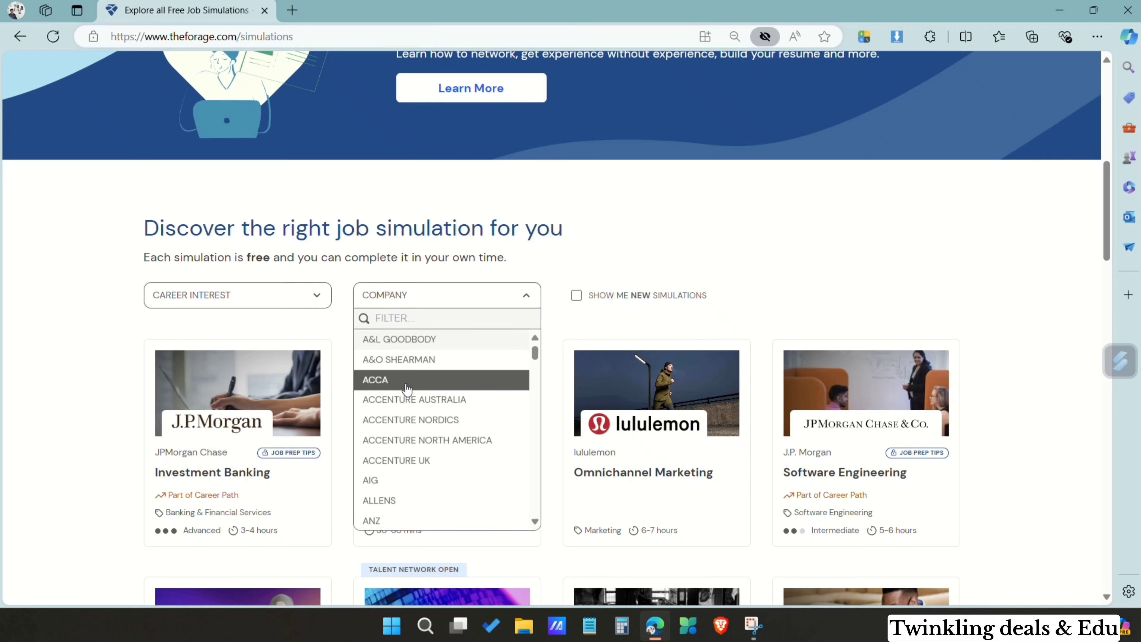
Step: Browse the catalogue of free job simulations and load more of them
{"action": "scroll", "coordinate": [405, 382], "scroll_direction": "down", "scroll_amount": 5}
{"action": "scroll", "coordinate": [620, 415], "scroll_direction": "down", "scroll_amount": 10}
{"action": "scroll", "coordinate": [620, 415], "scroll_direction": "down", "scroll_amount": 10}
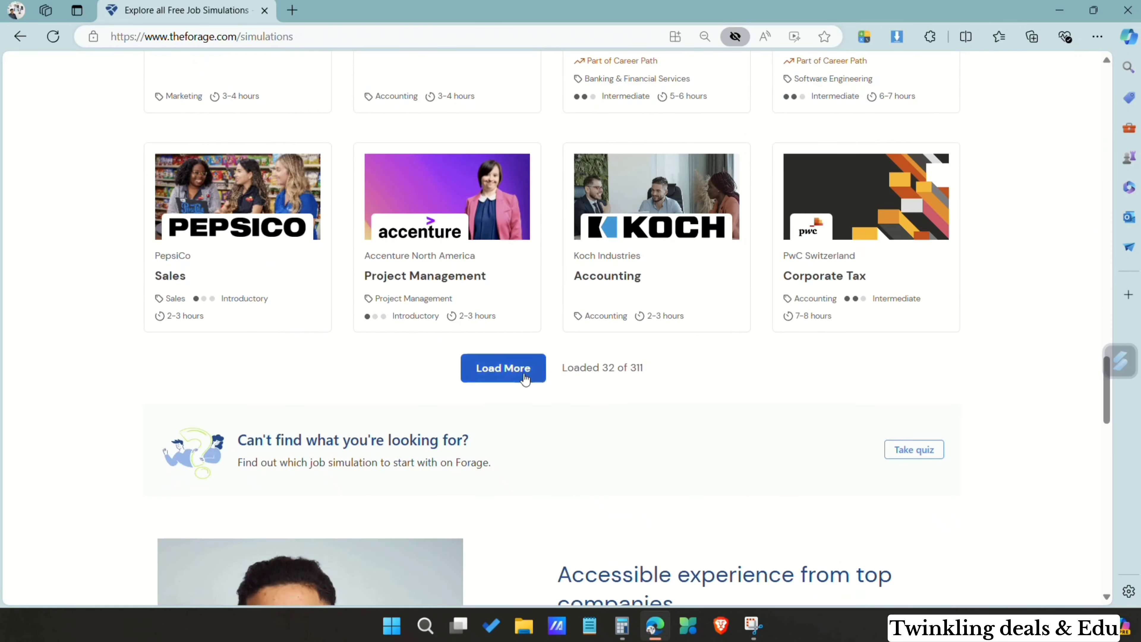
{"action": "scroll", "coordinate": [709, 437], "scroll_direction": "down", "scroll_amount": 15}
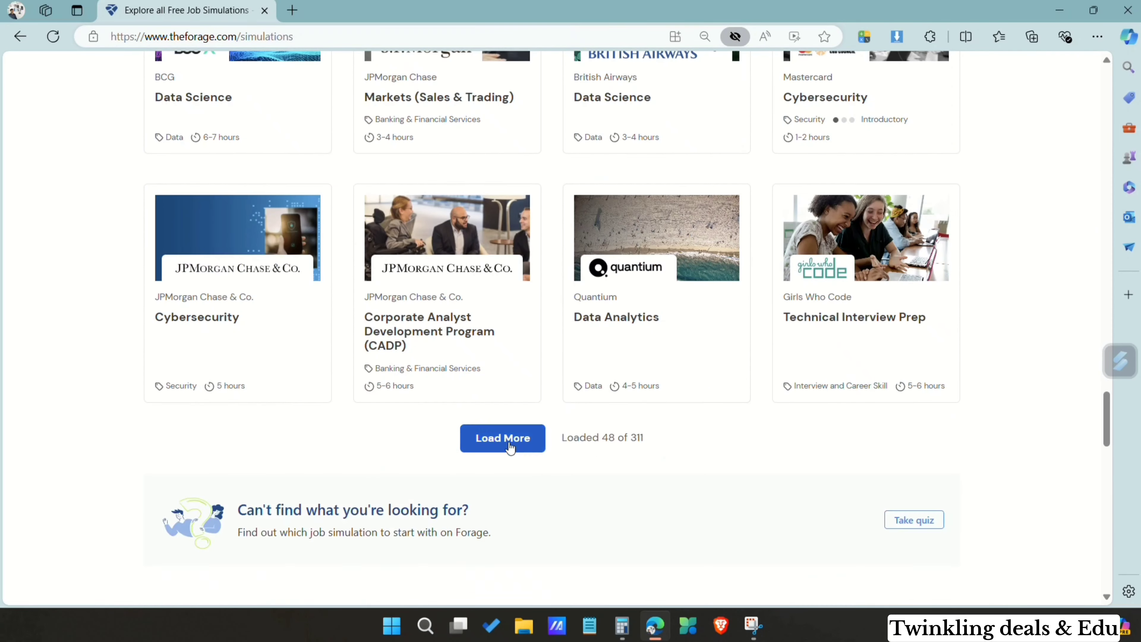
{"action": "scroll", "coordinate": [651, 304], "scroll_direction": "down", "scroll_amount": 5}
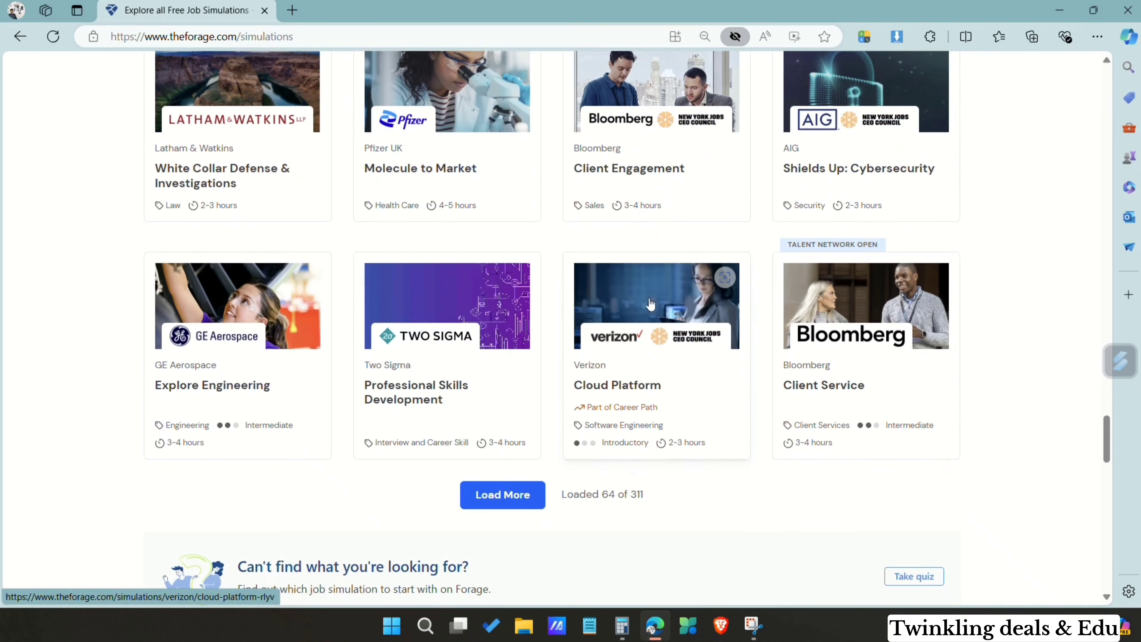
{"action": "left_click", "coordinate": [498, 491]}
Step: Filter the job simulations by the company JPMorgan Chase
{"action": "scroll", "coordinate": [594, 383], "scroll_direction": "up", "scroll_amount": 20}
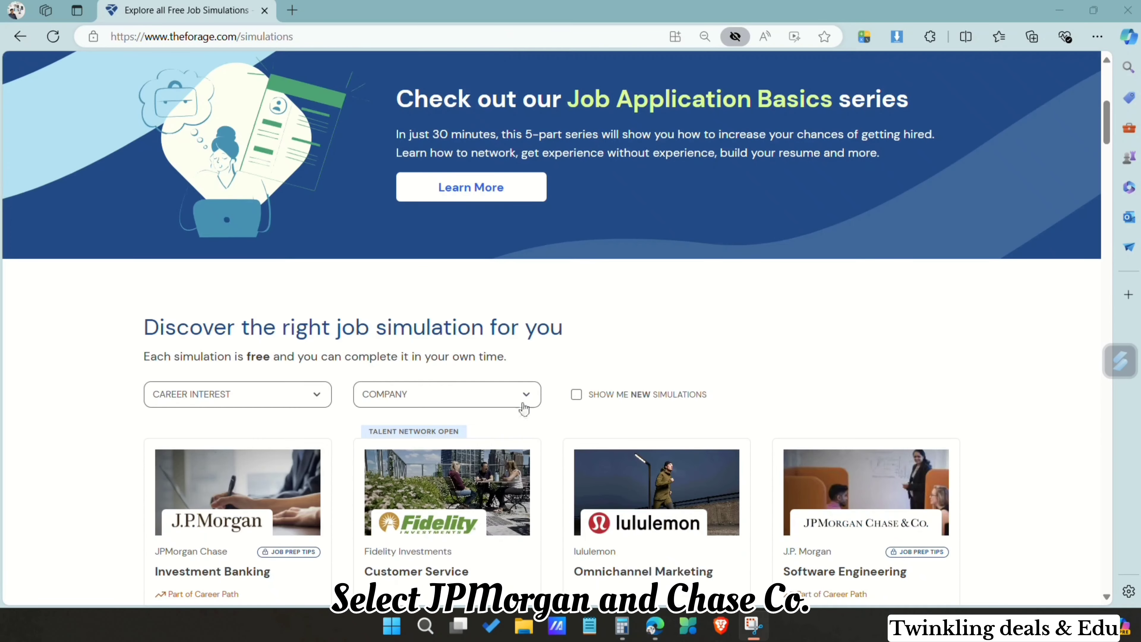
{"action": "left_click", "coordinate": [529, 395]}
{"action": "type", "text": "j"}
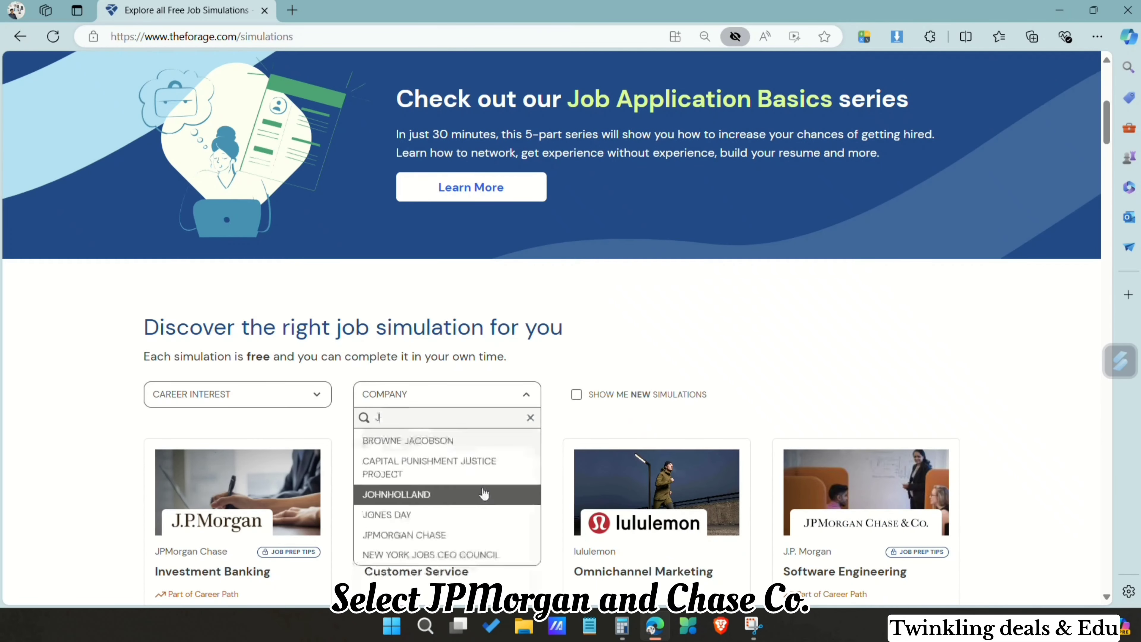
{"action": "type", "text": "p"}
{"action": "left_click", "coordinate": [529, 437]}
Step: Open the Excel Skills simulation from JPMorgan Chase & Co. in the filtered results
{"action": "scroll", "coordinate": [528, 437], "scroll_direction": "down", "scroll_amount": 3}
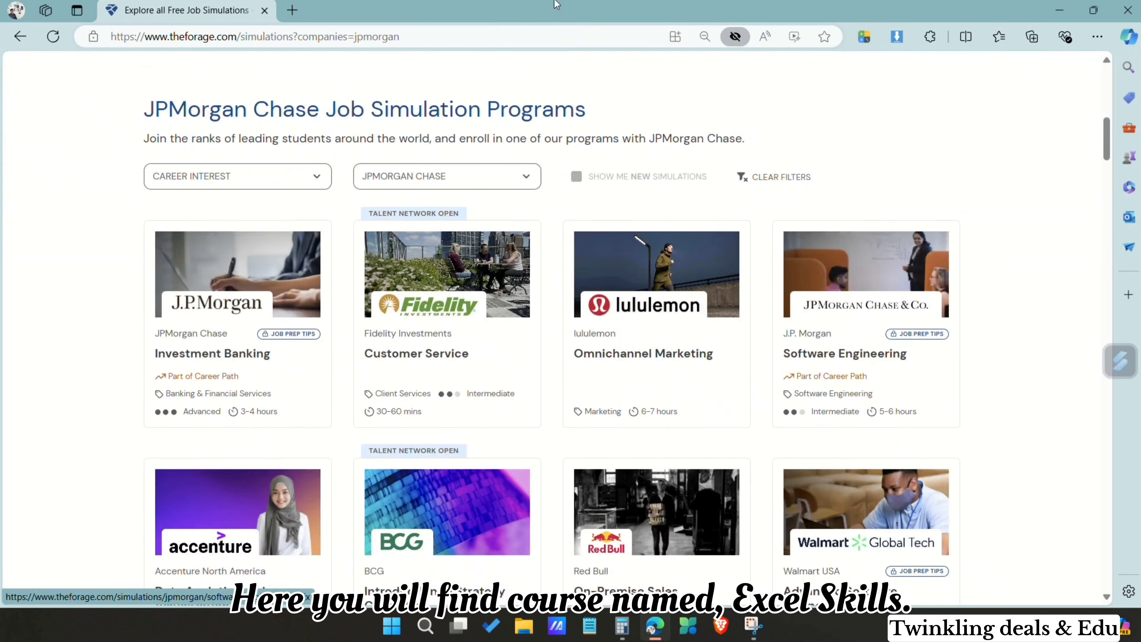
{"action": "scroll", "coordinate": [528, 363], "scroll_direction": "down", "scroll_amount": 2}
{"action": "scroll", "coordinate": [528, 363], "scroll_direction": "down", "scroll_amount": 4}
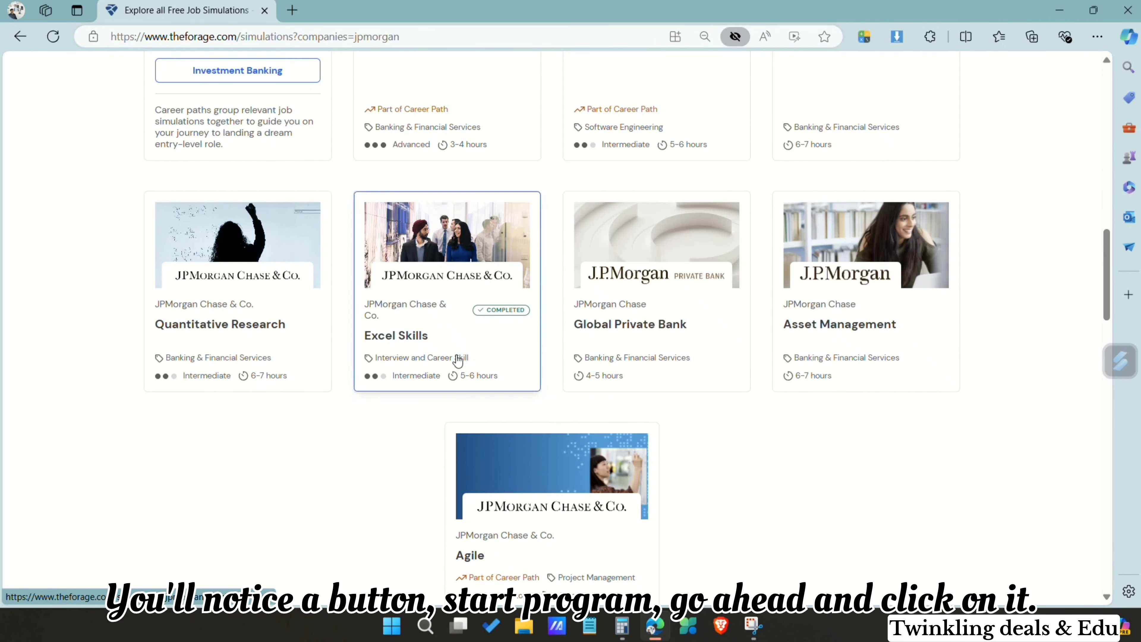
{"action": "left_click", "coordinate": [460, 352]}
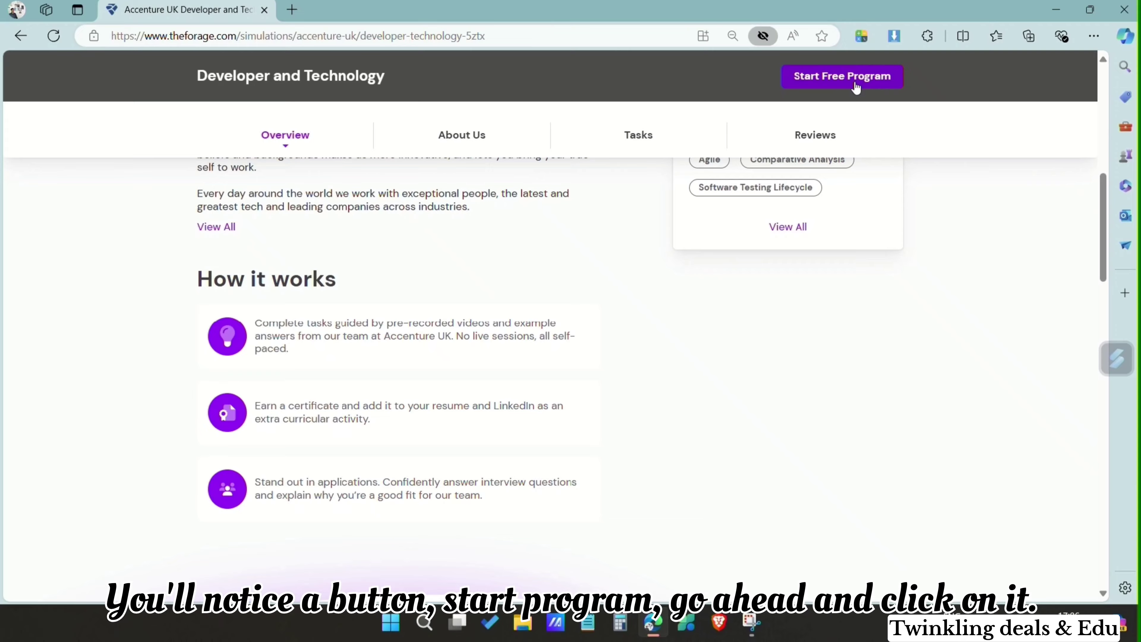
Step: Start the free program and register for Forage with a Google account
{"action": "left_click", "coordinate": [856, 85]}
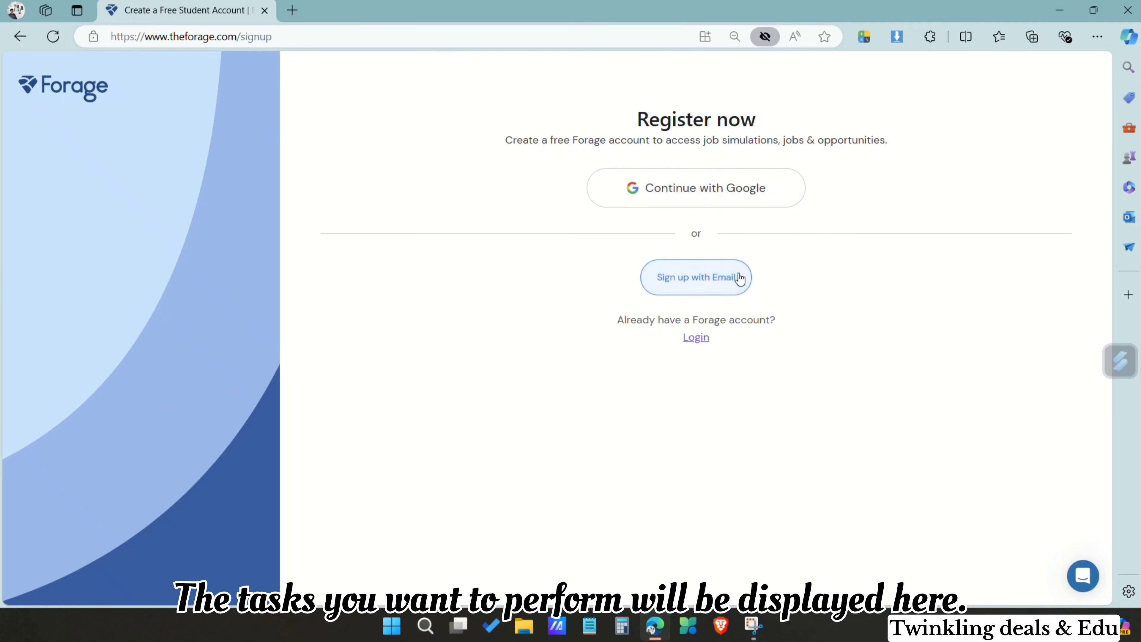
{"action": "left_click", "coordinate": [764, 178]}
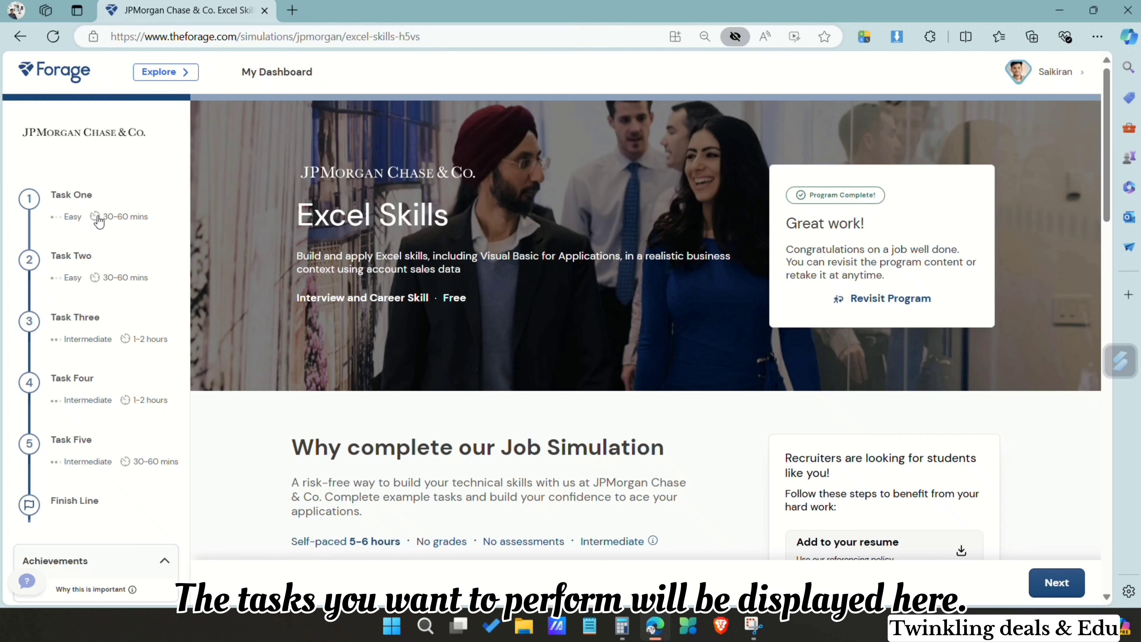
Step: Open Task One of the Excel Skills program and advance past its overview to the task description
{"action": "left_click", "coordinate": [99, 221]}
{"action": "scroll", "coordinate": [390, 344], "scroll_direction": "down", "scroll_amount": 1}
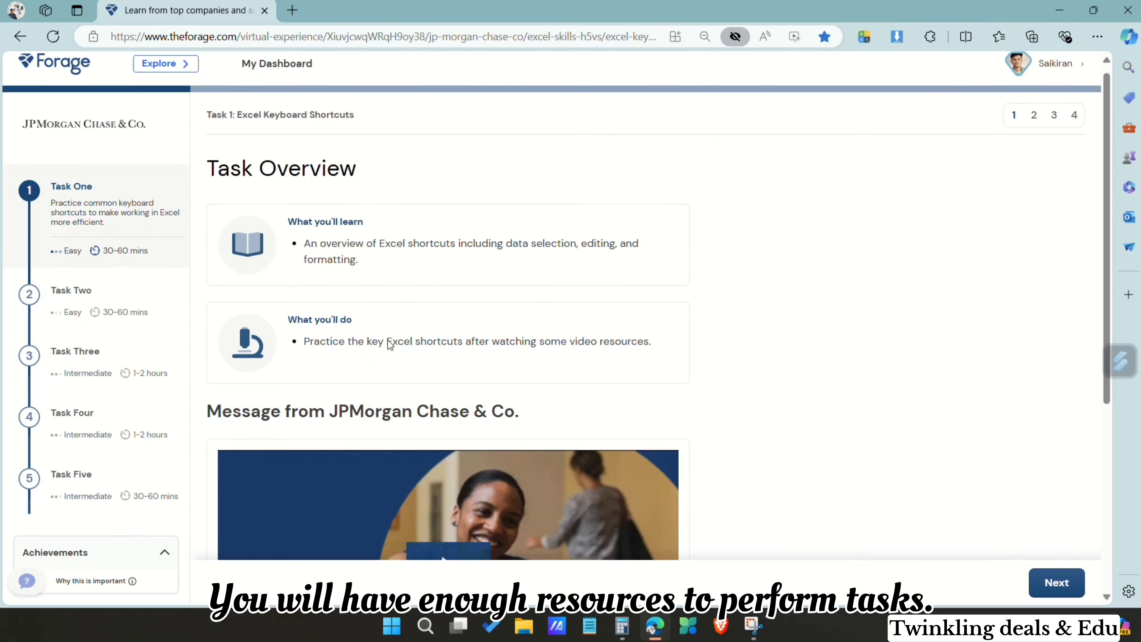
{"action": "scroll", "coordinate": [389, 345], "scroll_direction": "down", "scroll_amount": 5}
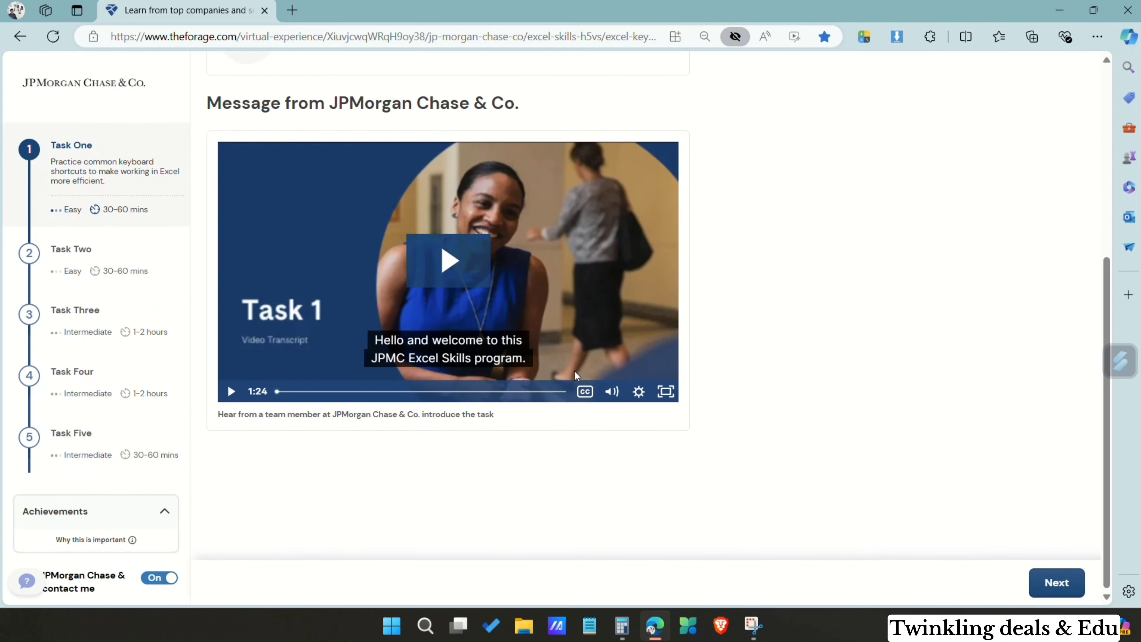
{"action": "left_click", "coordinate": [1057, 582]}
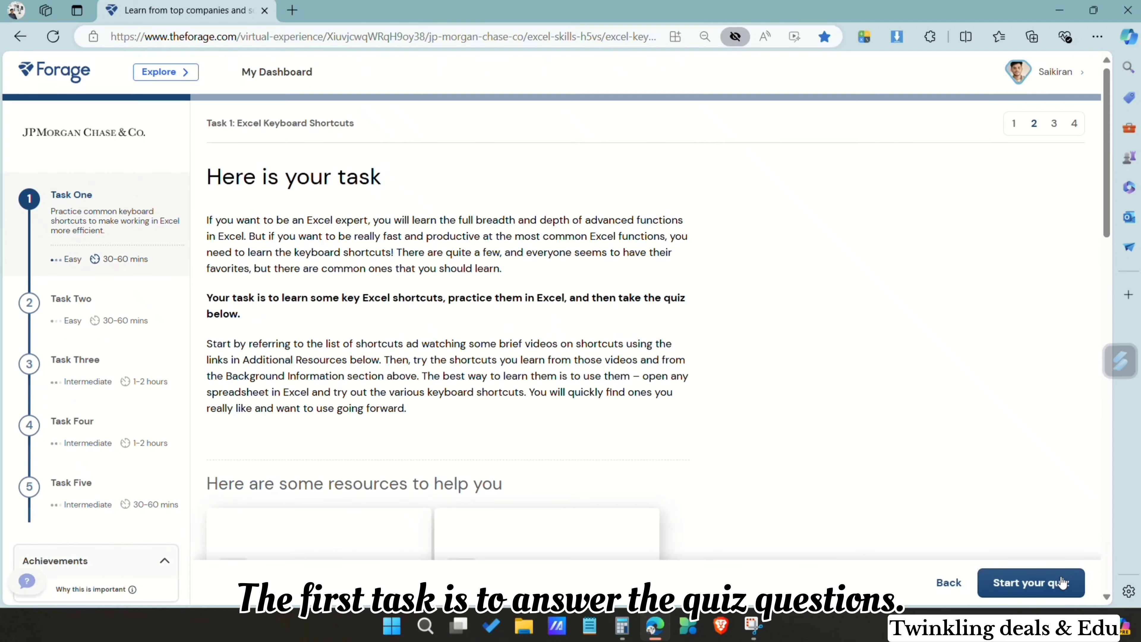
Step: Review Task One's list of Excel keyboard shortcuts and start the quiz
{"action": "scroll", "coordinate": [727, 471], "scroll_direction": "down", "scroll_amount": 10}
{"action": "scroll", "coordinate": [729, 476], "scroll_direction": "down", "scroll_amount": 7}
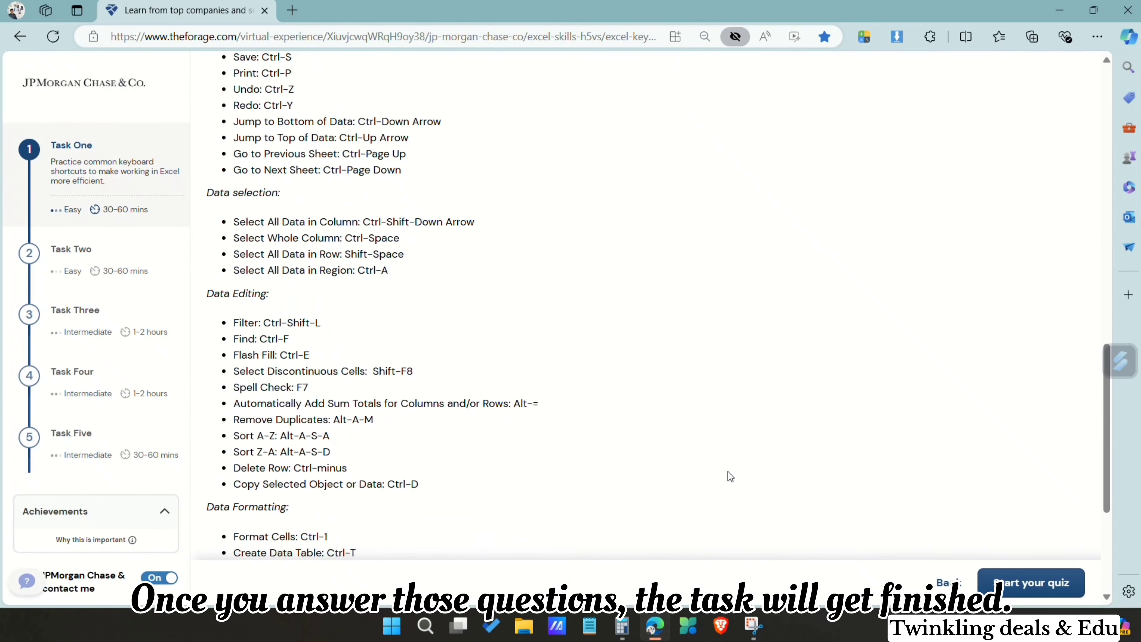
{"action": "scroll", "coordinate": [729, 476], "scroll_direction": "down", "scroll_amount": 5}
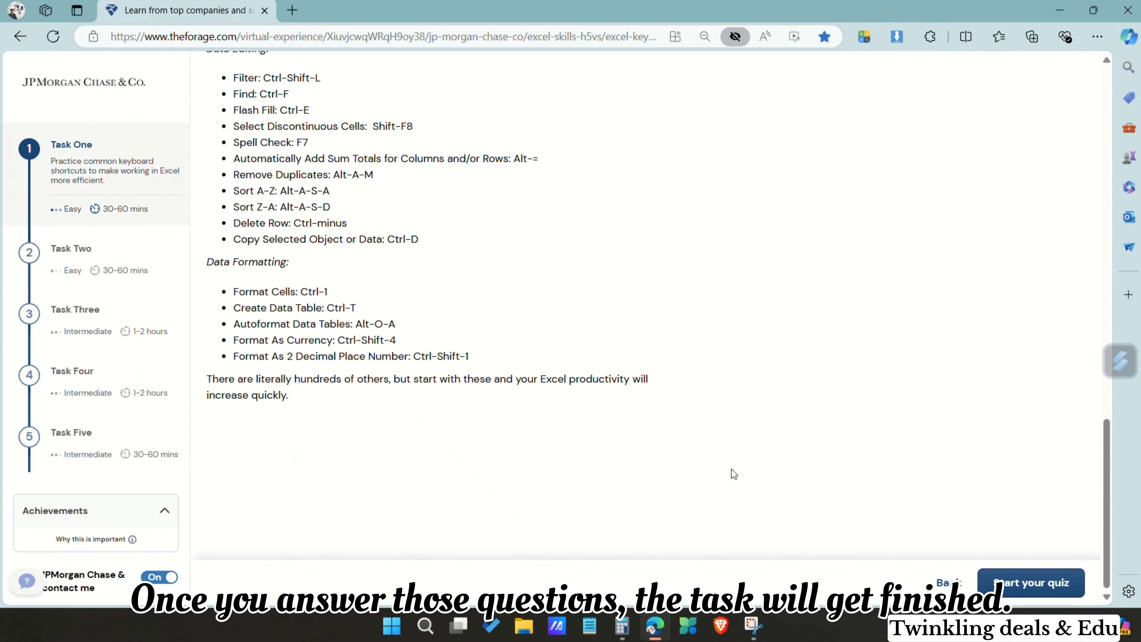
{"action": "left_click", "coordinate": [1056, 588]}
{"action": "scroll", "coordinate": [787, 480], "scroll_direction": "up", "scroll_amount": 2}
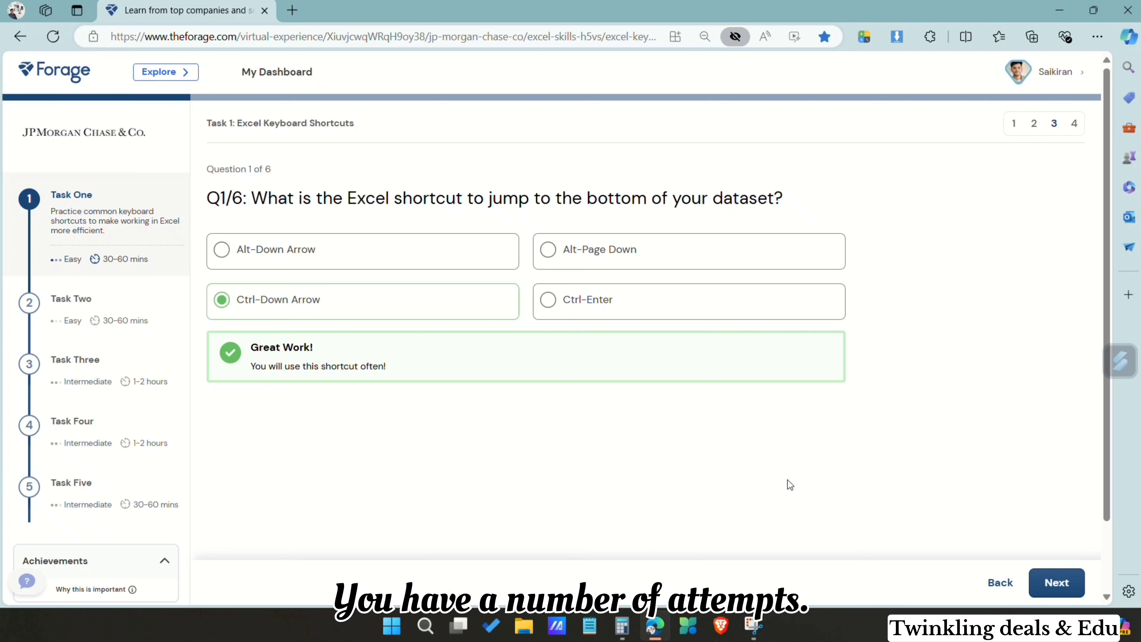
Step: Open Task Two and advance through its overview and conditional formatting background to the task description
{"action": "left_click", "coordinate": [88, 319]}
{"action": "scroll", "coordinate": [399, 383], "scroll_direction": "down", "scroll_amount": 6}
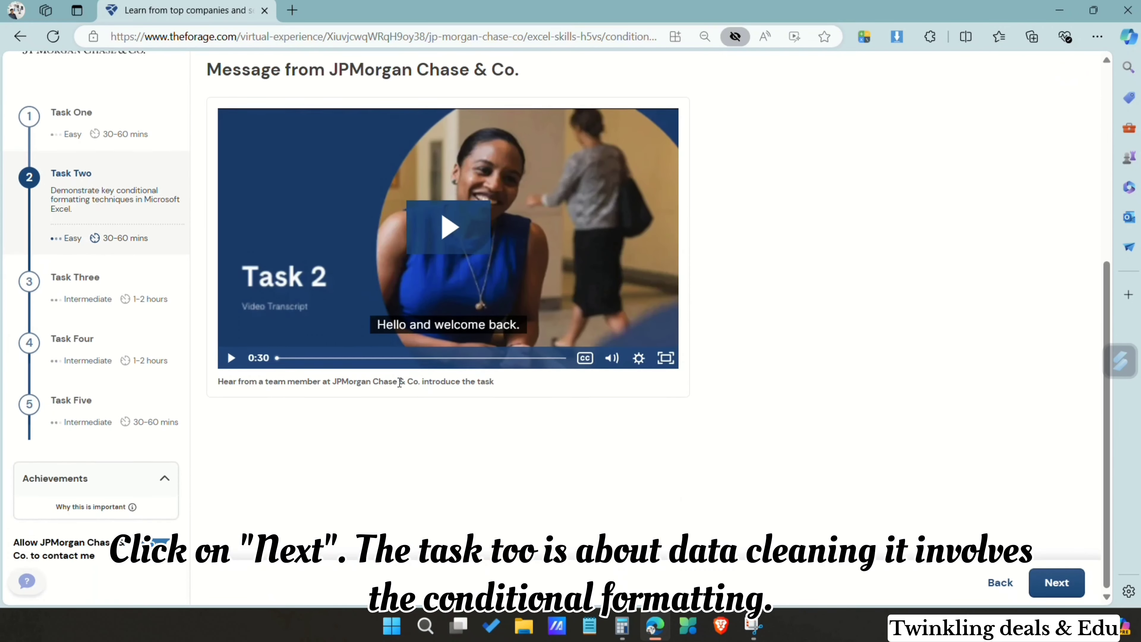
{"action": "left_click", "coordinate": [1045, 584]}
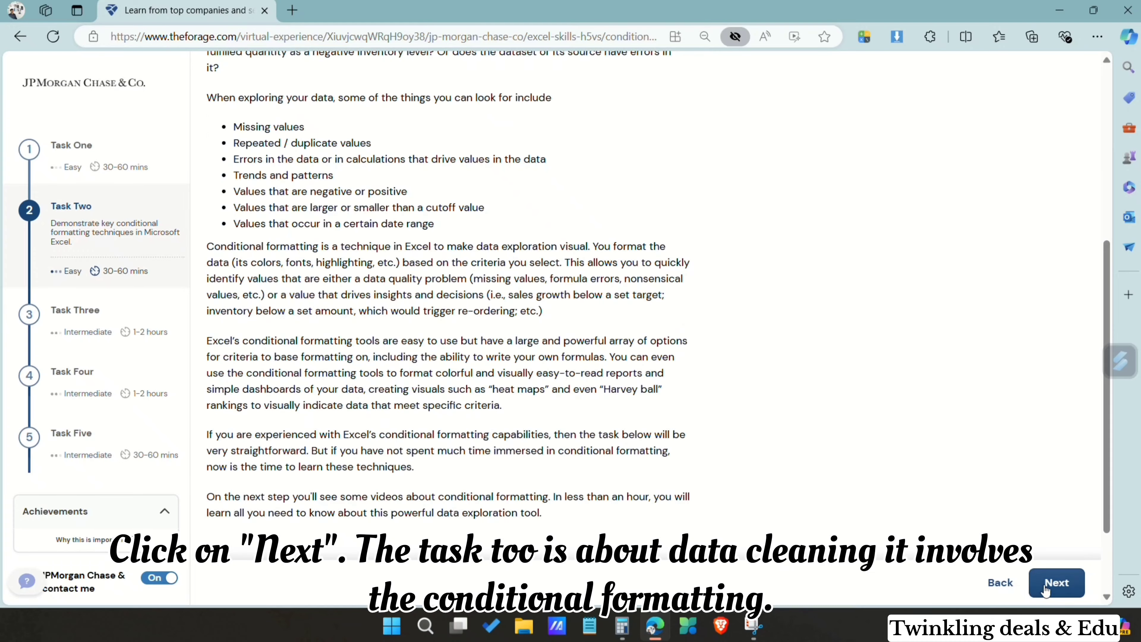
{"action": "scroll", "coordinate": [620, 474], "scroll_direction": "down", "scroll_amount": 7}
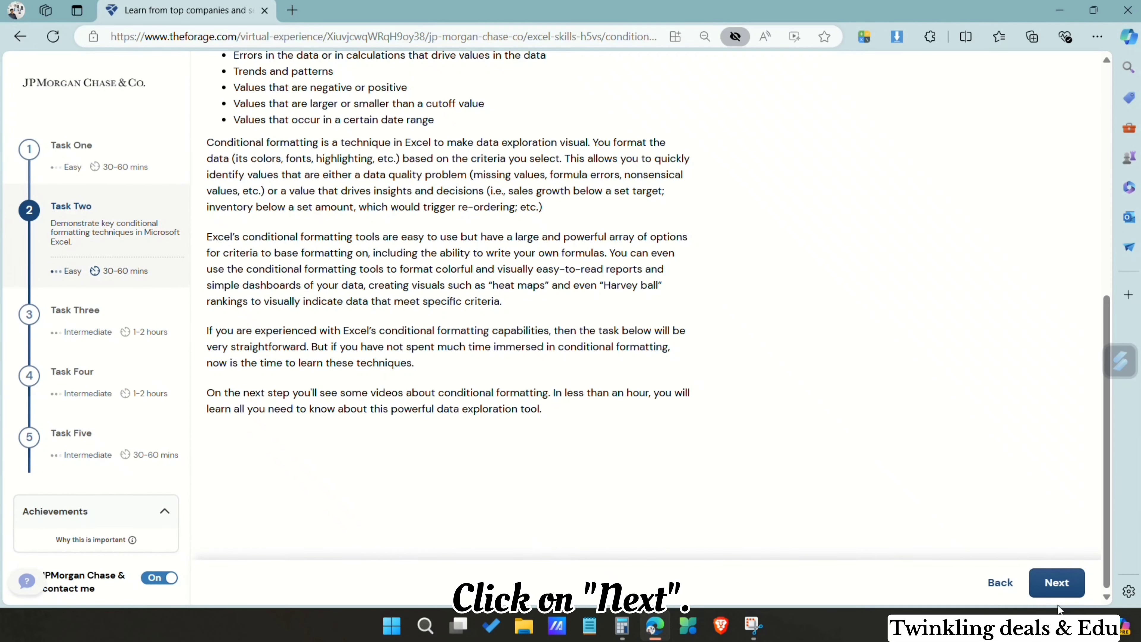
{"action": "left_click", "coordinate": [1052, 590]}
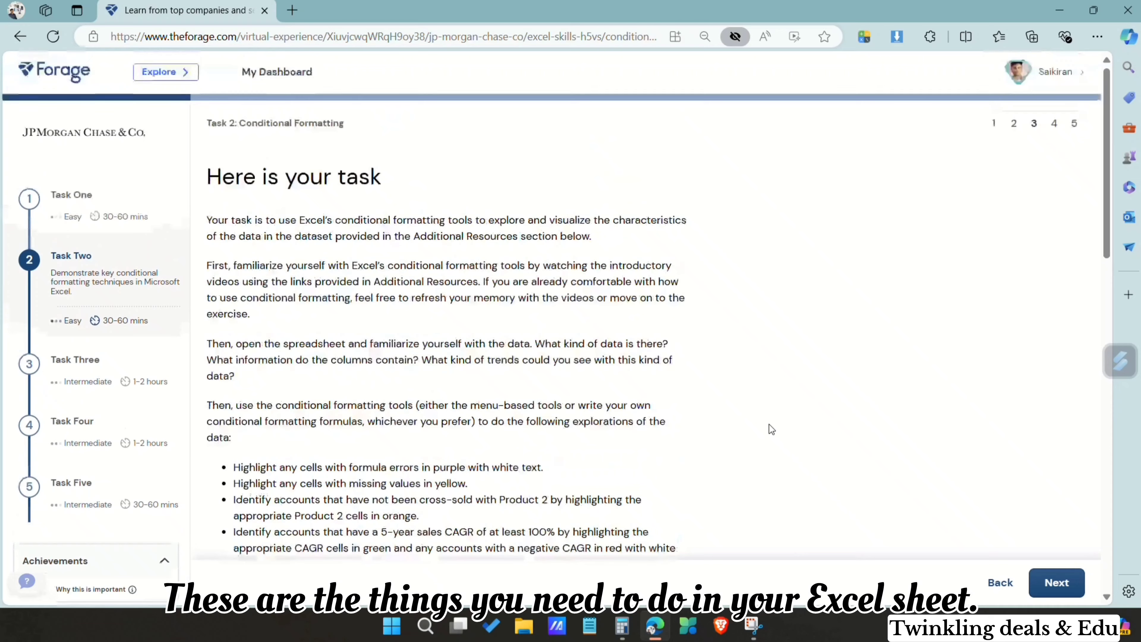
Step: Examine the Task Two instructions and highlight the list of required conditional formatting explorations
{"action": "scroll", "coordinate": [769, 425], "scroll_direction": "down", "scroll_amount": 3}
{"action": "scroll", "coordinate": [770, 424], "scroll_direction": "down", "scroll_amount": 4}
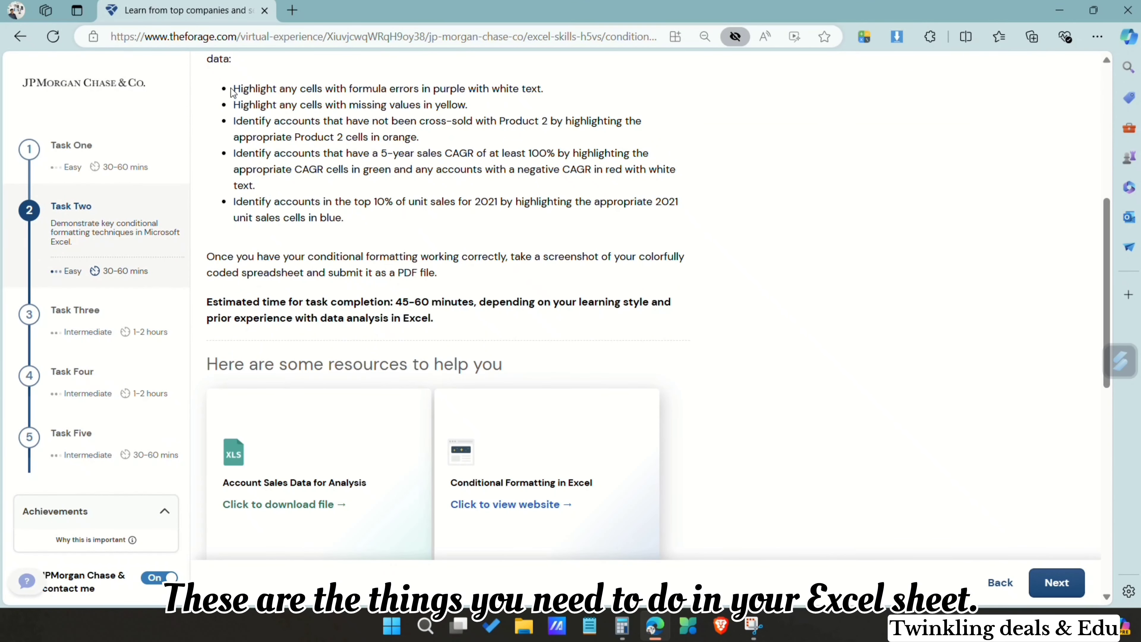
{"action": "left_click_drag", "start_coordinate": [232, 91], "coordinate": [345, 218]}
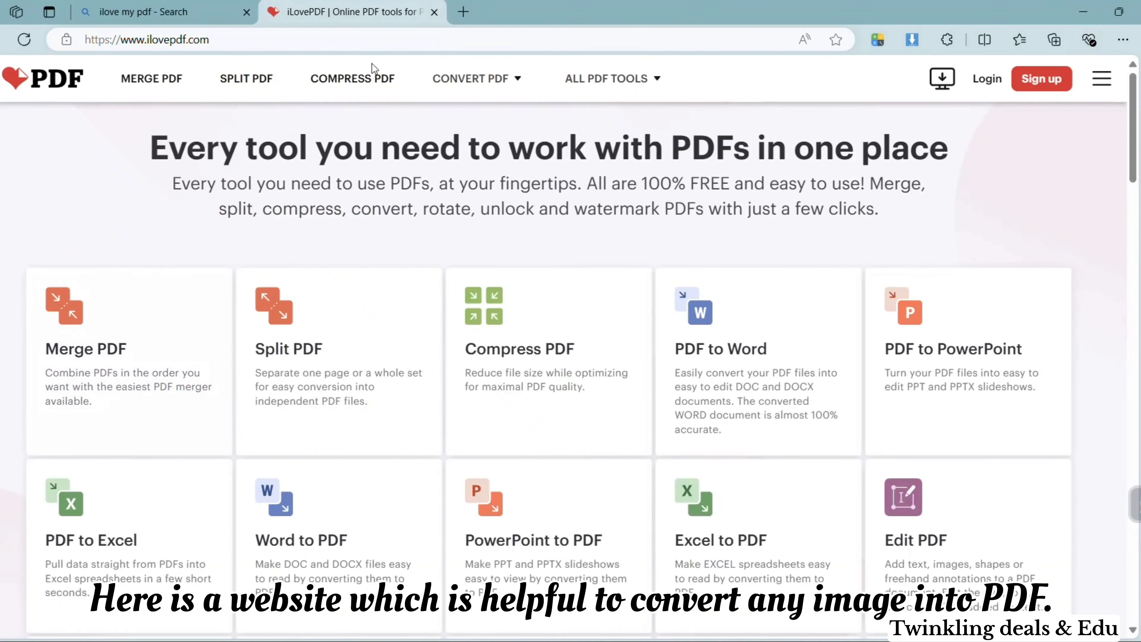
Step: Switch to iLovePDF, choose the JPG to PDF conversion and load wallpaper.png from Downloads
{"action": "mouse_move", "coordinate": [471, 79]}
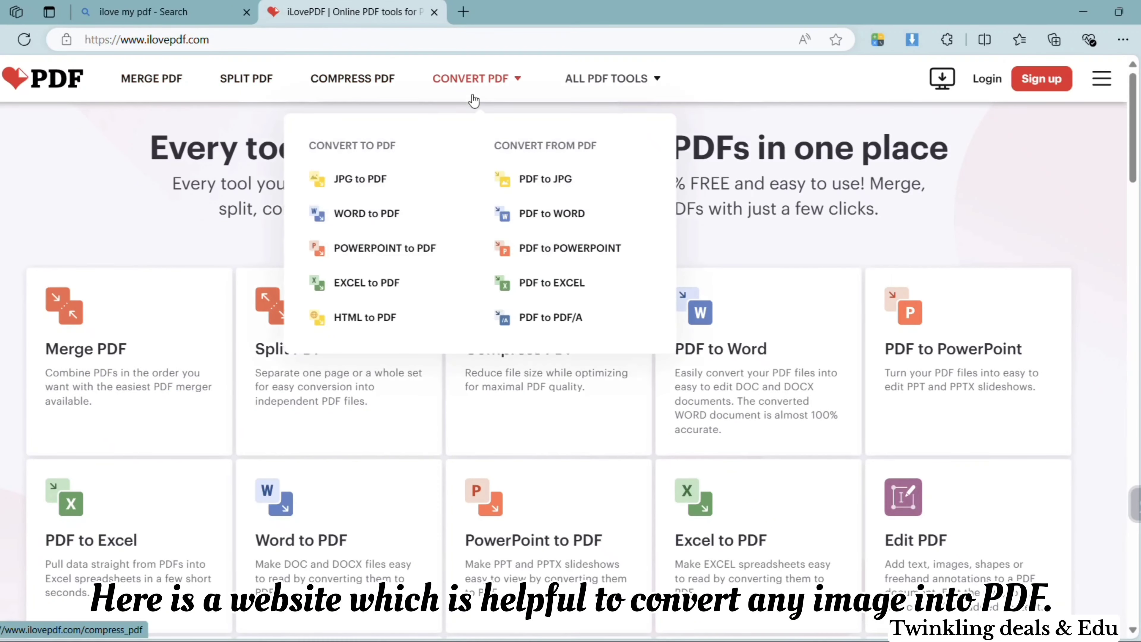
{"action": "left_click", "coordinate": [374, 183]}
{"action": "left_click", "coordinate": [453, 231]}
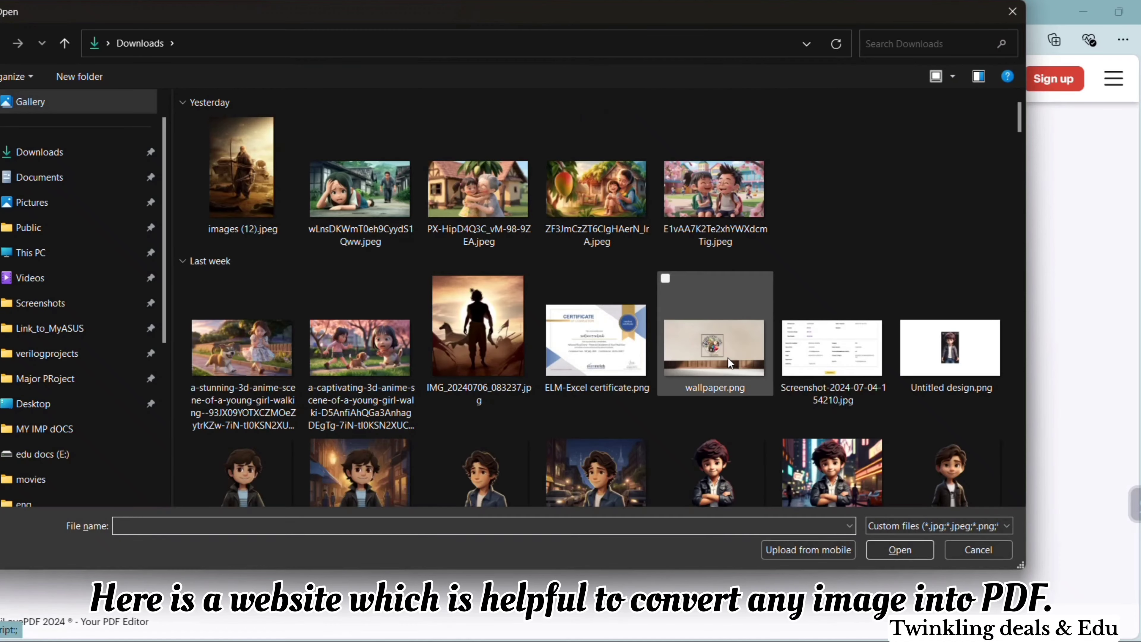
{"action": "double_click", "coordinate": [727, 357]}
Step: Set the page orientation to Landscape and the page size to A4 (297x210 mm), and convert the image to PDF
{"action": "left_click", "coordinate": [1005, 254]}
{"action": "left_click", "coordinate": [942, 352]}
{"action": "left_click", "coordinate": [942, 352]}
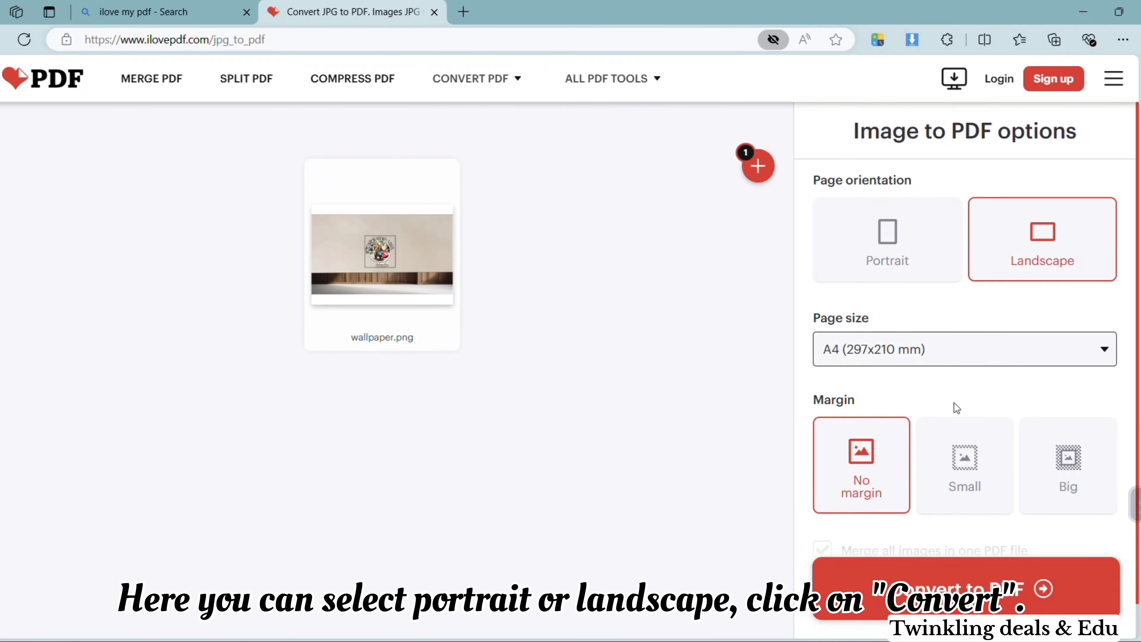
{"action": "left_click", "coordinate": [968, 579]}
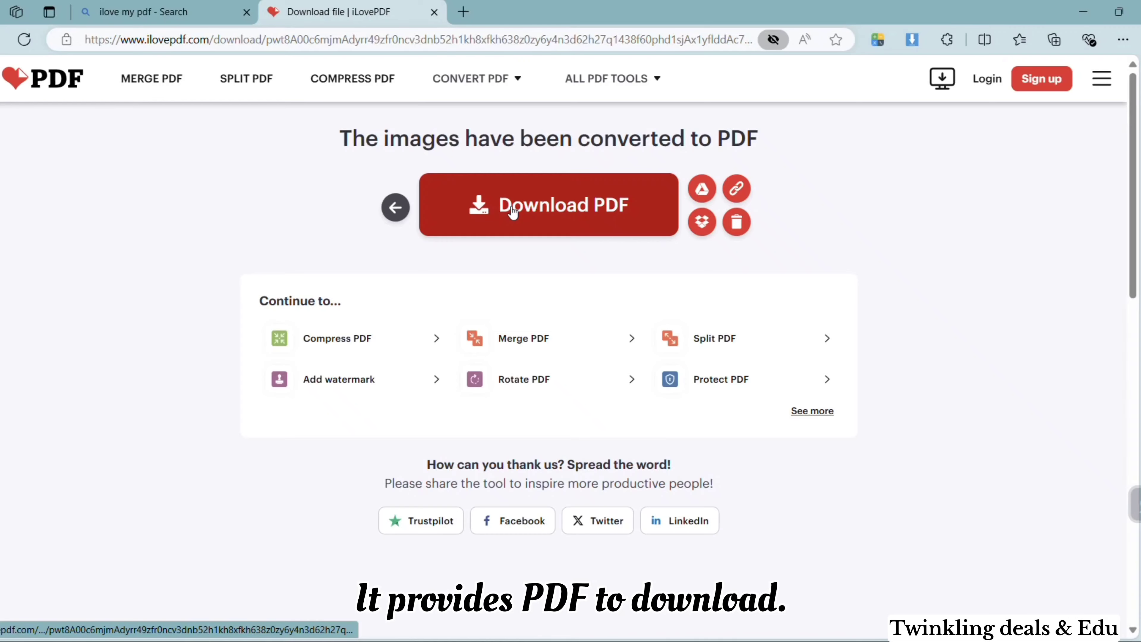
Step: Download the converted PDF and open it from the downloads
{"action": "left_click", "coordinate": [513, 212]}
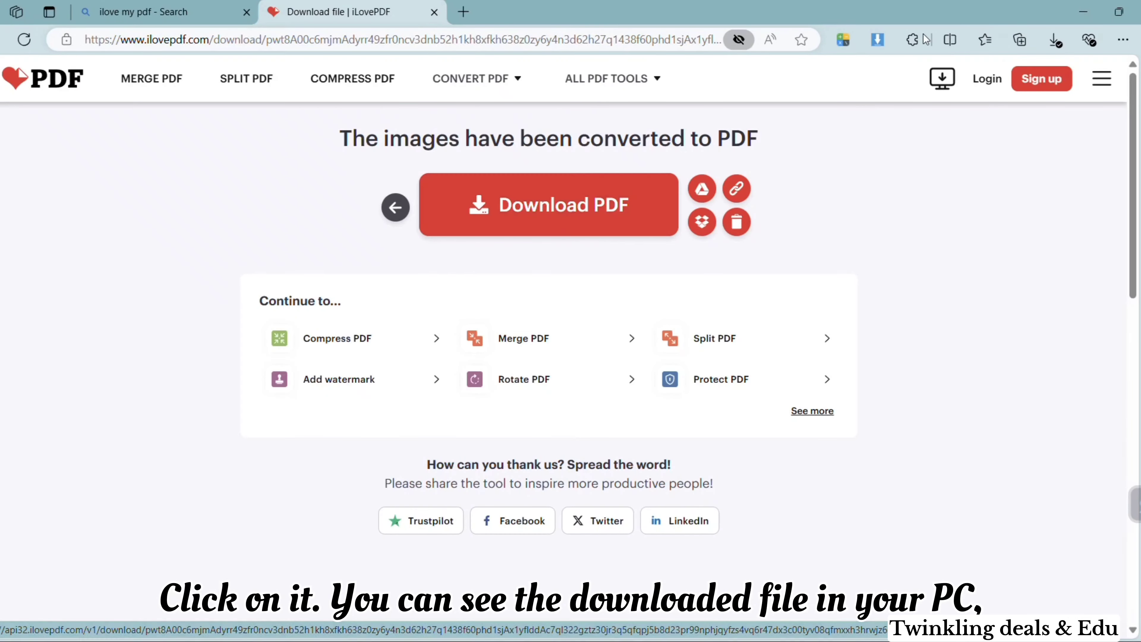
{"action": "left_click", "coordinate": [1055, 39]}
{"action": "left_click", "coordinate": [1002, 98]}
{"action": "double_click", "coordinate": [169, 173]}
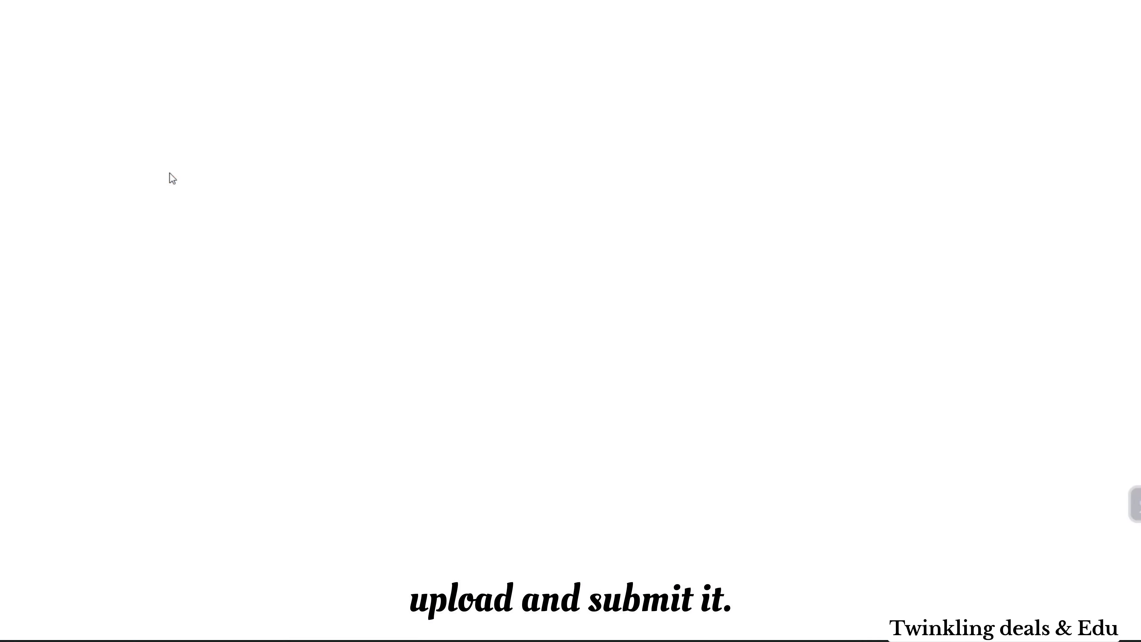
Step: Return to Task Two in Forage and open the Example Answer - Excel Formatting file
{"action": "scroll", "coordinate": [662, 327], "scroll_direction": "down", "scroll_amount": 2}
{"action": "scroll", "coordinate": [662, 327], "scroll_direction": "up", "scroll_amount": 2}
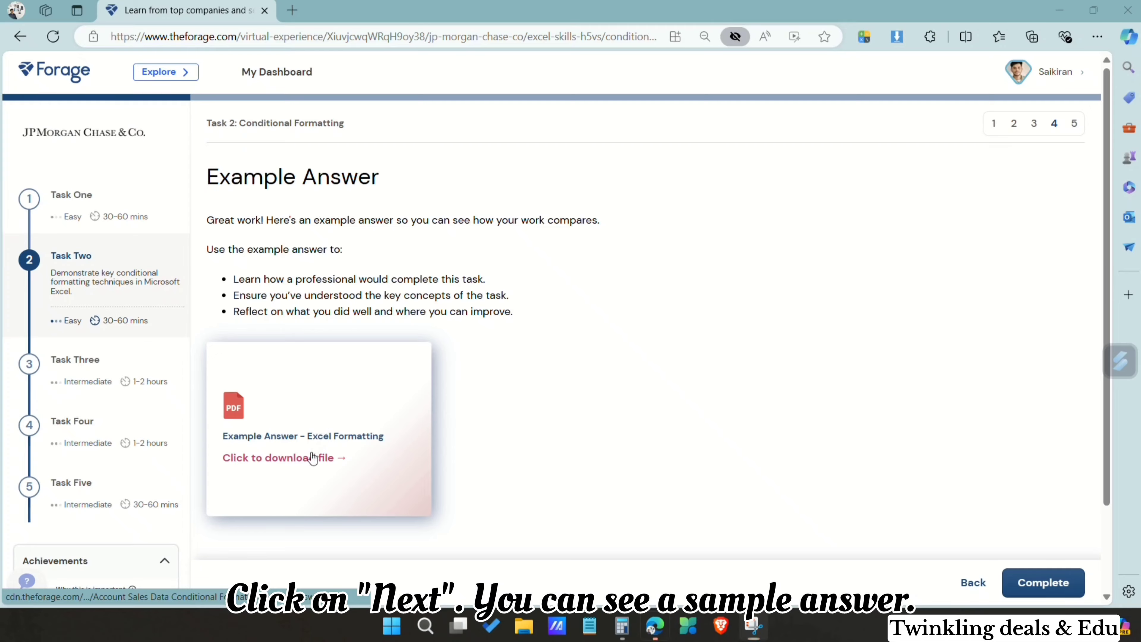
{"action": "left_click", "coordinate": [314, 458]}
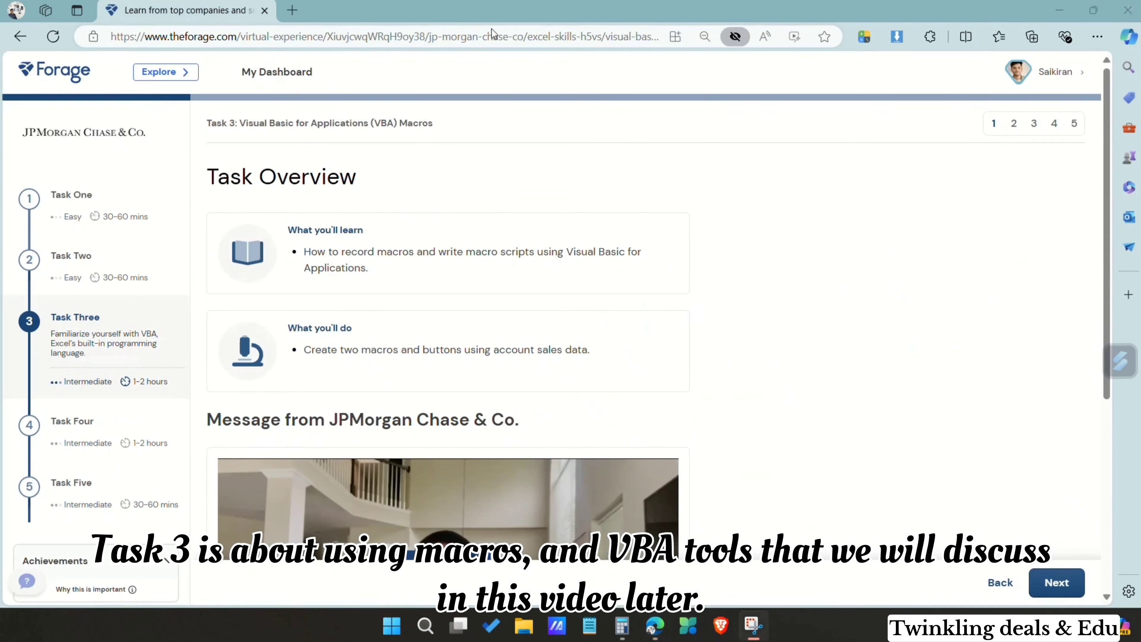
Step: Go through Task Three's overview and its VBA and macros background, advancing past both pages
{"action": "scroll", "coordinate": [565, 284], "scroll_direction": "down", "scroll_amount": 7}
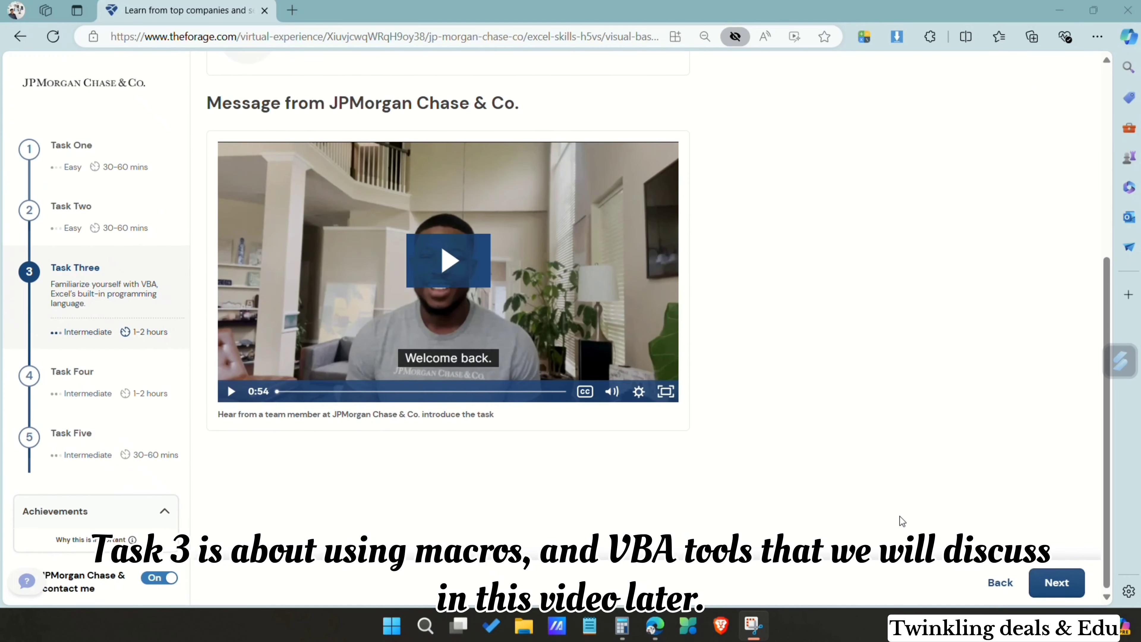
{"action": "left_click", "coordinate": [1047, 581]}
{"action": "scroll", "coordinate": [880, 377], "scroll_direction": "down", "scroll_amount": 4}
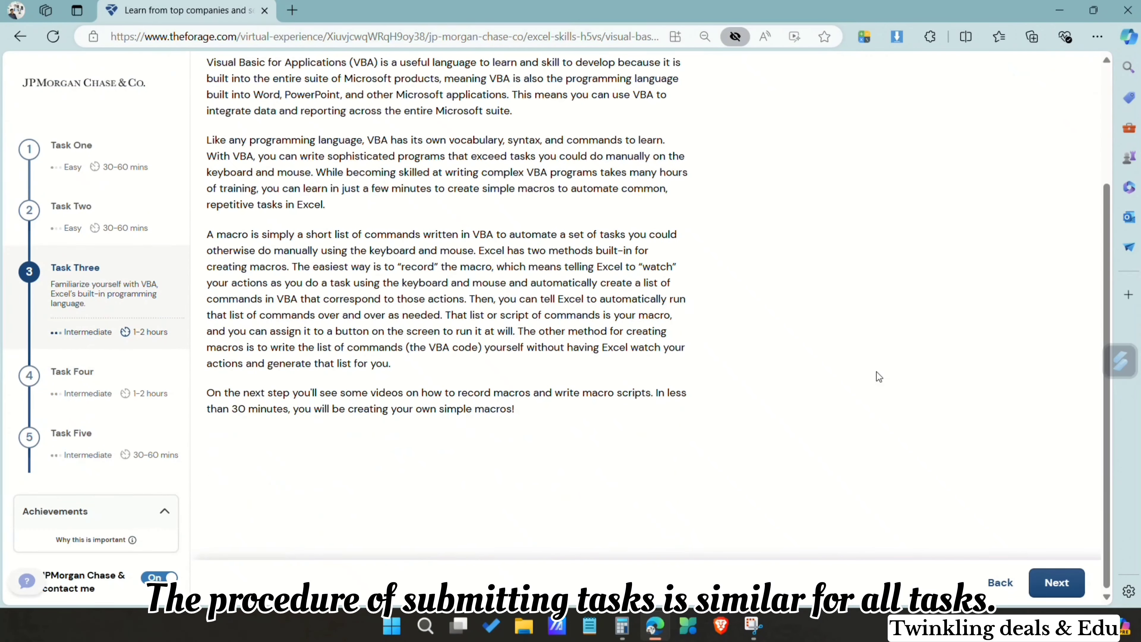
{"action": "left_click", "coordinate": [1063, 593]}
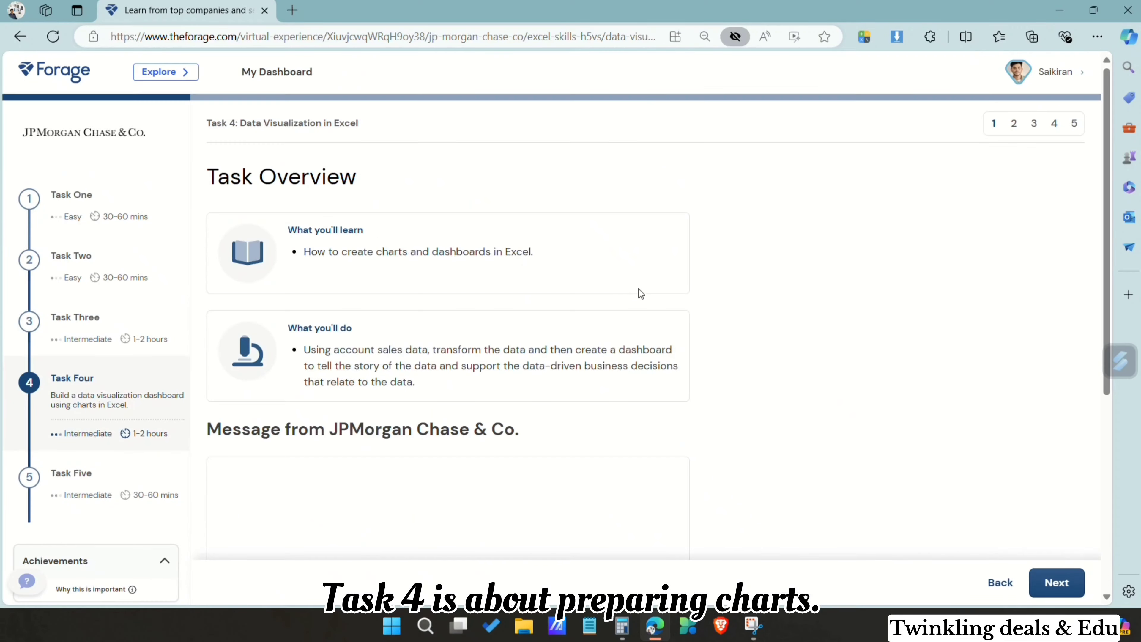
Step: Look through Task Four's overview, its charts and dashboards background and the task description
{"action": "scroll", "coordinate": [611, 356], "scroll_direction": "down", "scroll_amount": 2}
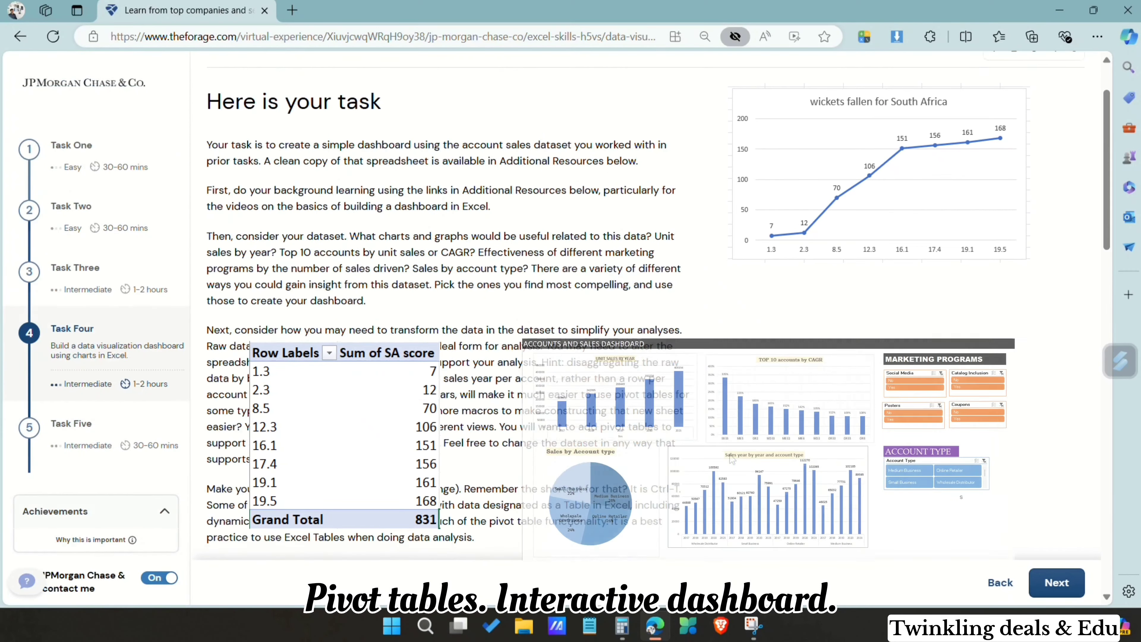
{"action": "scroll", "coordinate": [733, 458], "scroll_direction": "down", "scroll_amount": 15}
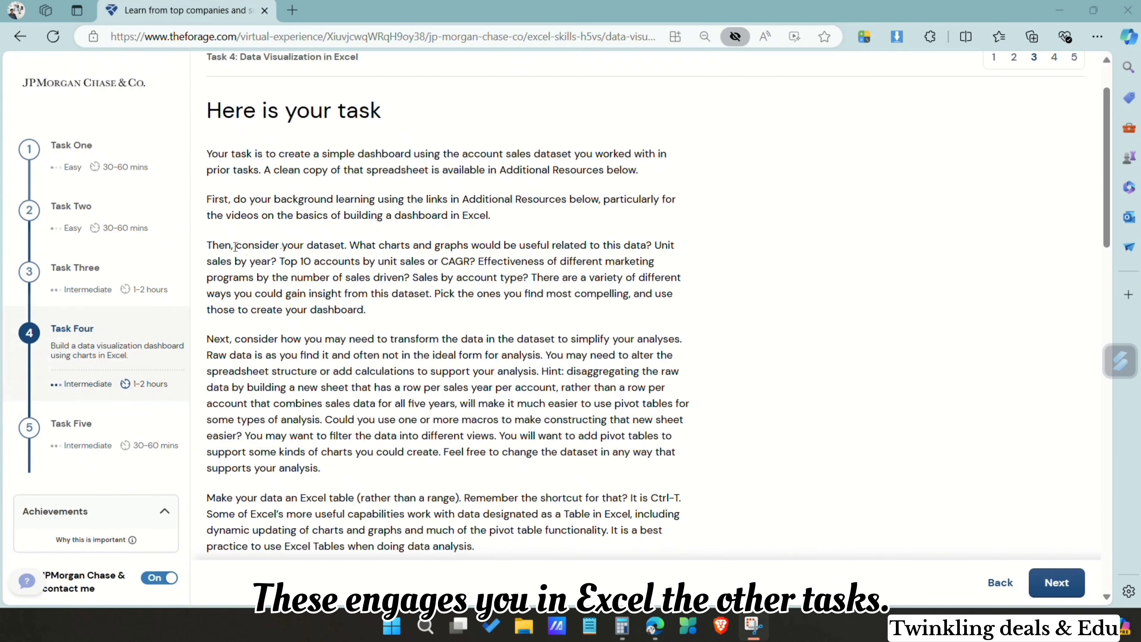
Step: Read Task Four's dashboard instructions through to the submission requirement and the additional resources
{"action": "left_click_drag", "start_coordinate": [235, 246], "coordinate": [374, 314]}
{"action": "left_click", "coordinate": [537, 237]}
{"action": "scroll", "coordinate": [536, 237], "scroll_direction": "down", "scroll_amount": 15}
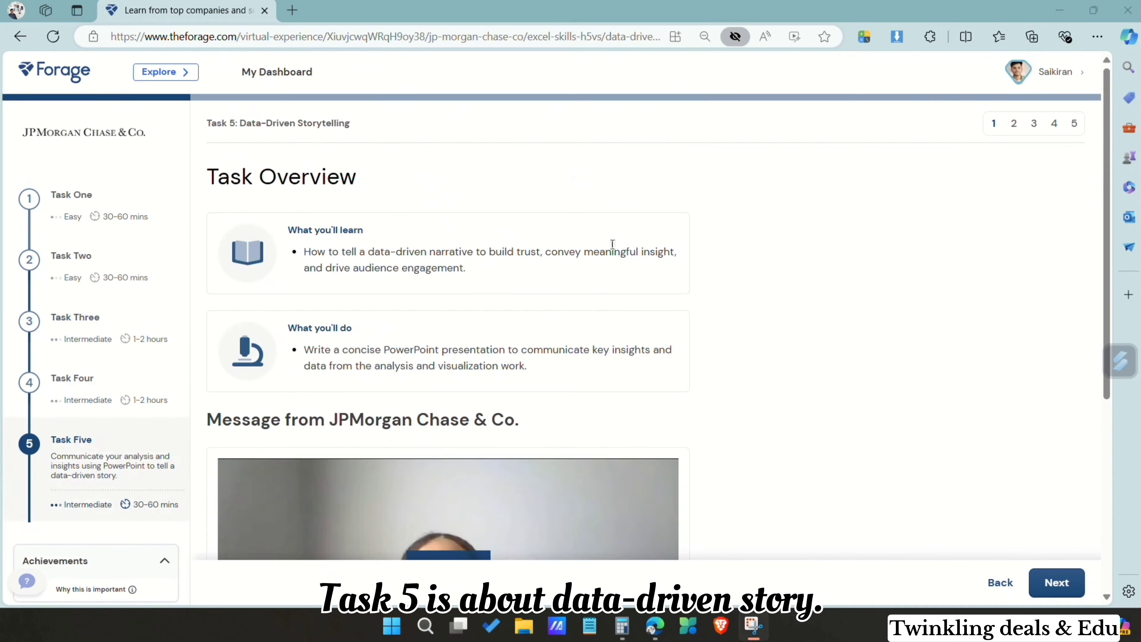
{"action": "scroll", "coordinate": [613, 243], "scroll_direction": "down", "scroll_amount": 3}
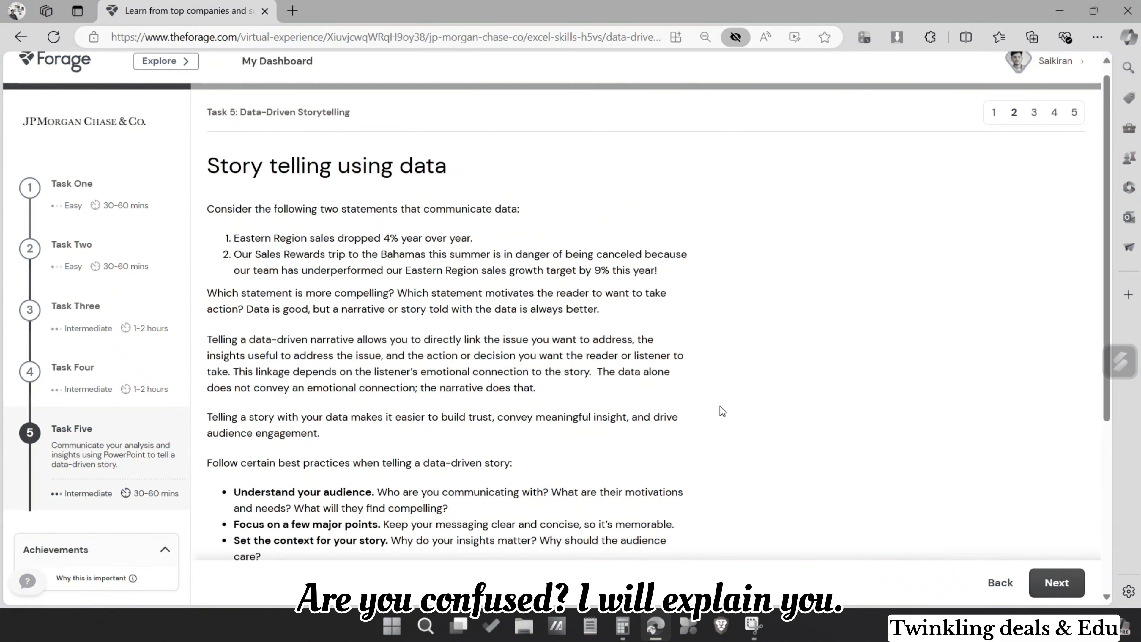
Step: Read Task Five's storytelling background, task description and template instructions, down to the submission section
{"action": "scroll", "coordinate": [720, 407], "scroll_direction": "down", "scroll_amount": 5}
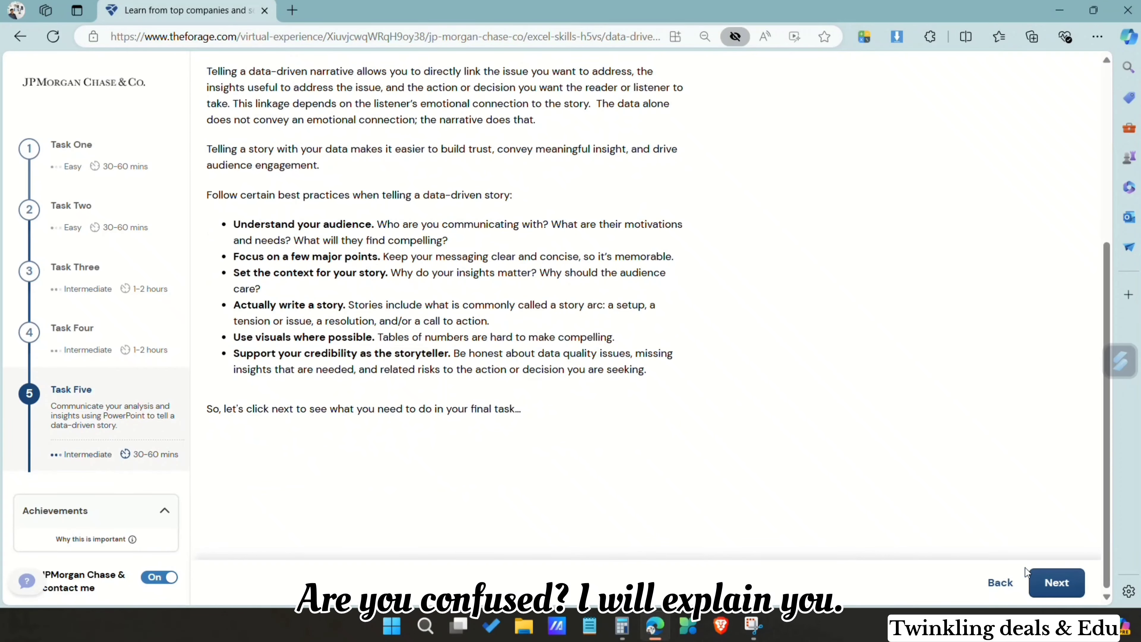
{"action": "left_click", "coordinate": [1051, 582]}
{"action": "scroll", "coordinate": [712, 511], "scroll_direction": "down", "scroll_amount": 8}
{"action": "scroll", "coordinate": [451, 535], "scroll_direction": "up", "scroll_amount": 8}
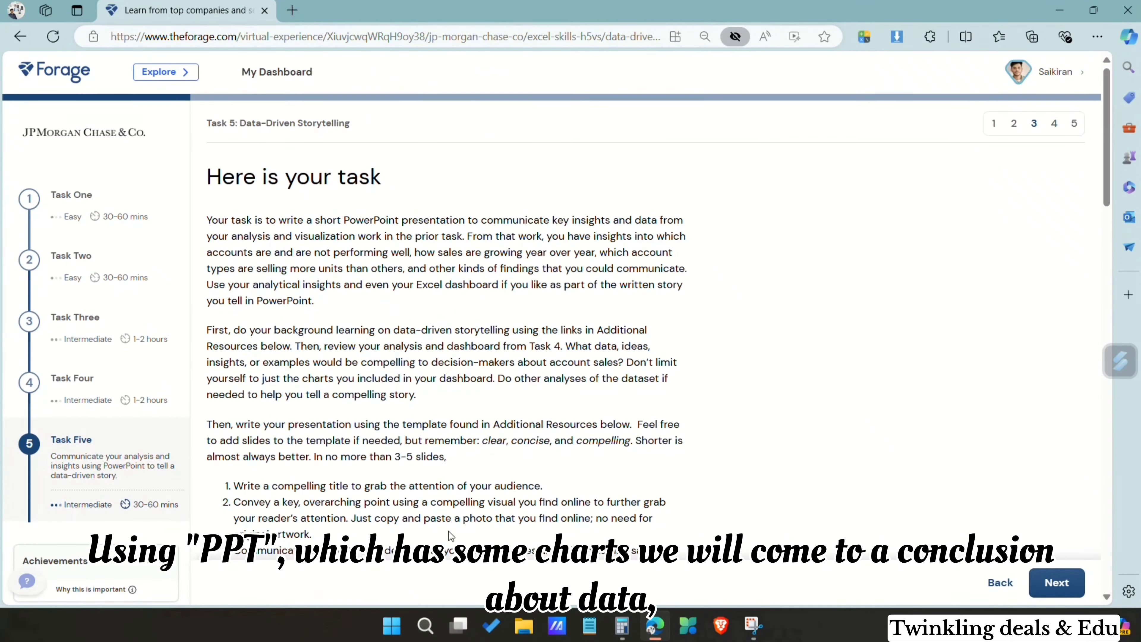
{"action": "left_click_drag", "start_coordinate": [237, 424], "coordinate": [534, 462]}
{"action": "scroll", "coordinate": [534, 462], "scroll_direction": "down", "scroll_amount": 4}
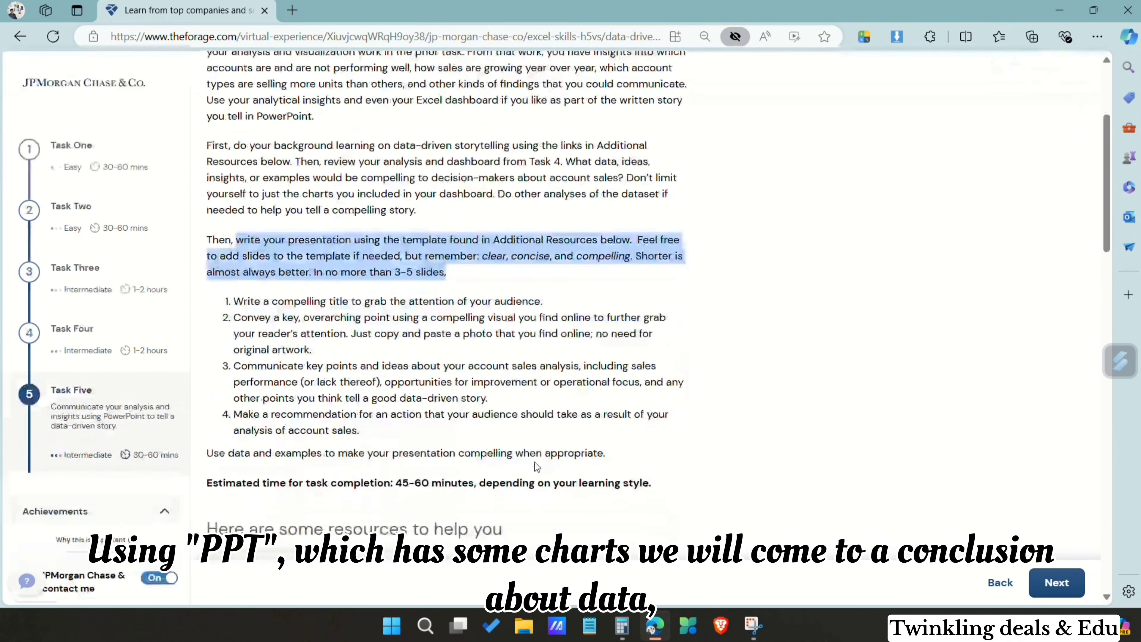
{"action": "left_click", "coordinate": [615, 413]}
{"action": "scroll", "coordinate": [699, 397], "scroll_direction": "down", "scroll_amount": 15}
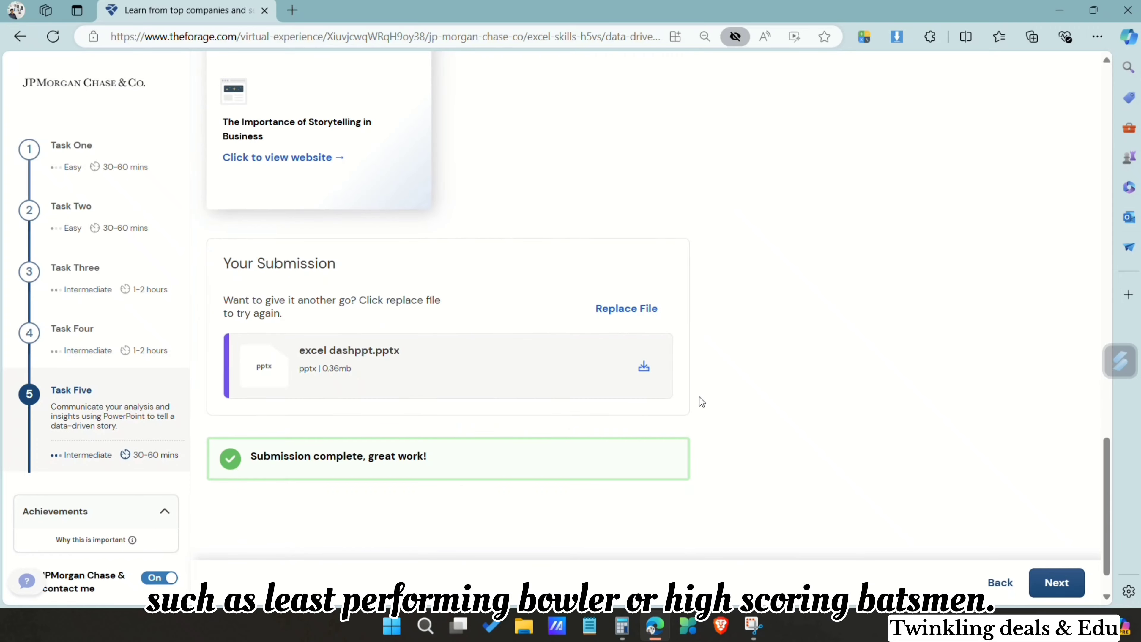
Step: Advance past Task Five's example answer, complete the task without rating it, and submit to finish the simulation
{"action": "left_click", "coordinate": [1057, 582]}
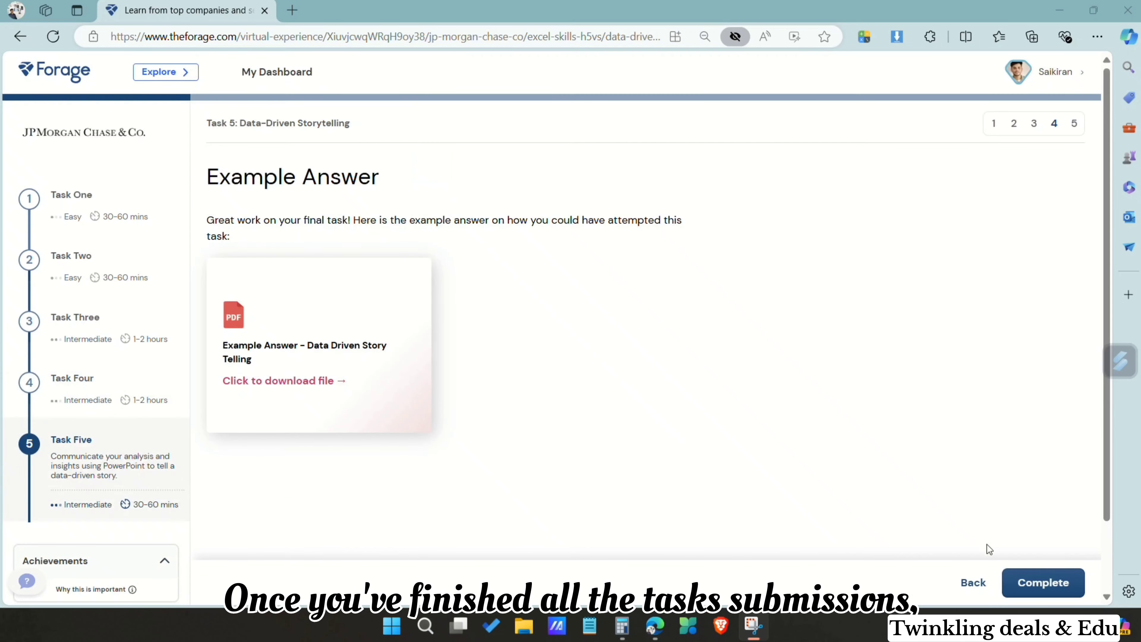
{"action": "left_click", "coordinate": [1045, 581]}
{"action": "scroll", "coordinate": [762, 433], "scroll_direction": "down", "scroll_amount": 1}
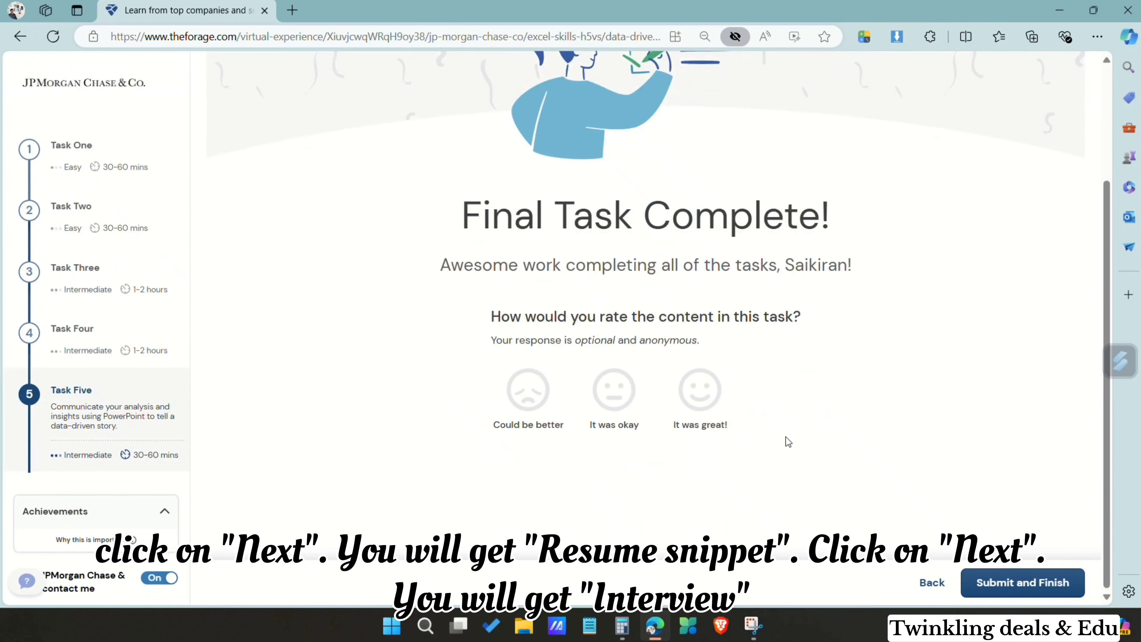
{"action": "left_click", "coordinate": [980, 583]}
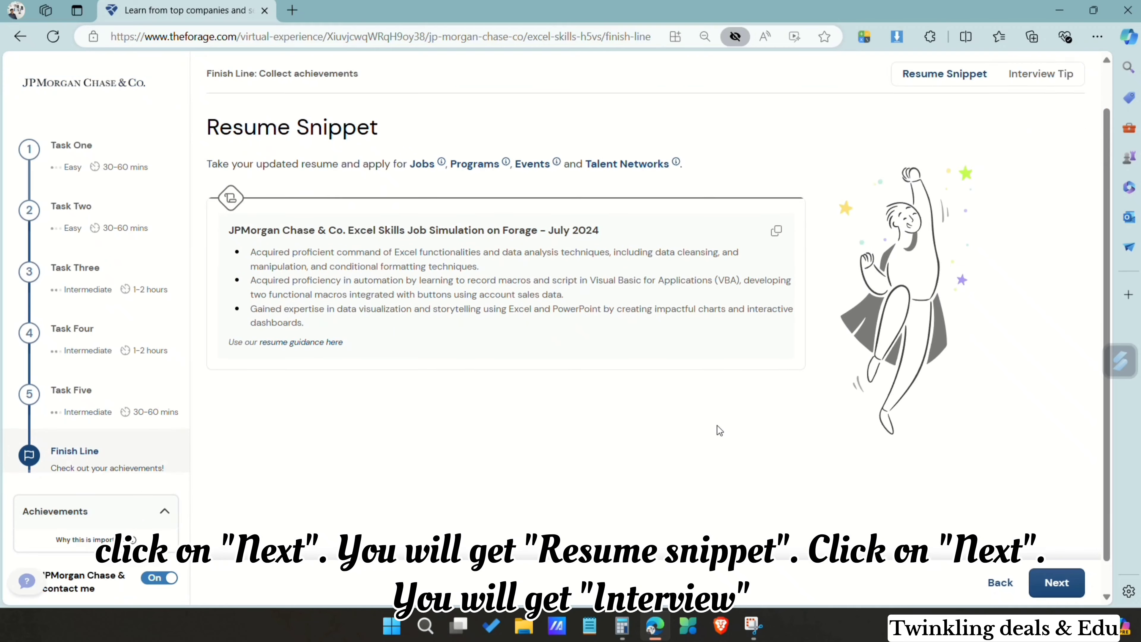
Step: Go past the Resume Snippet and Interview Tip pages and request the certificate to reach the achievements
{"action": "left_click", "coordinate": [1037, 576]}
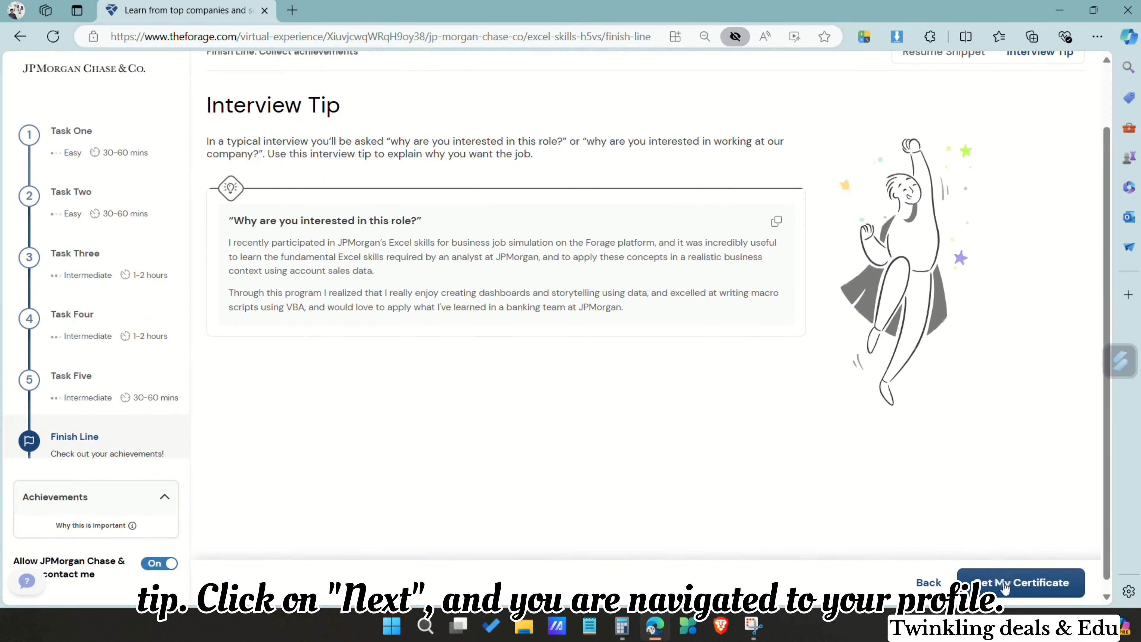
{"action": "left_click", "coordinate": [976, 571]}
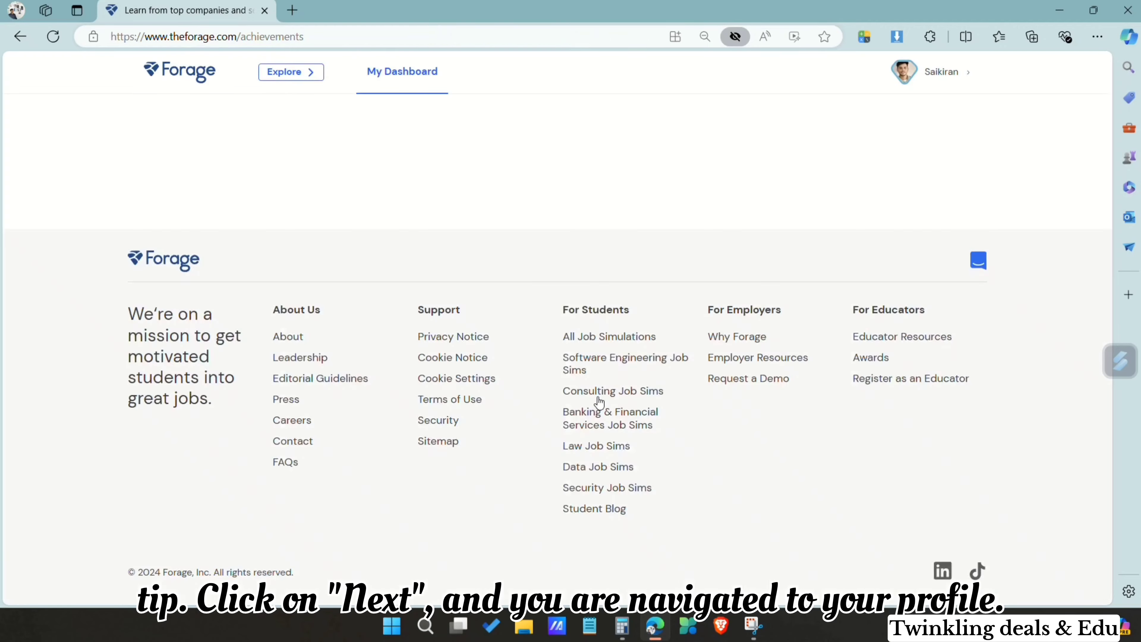
{"action": "scroll", "coordinate": [571, 270], "scroll_direction": "down", "scroll_amount": 2}
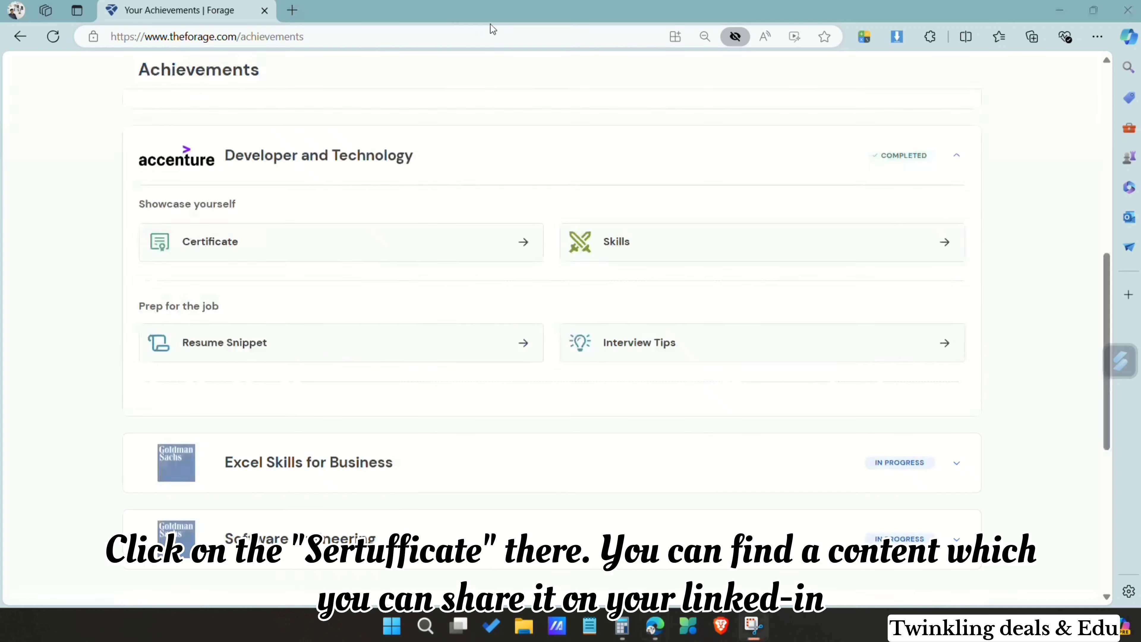
Step: Open the Accenture Developer and Technology certificate and look through its LinkedIn sharing text and download option
{"action": "left_click", "coordinate": [469, 255]}
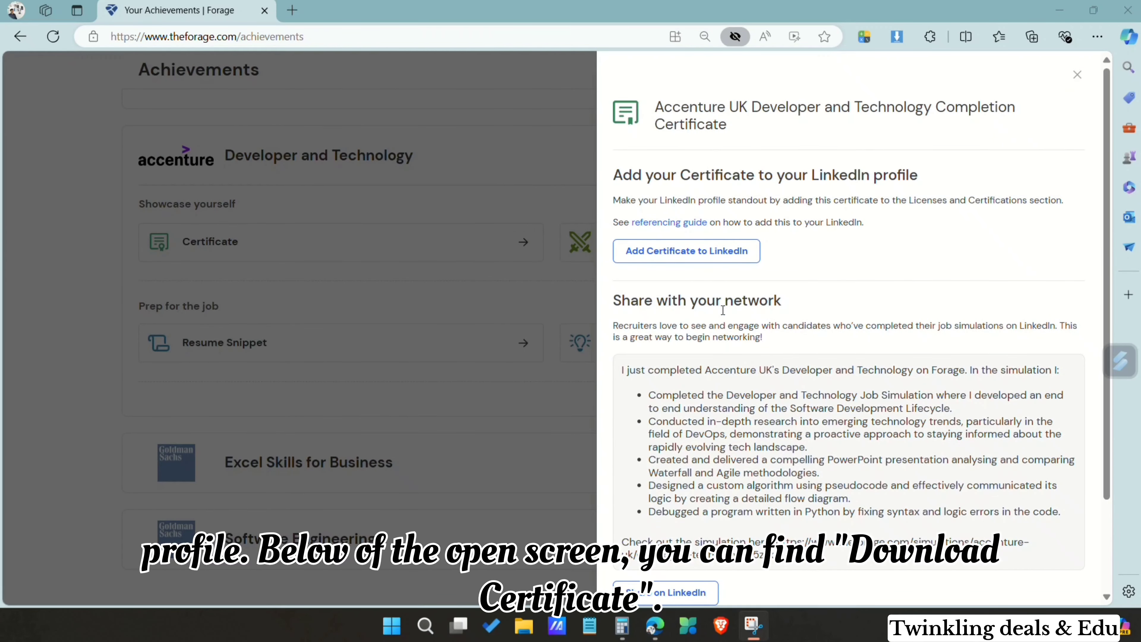
{"action": "scroll", "coordinate": [723, 311], "scroll_direction": "down", "scroll_amount": 3}
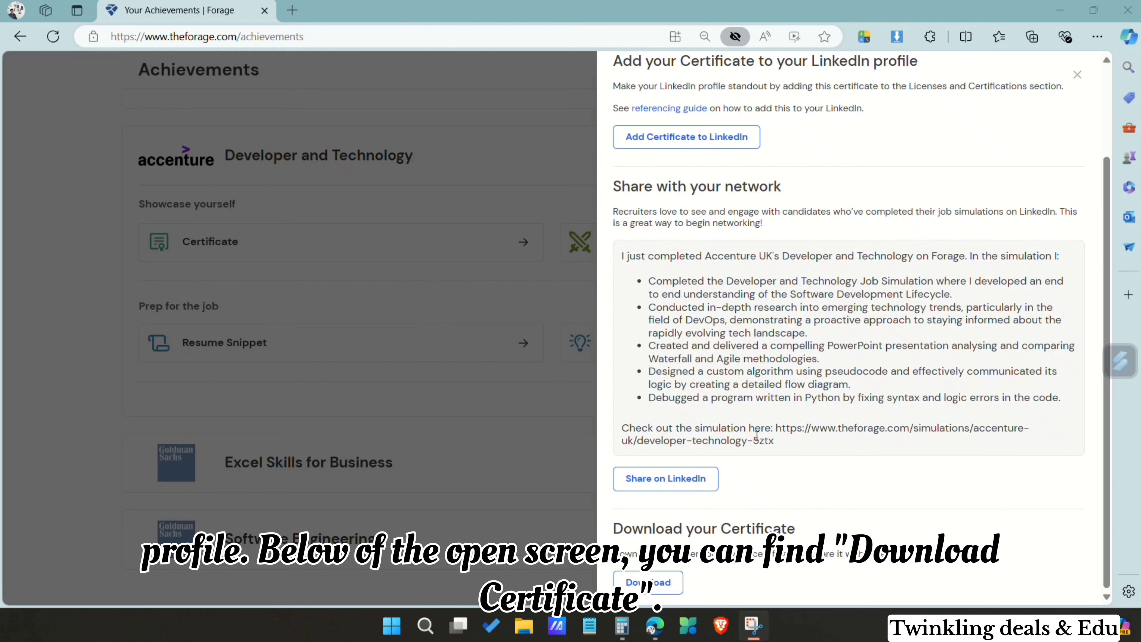
{"action": "scroll", "coordinate": [757, 434], "scroll_direction": "up", "scroll_amount": 3}
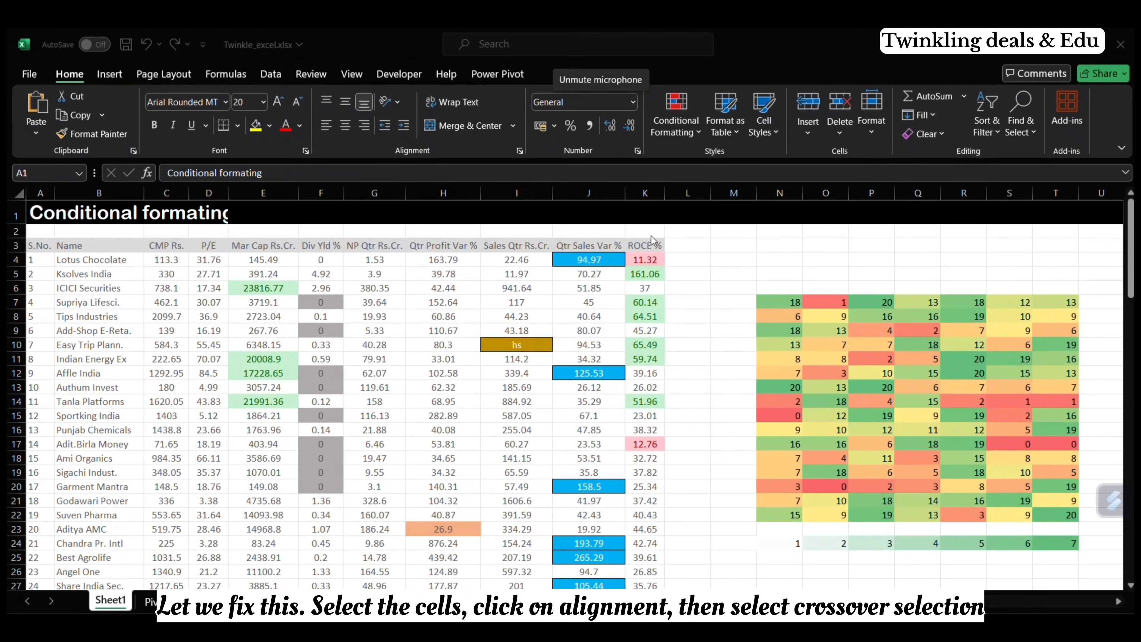
Step: In Twinkle_excel.xlsx in Excel, set the horizontal alignment of the title cells A1:E1 to Center Across Selection
{"action": "left_click_drag", "start_coordinate": [45, 213], "coordinate": [286, 196]}
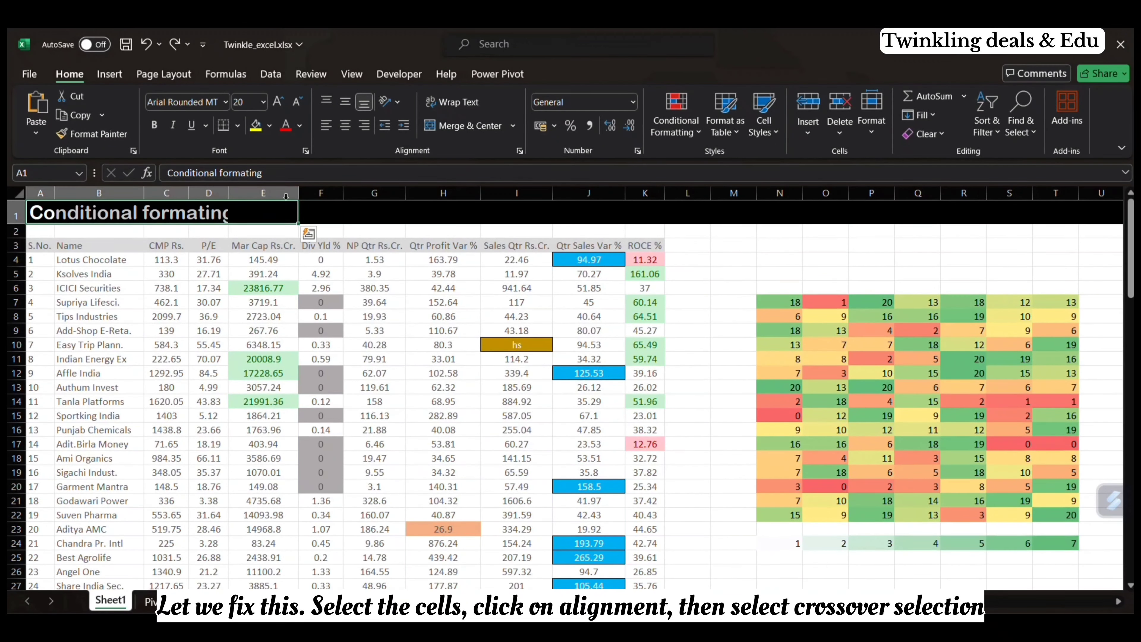
{"action": "left_click", "coordinate": [519, 153]}
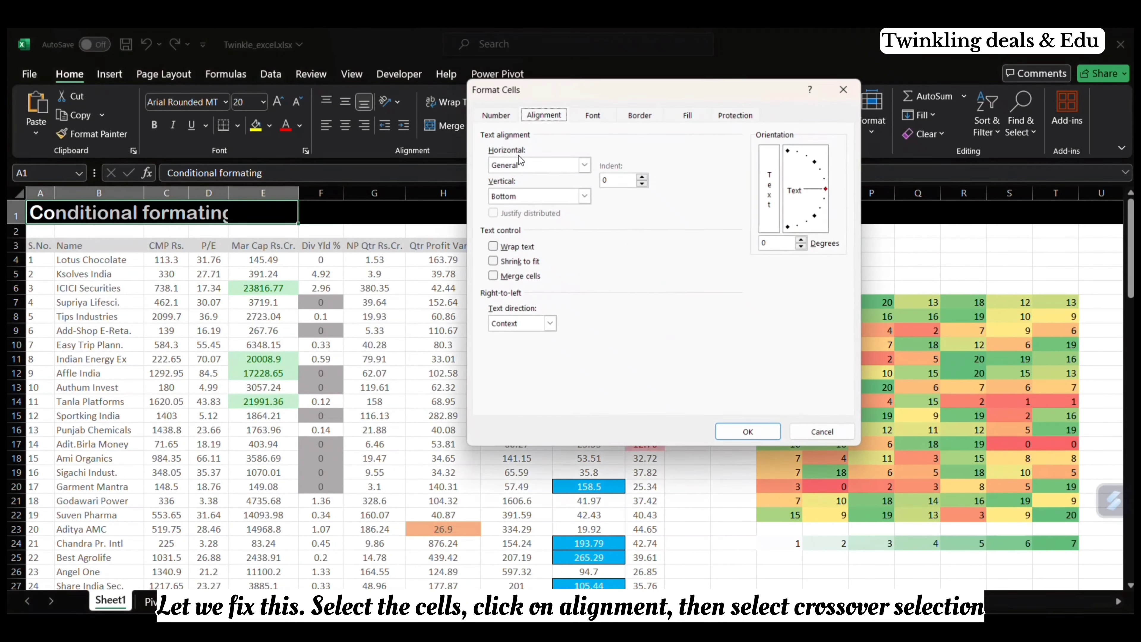
{"action": "left_click", "coordinate": [583, 165]}
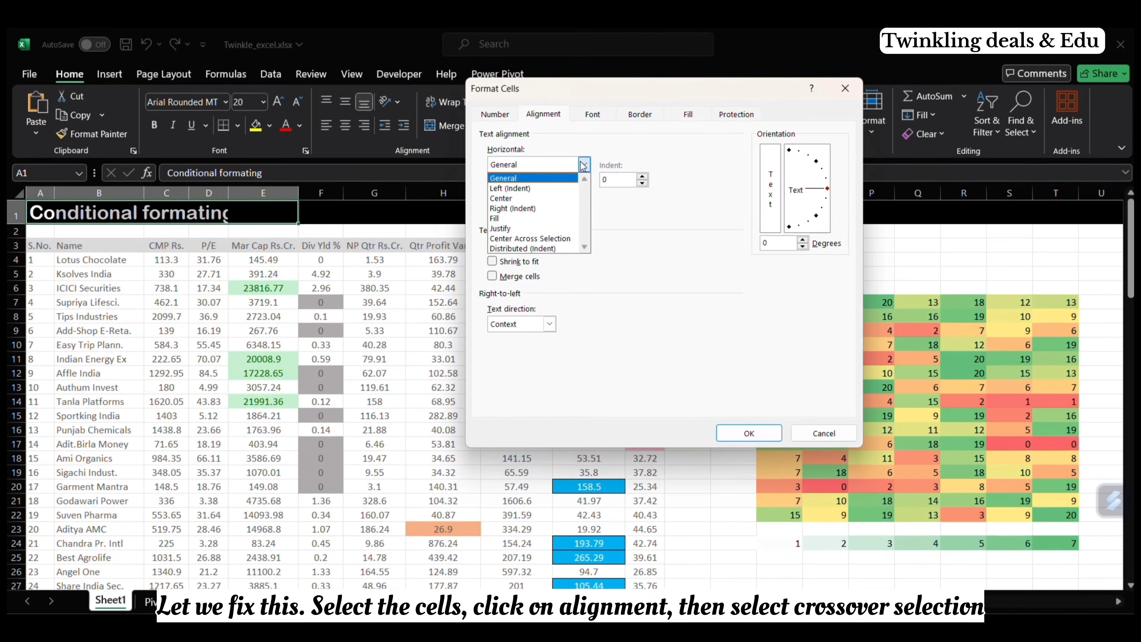
{"action": "left_click", "coordinate": [557, 238]}
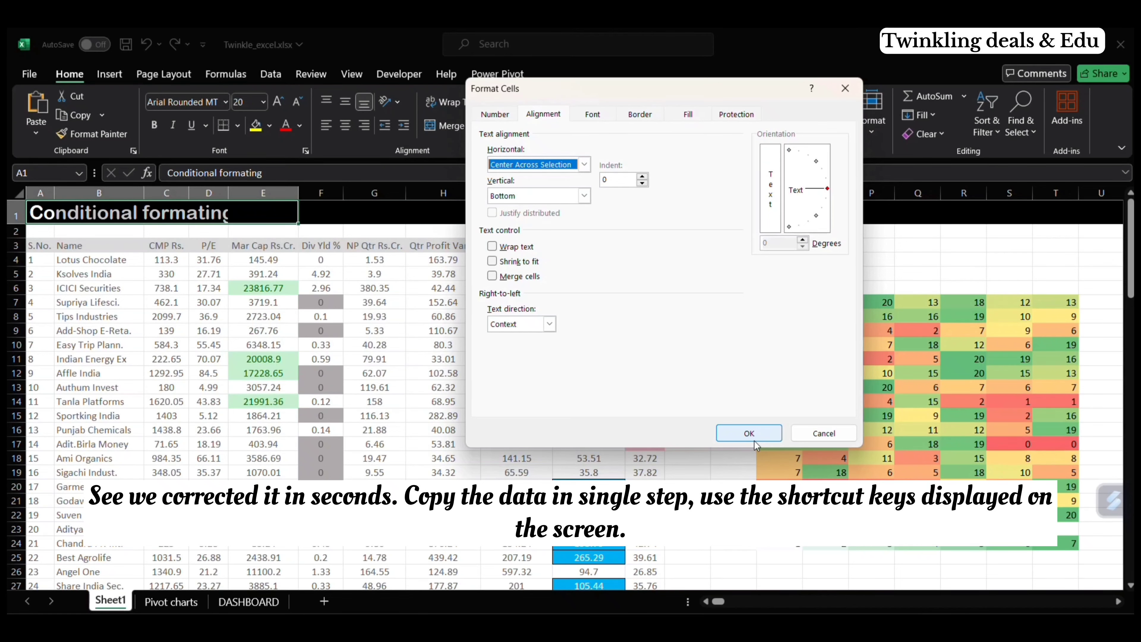
{"action": "left_click", "coordinate": [749, 434]}
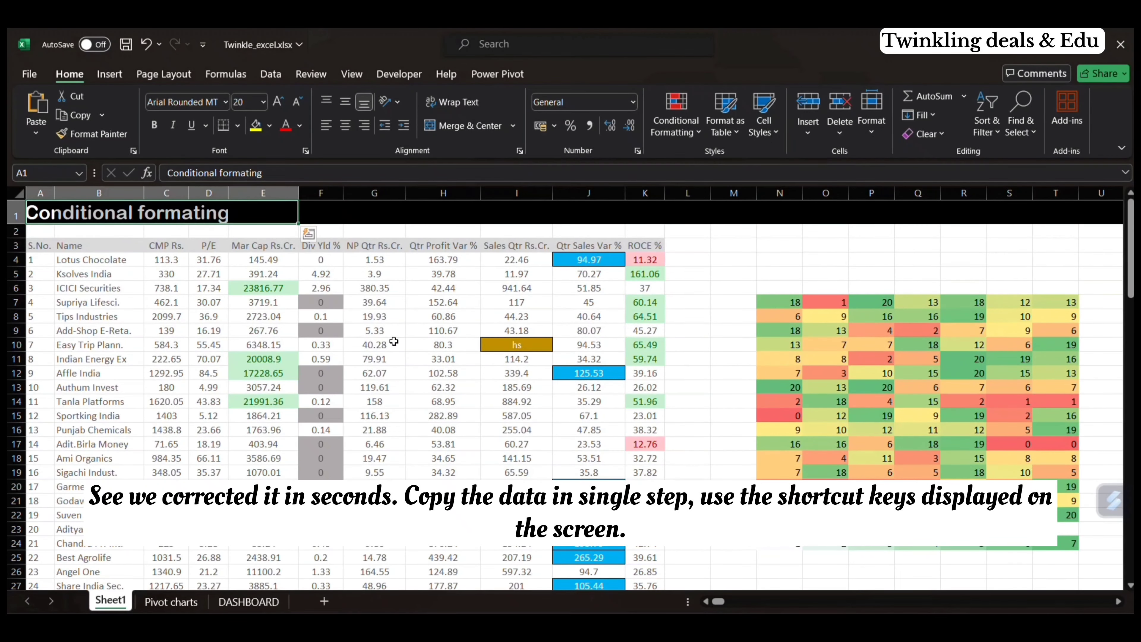
Step: Copy the entire stock data range A3:K103 on Sheet1, including its header row
{"action": "left_click", "coordinate": [35, 246]}
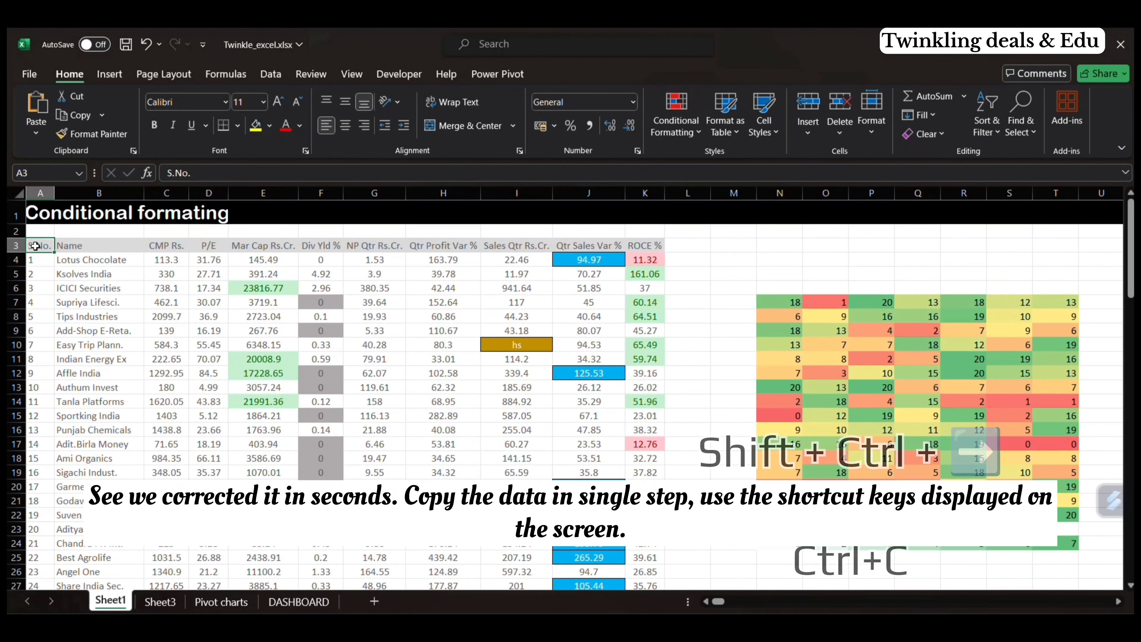
{"action": "key", "text": "ctrl+shift+Right"}
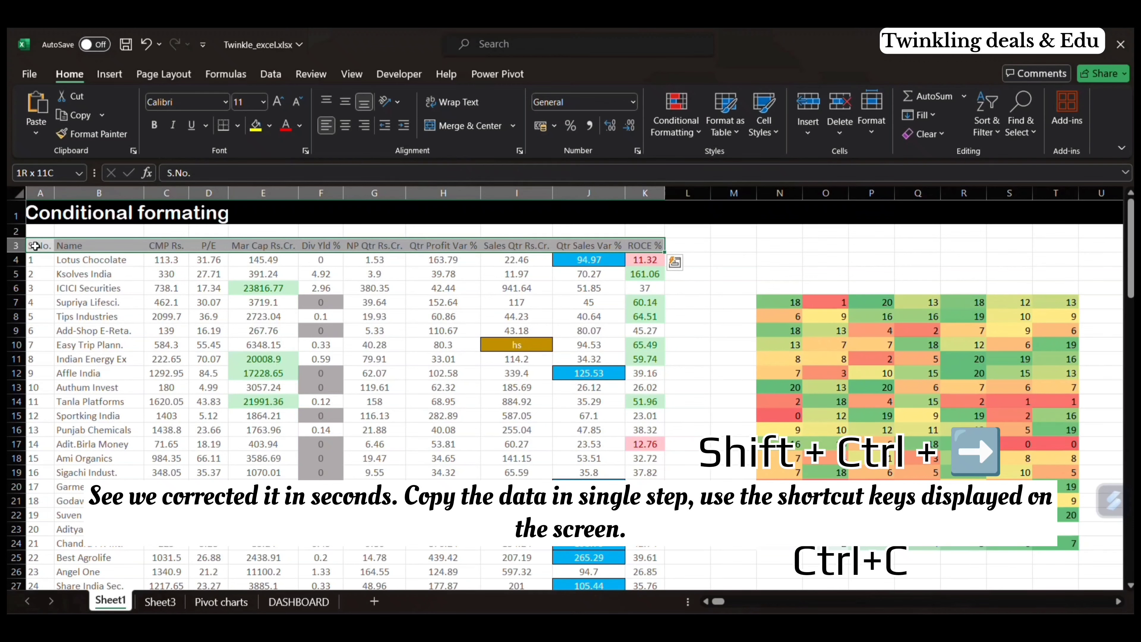
{"action": "key", "text": "ctrl+shift+Down"}
{"action": "key", "text": "ctrl+c"}
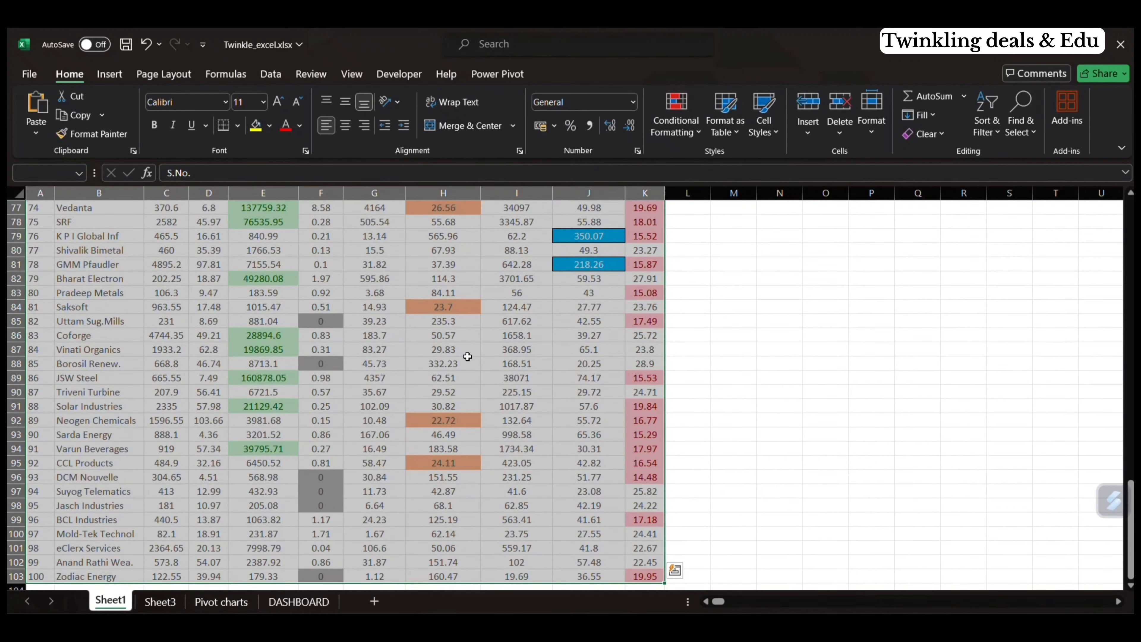
{"action": "scroll", "coordinate": [466, 357], "scroll_direction": "up", "scroll_amount": 20}
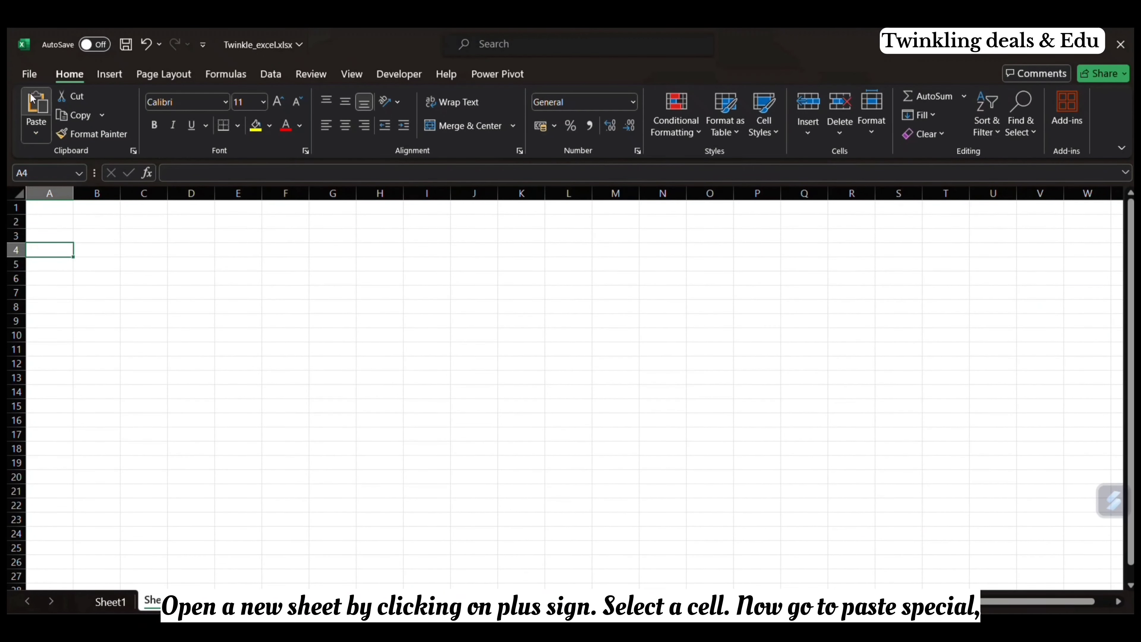
Step: Paste only the values of the copied data into the new blank sheet starting at cell A4
{"action": "left_click", "coordinate": [32, 131]}
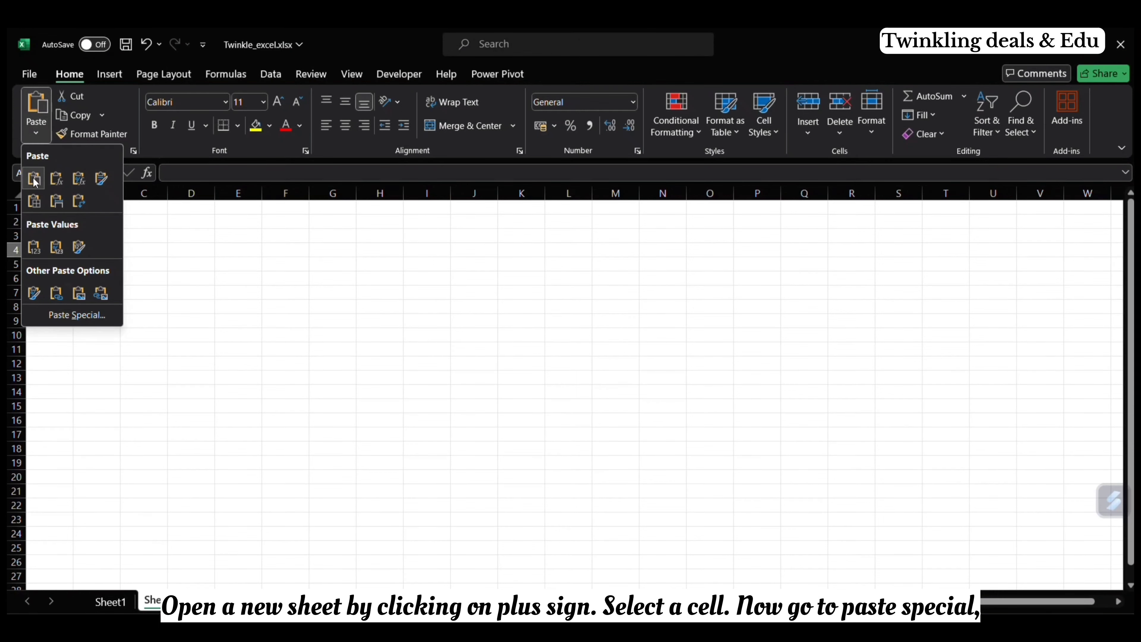
{"action": "left_click", "coordinate": [34, 248]}
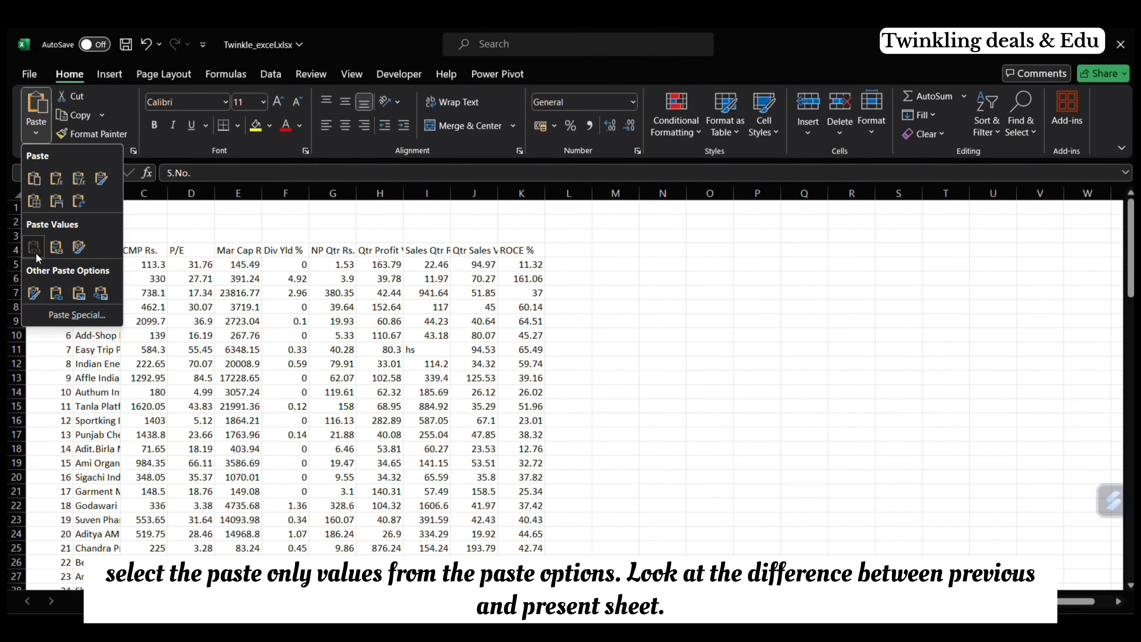
{"action": "left_click", "coordinate": [35, 252]}
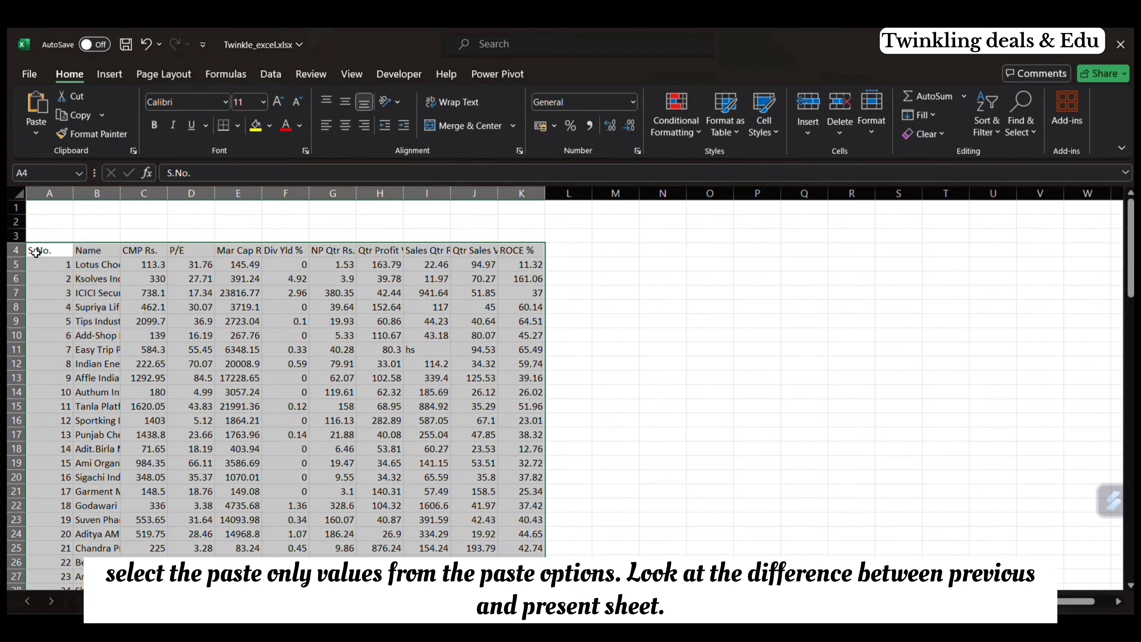
{"action": "left_click", "coordinate": [575, 279]}
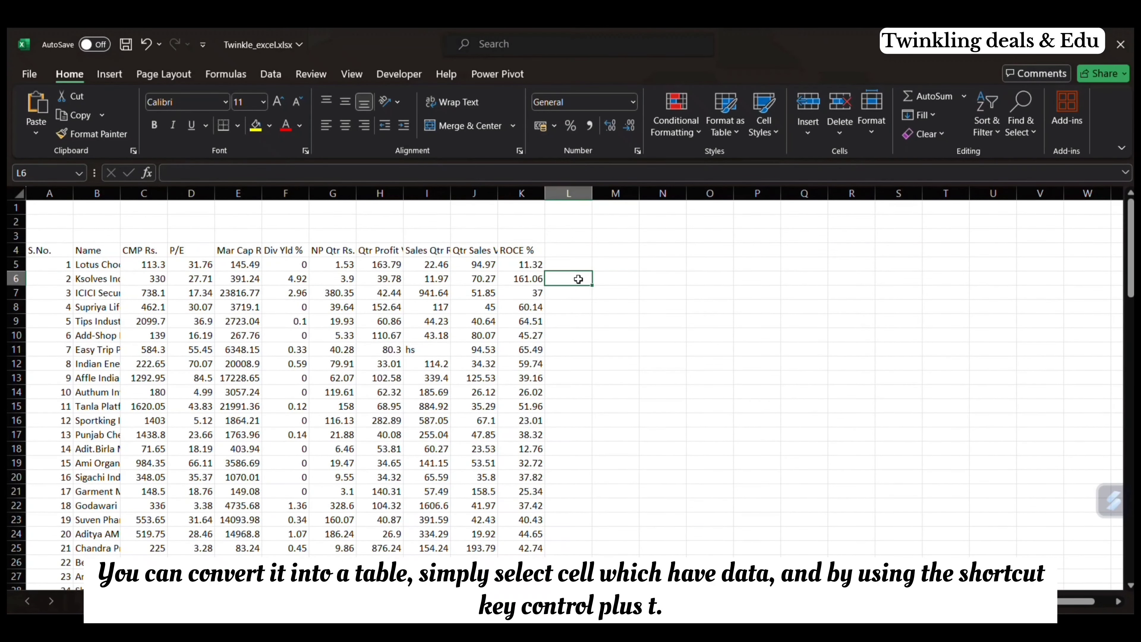
Step: Convert the pasted data range A4:K104 into a table that has headers
{"action": "scroll", "coordinate": [460, 342], "scroll_direction": "down", "scroll_amount": 1}
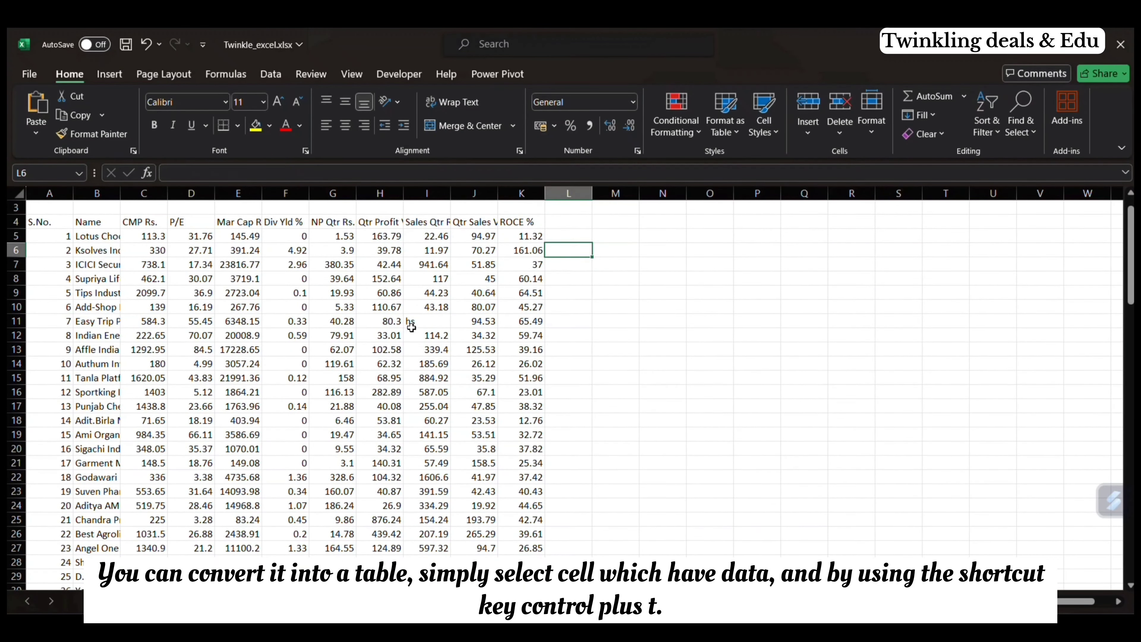
{"action": "left_click", "coordinate": [431, 377]}
{"action": "scroll", "coordinate": [435, 346], "scroll_direction": "up", "scroll_amount": 1}
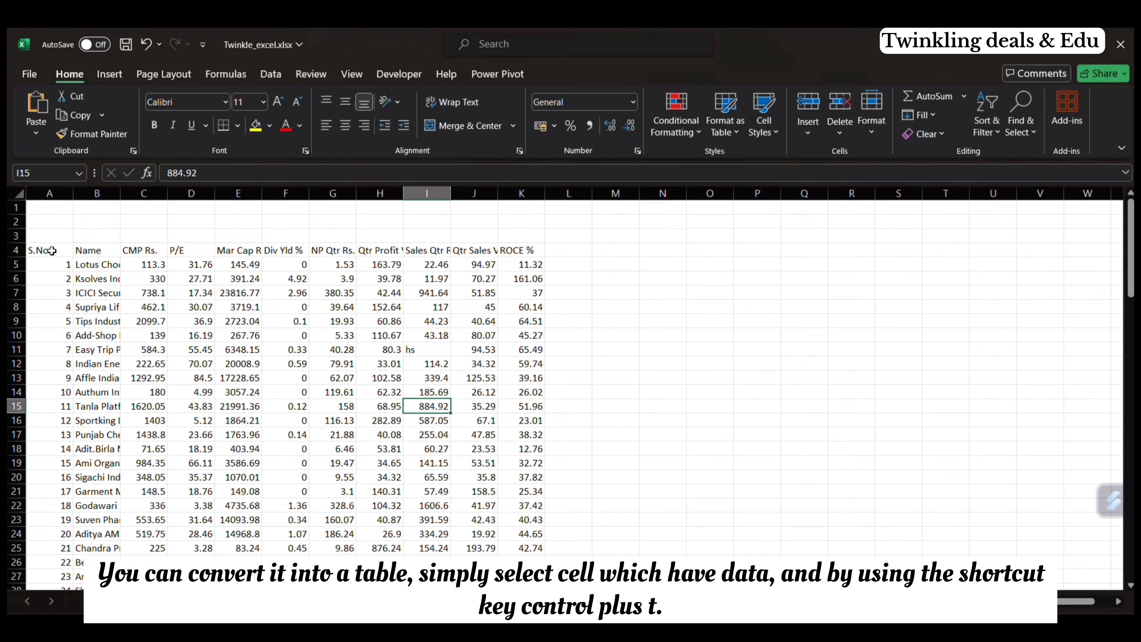
{"action": "left_click_drag", "start_coordinate": [52, 251], "coordinate": [207, 344]}
{"action": "left_click_drag", "start_coordinate": [248, 388], "coordinate": [522, 585]}
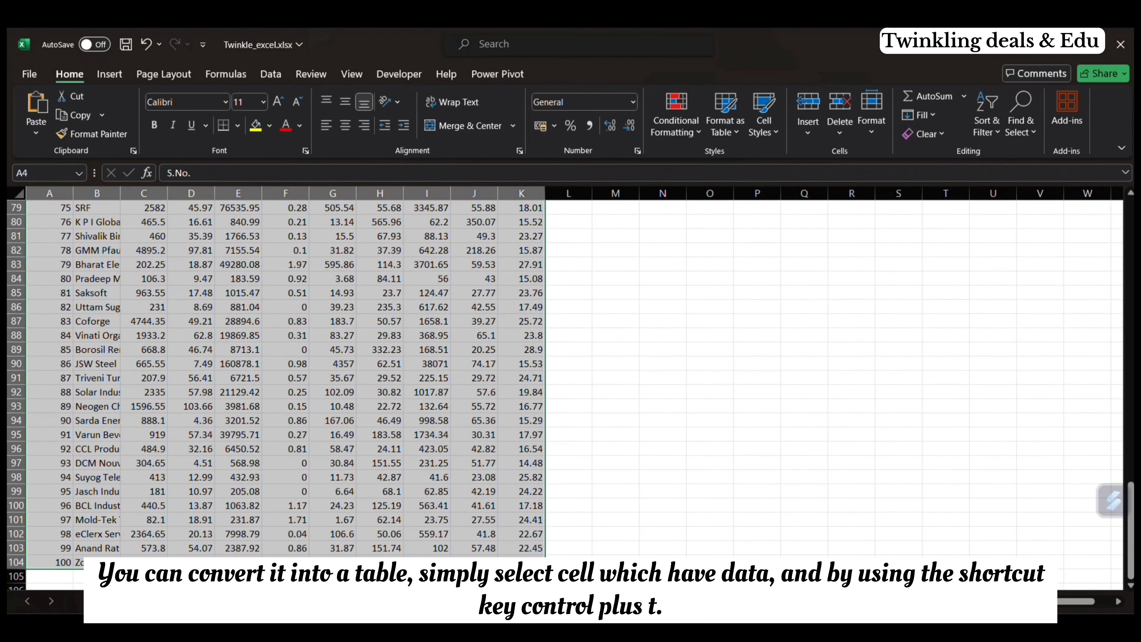
{"action": "left_click_drag", "start_coordinate": [521, 584], "coordinate": [536, 562]}
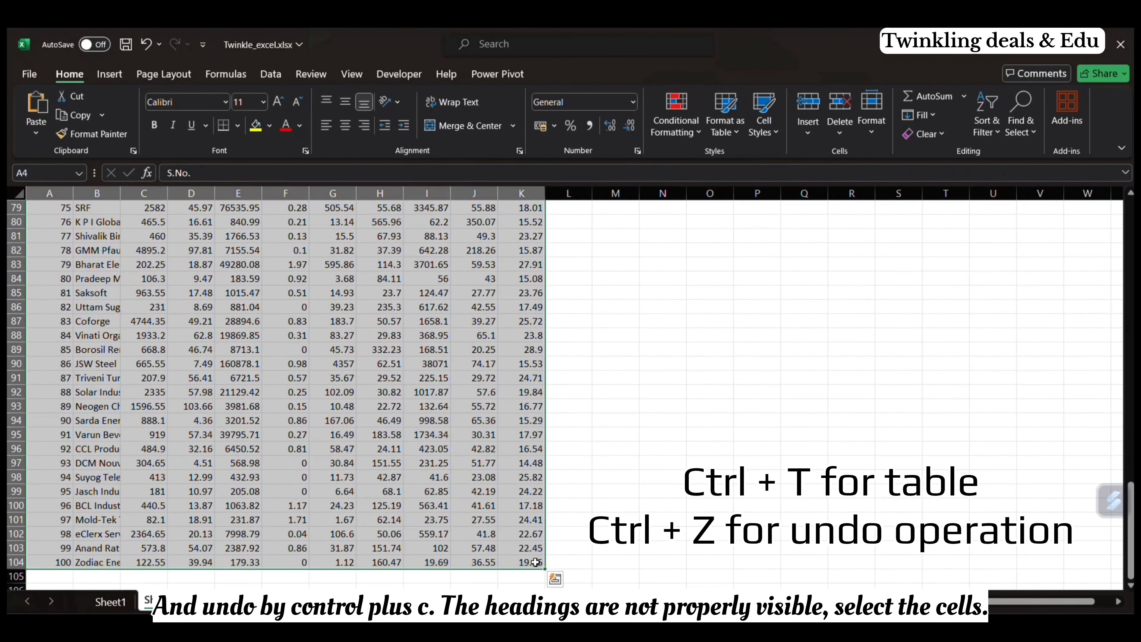
{"action": "key", "text": "ctrl+t"}
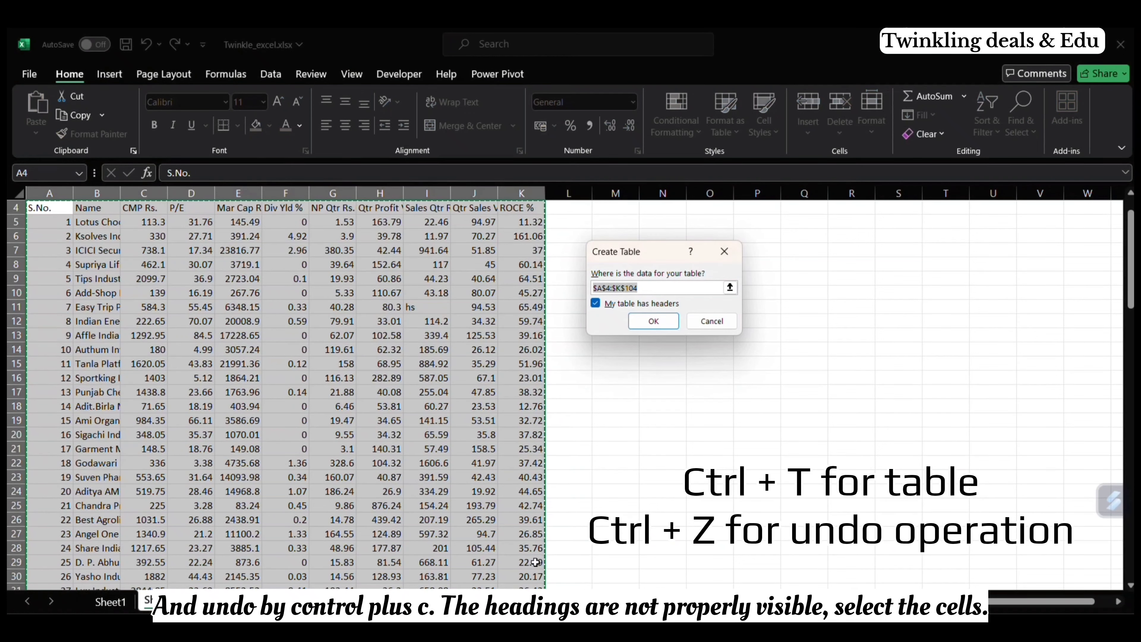
{"action": "left_click", "coordinate": [653, 322]}
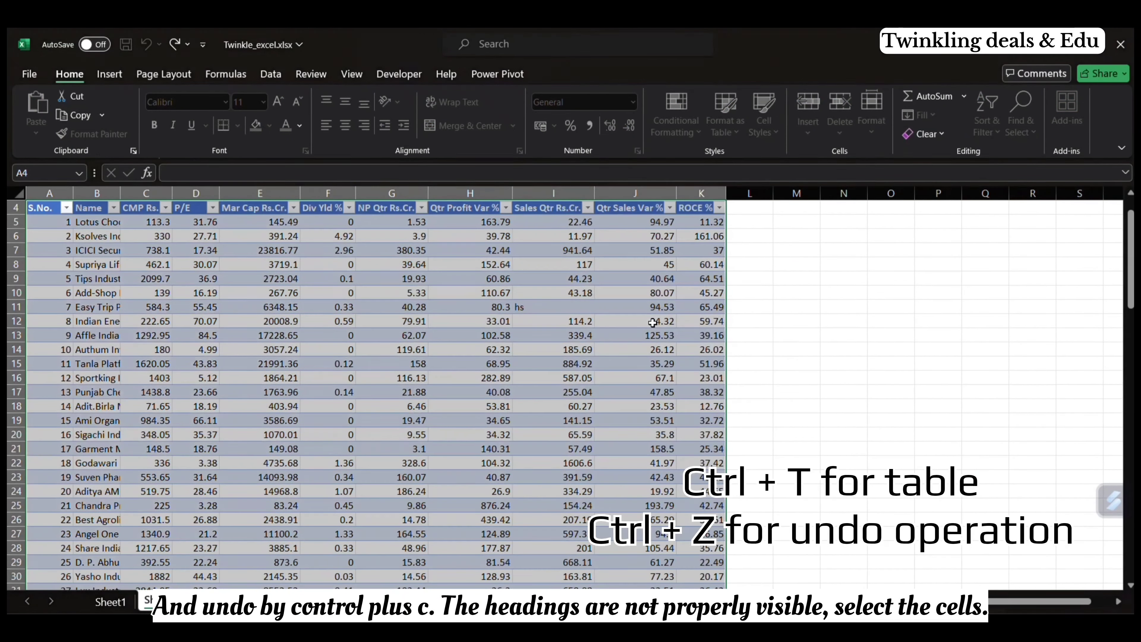
{"action": "scroll", "coordinate": [494, 346], "scroll_direction": "up", "scroll_amount": 1}
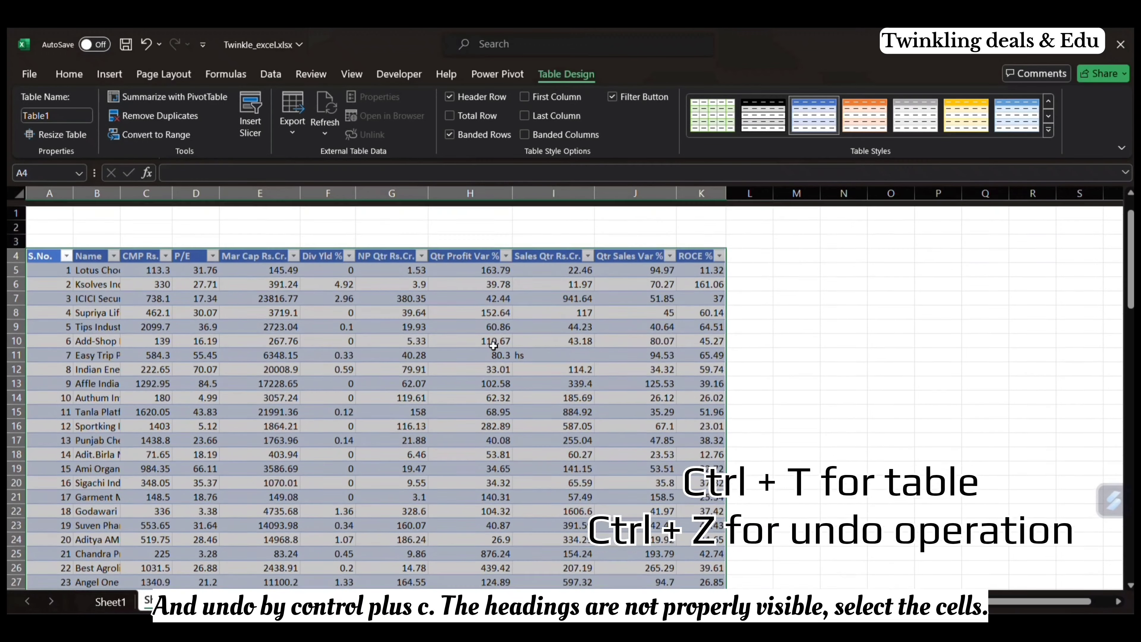
Step: Undo the table conversion and autofit the column widths of the data range A4:K104
{"action": "key", "text": "ctrl+z"}
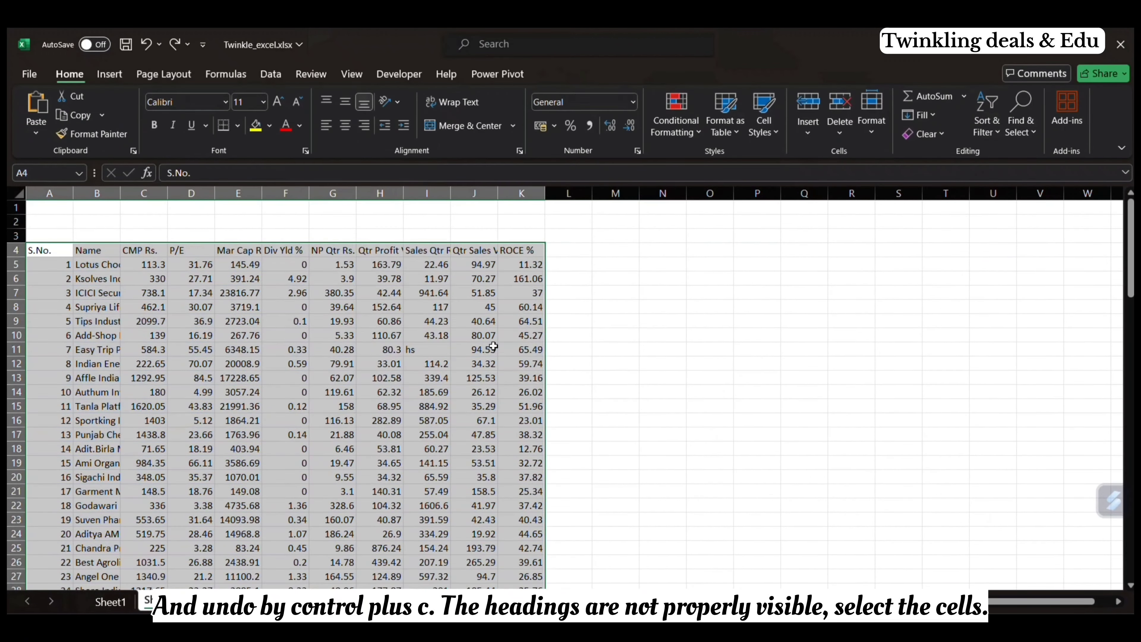
{"action": "left_click_drag", "start_coordinate": [45, 250], "coordinate": [534, 476]}
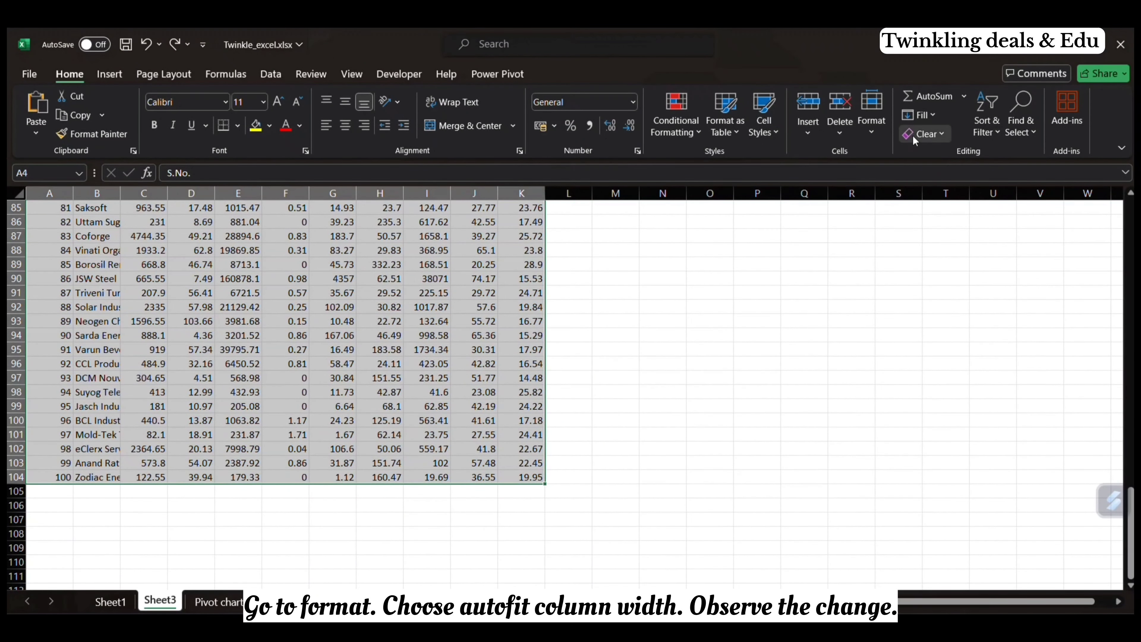
{"action": "left_click", "coordinate": [871, 110]}
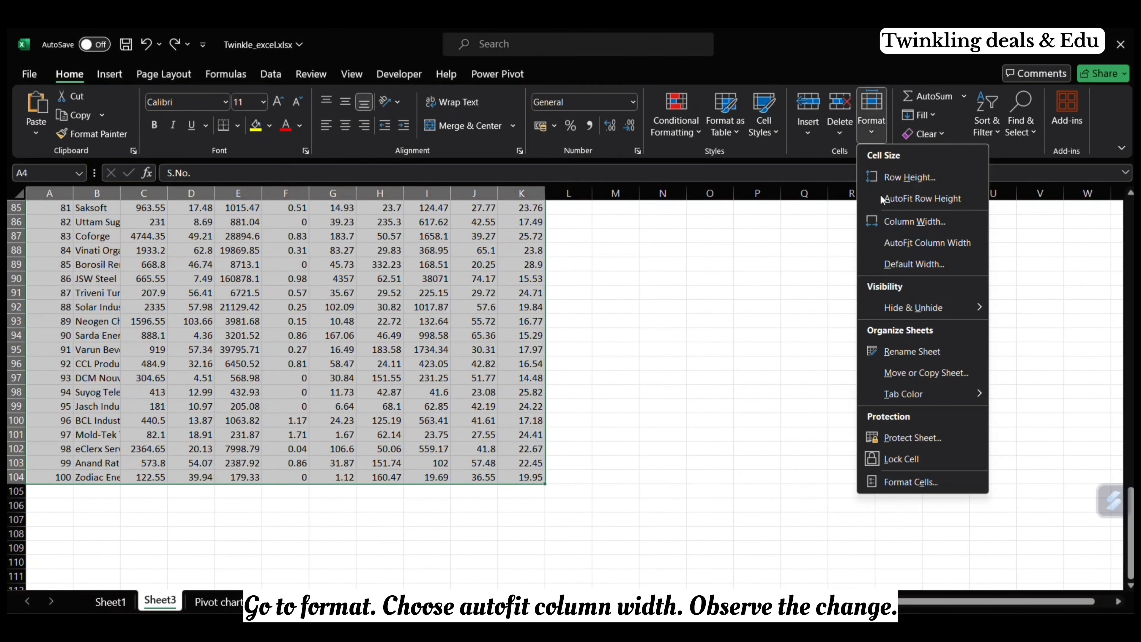
{"action": "left_click", "coordinate": [885, 243]}
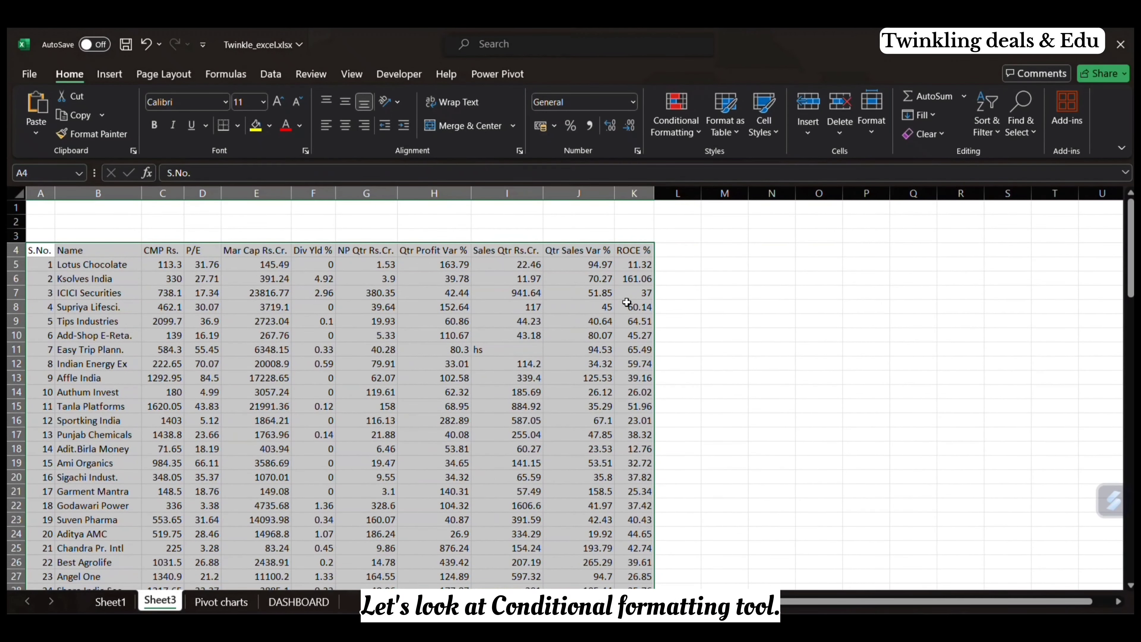
Step: Start a Greater Than highlight rule for the Qtr Sales Var % values J5:J104, using cell J93 as the threshold
{"action": "left_click", "coordinate": [578, 248]}
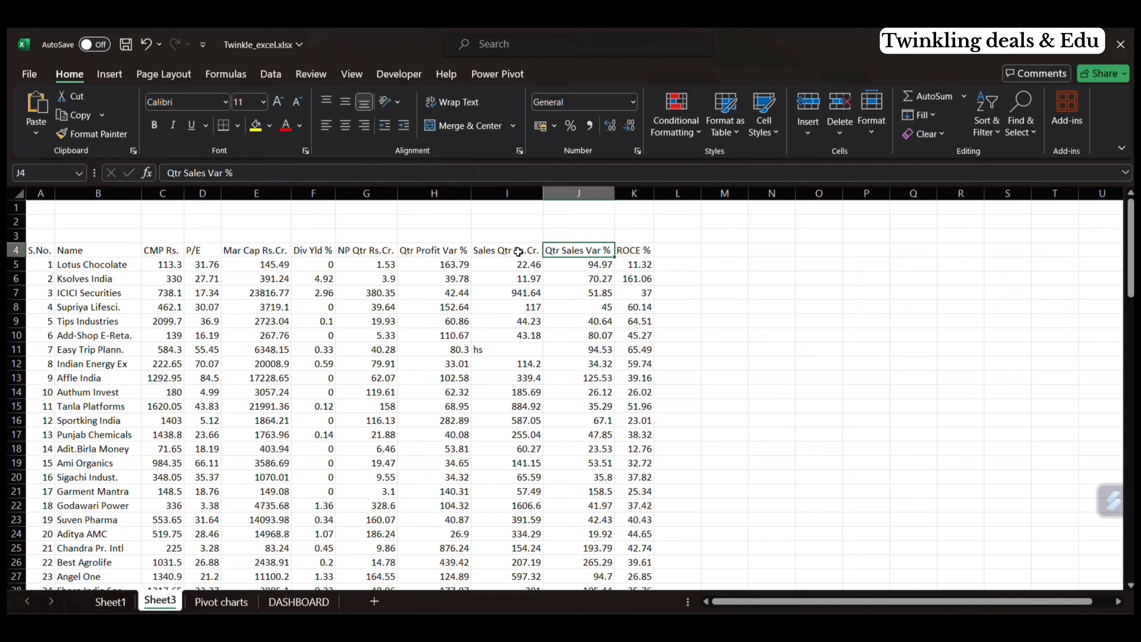
{"action": "left_click", "coordinate": [599, 263]}
{"action": "key", "text": "ctrl+shift+Down"}
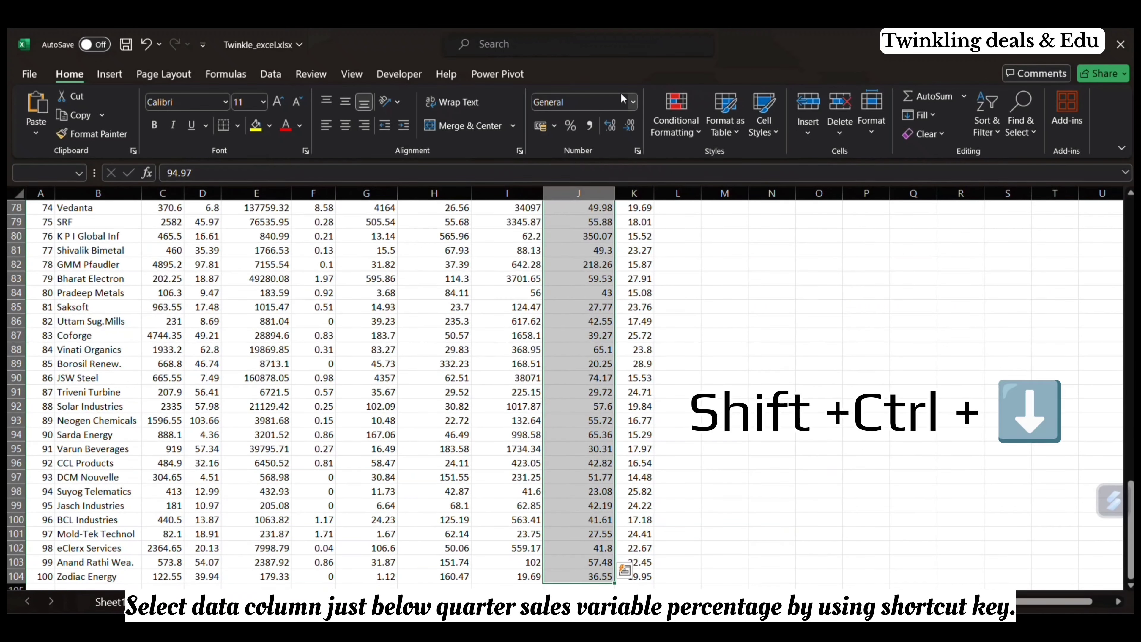
{"action": "left_click", "coordinate": [683, 137]}
{"action": "mouse_move", "coordinate": [710, 164]}
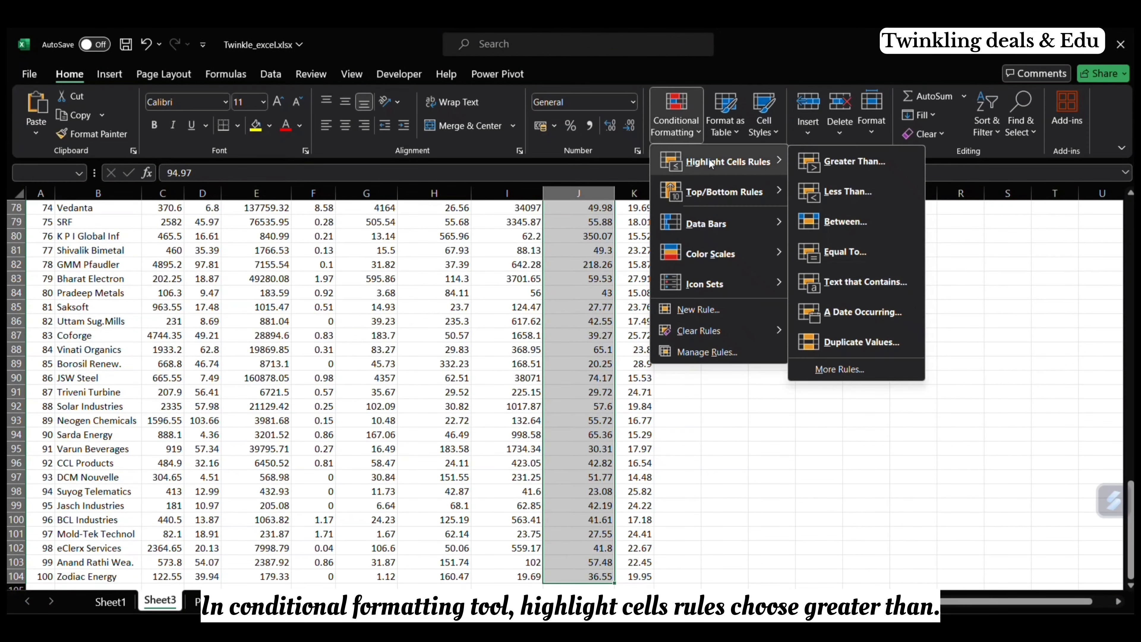
{"action": "left_click", "coordinate": [853, 162]}
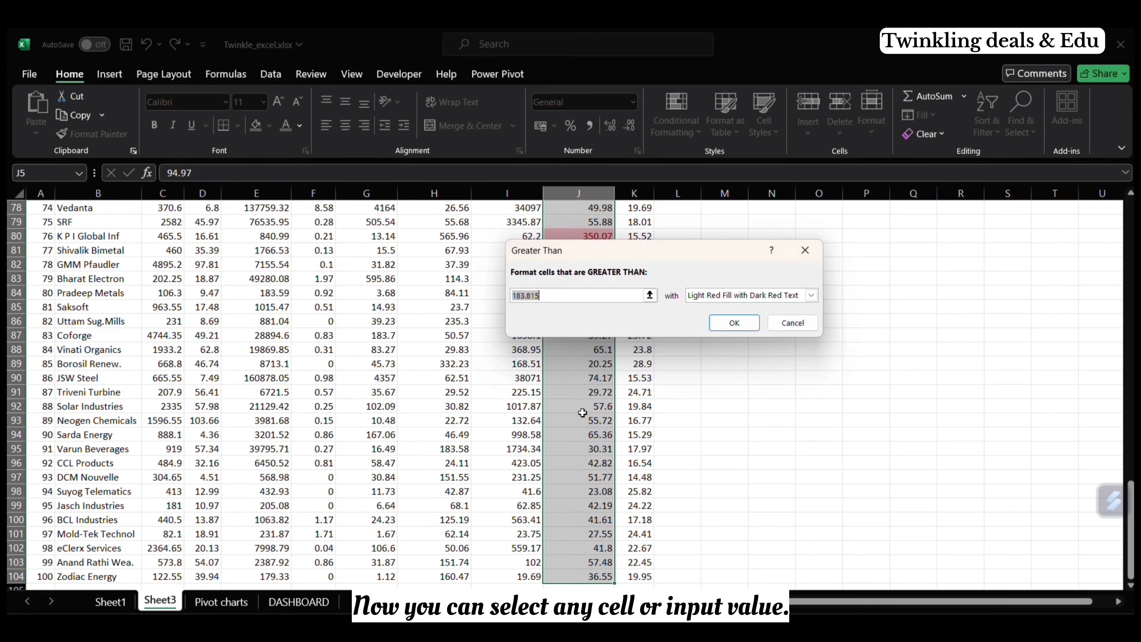
{"action": "left_click", "coordinate": [589, 422]}
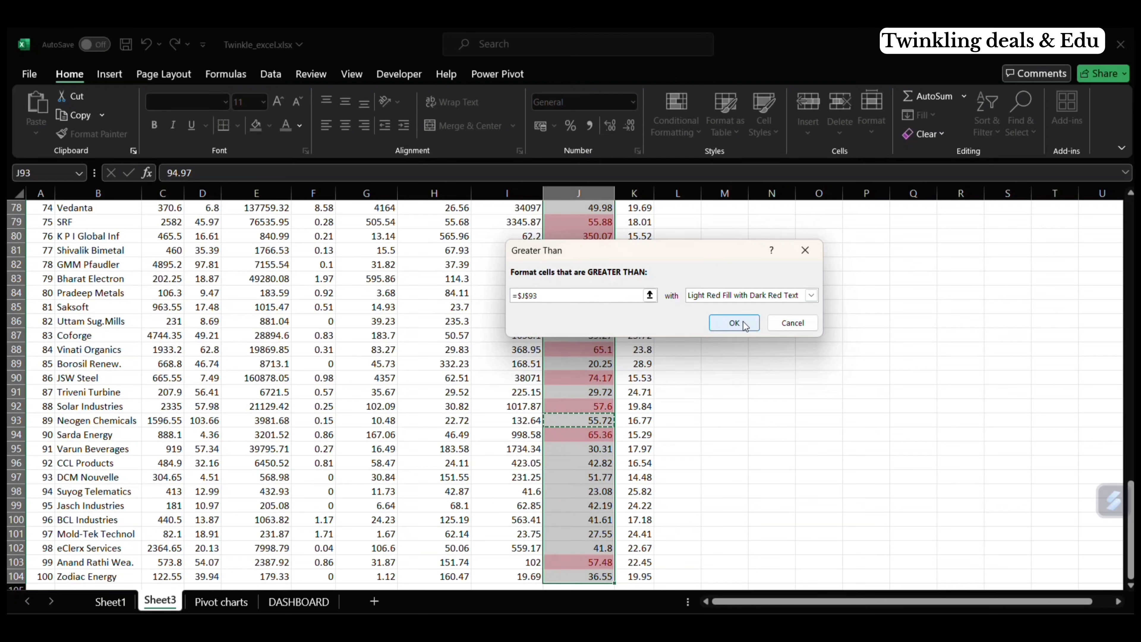
Step: Set the Greater Than threshold to 75 and apply the rule with Light Red Fill with Dark Red Text
{"action": "left_click", "coordinate": [567, 295]}
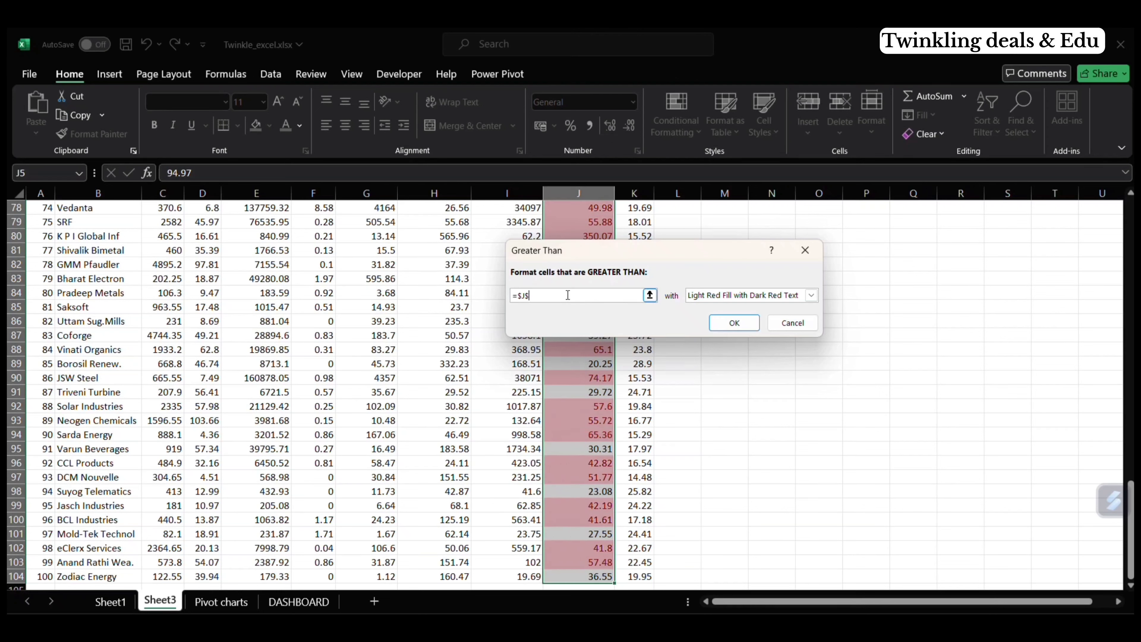
{"action": "key", "text": "BackSpace"}
{"action": "key", "text": "BackSpace"}
{"action": "key", "text": "BackSpace"}
{"action": "key", "text": "BackSpace"}
{"action": "key", "text": "BackSpace"}
{"action": "key", "text": "BackSpace"}
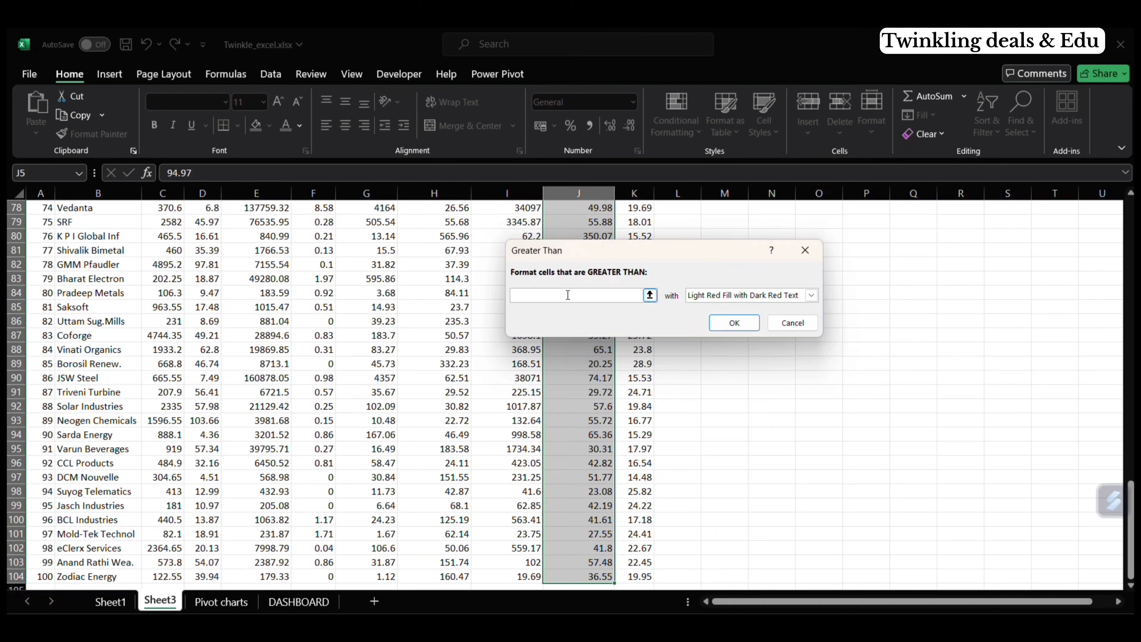
{"action": "type", "text": "75"}
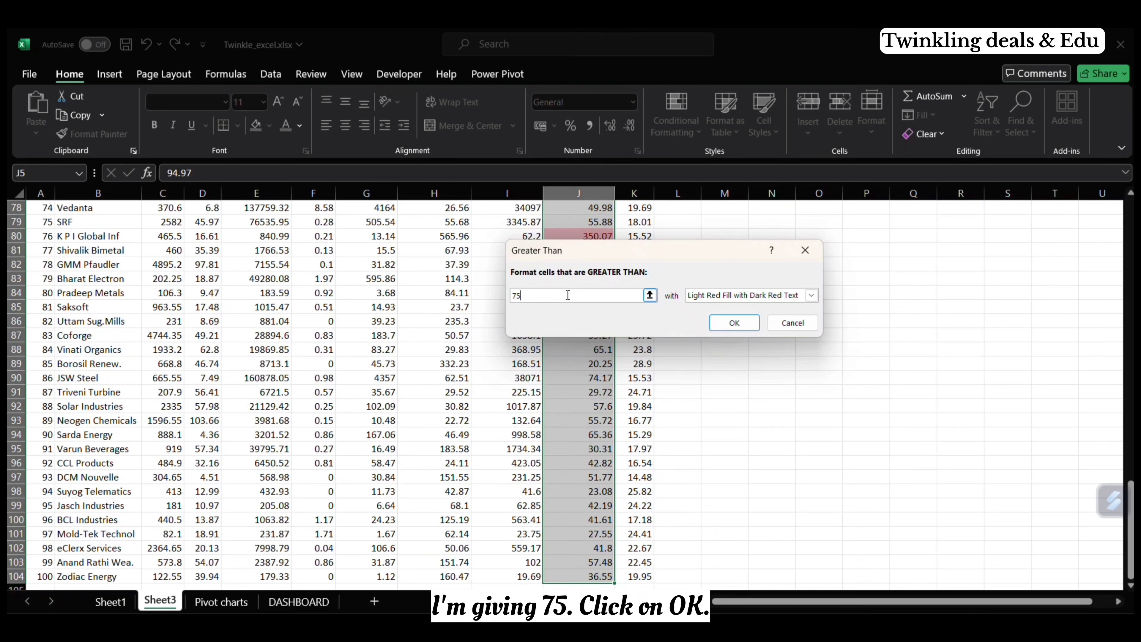
{"action": "left_click", "coordinate": [737, 322]}
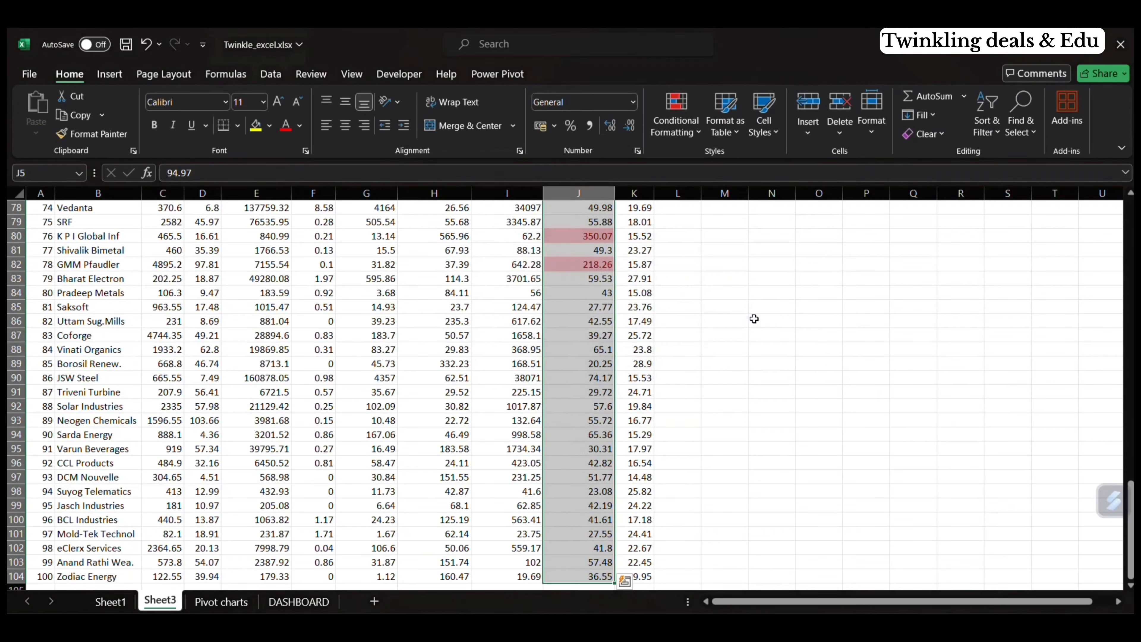
{"action": "scroll", "coordinate": [740, 326], "scroll_direction": "up", "scroll_amount": 20}
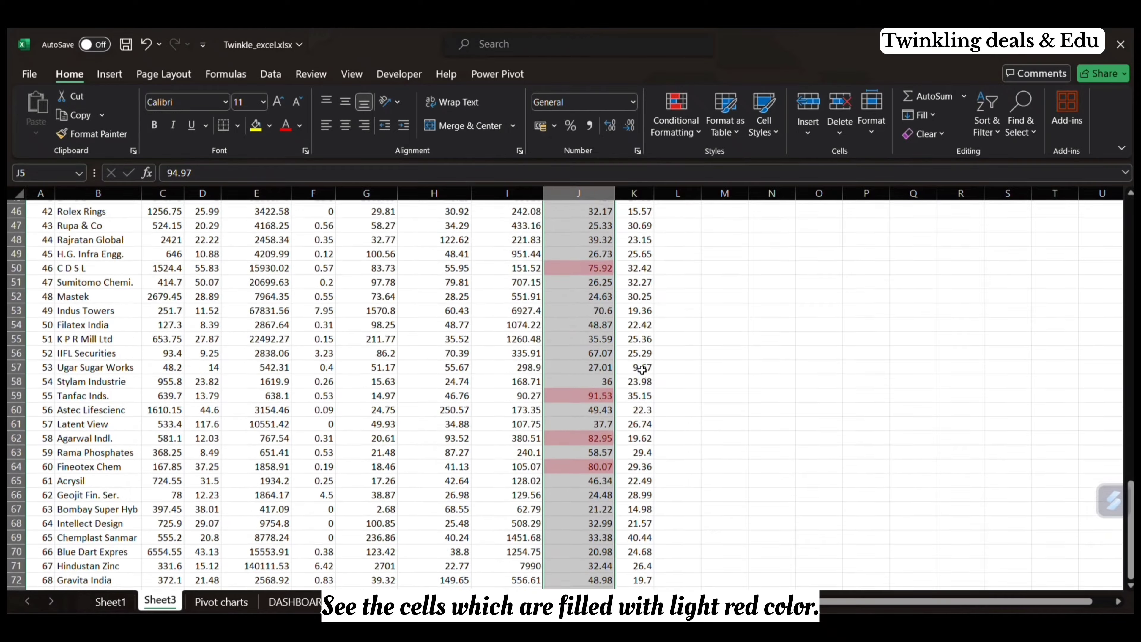
{"action": "scroll", "coordinate": [642, 371], "scroll_direction": "up", "scroll_amount": 2}
{"action": "left_click", "coordinate": [670, 361]}
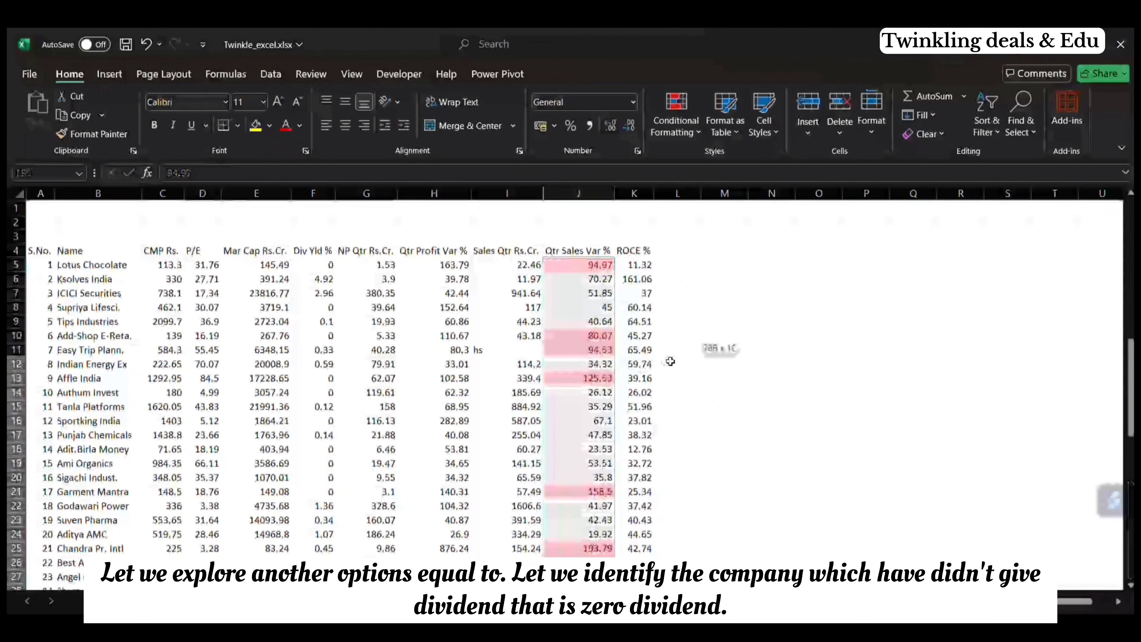
{"action": "scroll", "coordinate": [670, 361], "scroll_direction": "down", "scroll_amount": 9}
{"action": "scroll", "coordinate": [670, 362], "scroll_direction": "down", "scroll_amount": 13}
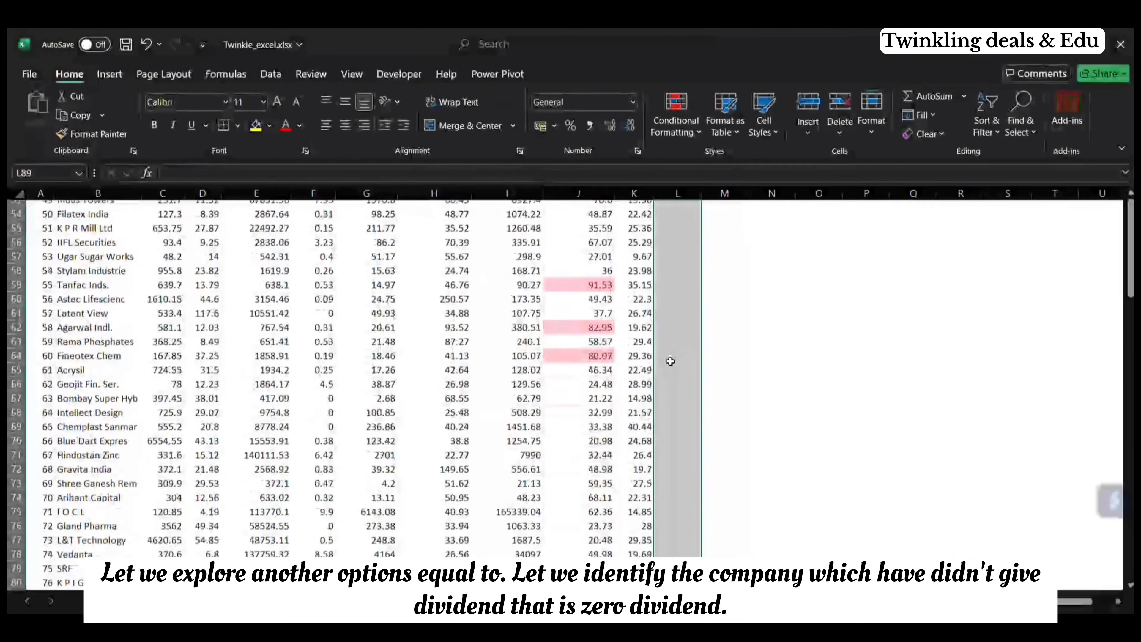
{"action": "scroll", "coordinate": [671, 362], "scroll_direction": "down", "scroll_amount": 6}
{"action": "left_click", "coordinate": [676, 119]}
{"action": "mouse_move", "coordinate": [728, 161]}
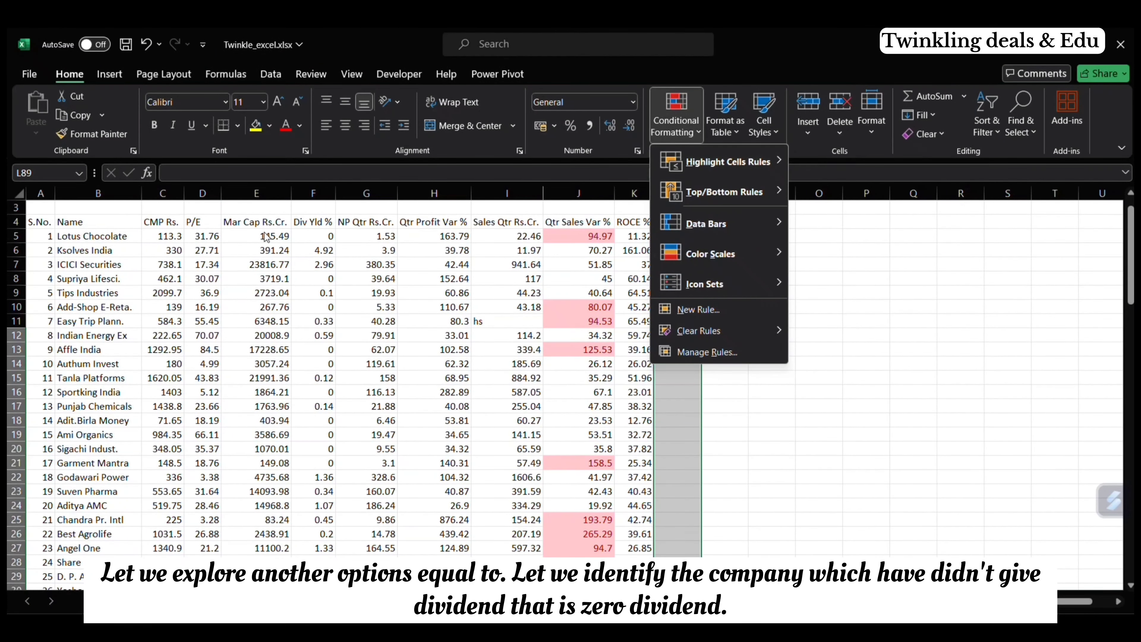
Step: Start an Equal To highlight rule with the value 0 for the Div Yld % values F5:F104
{"action": "left_click", "coordinate": [325, 236]}
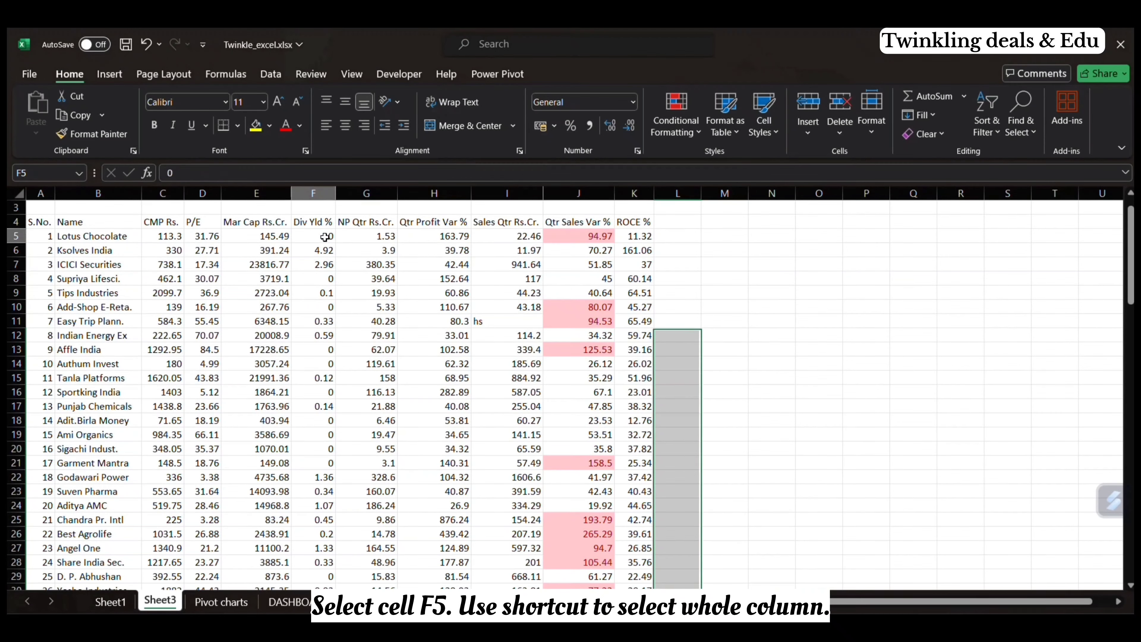
{"action": "scroll", "coordinate": [322, 353], "scroll_direction": "down", "scroll_amount": 5}
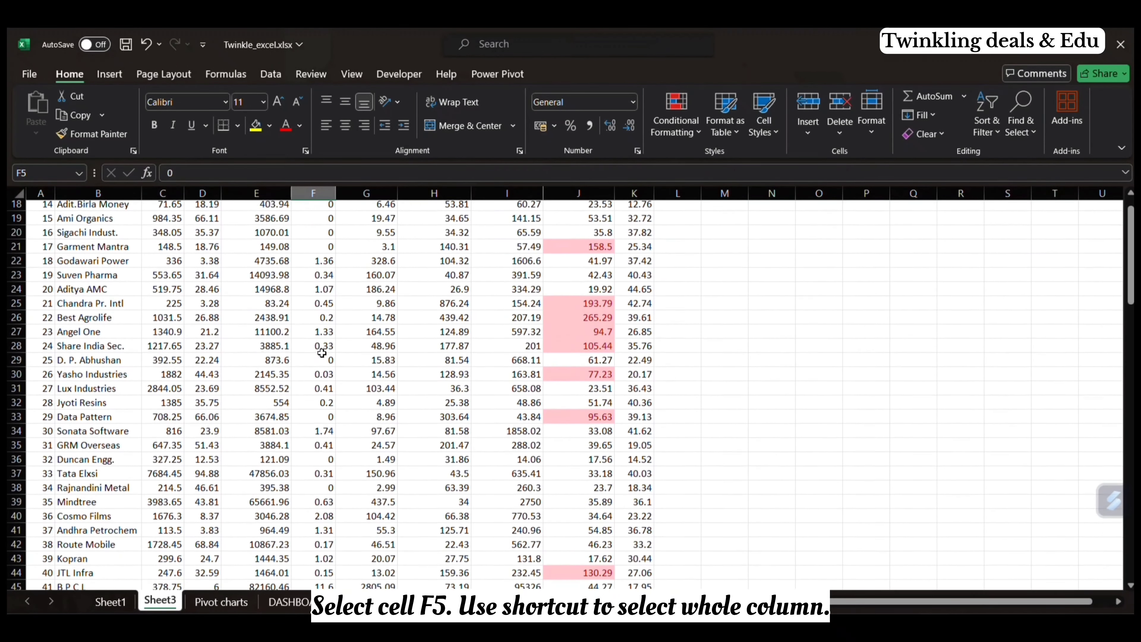
{"action": "scroll", "coordinate": [321, 351], "scroll_direction": "up", "scroll_amount": 6}
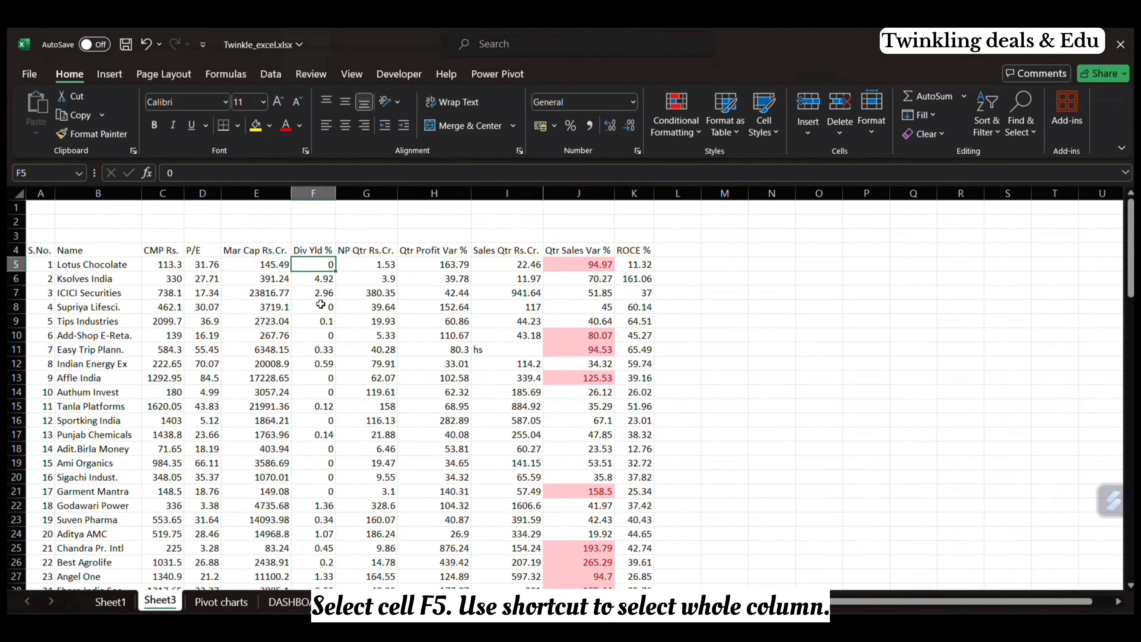
{"action": "scroll", "coordinate": [320, 304], "scroll_direction": "down", "scroll_amount": 14}
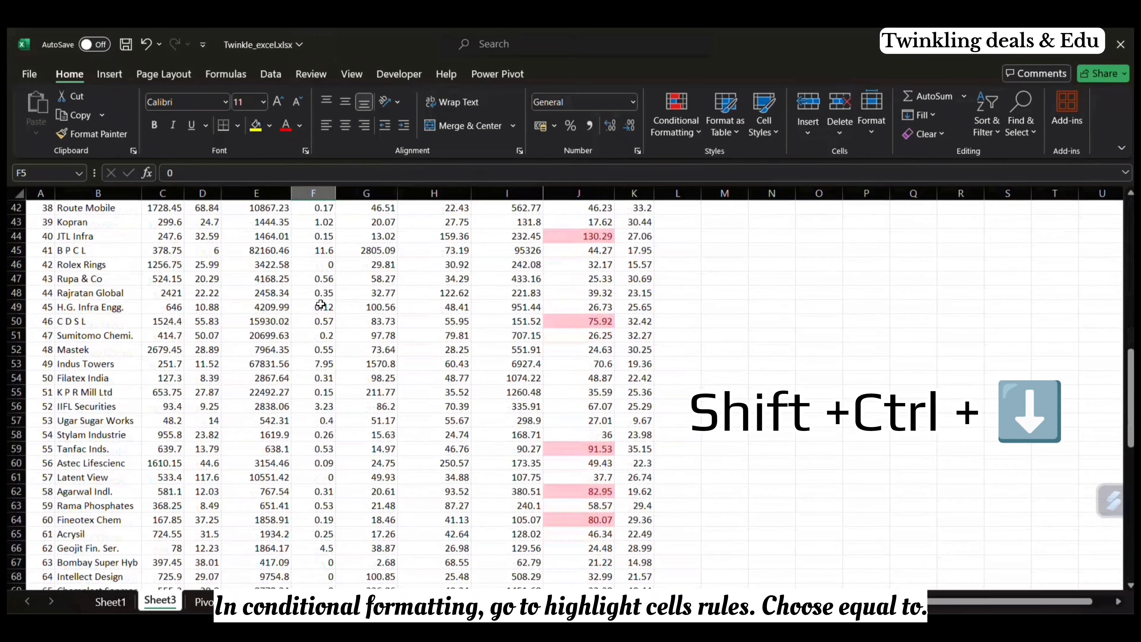
{"action": "scroll", "coordinate": [320, 304], "scroll_direction": "up", "scroll_amount": 14}
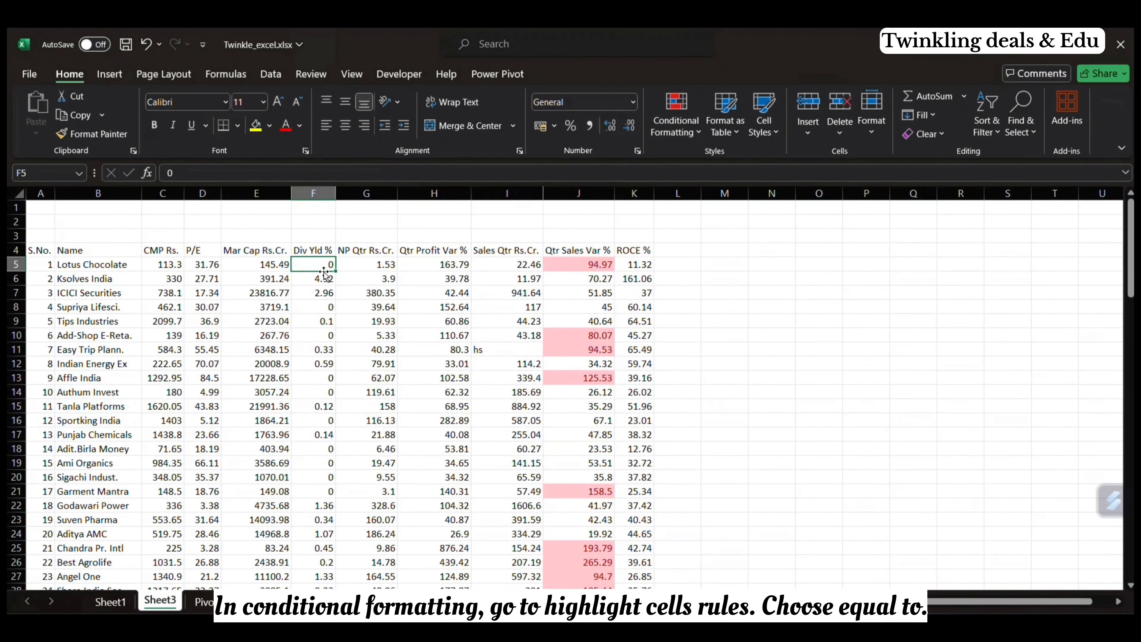
{"action": "key", "text": "ctrl+shift+Down"}
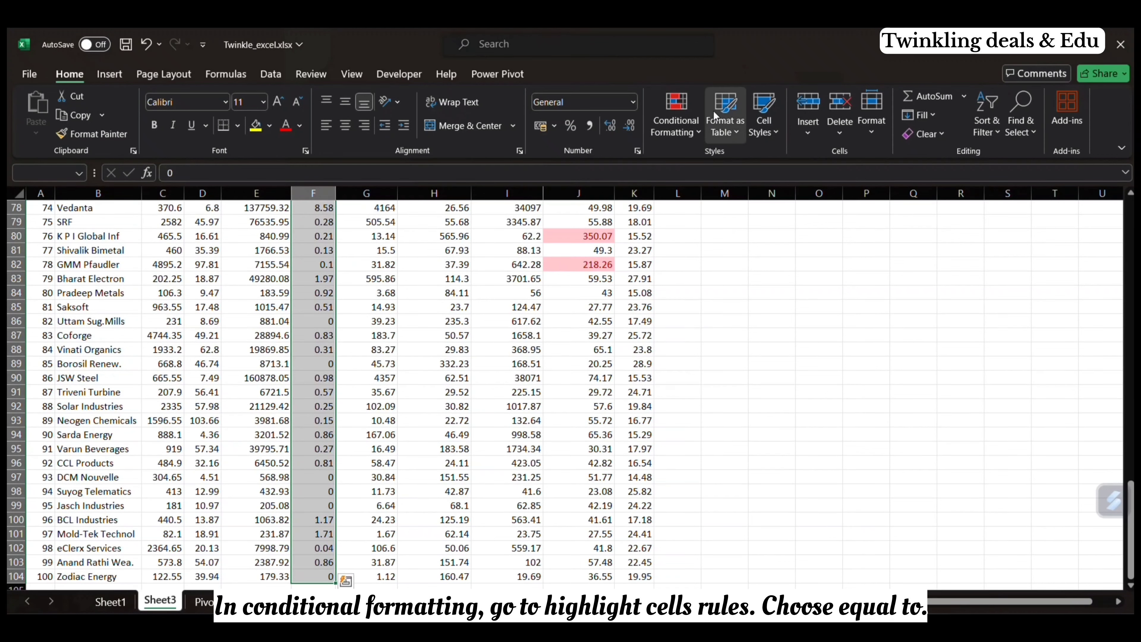
{"action": "left_click", "coordinate": [676, 120]}
{"action": "mouse_move", "coordinate": [725, 160]}
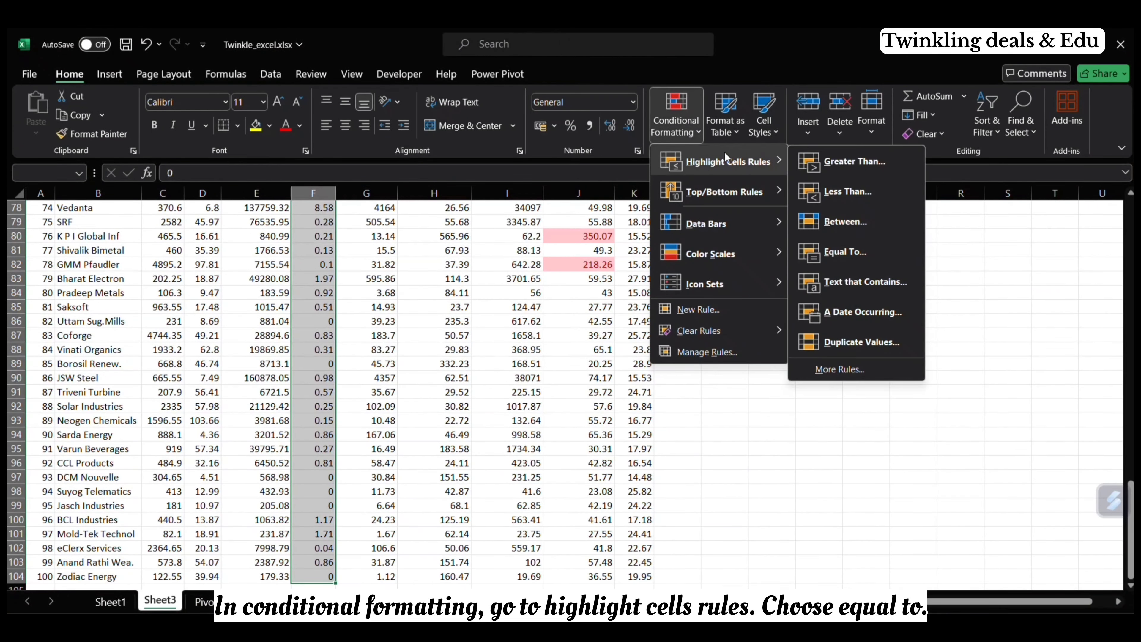
{"action": "left_click", "coordinate": [824, 256]}
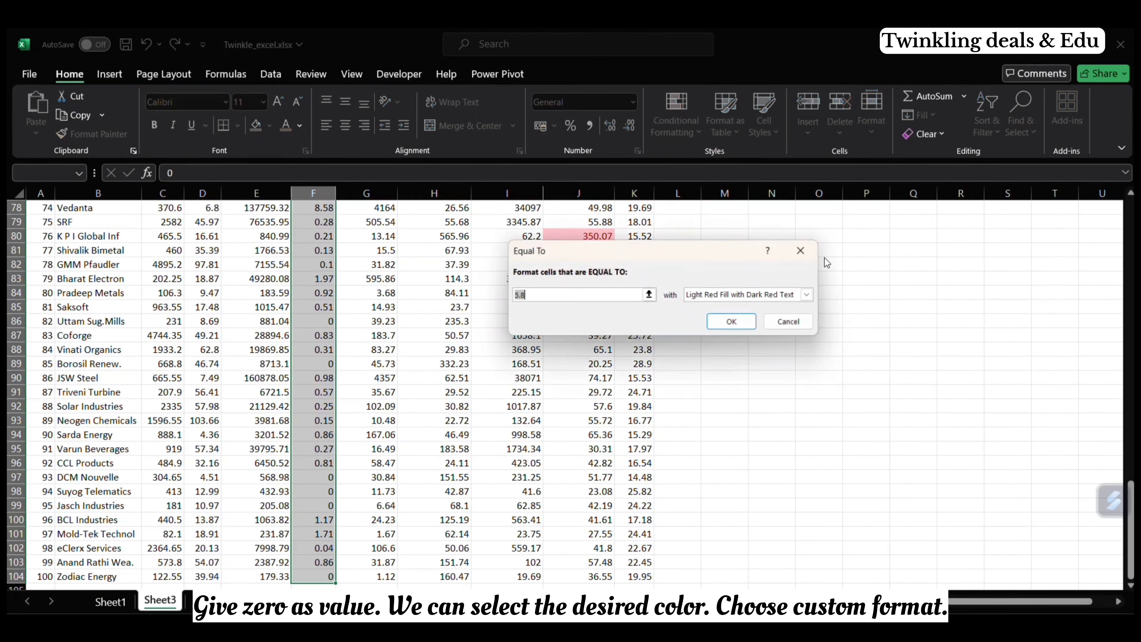
{"action": "type", "text": "0"}
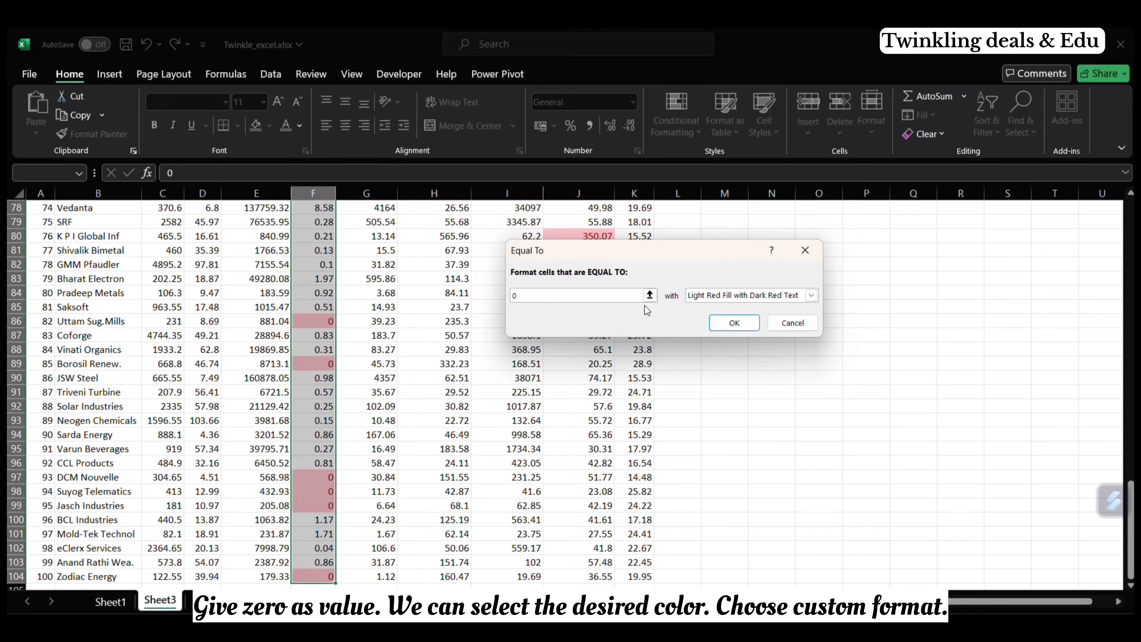
Step: Give the Equal To rule a custom format with a gray fill, apply it and deselect the column
{"action": "left_click", "coordinate": [811, 295]}
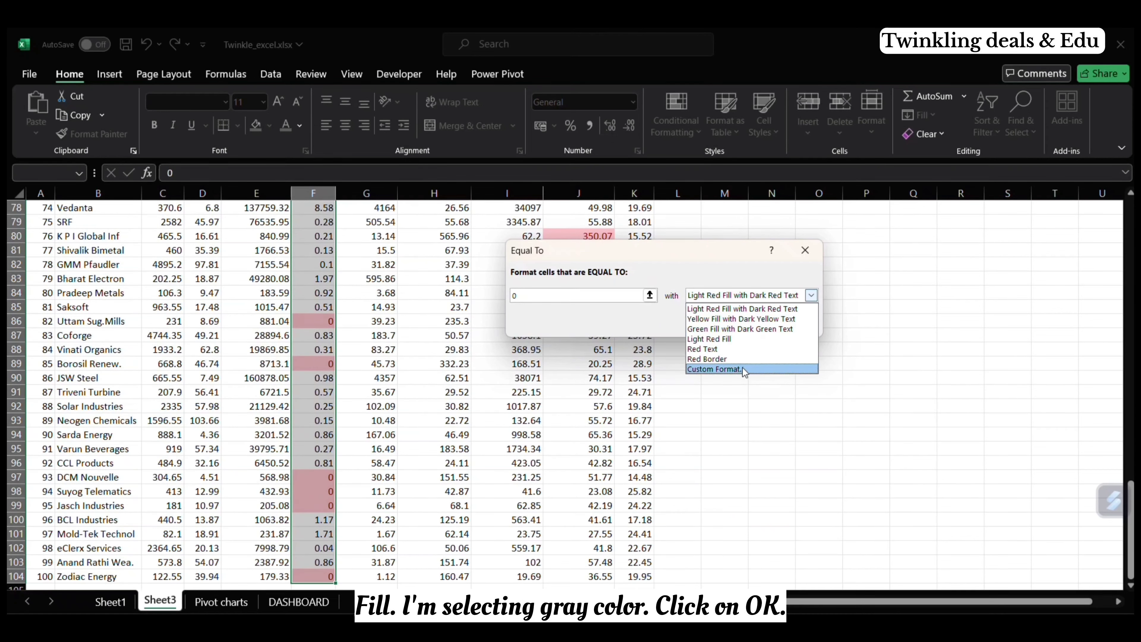
{"action": "left_click", "coordinate": [744, 369]}
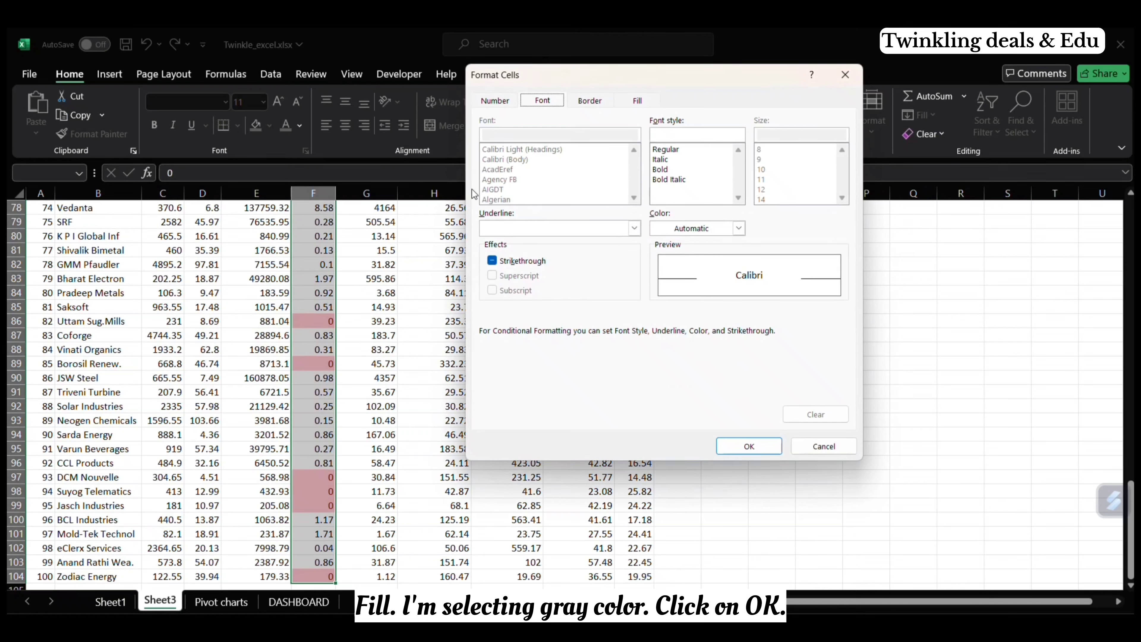
{"action": "left_click", "coordinate": [638, 101]}
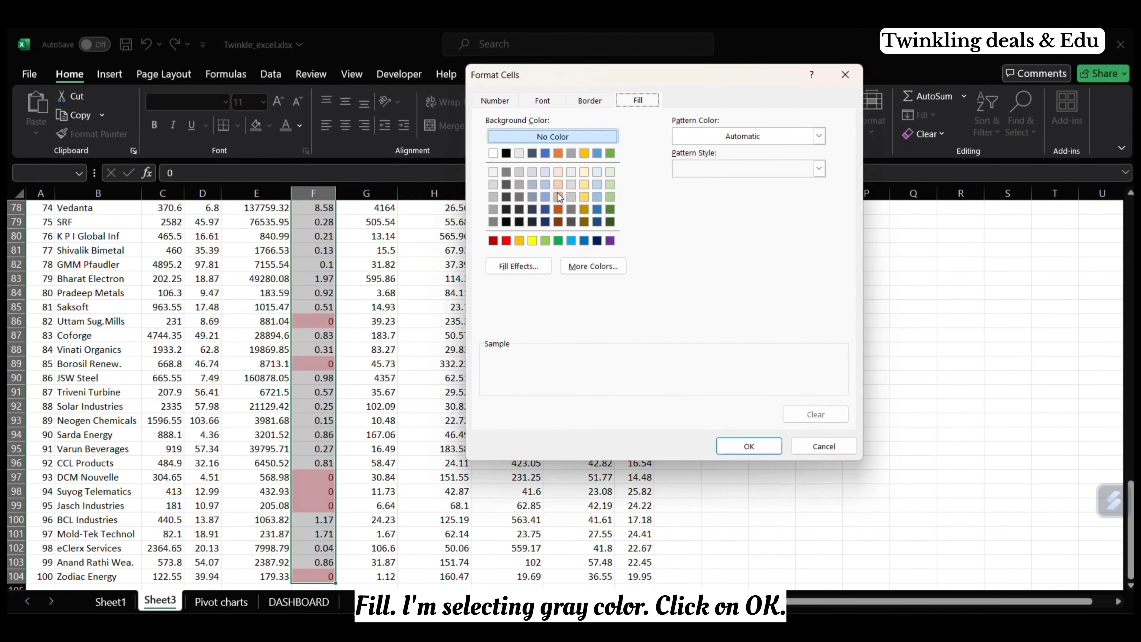
{"action": "left_click", "coordinate": [494, 197]}
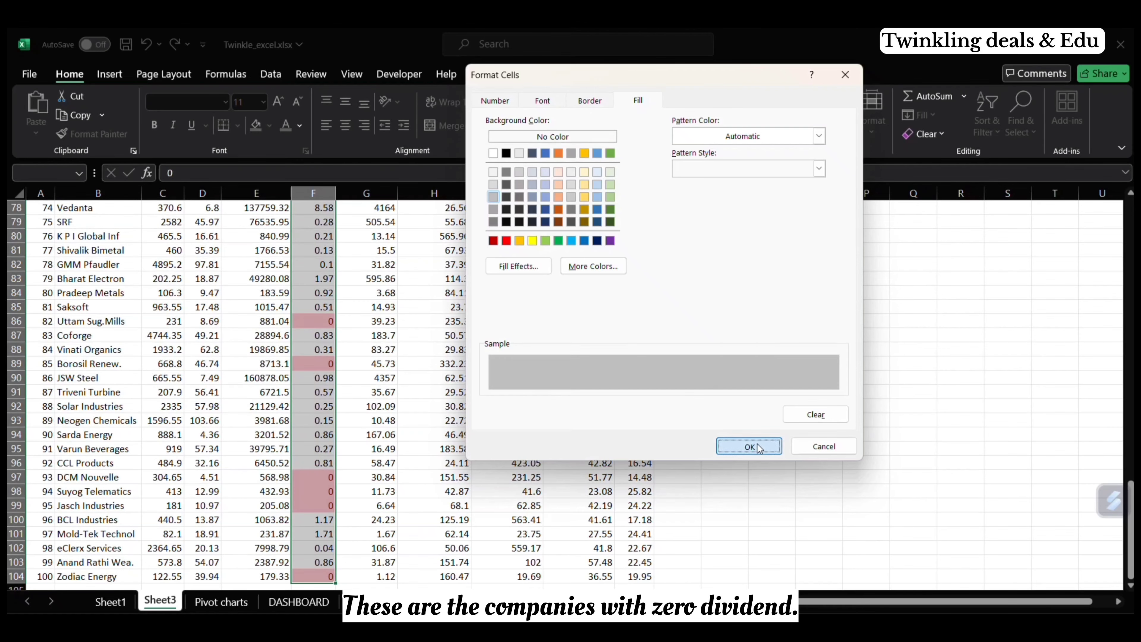
{"action": "left_click", "coordinate": [748, 447]}
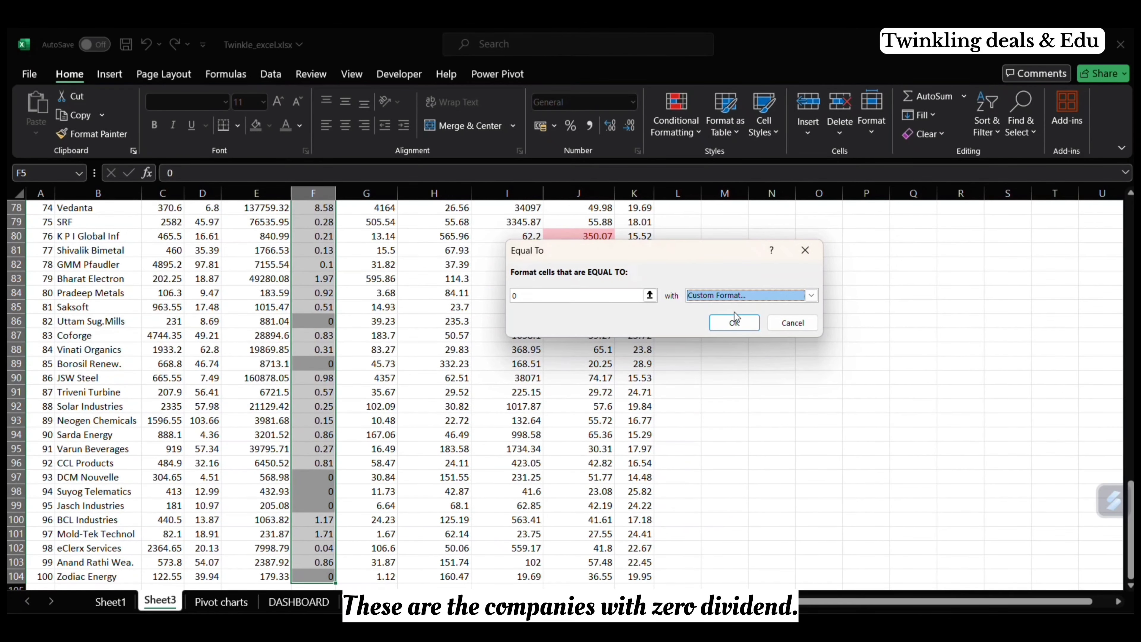
{"action": "left_click", "coordinate": [734, 322]}
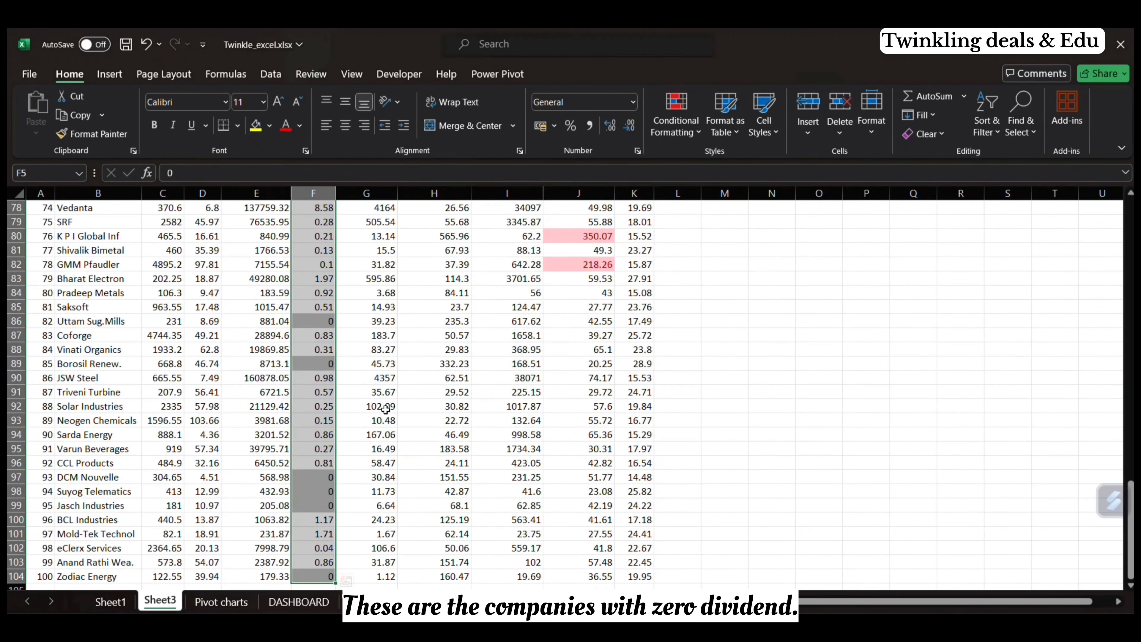
{"action": "right_click", "coordinate": [385, 409]}
{"action": "left_click", "coordinate": [374, 422]}
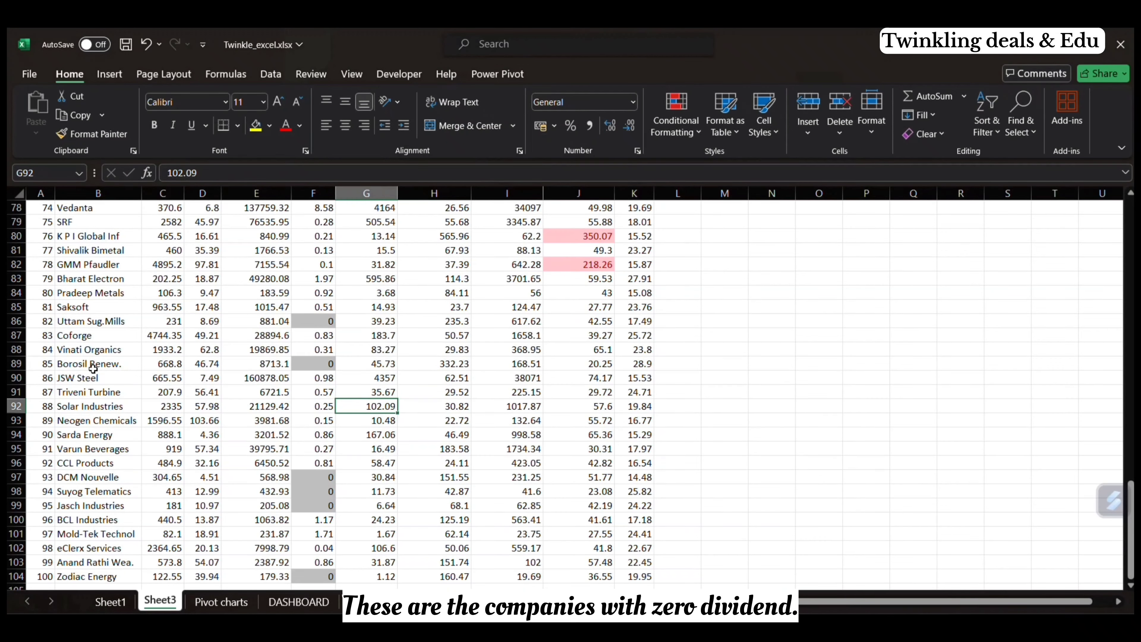
{"action": "scroll", "coordinate": [74, 313], "scroll_direction": "down", "scroll_amount": 4}
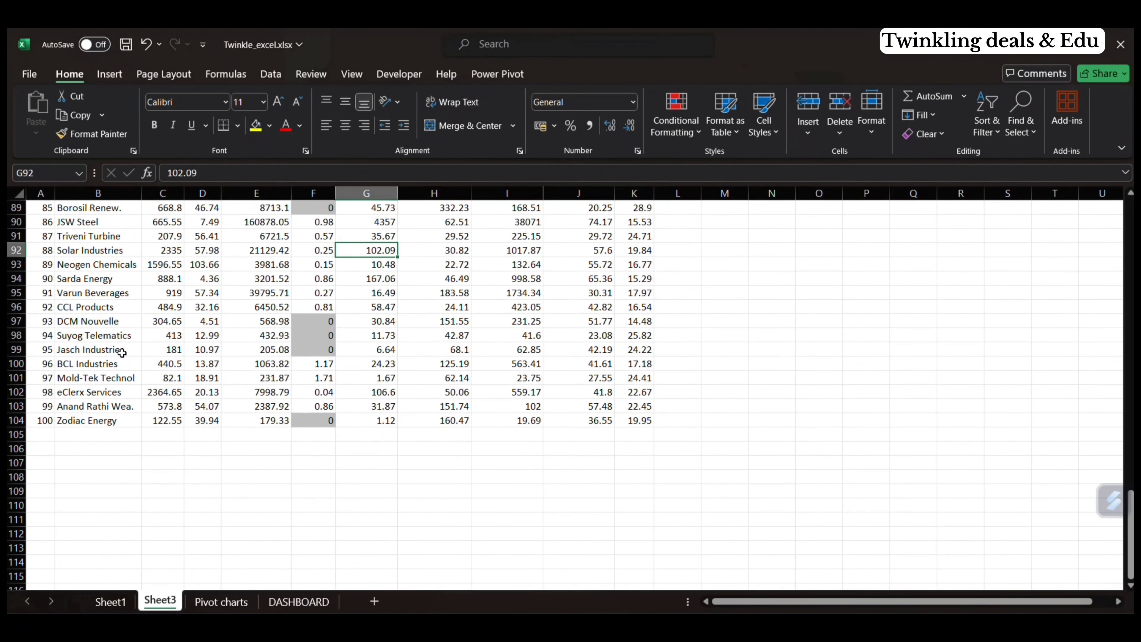
{"action": "scroll", "coordinate": [202, 350], "scroll_direction": "up", "scroll_amount": 20}
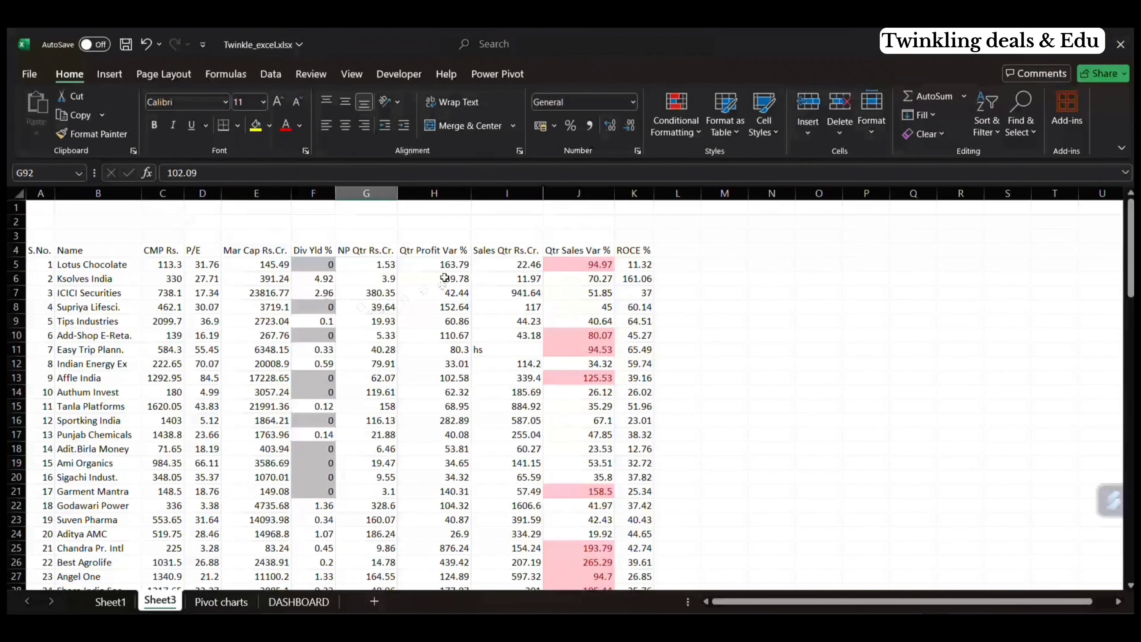
Step: Highlight the top 10 Qtr Profit Var % values in H5:H104 with Green Fill with Dark Green Text
{"action": "left_click", "coordinate": [458, 250]}
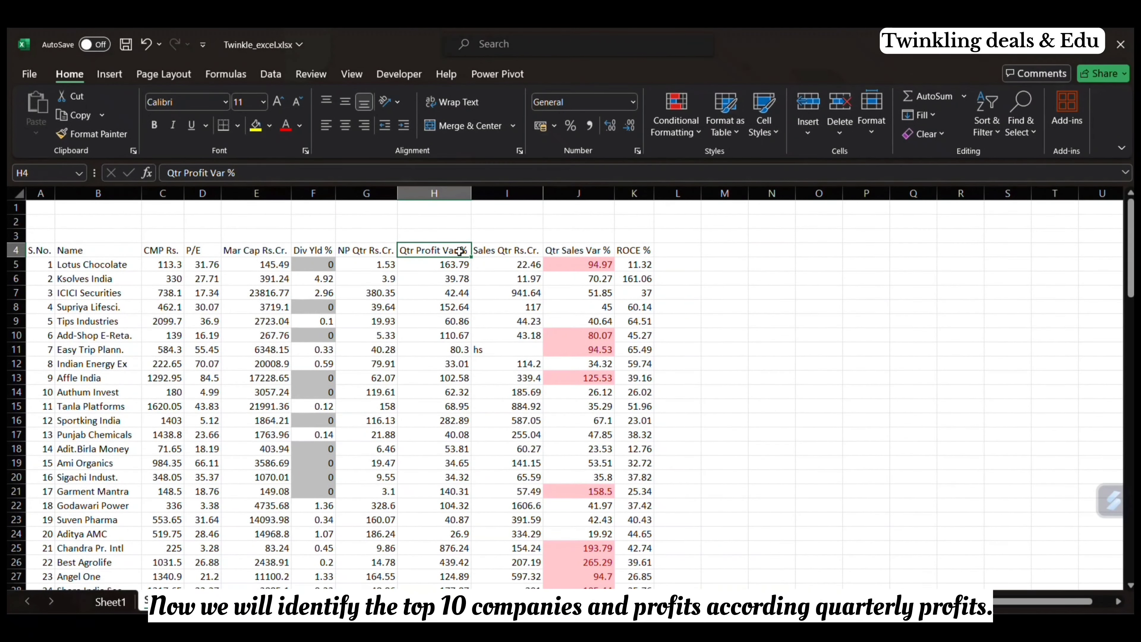
{"action": "left_click", "coordinate": [456, 266]}
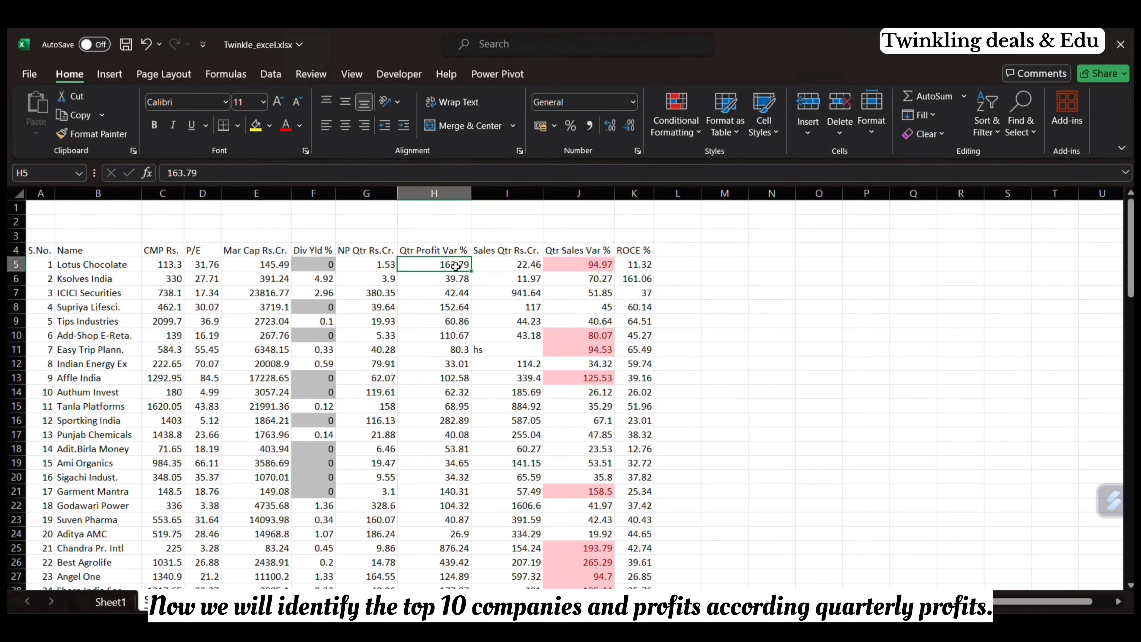
{"action": "key", "text": "ctrl+shift+Down"}
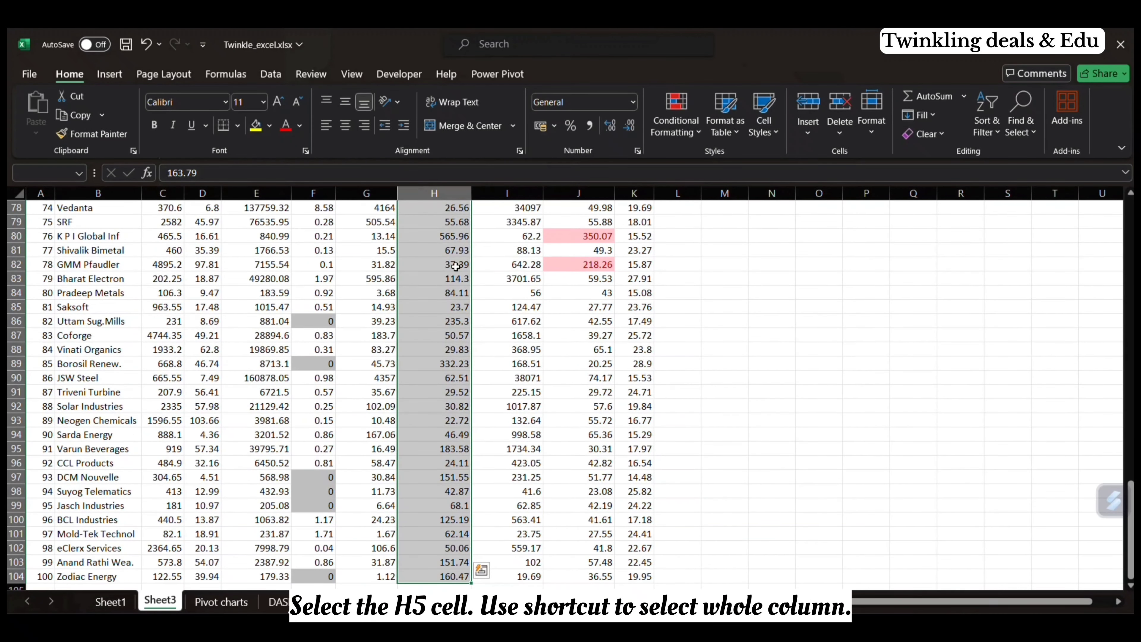
{"action": "left_click", "coordinate": [678, 141]}
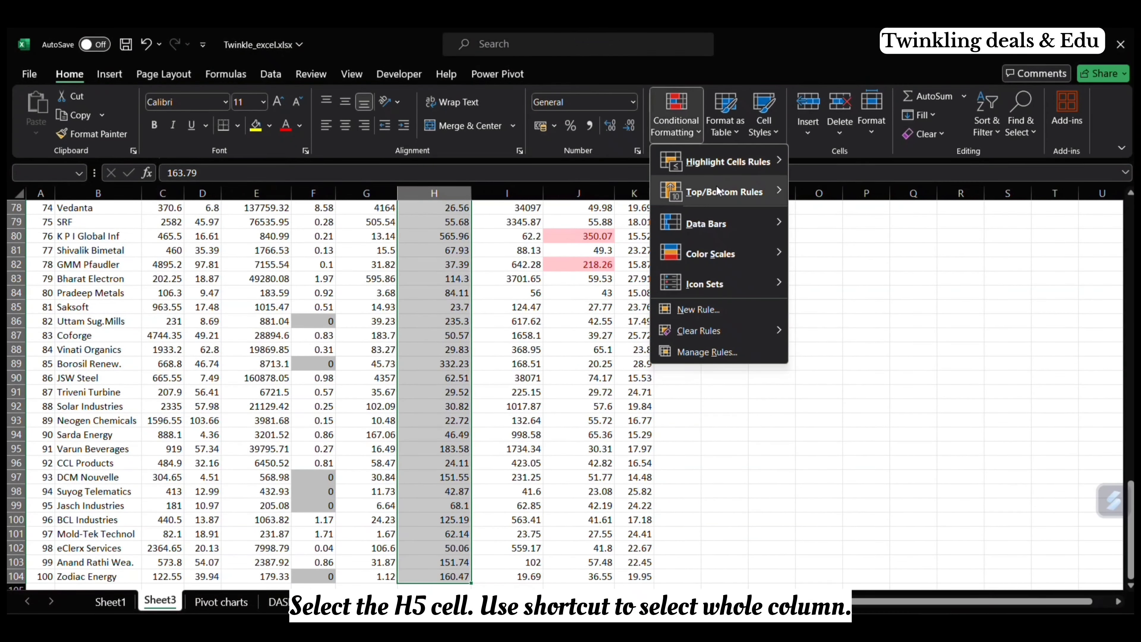
{"action": "mouse_move", "coordinate": [743, 192]}
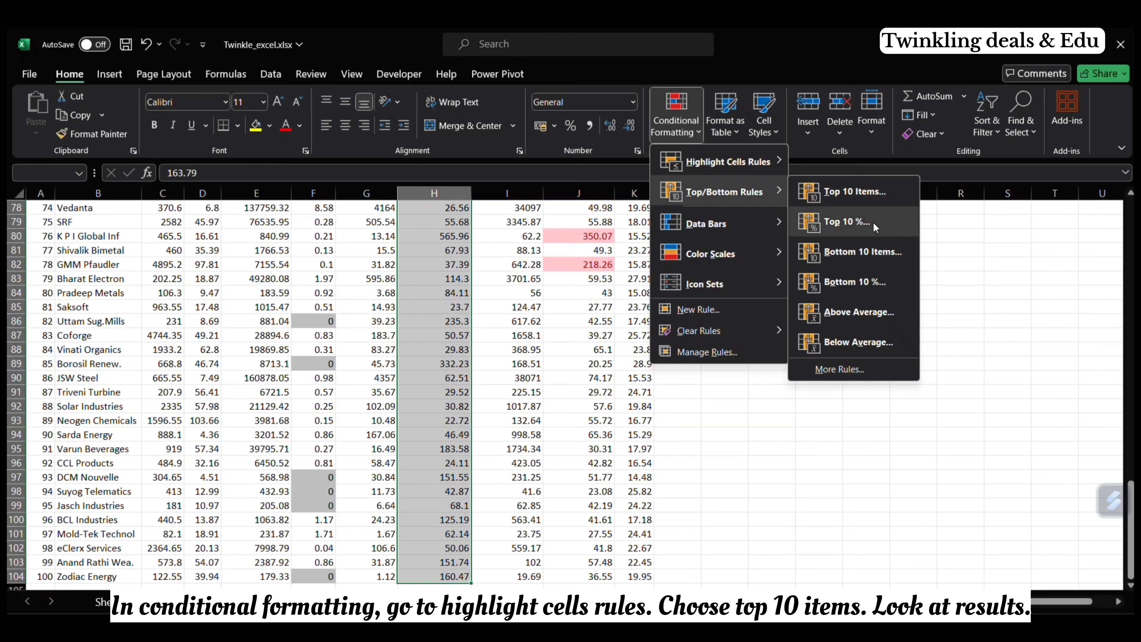
{"action": "left_click", "coordinate": [883, 193]}
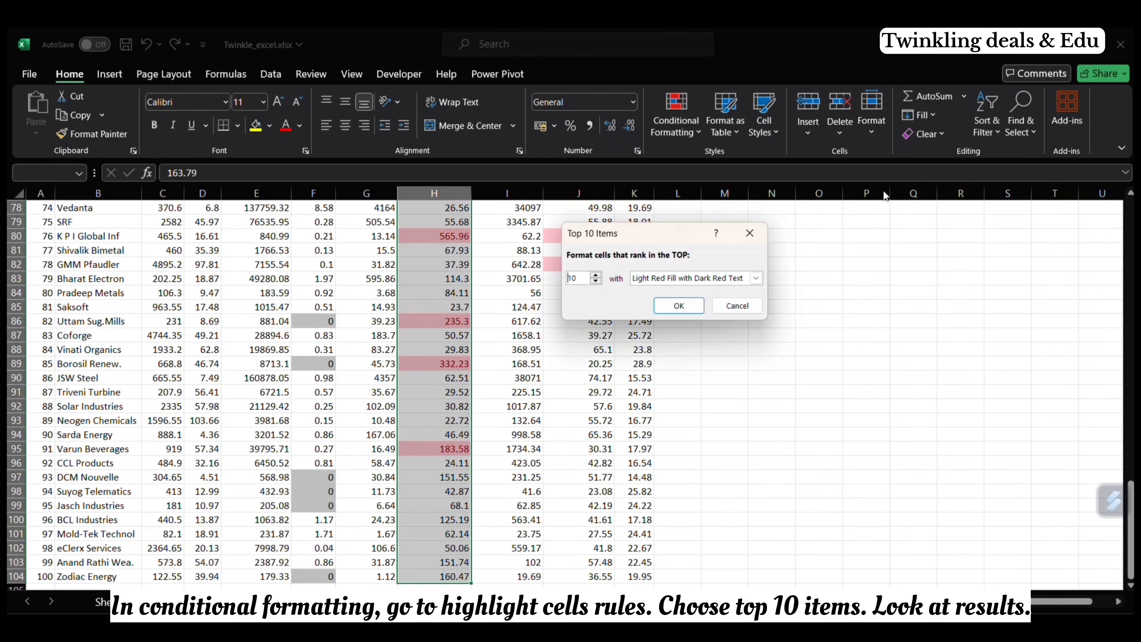
{"action": "left_click", "coordinate": [756, 279]}
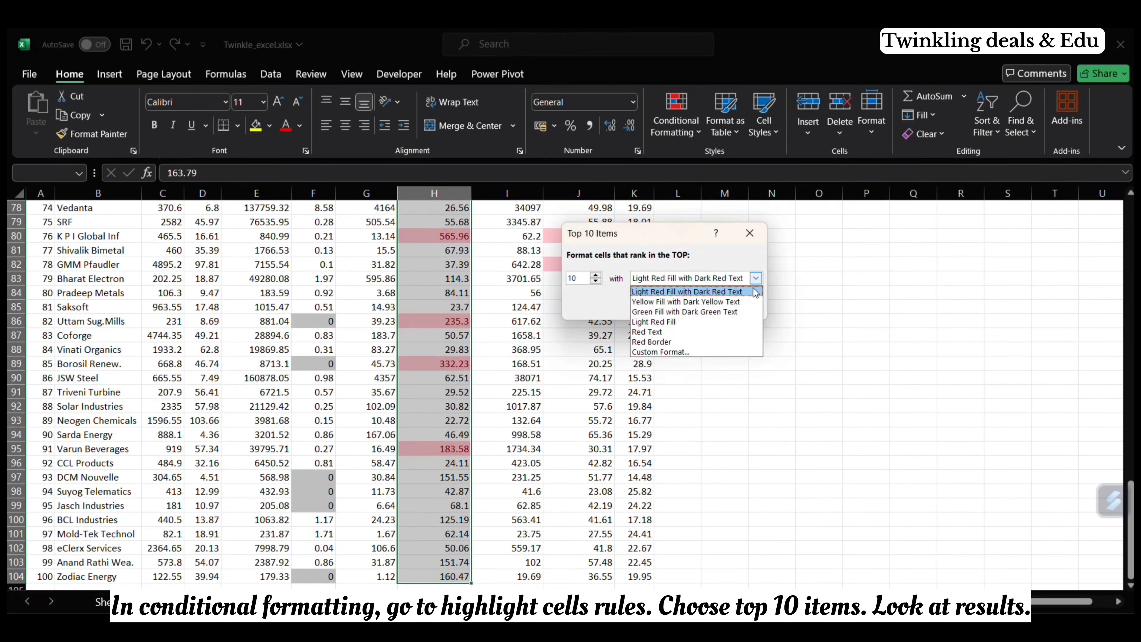
{"action": "left_click", "coordinate": [733, 312]}
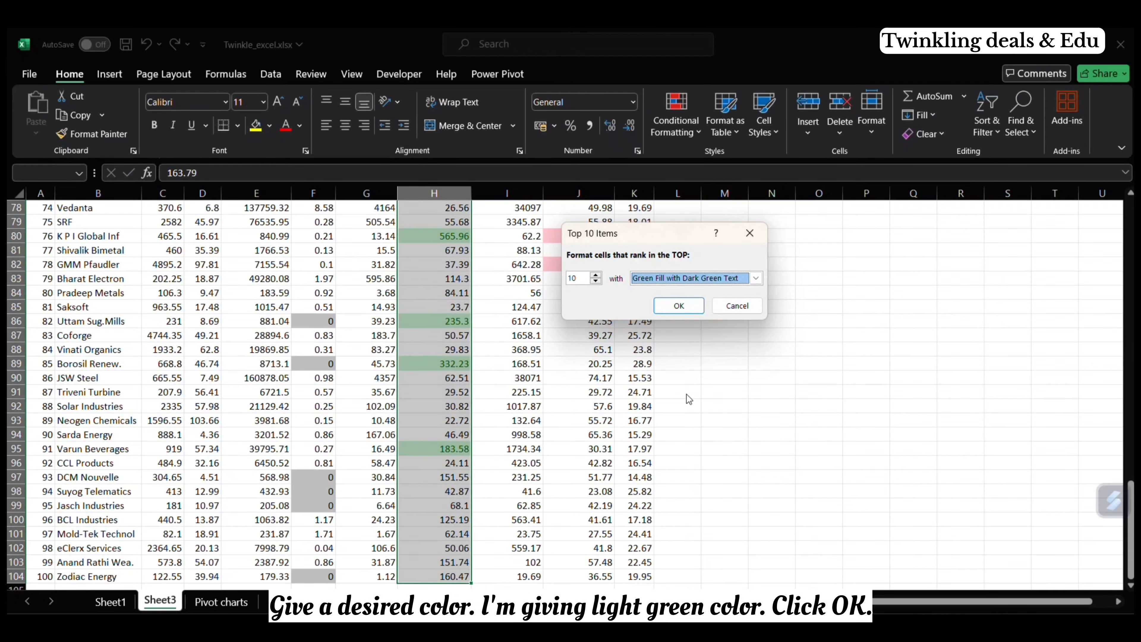
{"action": "left_click", "coordinate": [678, 305]}
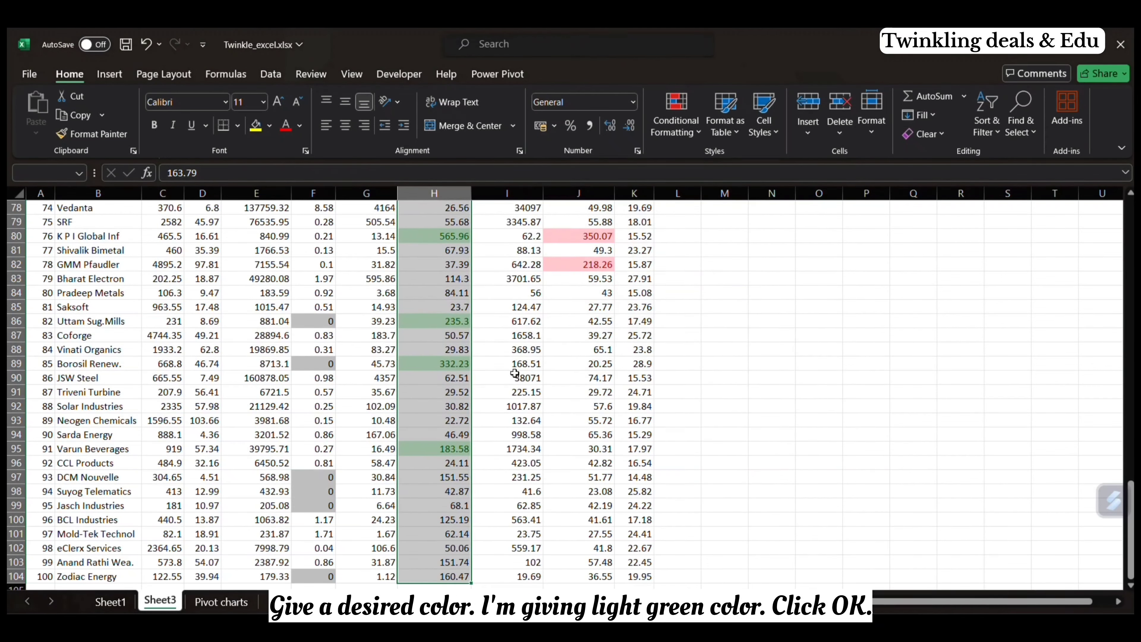
{"action": "scroll", "coordinate": [515, 373], "scroll_direction": "up", "scroll_amount": 20}
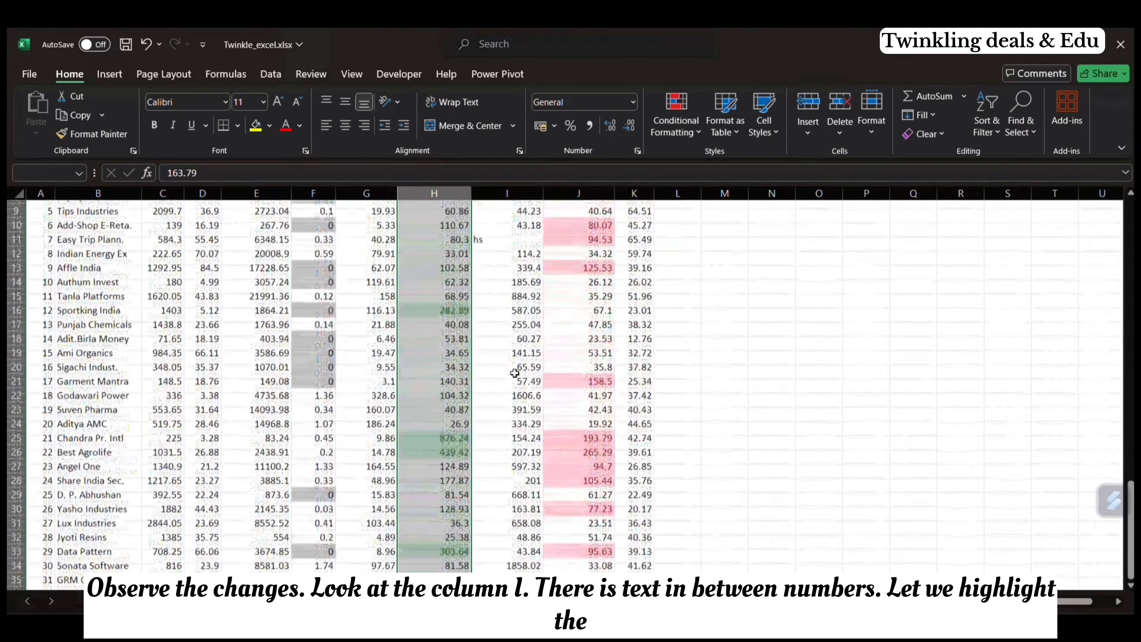
{"action": "scroll", "coordinate": [514, 373], "scroll_direction": "up", "scroll_amount": 3}
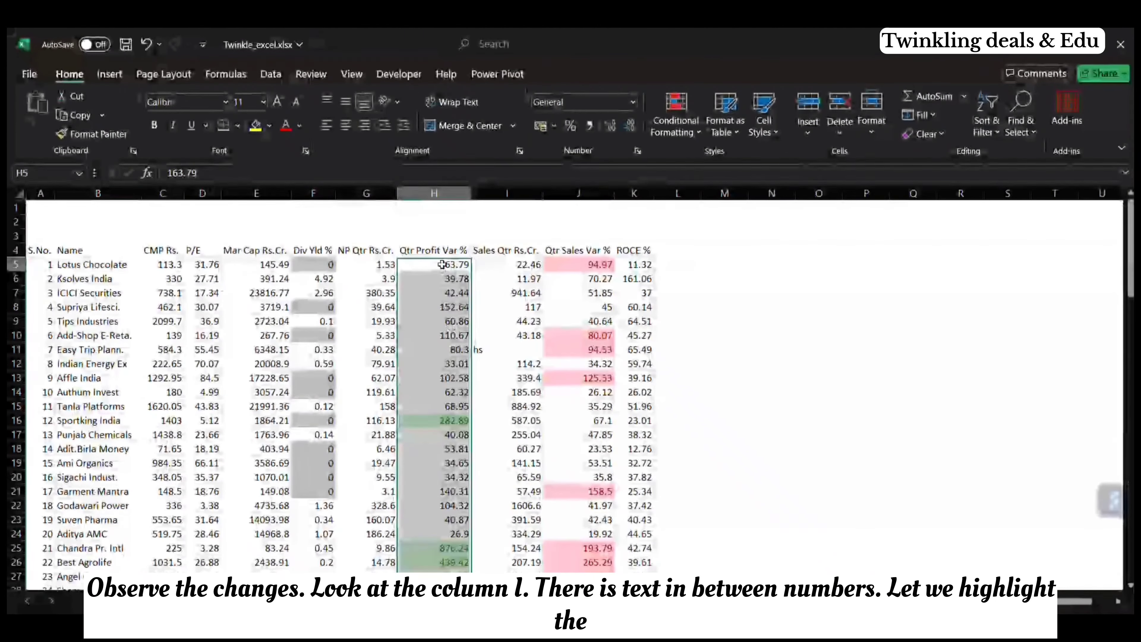
{"action": "left_click", "coordinate": [442, 264]}
Step: Select the Sales Qtr Rs.Cr. values from I5 down and open ChatGPT in the browser
{"action": "left_click", "coordinate": [507, 264]}
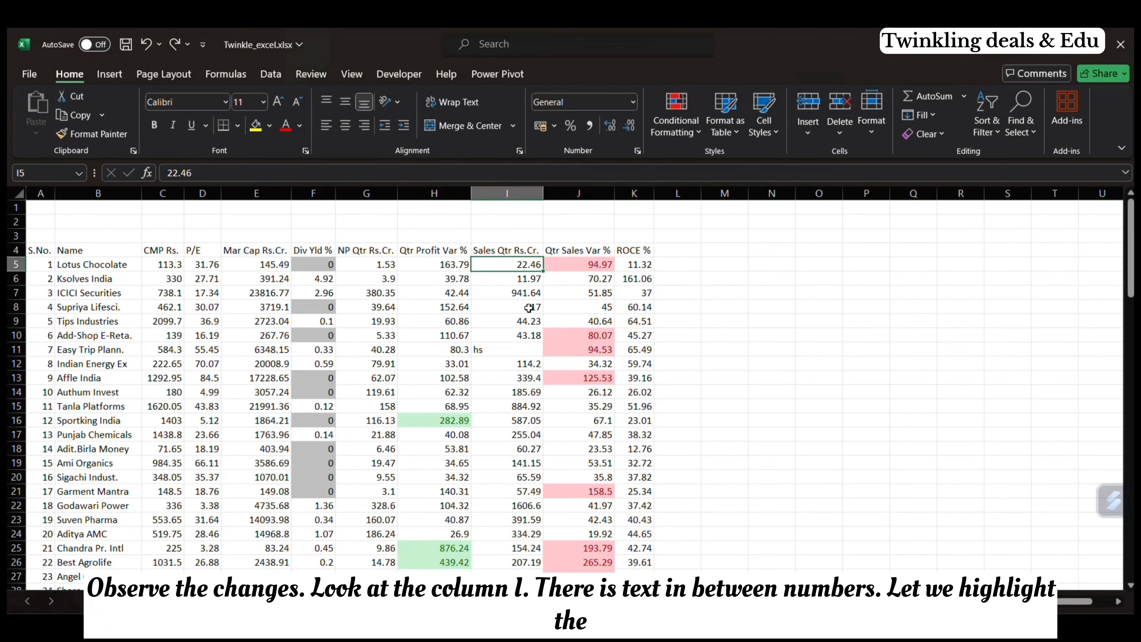
{"action": "left_click", "coordinate": [526, 351]}
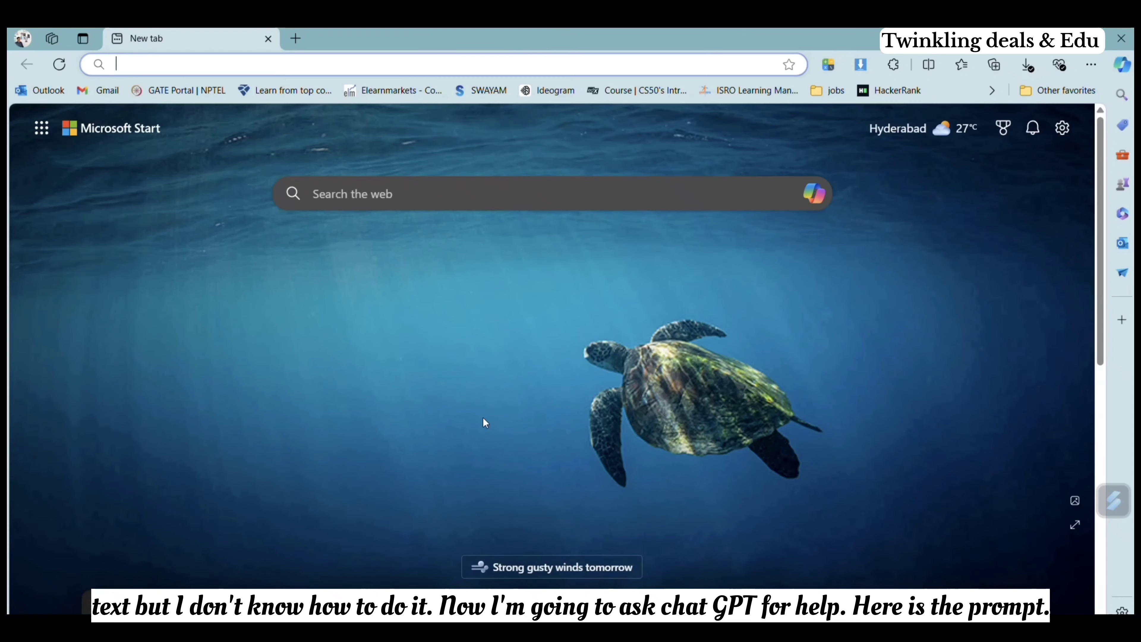
{"action": "type", "text": "chat"}
{"action": "key", "text": "Return"}
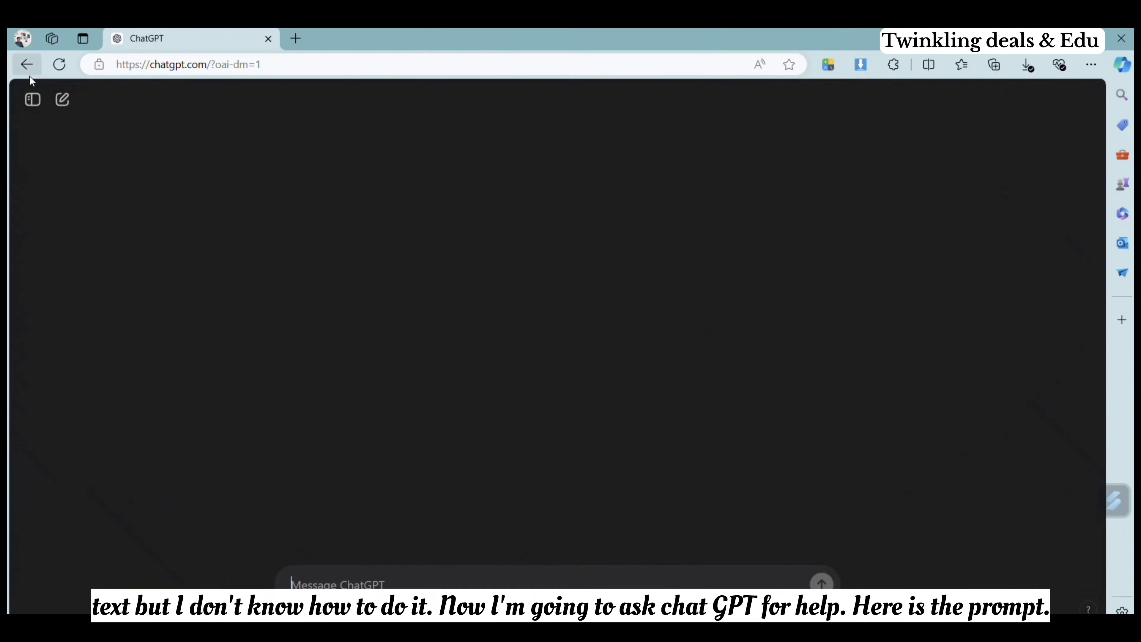
Step: Ask ChatGPT how to highlight the cells that have text in an Excel sheet whose column I has percentages and text values
{"action": "left_click", "coordinate": [389, 594]}
{"action": "type", "text": "I have an"}
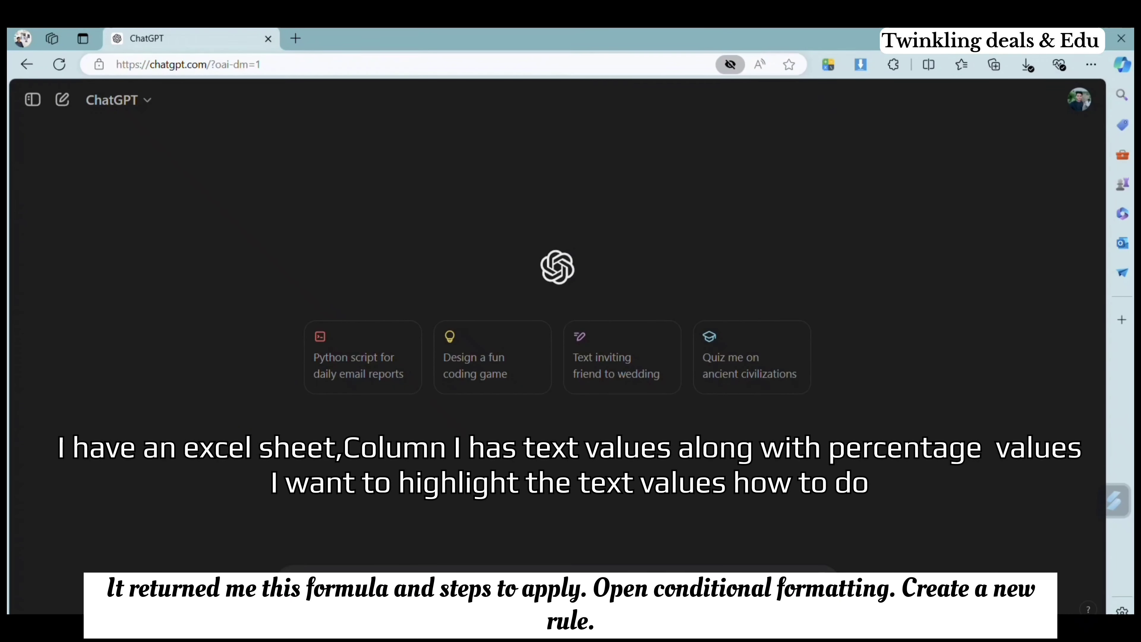
{"action": "type", "text": "excel sheet, COlumn I has percentages and text values i want to highlight the cells which have text"}
{"action": "key", "text": "Return"}
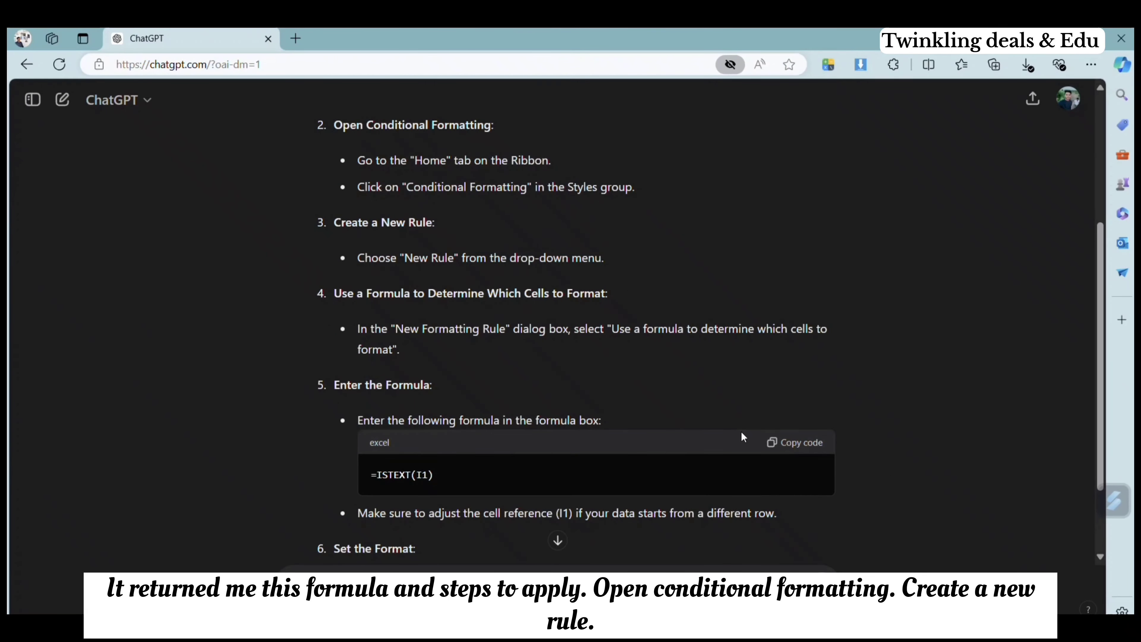
Step: Copy the =ISTEXT(I1) formula from the ChatGPT answer and return to the Twinkle_excel.xlsx workbook
{"action": "left_click", "coordinate": [792, 445]}
{"action": "mouse_move", "coordinate": [734, 634]}
{"action": "left_click", "coordinate": [735, 598]}
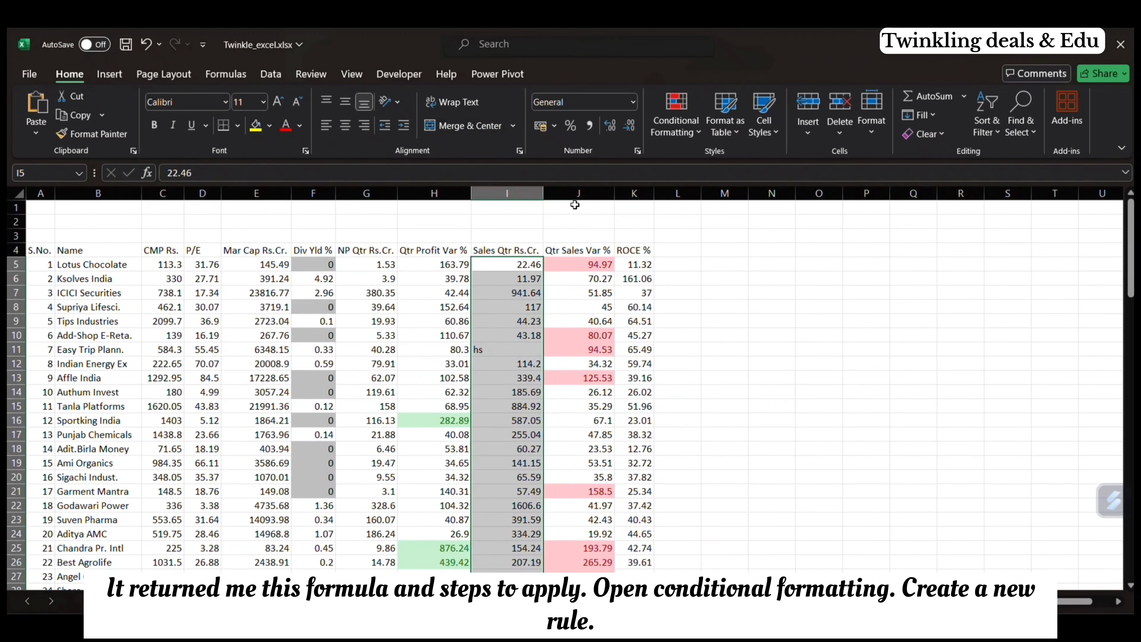
Step: Create a formula-based conditional formatting rule for the selected Sales Qtr values with the formula =ISTEXT(I5)
{"action": "left_click", "coordinate": [677, 124]}
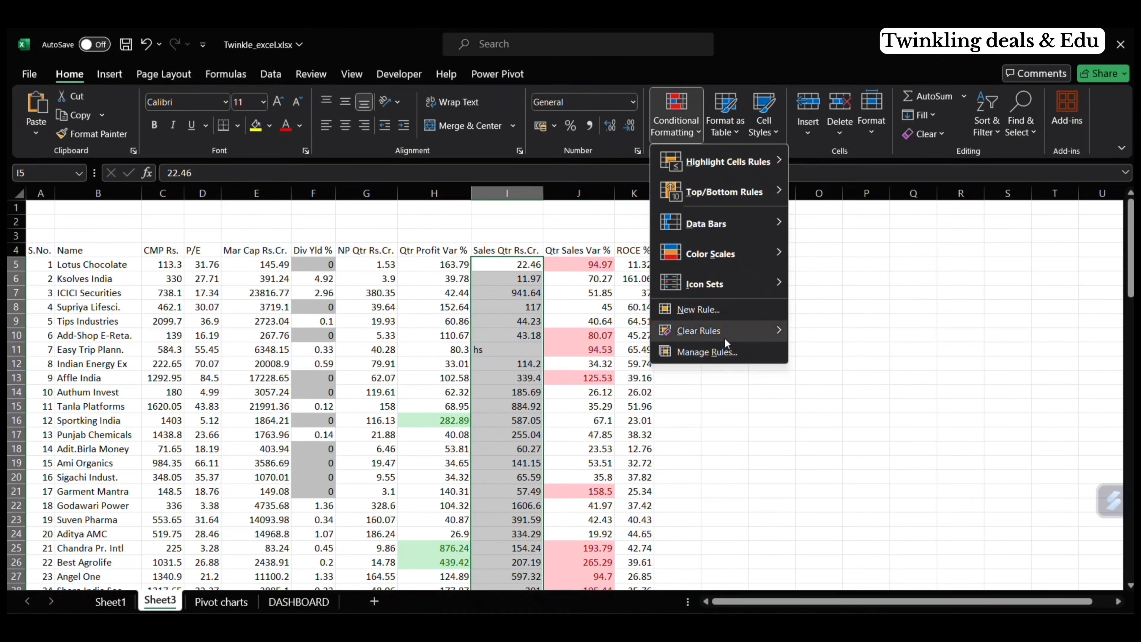
{"action": "mouse_move", "coordinate": [730, 331]}
{"action": "left_click", "coordinate": [733, 311]}
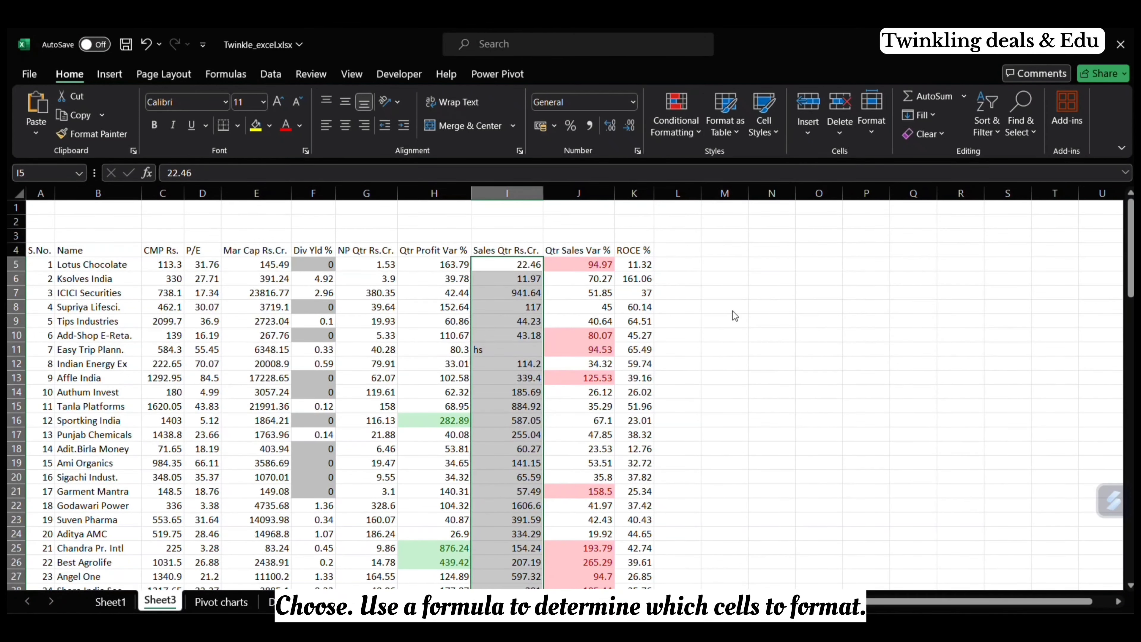
{"action": "left_click", "coordinate": [556, 230]}
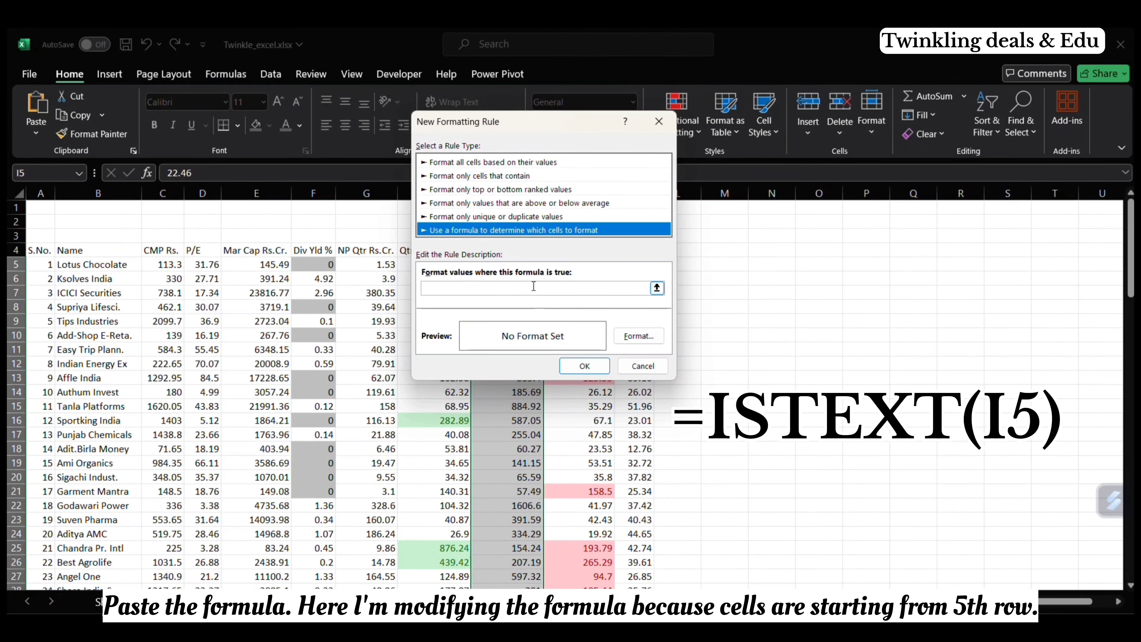
{"action": "left_click", "coordinate": [530, 284]}
{"action": "key", "text": "BackSpace"}
{"action": "key", "text": "BackSpace"}
{"action": "type", "text": "5)"}
Step: Give the ISTEXT rule a green fill format and apply it to the column
{"action": "left_click", "coordinate": [638, 336]}
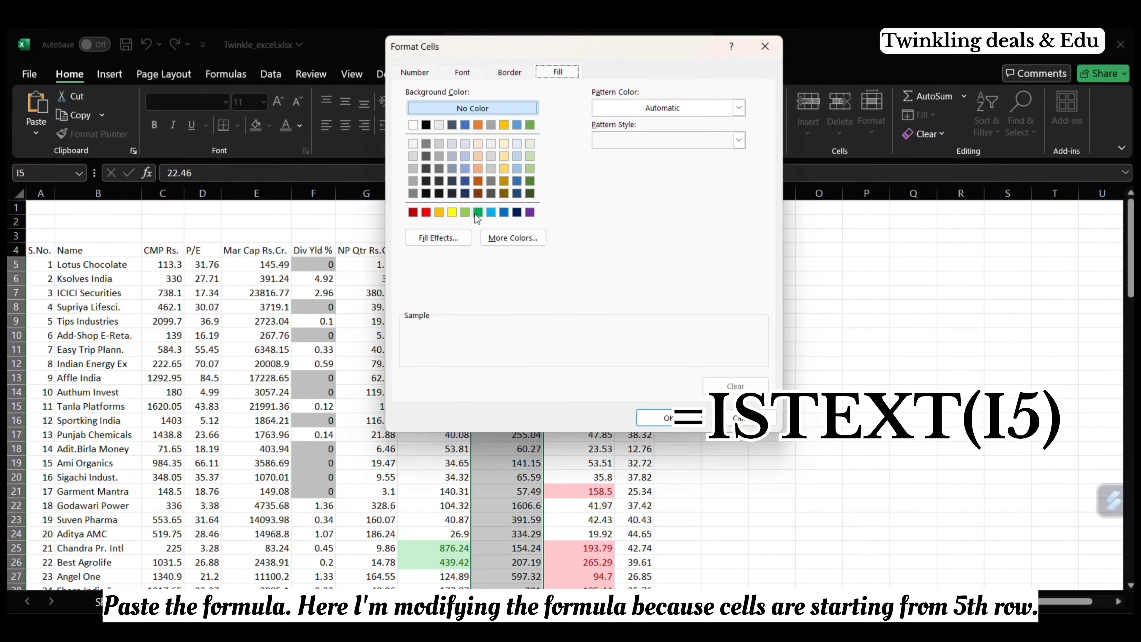
{"action": "left_click", "coordinate": [474, 213]}
{"action": "left_click", "coordinate": [628, 391]}
{"action": "left_click", "coordinate": [587, 365]}
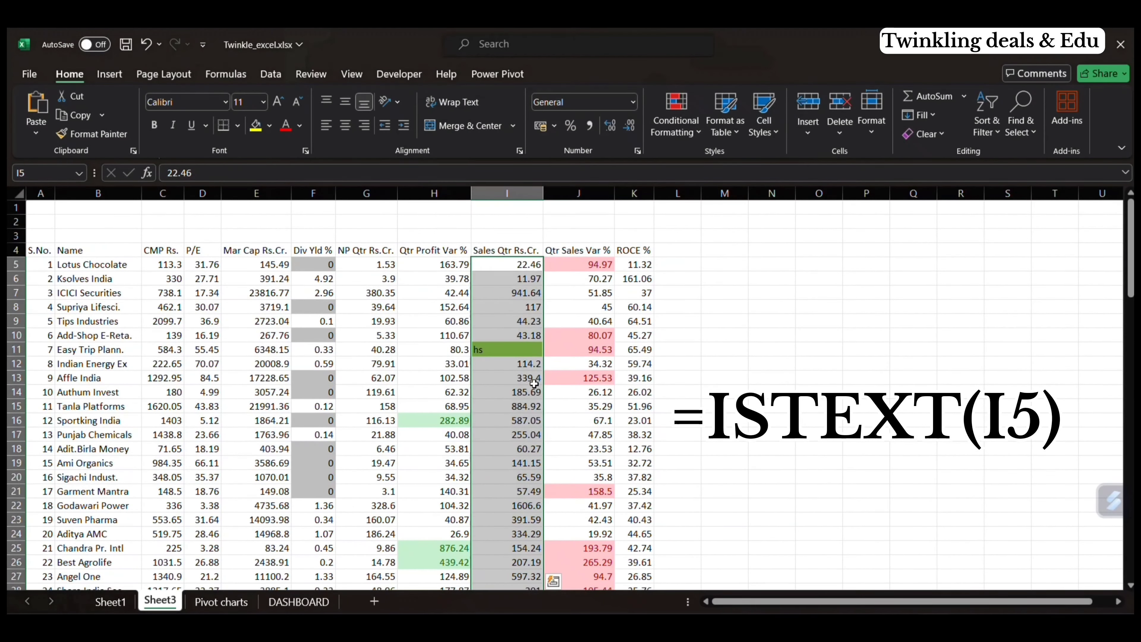
Step: Test the text highlighting by entering hjas in I19 and jksabjk in I20
{"action": "left_click", "coordinate": [507, 462]}
{"action": "type", "text": "hjas"}
{"action": "key", "text": "Return"}
{"action": "type", "text": "jksabjk"}
{"action": "key", "text": "Return"}
{"action": "scroll", "coordinate": [638, 461], "scroll_direction": "down", "scroll_amount": 3}
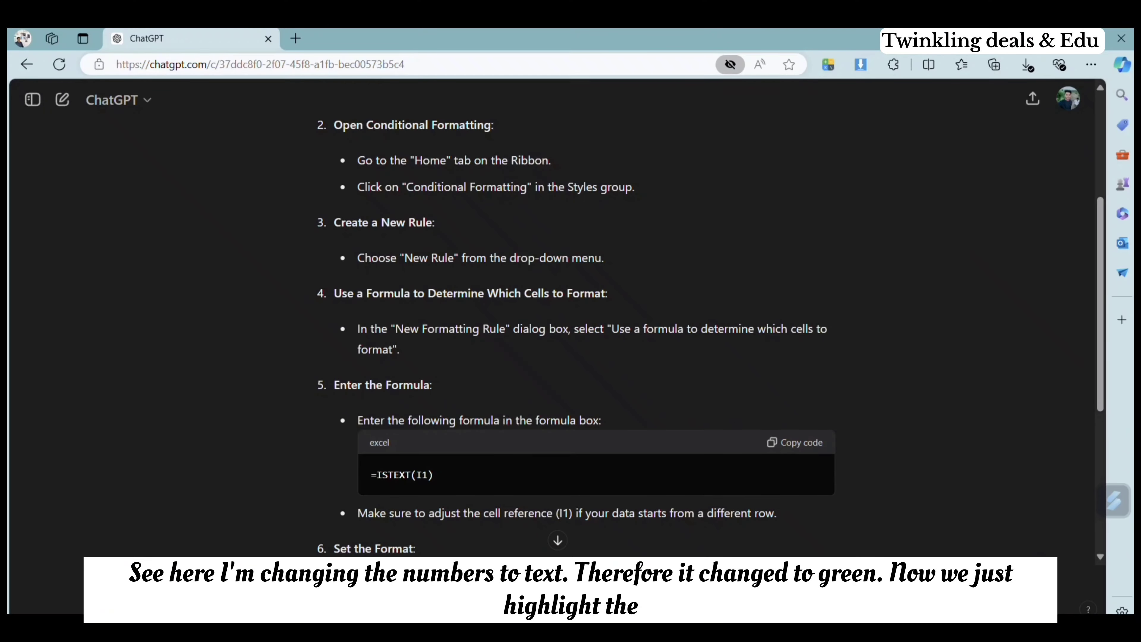
Step: Switch to ChatGPT and begin a follow-up prompt with "i have an excel sheet, column"
{"action": "left_click", "coordinate": [536, 582]}
{"action": "type", "text": "i have an"}
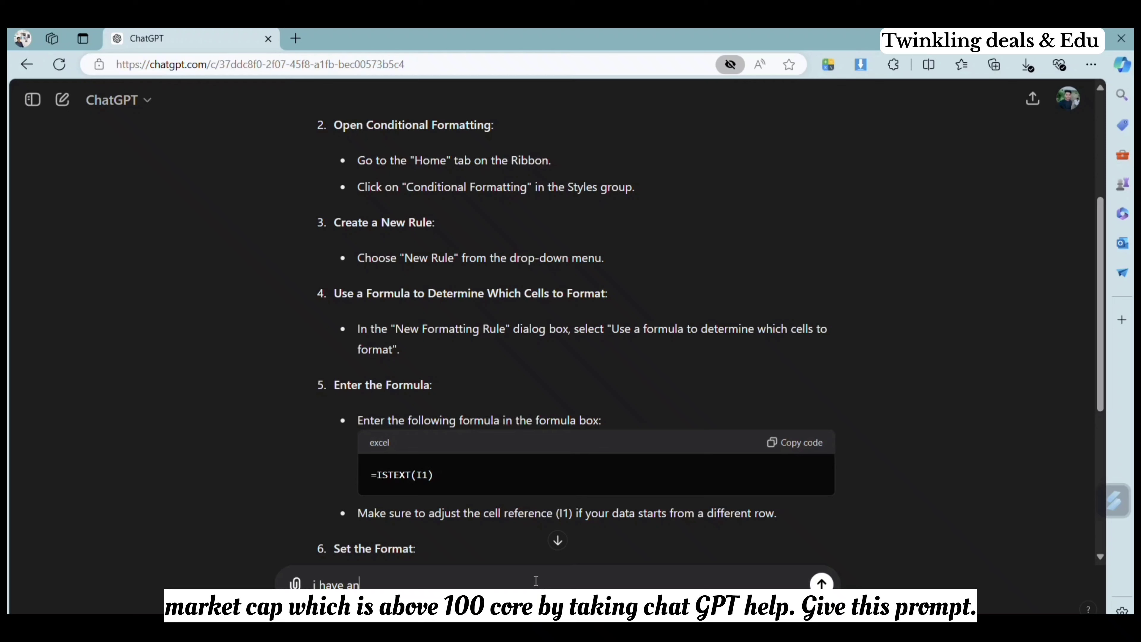
{"action": "type", "text": " excel sheet"}
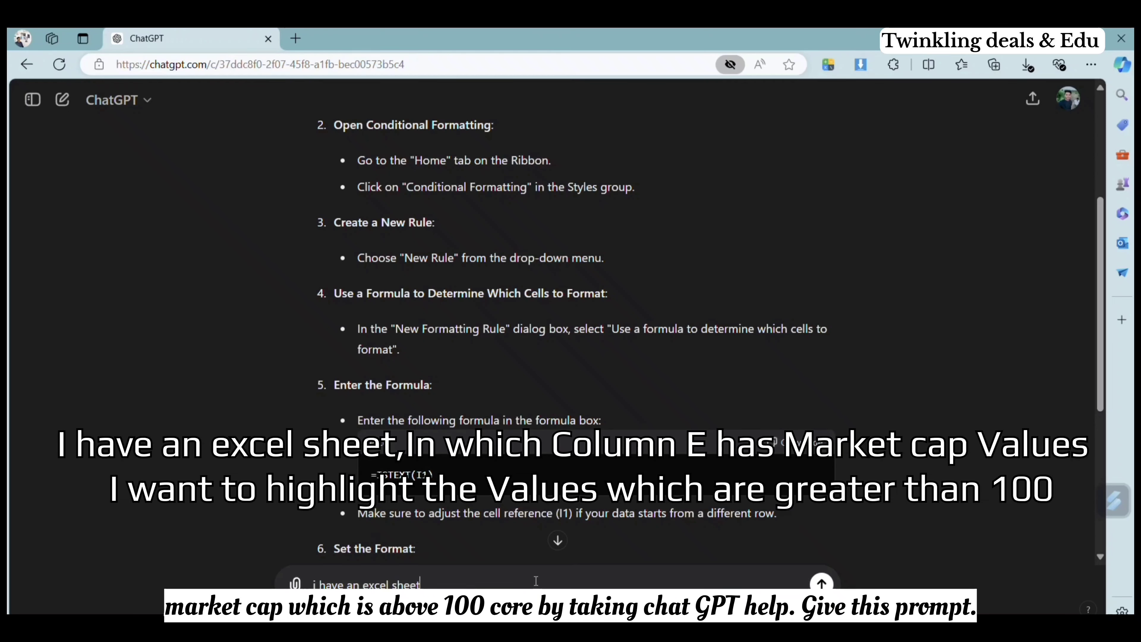
{"action": "type", "text": "column"}
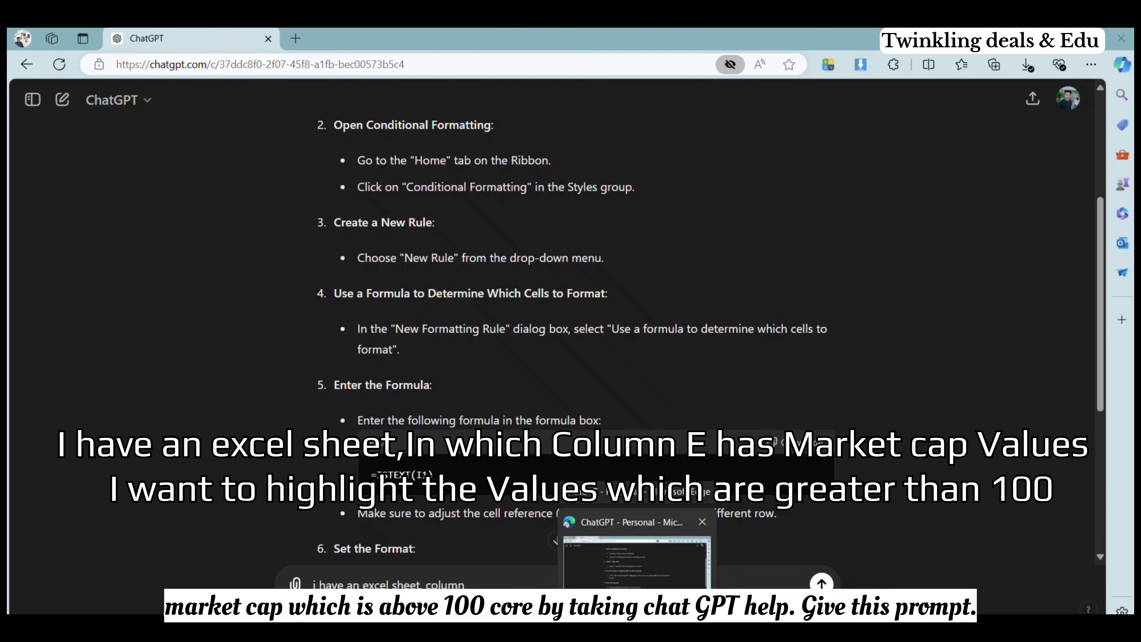
Step: Check the market cap column in the workbook and finish the ChatGPT prompt, asking to highlight column E cells with market price greater than 100
{"action": "left_click", "coordinate": [496, 612]}
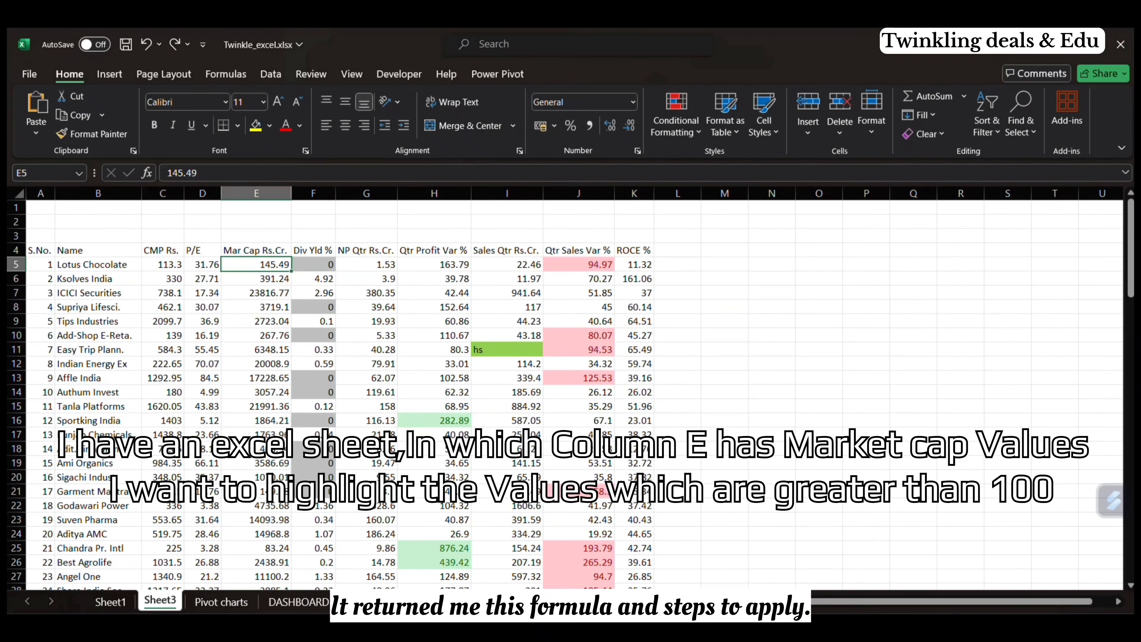
{"action": "mouse_move", "coordinate": [636, 612]}
{"action": "left_click", "coordinate": [632, 586]}
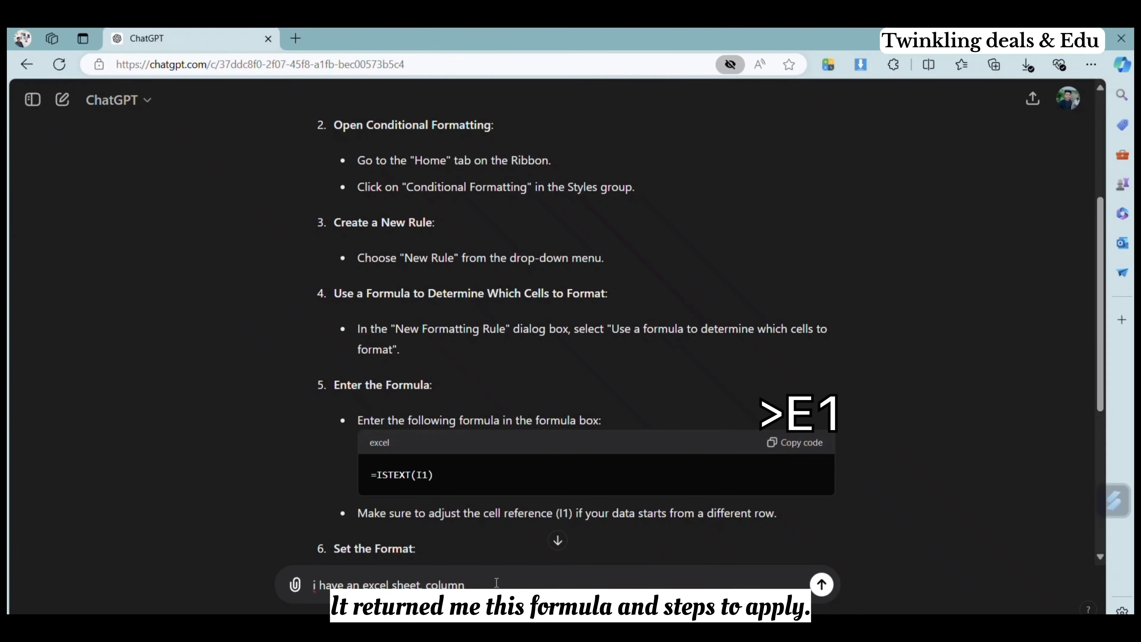
{"action": "type", "text": "E "}
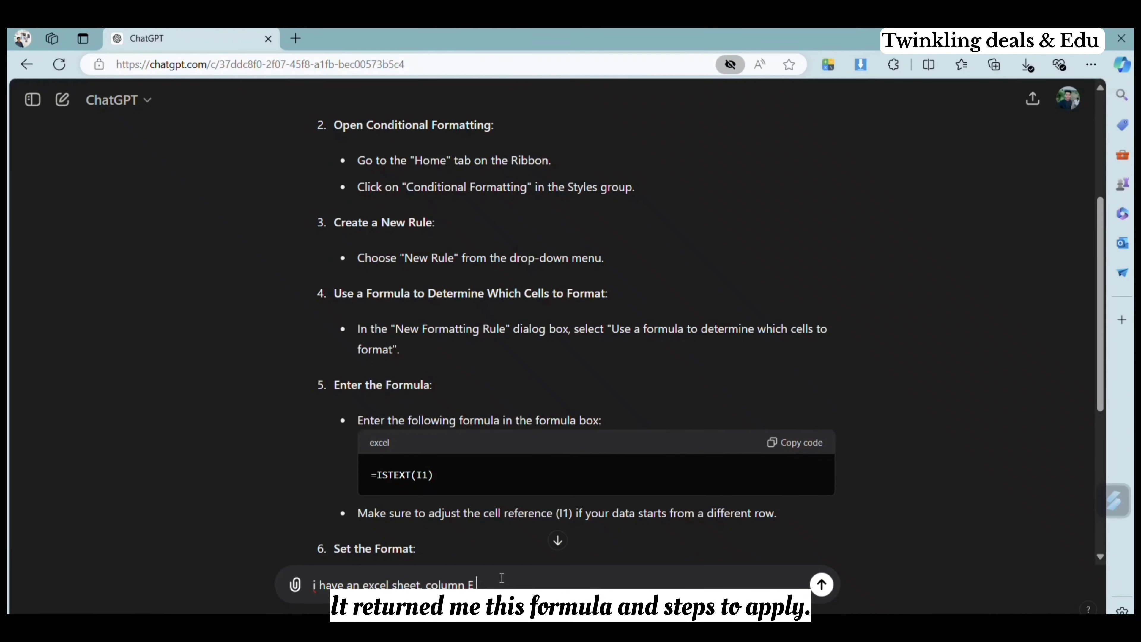
{"action": "type", "text": "has"}
{"action": "type", "text": "market Cap price, I want to highlight the cells which whose market price greater than 100"}
{"action": "key", "text": "Return"}
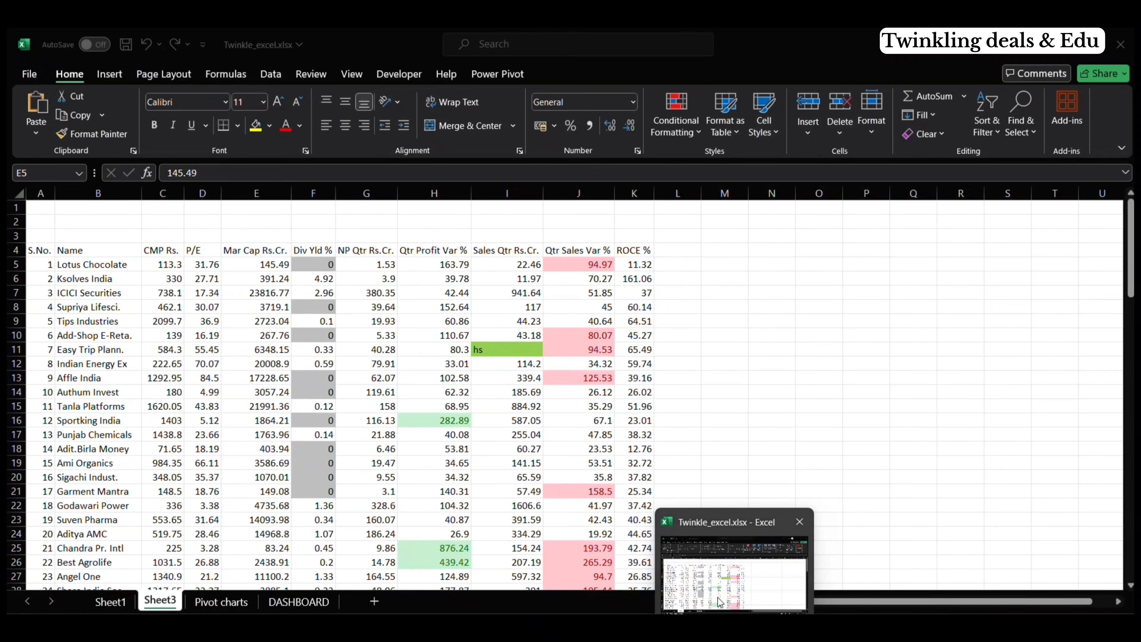
Step: Copy the suggested formula, return to the workbook and start a formula-based conditional formatting rule for the Mar Cap values from E5 down
{"action": "left_click", "coordinate": [737, 576]}
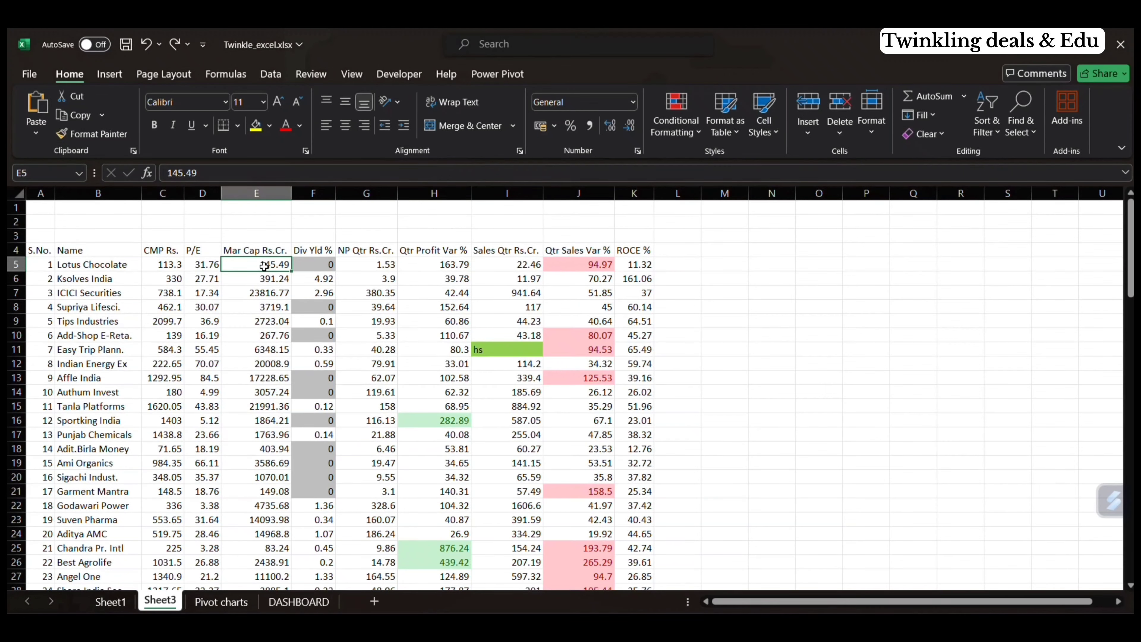
{"action": "key", "text": "ctrl+shift+Down"}
{"action": "left_click", "coordinate": [658, 128]}
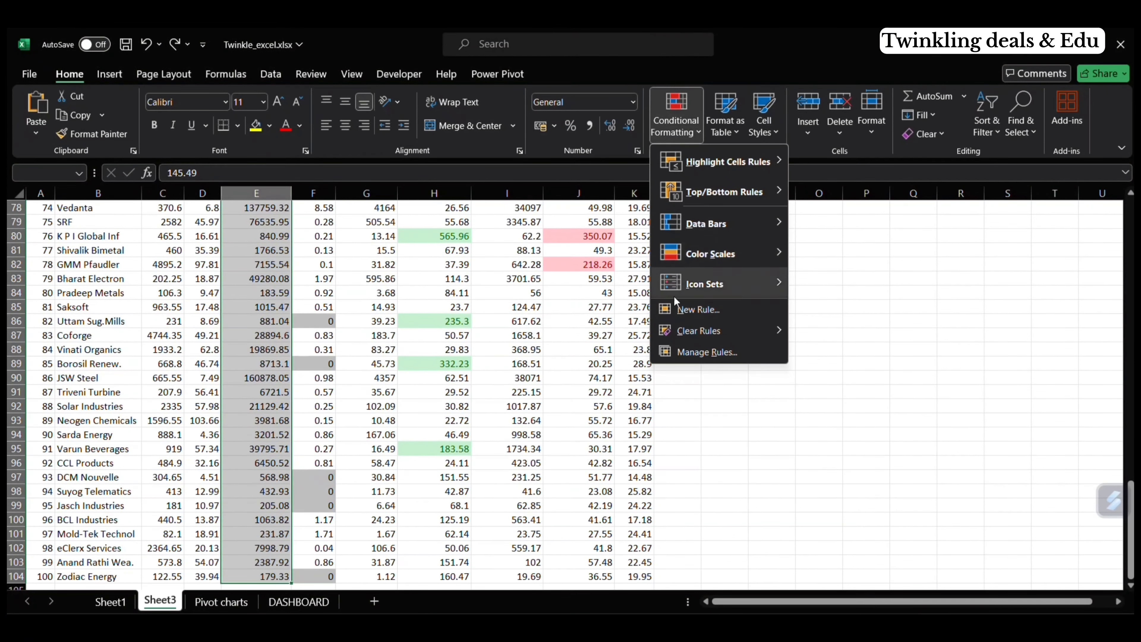
{"action": "mouse_move", "coordinate": [678, 329]}
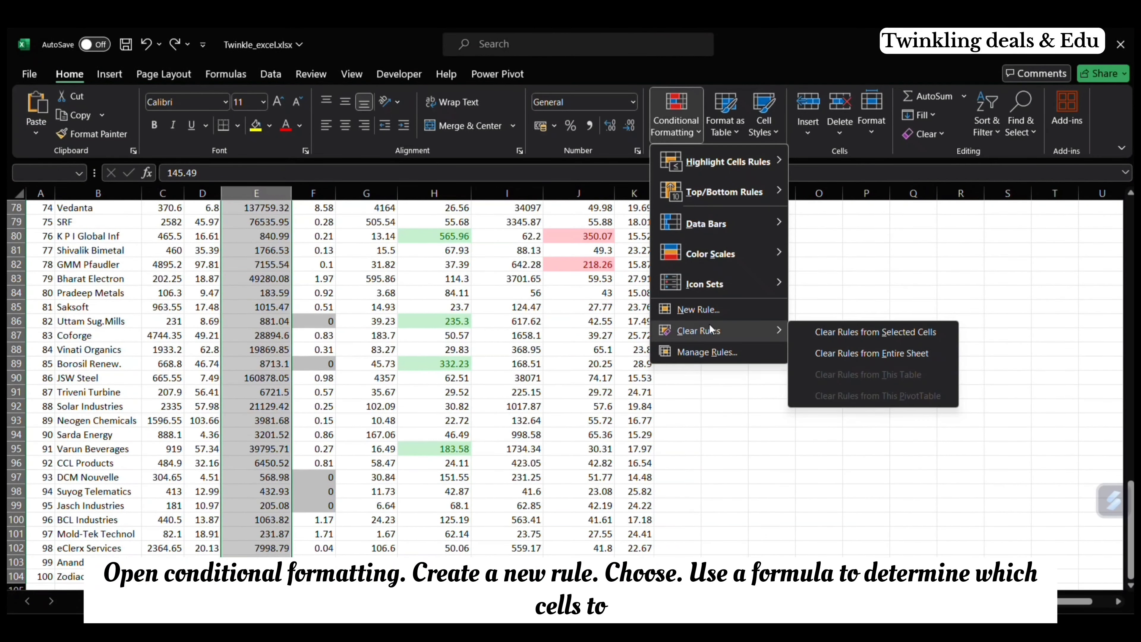
{"action": "left_click", "coordinate": [751, 307]}
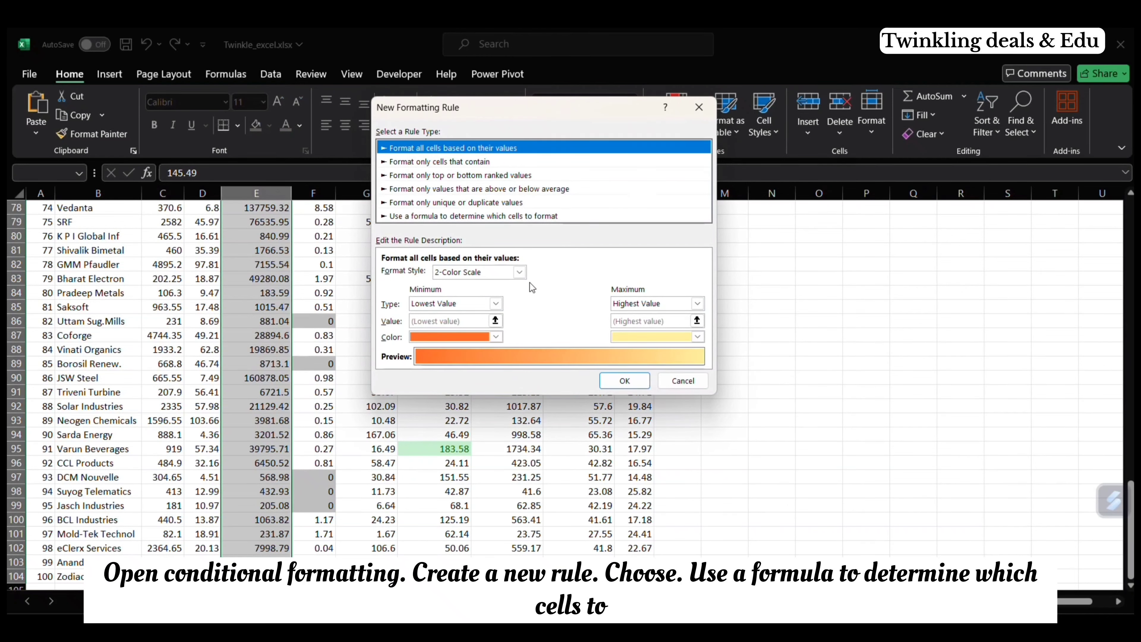
{"action": "left_click", "coordinate": [517, 218]}
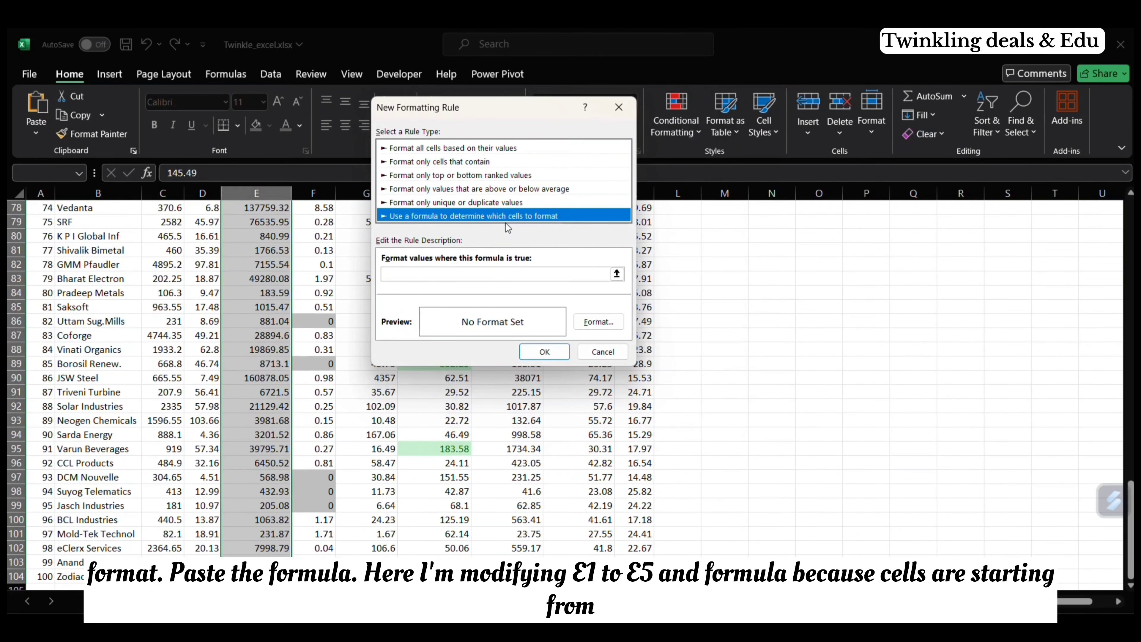
Step: Paste the copied formula into the rule and adapt it to =E5>100
{"action": "left_click", "coordinate": [469, 275]}
{"action": "type", "text": "=E1>100"}
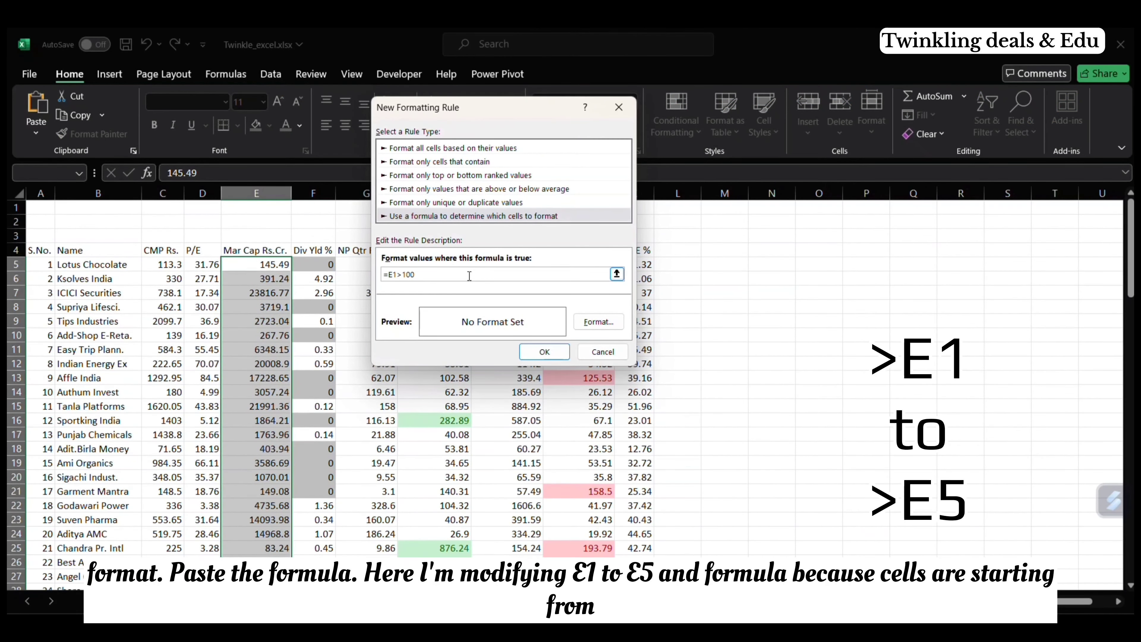
{"action": "left_click", "coordinate": [399, 275]}
{"action": "key", "text": "BackSpace"}
{"action": "type", "text": "5"}
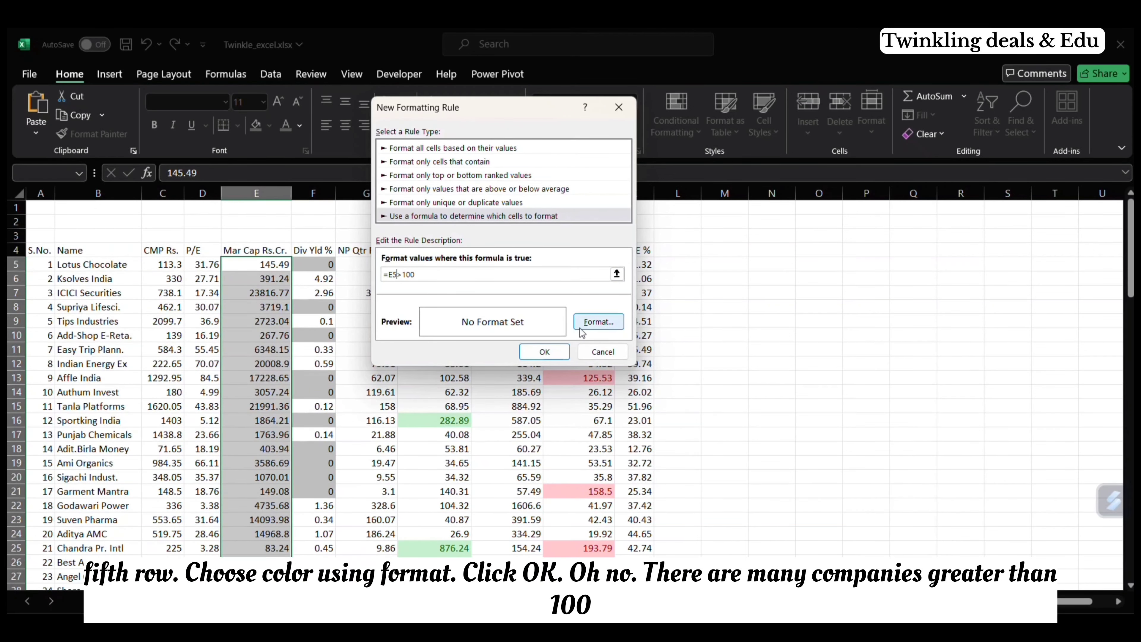
Step: Give the rule a medium blue fill and apply it to the Mar Cap column
{"action": "left_click", "coordinate": [598, 322]}
{"action": "left_click", "coordinate": [425, 160]}
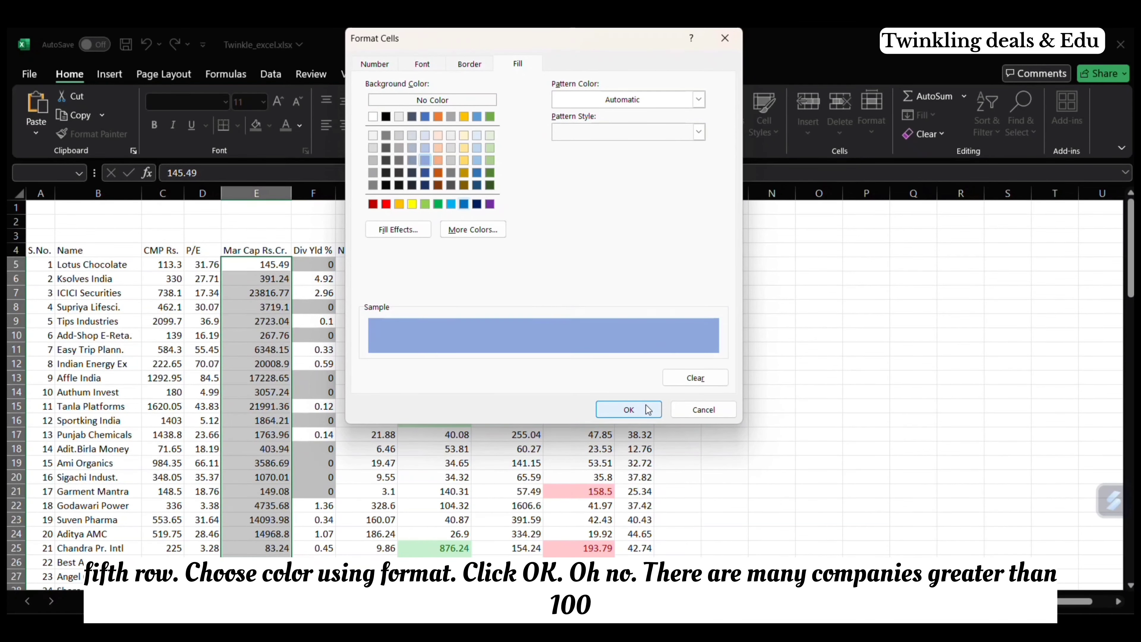
{"action": "left_click", "coordinate": [628, 408]}
{"action": "left_click", "coordinate": [537, 355]}
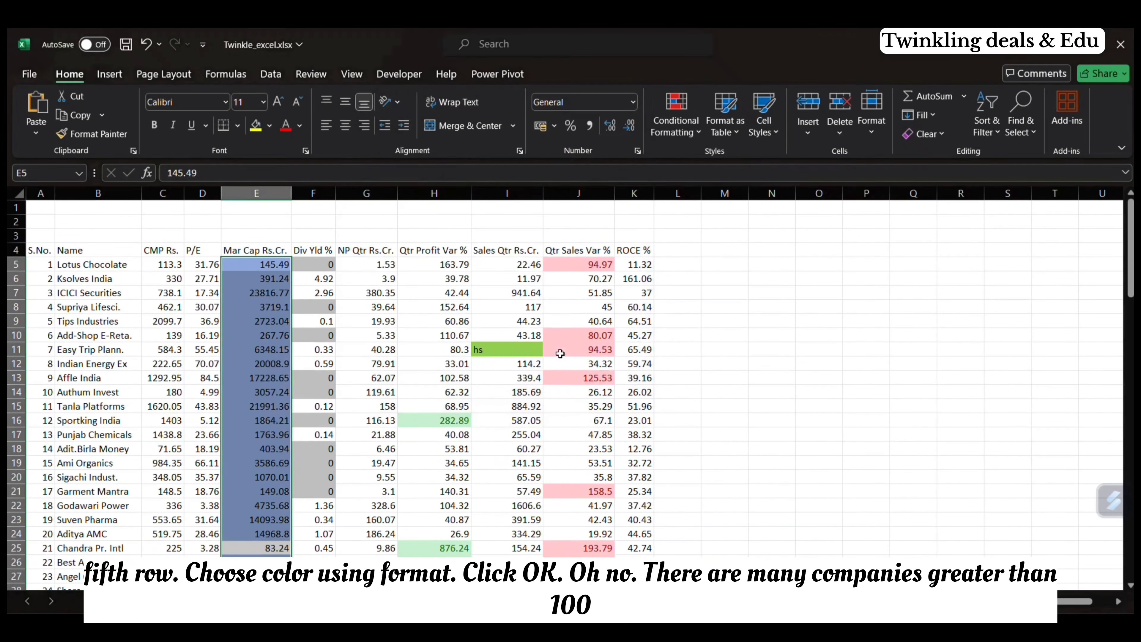
{"action": "scroll", "coordinate": [318, 449], "scroll_direction": "down", "scroll_amount": 20}
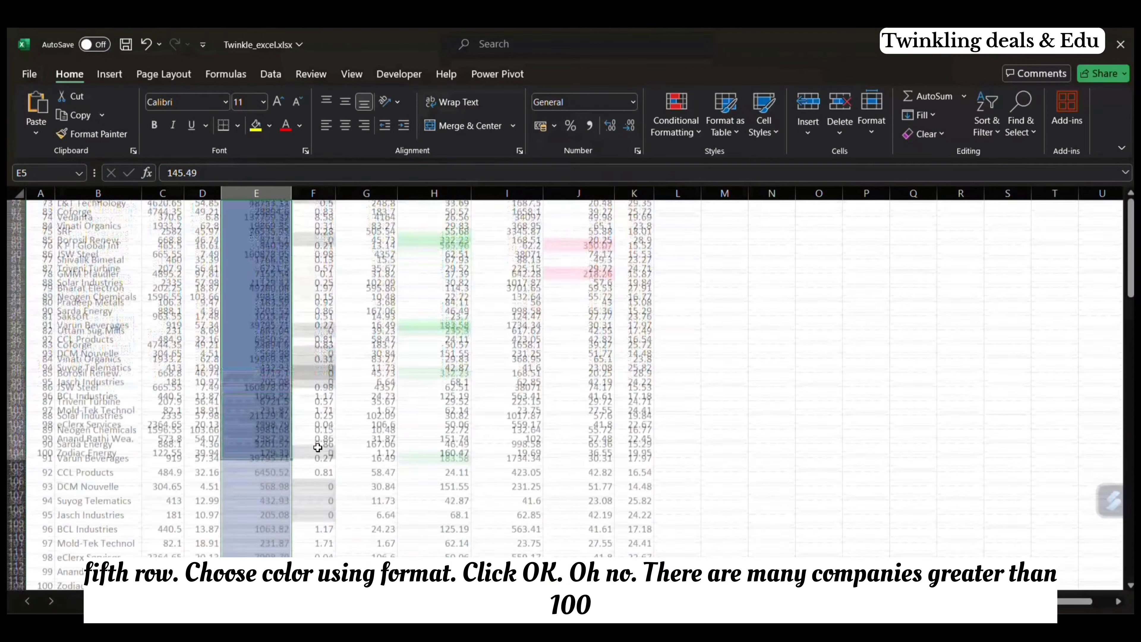
{"action": "scroll", "coordinate": [318, 449], "scroll_direction": "up", "scroll_amount": 17}
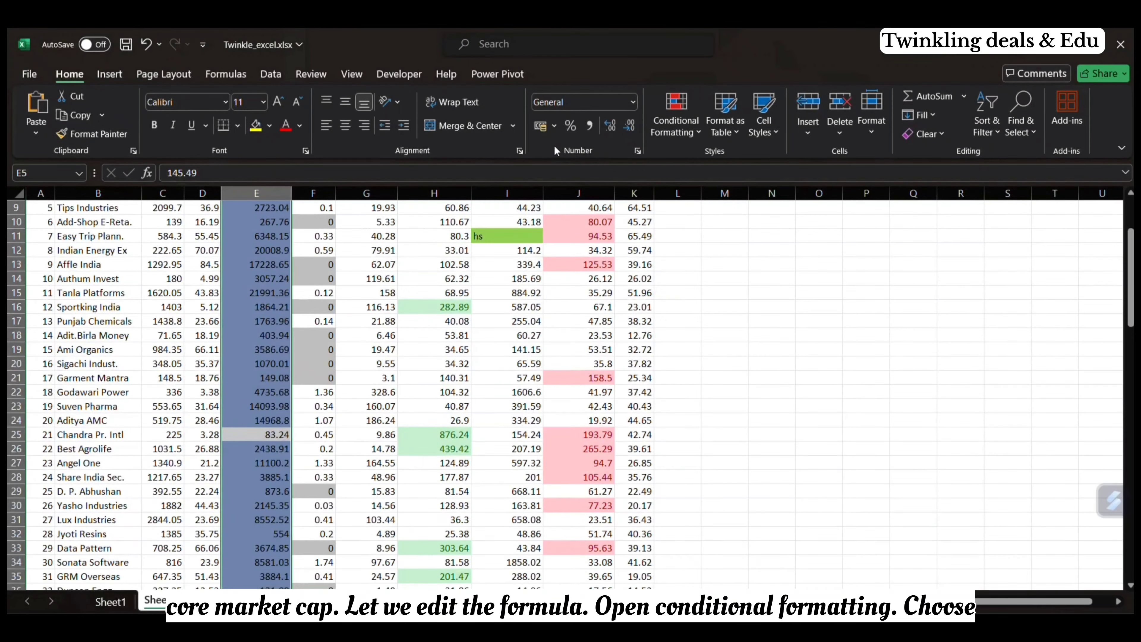
Step: Edit the Mar Cap column's existing rule to use =E5>1000 and check the highlighting down the column
{"action": "left_click", "coordinate": [665, 135]}
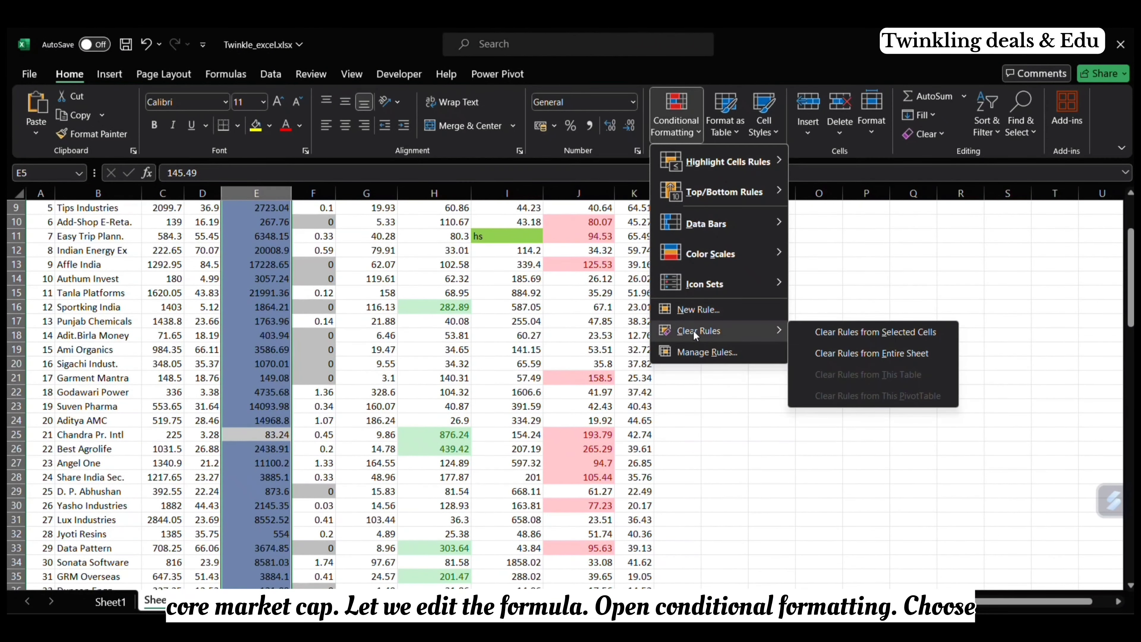
{"action": "left_click", "coordinate": [698, 355]}
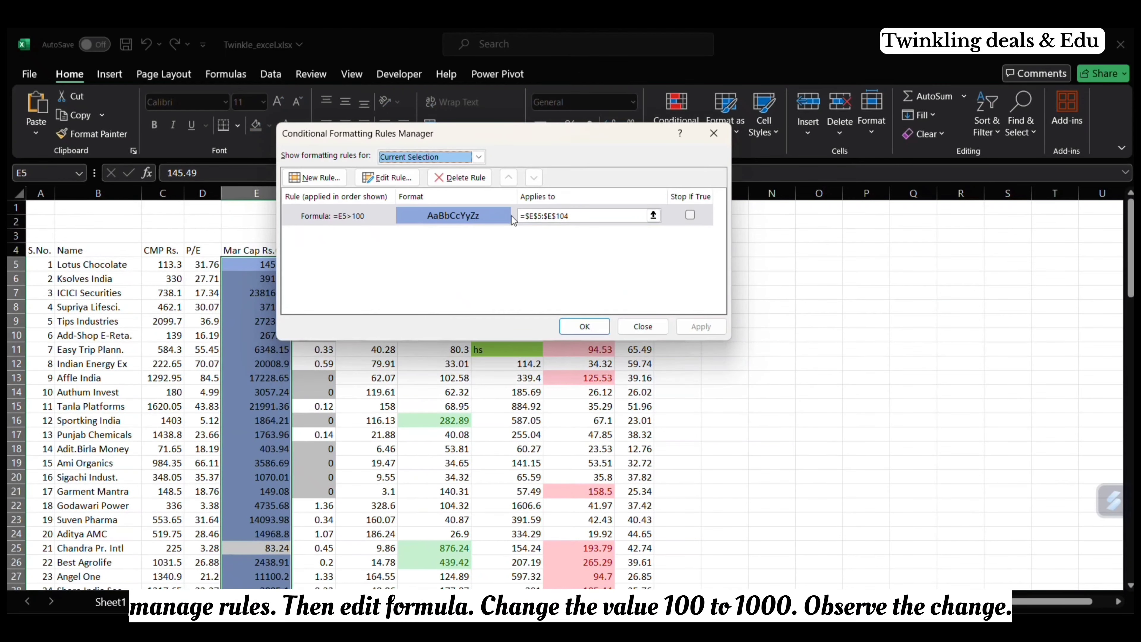
{"action": "left_click", "coordinate": [404, 184]}
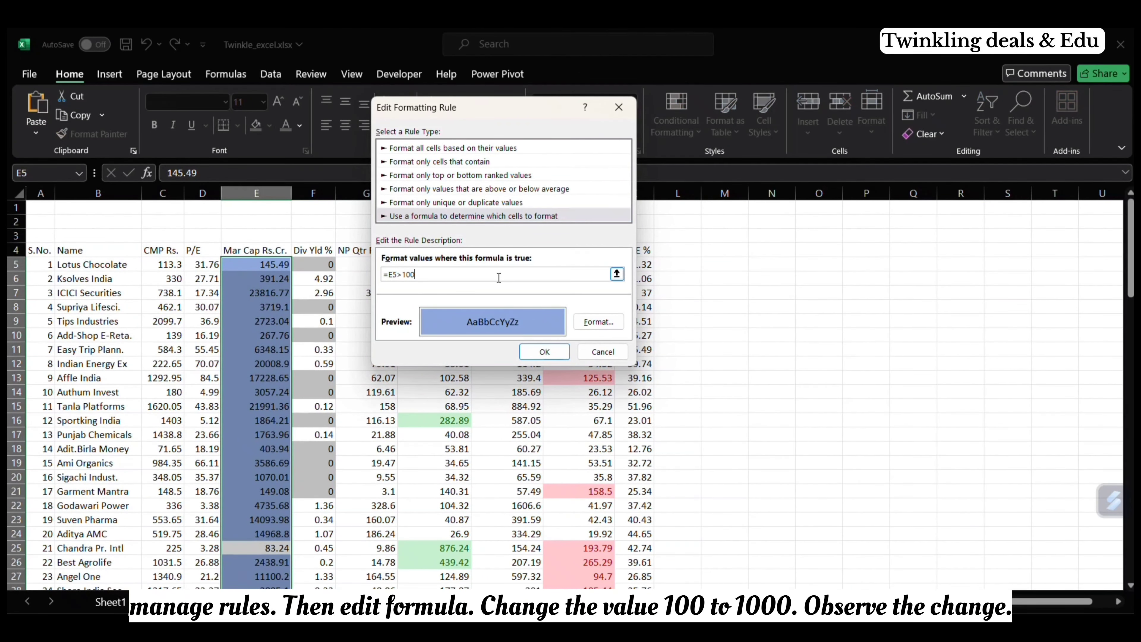
{"action": "left_click", "coordinate": [499, 278]}
{"action": "type", "text": "0"}
{"action": "left_click", "coordinate": [558, 355]}
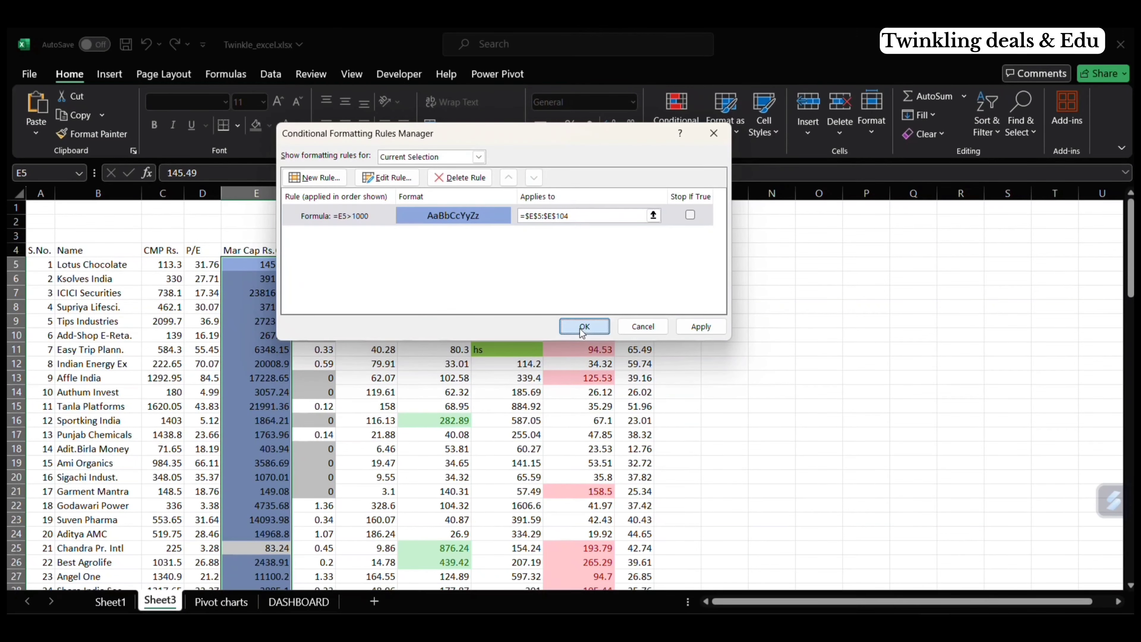
{"action": "left_click", "coordinate": [584, 326]}
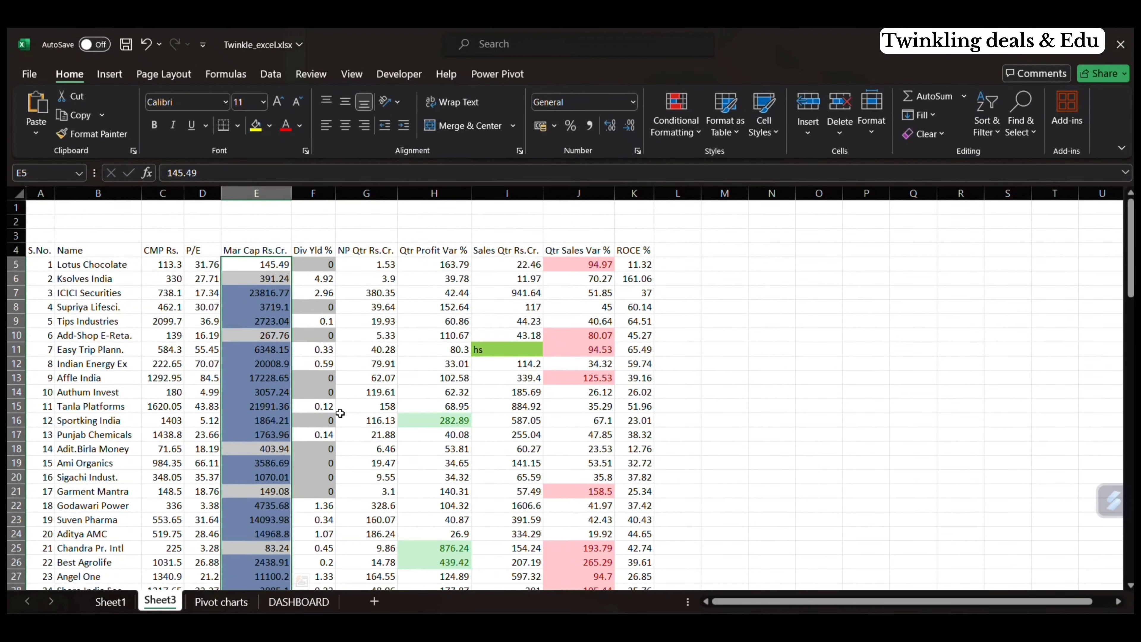
{"action": "scroll", "coordinate": [340, 413], "scroll_direction": "down", "scroll_amount": 13}
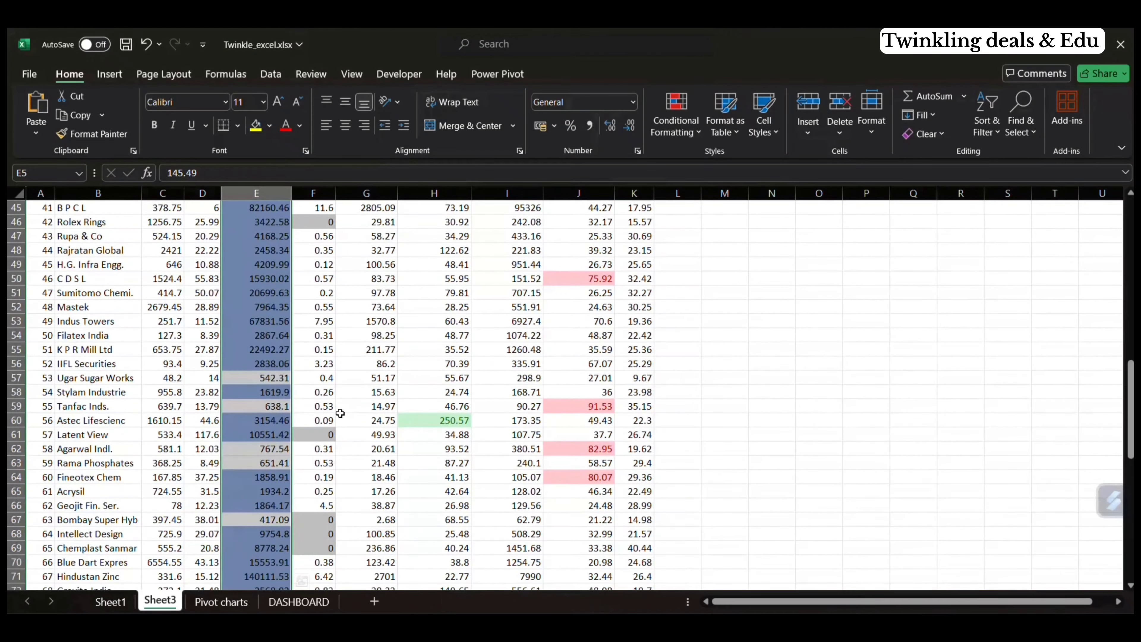
{"action": "left_click", "coordinate": [511, 377]}
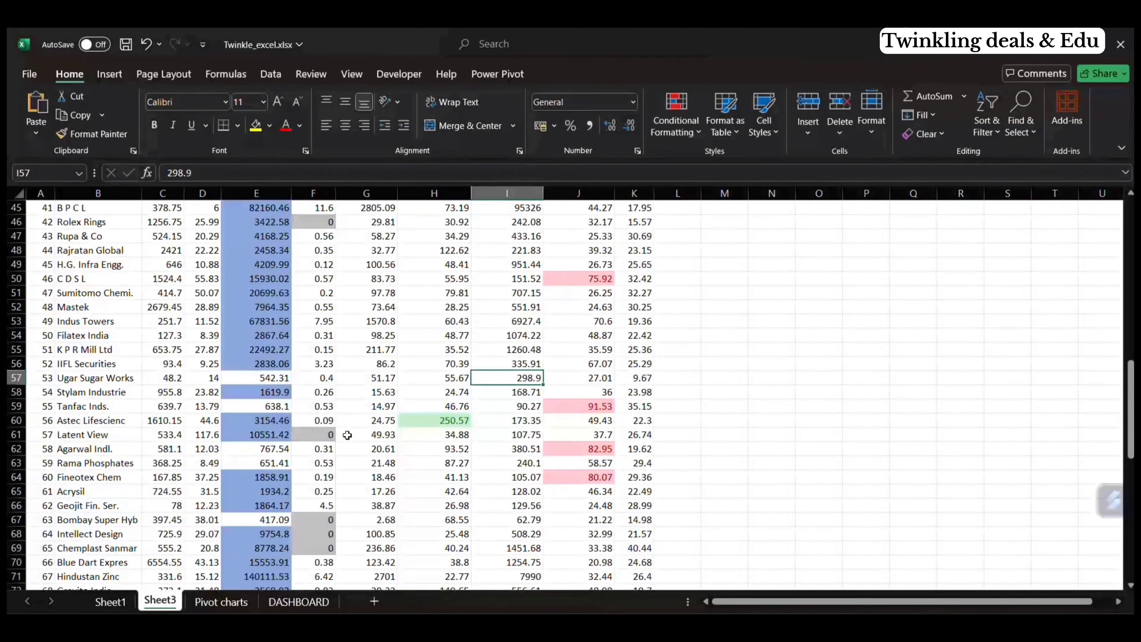
{"action": "scroll", "coordinate": [347, 435], "scroll_direction": "down", "scroll_amount": 10}
{"action": "scroll", "coordinate": [348, 435], "scroll_direction": "up", "scroll_amount": 1}
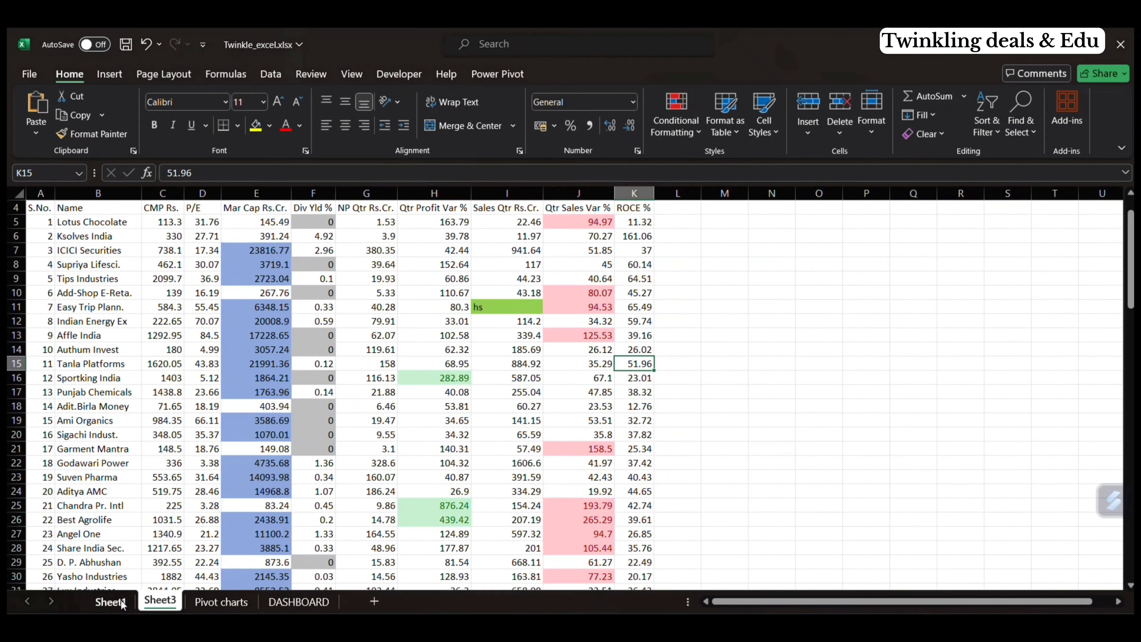
Step: Look at the color scale example on Sheet1, and enter =RANDBETWEEN(0,100) in N11 of Sheet3
{"action": "left_click", "coordinate": [110, 602]}
{"action": "left_click", "coordinate": [784, 298]}
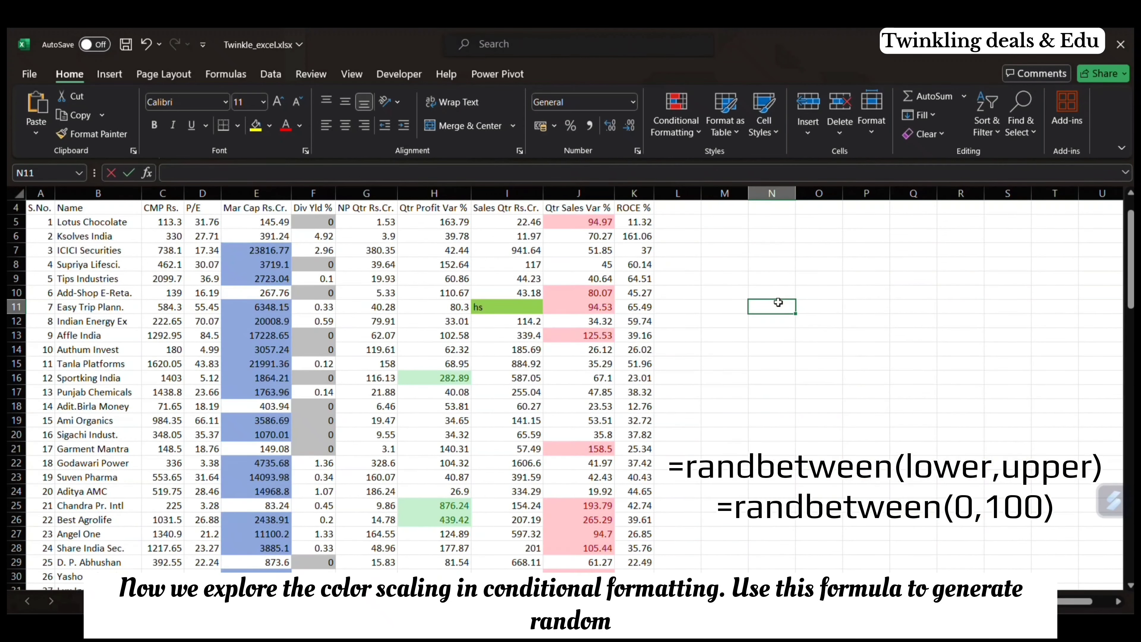
{"action": "type", "text": "=rand"}
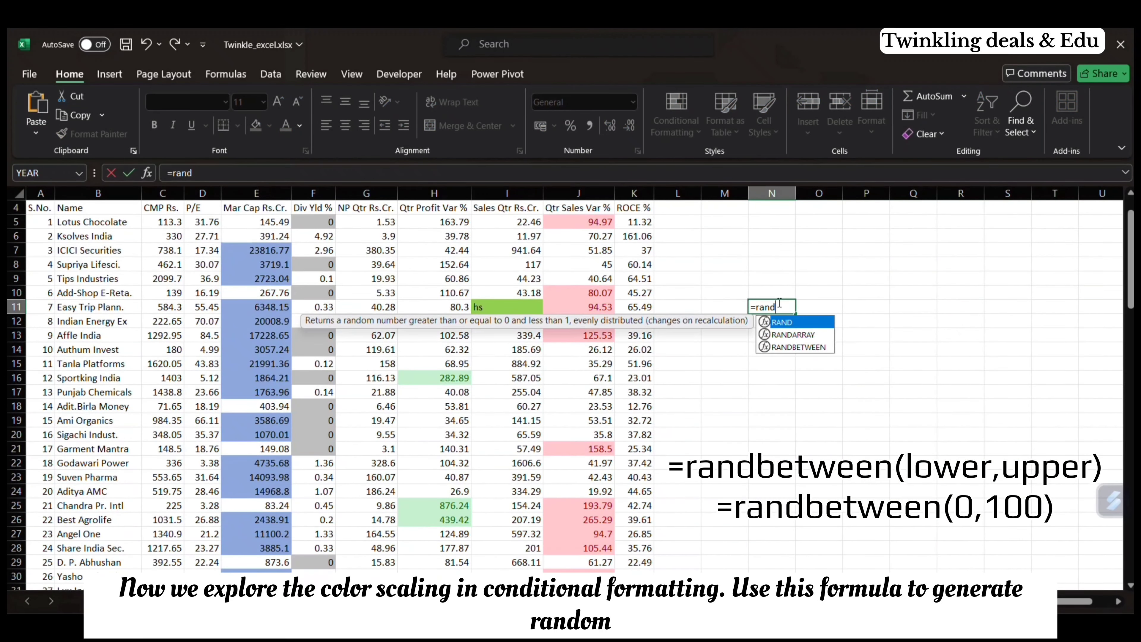
{"action": "type", "text": "betw"}
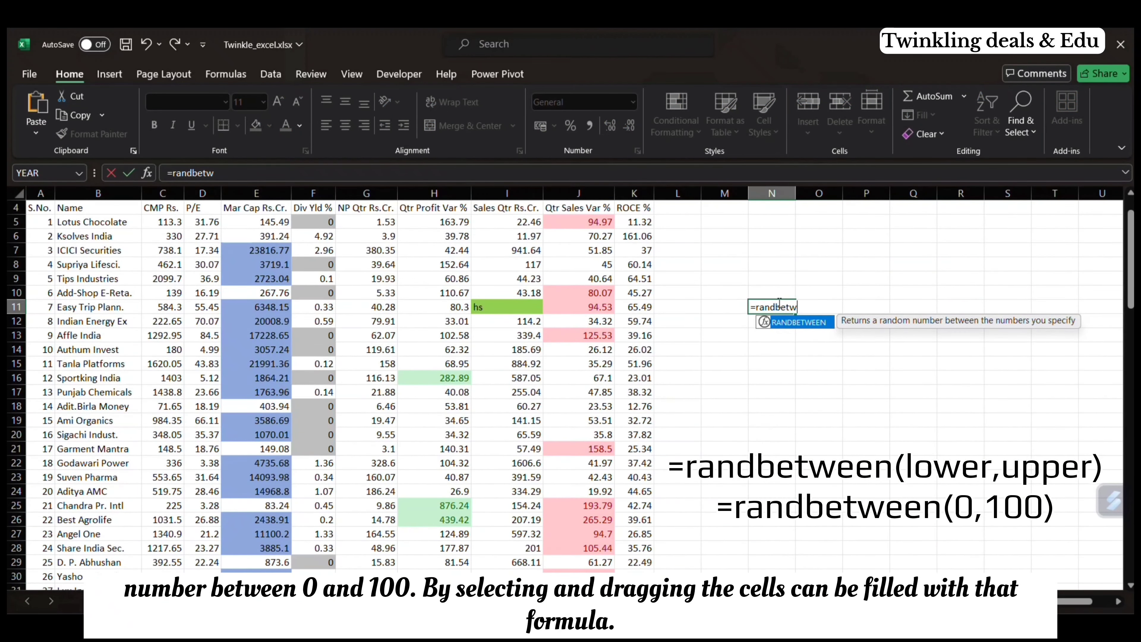
{"action": "type", "text": "een(0,100)"}
{"action": "key", "text": "Return"}
Step: Fill the RANDBETWEEN formula from N11 down to N25 and across to S11
{"action": "left_click", "coordinate": [778, 306]}
{"action": "left_click_drag", "start_coordinate": [795, 313], "coordinate": [920, 515]}
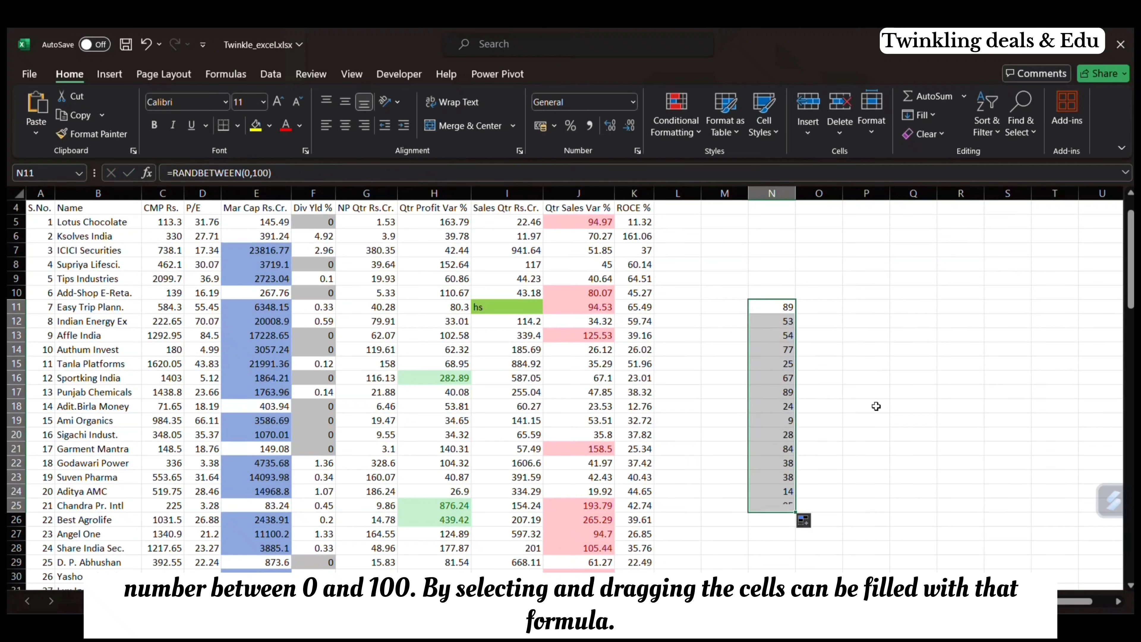
{"action": "left_click", "coordinate": [787, 311]}
{"action": "left_click_drag", "start_coordinate": [795, 316], "coordinate": [1023, 307]}
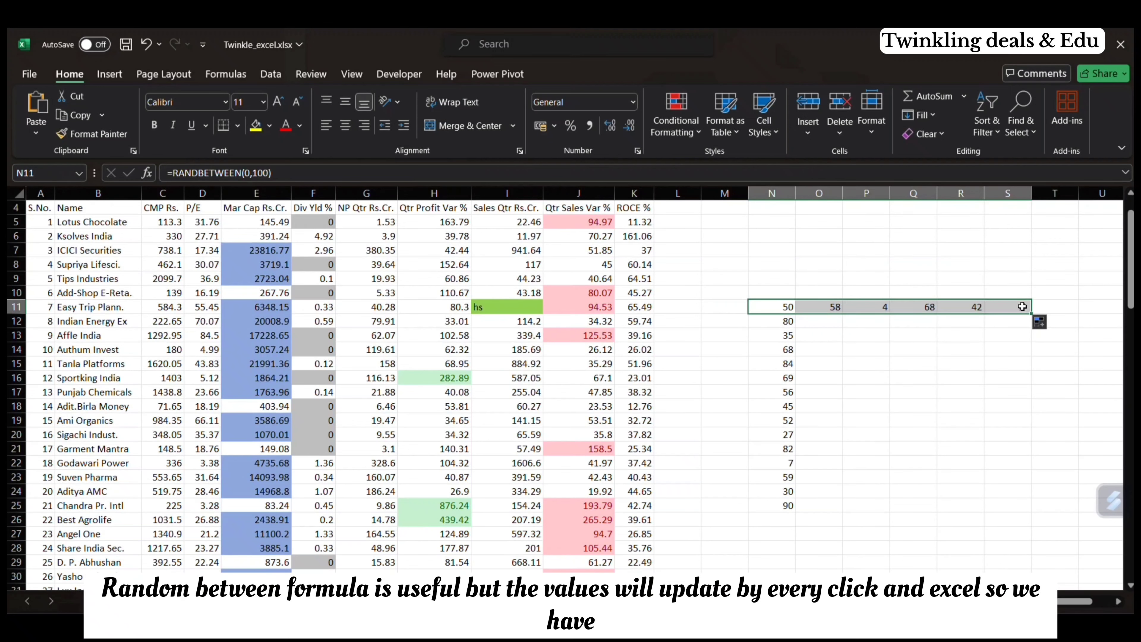
Step: Extend the formulas in N11:S11 down to row 26
{"action": "left_click", "coordinate": [1038, 321]}
{"action": "left_click", "coordinate": [1024, 322]}
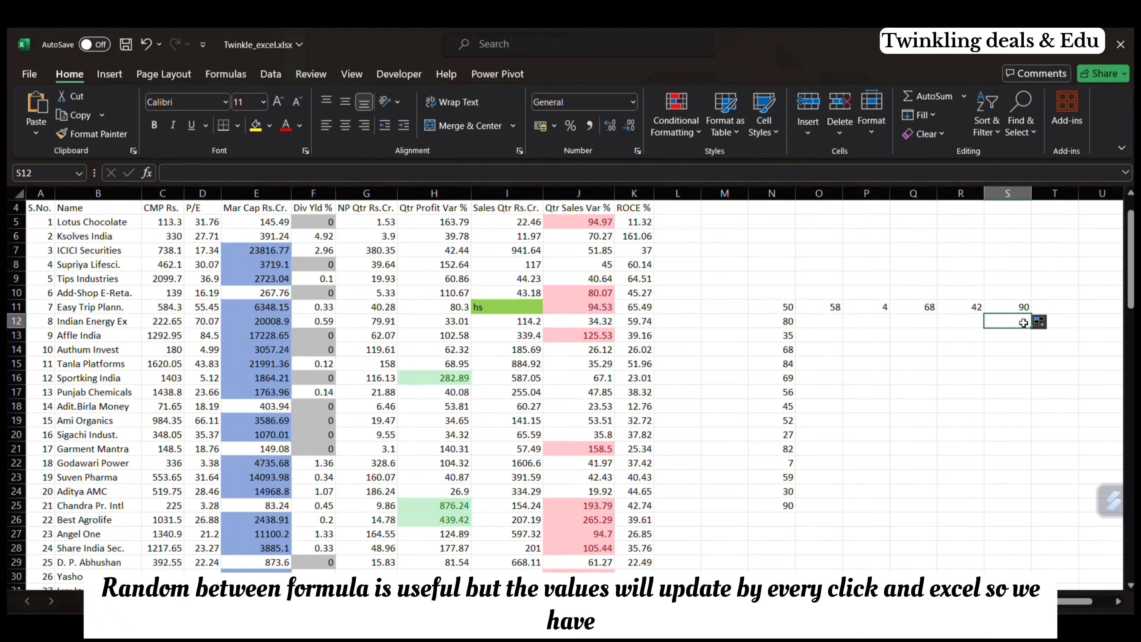
{"action": "left_click_drag", "start_coordinate": [781, 307], "coordinate": [1018, 306]}
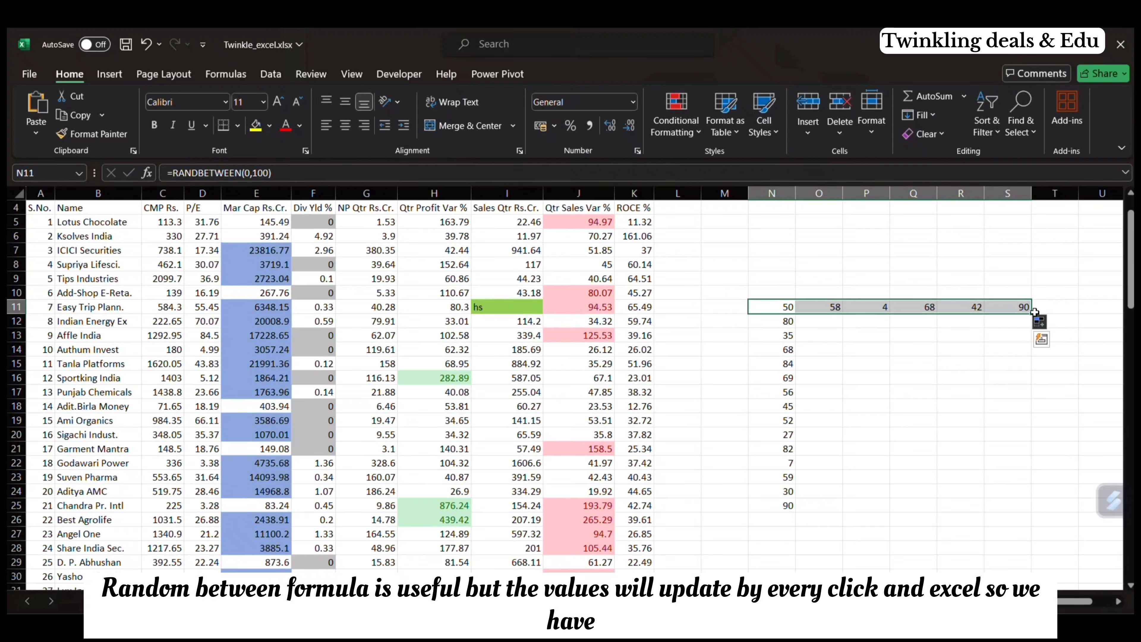
{"action": "left_click_drag", "start_coordinate": [1032, 313], "coordinate": [1028, 531]}
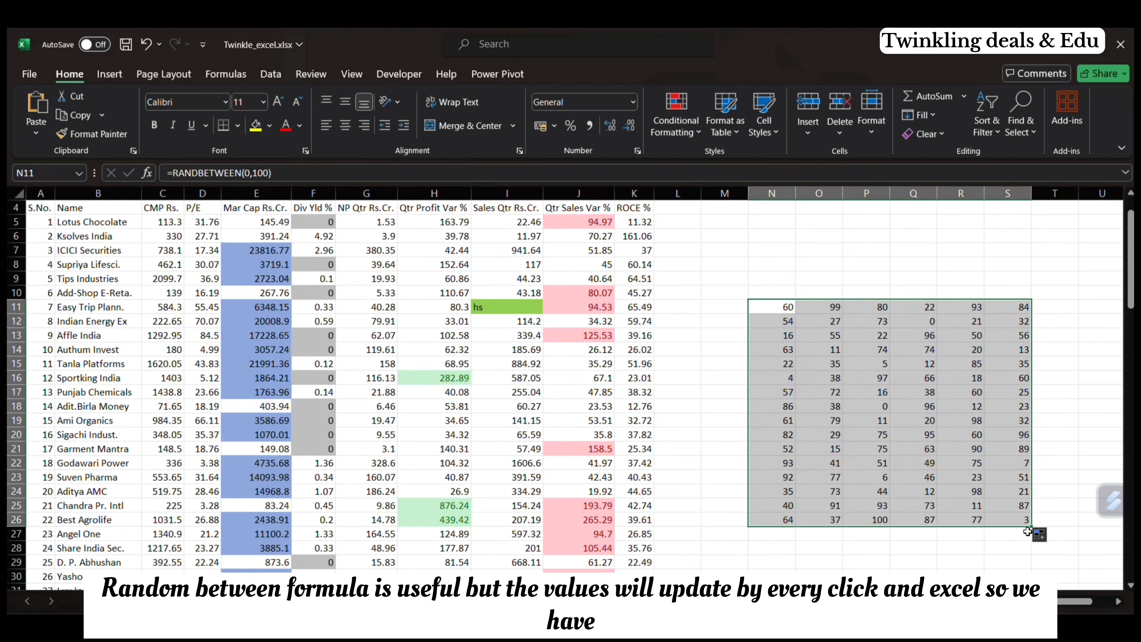
Step: Copy the random numbers in N11:S26 and paste them in place as values only
{"action": "scroll", "coordinate": [866, 565], "scroll_direction": "down", "scroll_amount": 2}
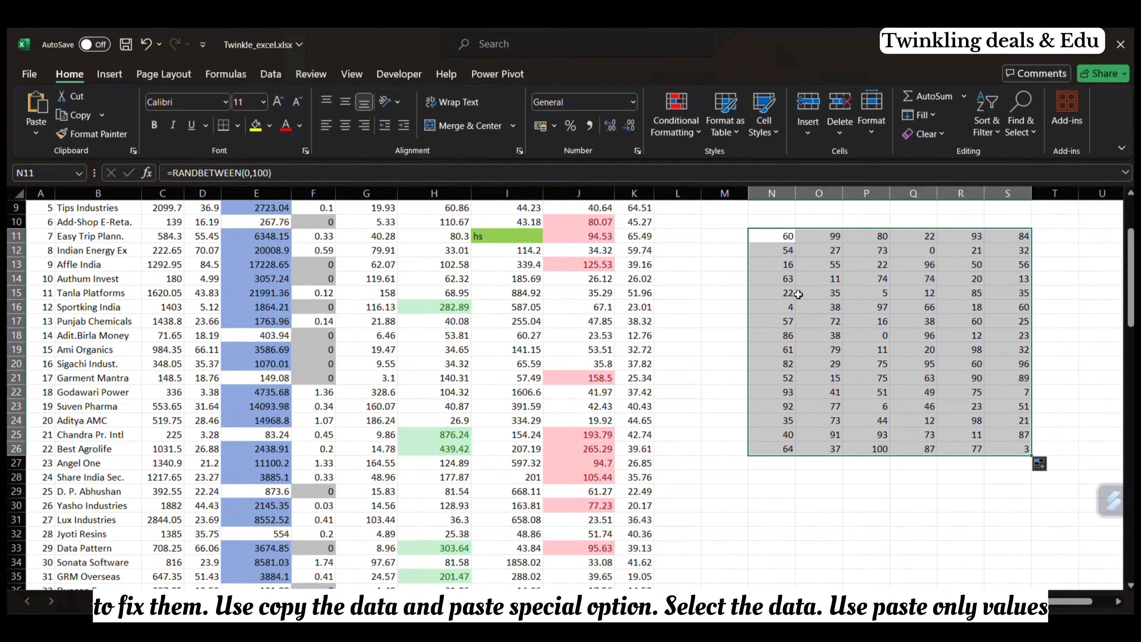
{"action": "left_click", "coordinate": [775, 238]}
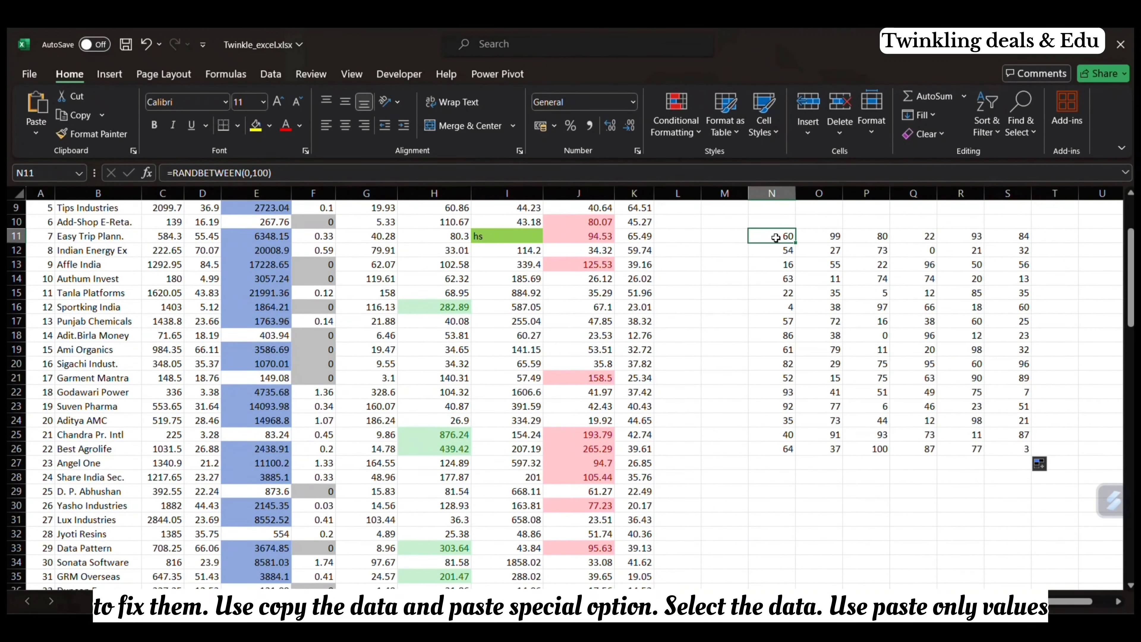
{"action": "left_click_drag", "start_coordinate": [775, 237], "coordinate": [1029, 455]}
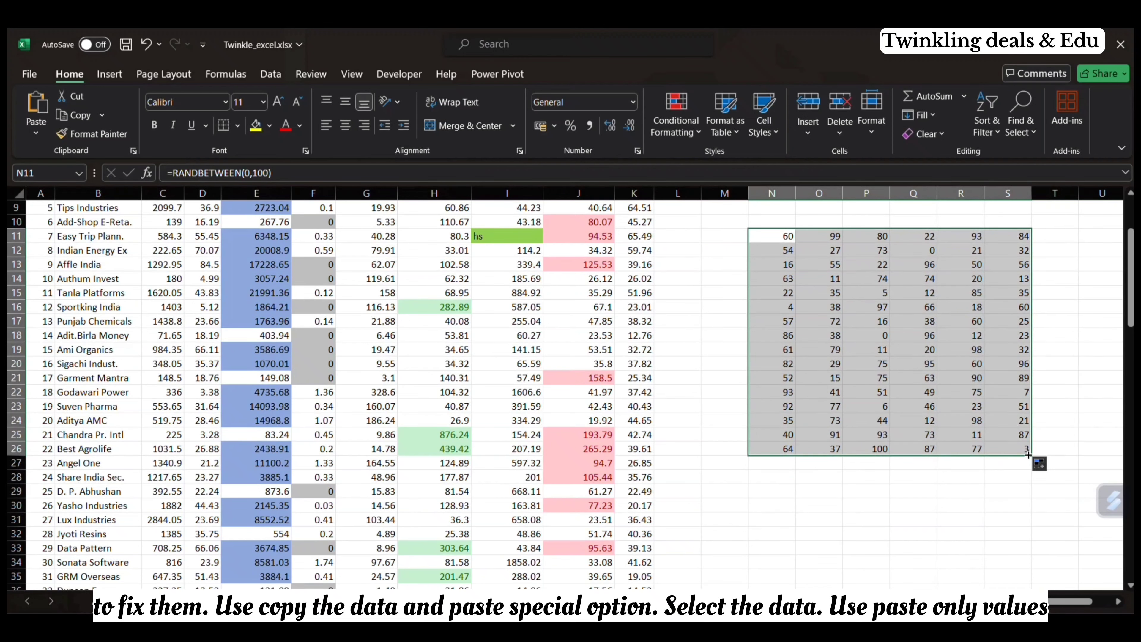
{"action": "key", "text": "ctrl+c"}
{"action": "left_click", "coordinate": [36, 133]}
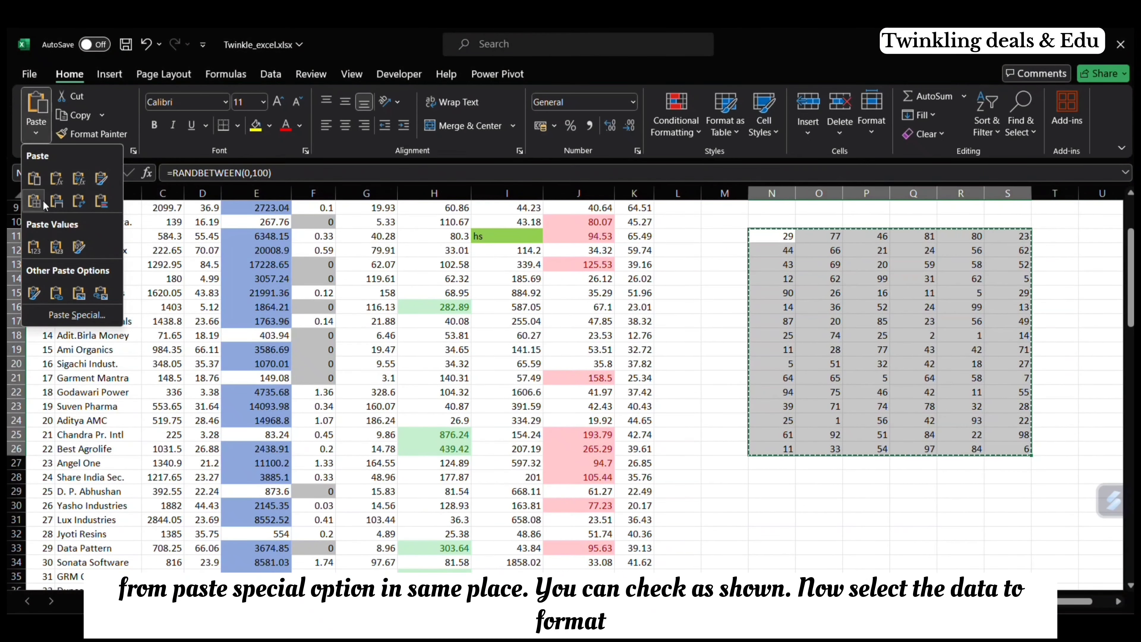
{"action": "left_click", "coordinate": [36, 247]}
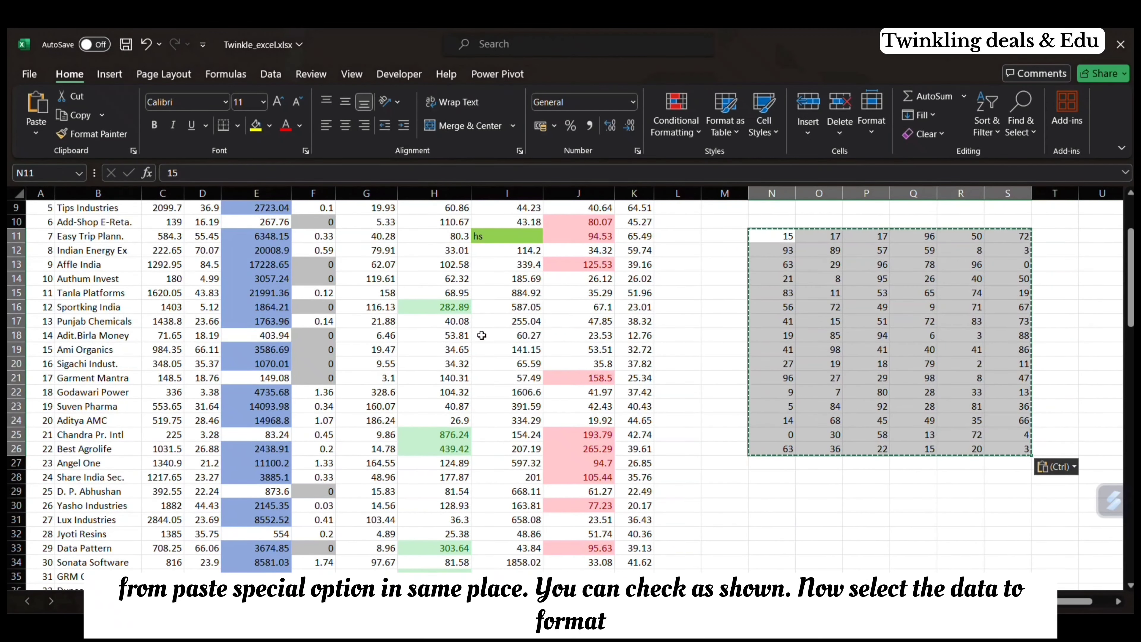
Step: Test that the numbers are fixed by filling O26 and P26 down into row 27
{"action": "left_click", "coordinate": [832, 450]}
{"action": "left_click_drag", "start_coordinate": [843, 456], "coordinate": [890, 469]}
{"action": "left_click", "coordinate": [874, 451]}
{"action": "left_click", "coordinate": [777, 466]}
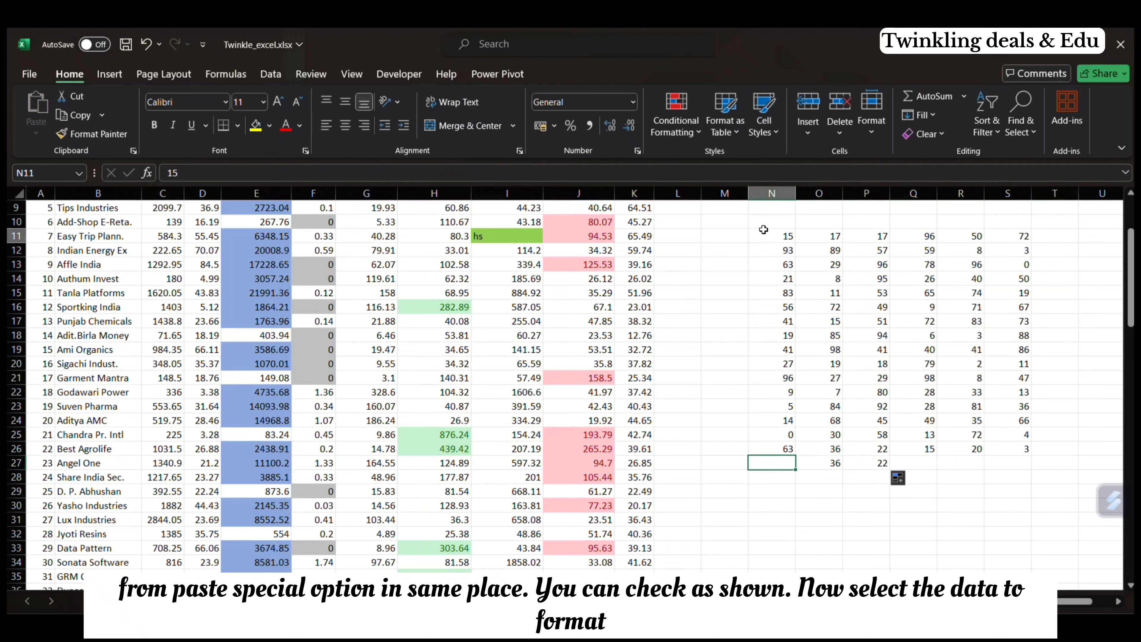
Step: Apply the Green - Yellow - Red color scale to the random numbers in N11:S26
{"action": "left_click_drag", "start_coordinate": [782, 236], "coordinate": [1034, 456]}
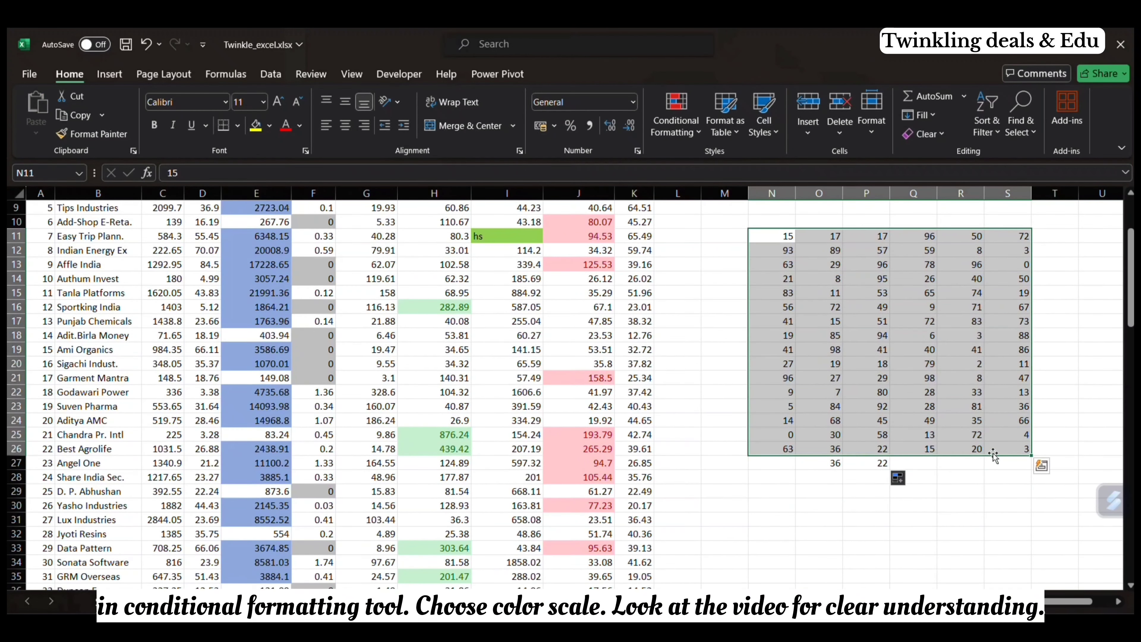
{"action": "left_click", "coordinate": [653, 131]}
{"action": "mouse_move", "coordinate": [738, 247]}
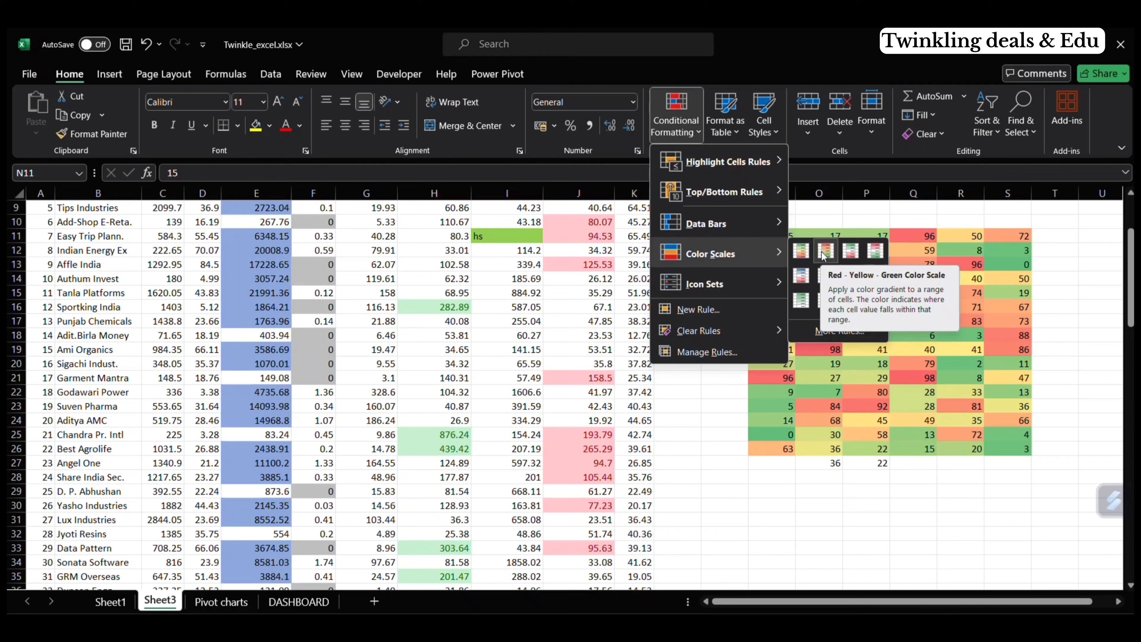
{"action": "left_click", "coordinate": [799, 253]}
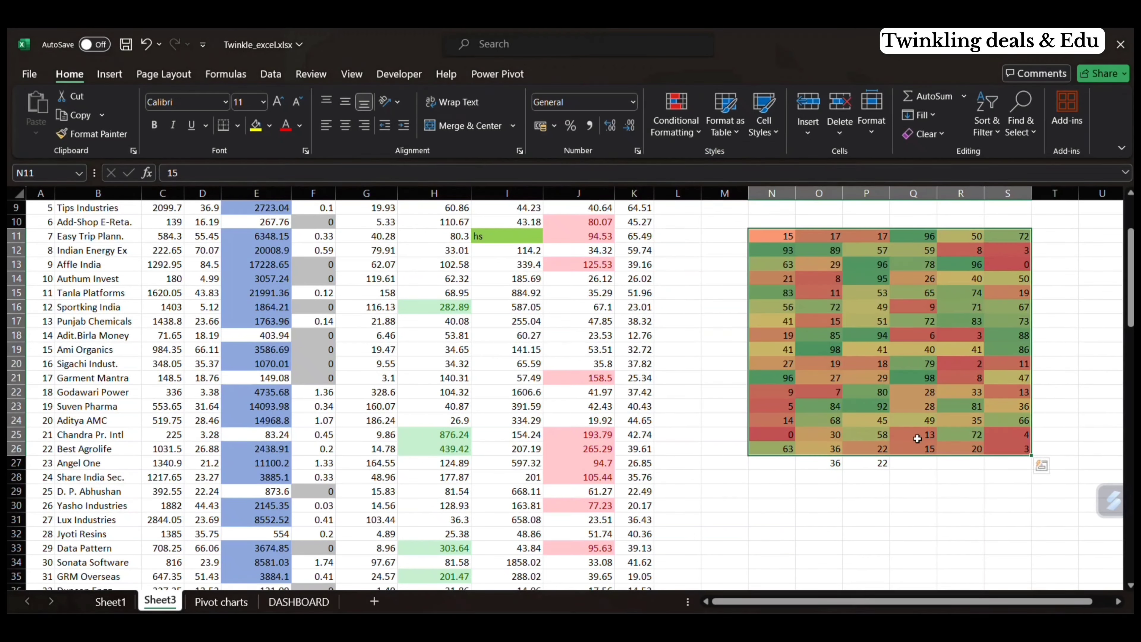
{"action": "left_click", "coordinate": [687, 348]}
Step: Enter 1 in M29 and 2 in N29
{"action": "left_click", "coordinate": [719, 492]}
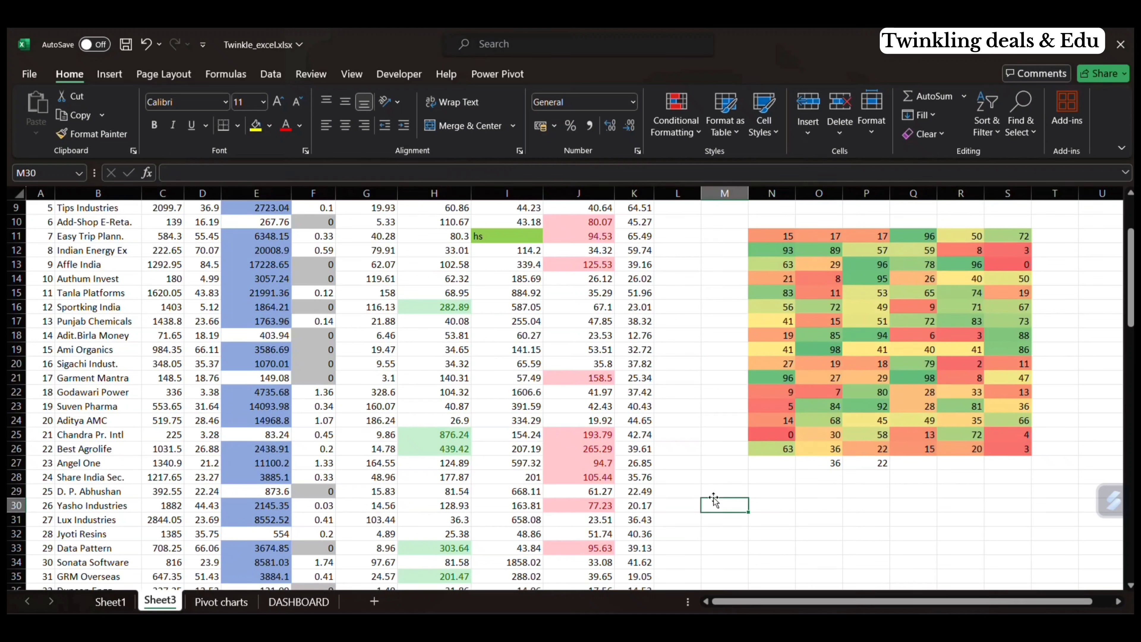
{"action": "type", "text": "1"}
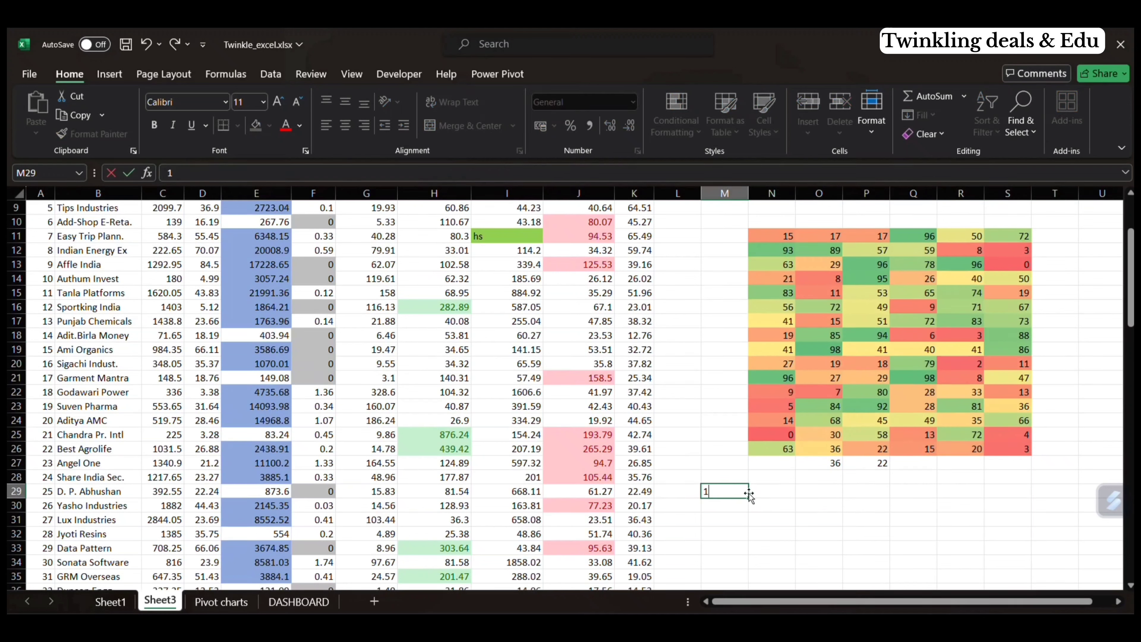
{"action": "left_click", "coordinate": [764, 492]}
{"action": "type", "text": "2"}
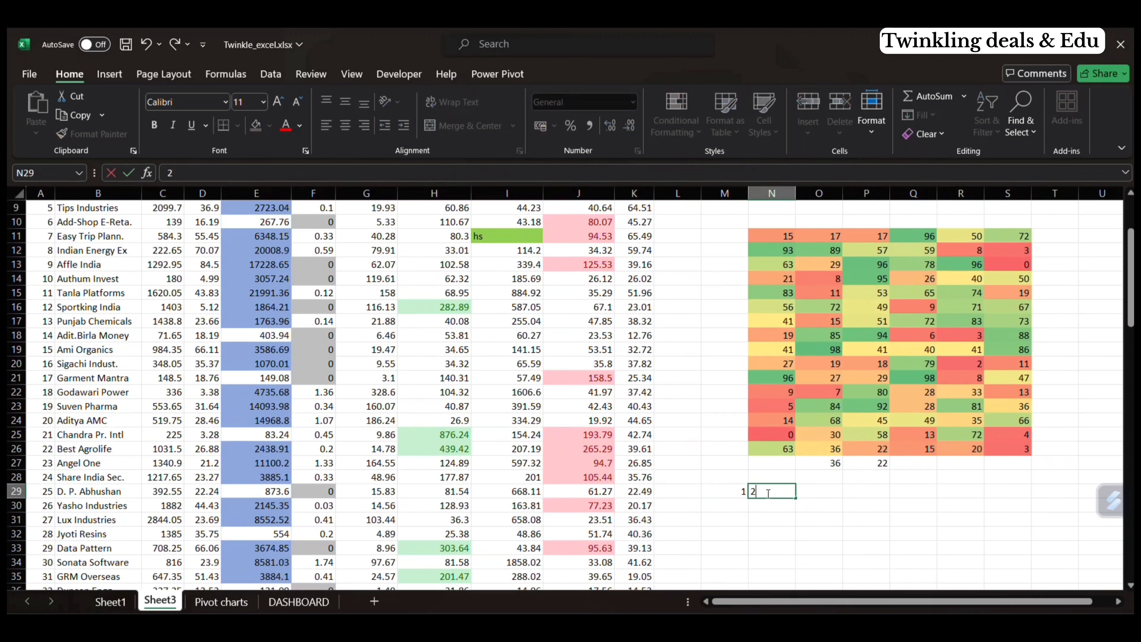
{"action": "left_click", "coordinate": [813, 495]}
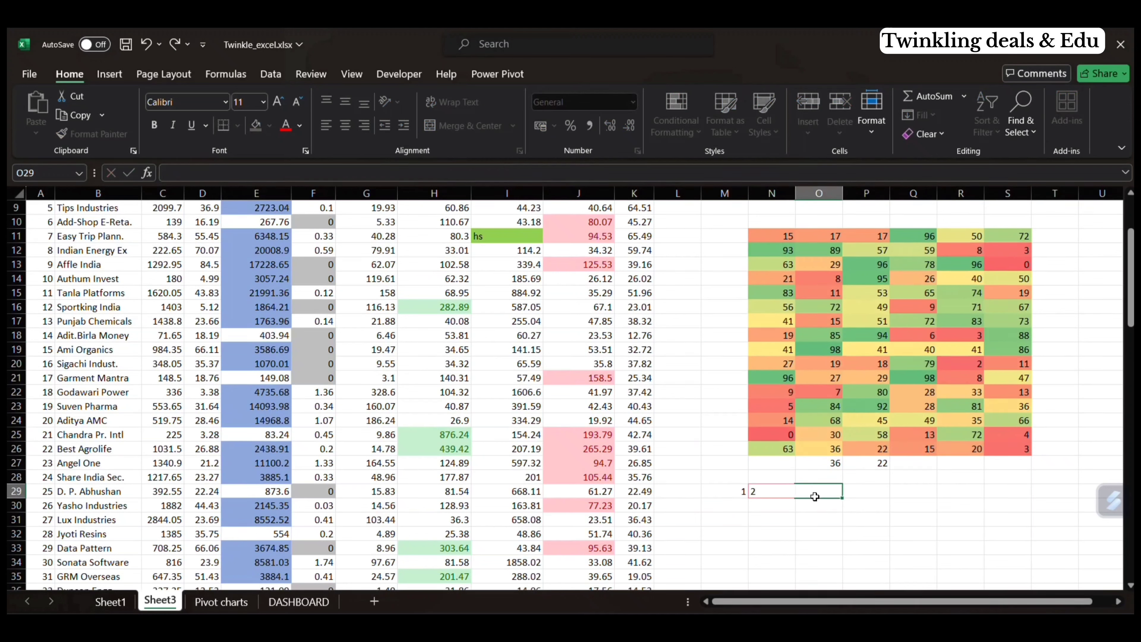
Step: Fill row 29 from M29 to S29 with the series 1 to 7 and apply the Green - Yellow - Red color scale
{"action": "left_click", "coordinate": [719, 491]}
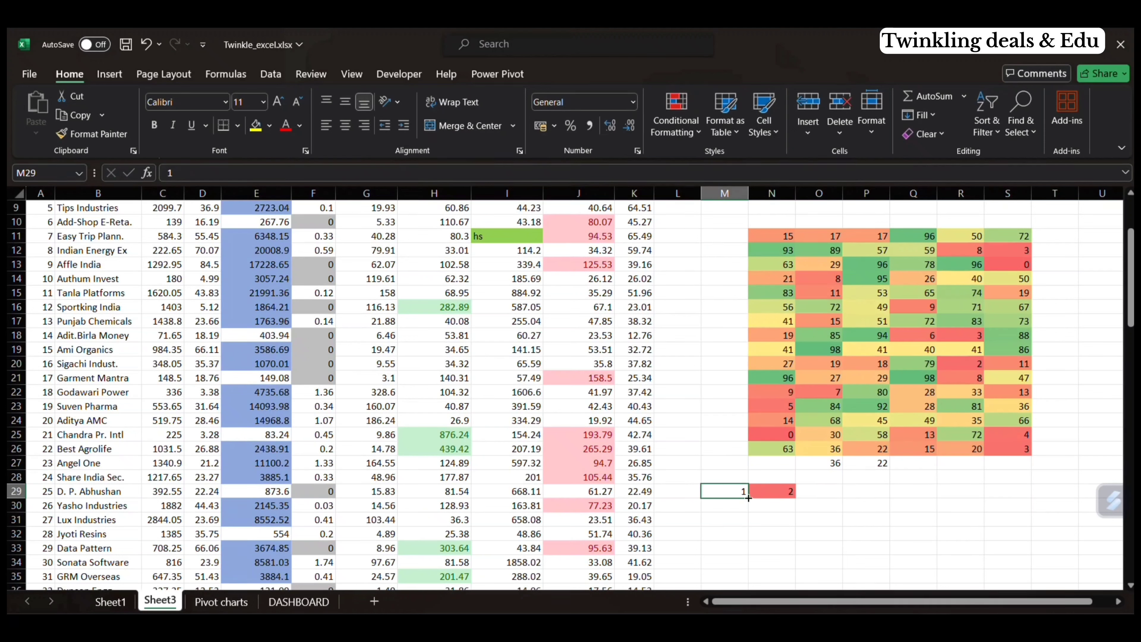
{"action": "left_click_drag", "start_coordinate": [748, 497], "coordinate": [1057, 499]}
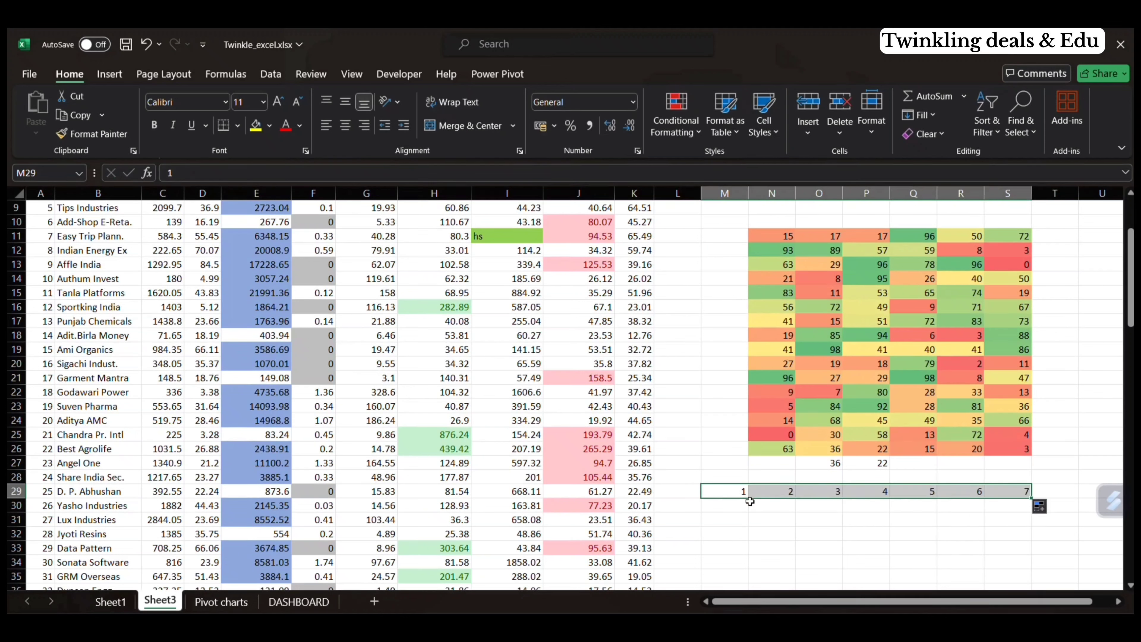
{"action": "left_click", "coordinate": [682, 134]}
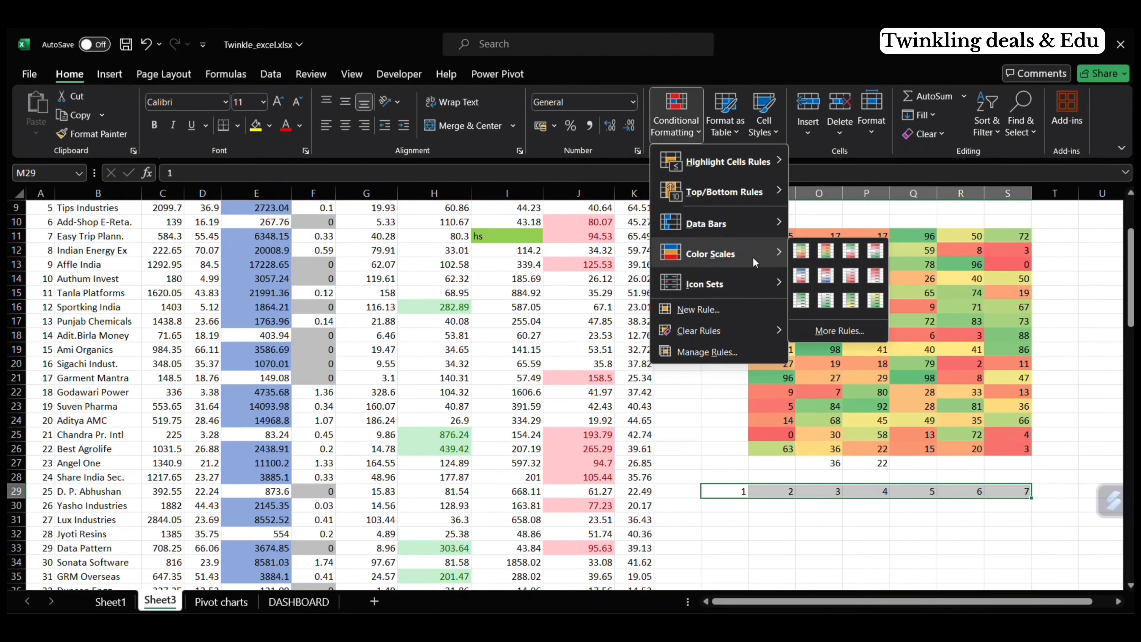
{"action": "left_click", "coordinate": [800, 252]}
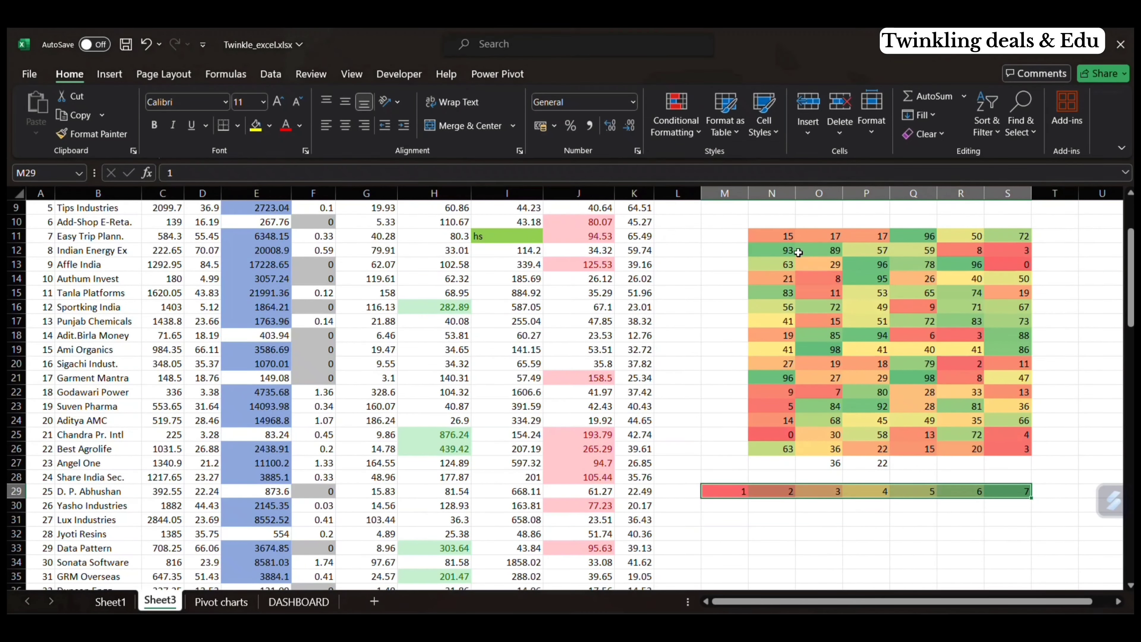
Step: Enter 1, 2 and 3 in cells M31, N31 and O31
{"action": "left_click", "coordinate": [728, 514]}
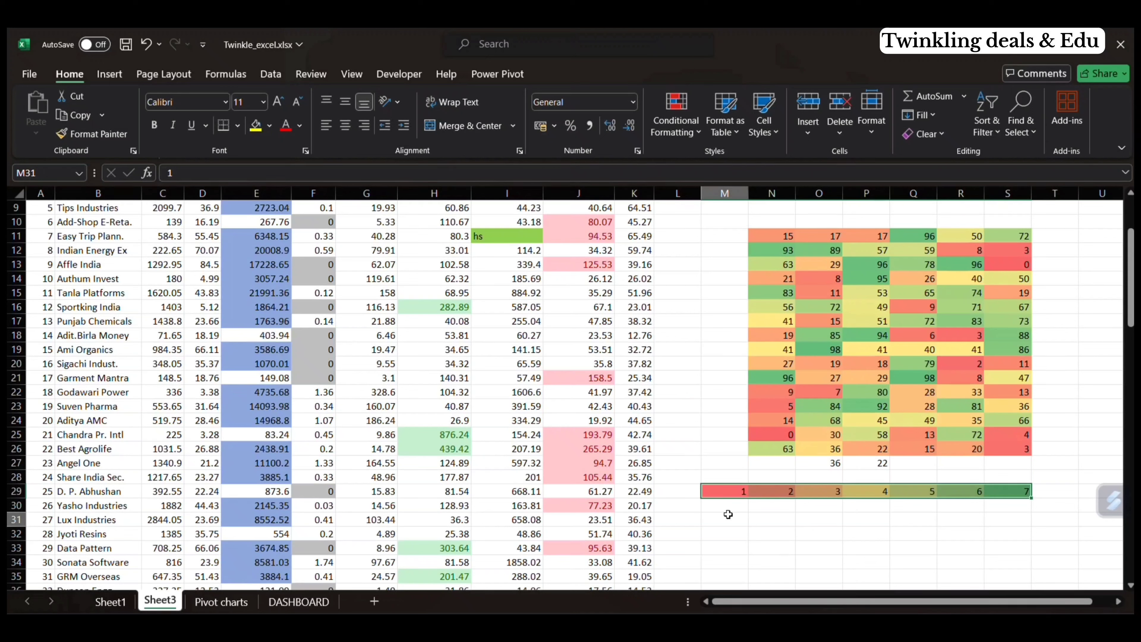
{"action": "type", "text": "1"}
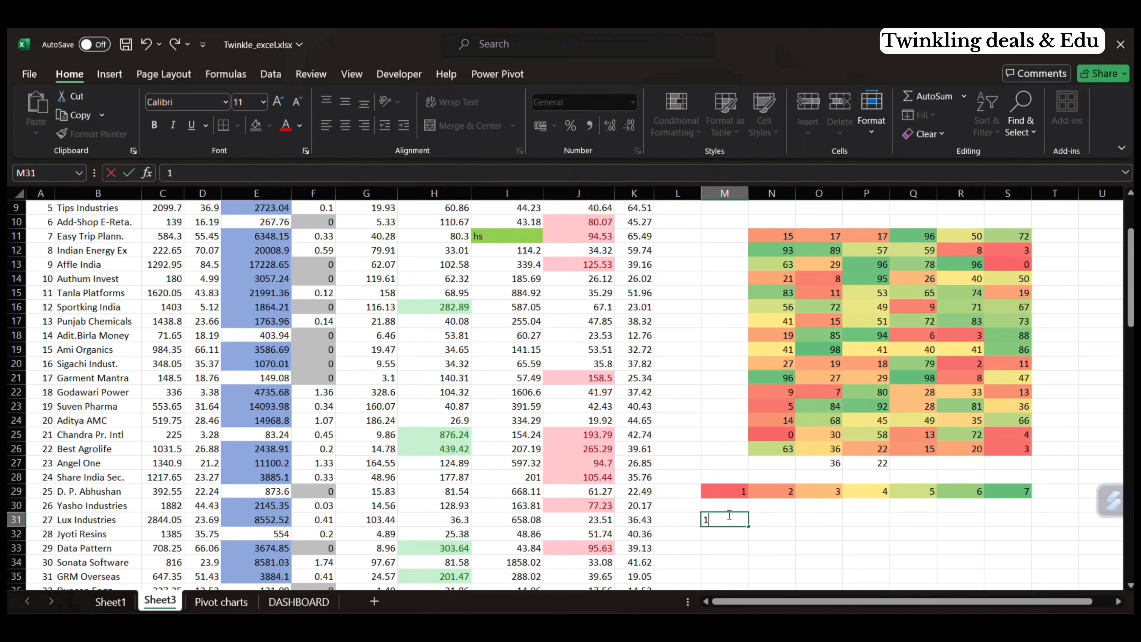
{"action": "left_click", "coordinate": [760, 521]}
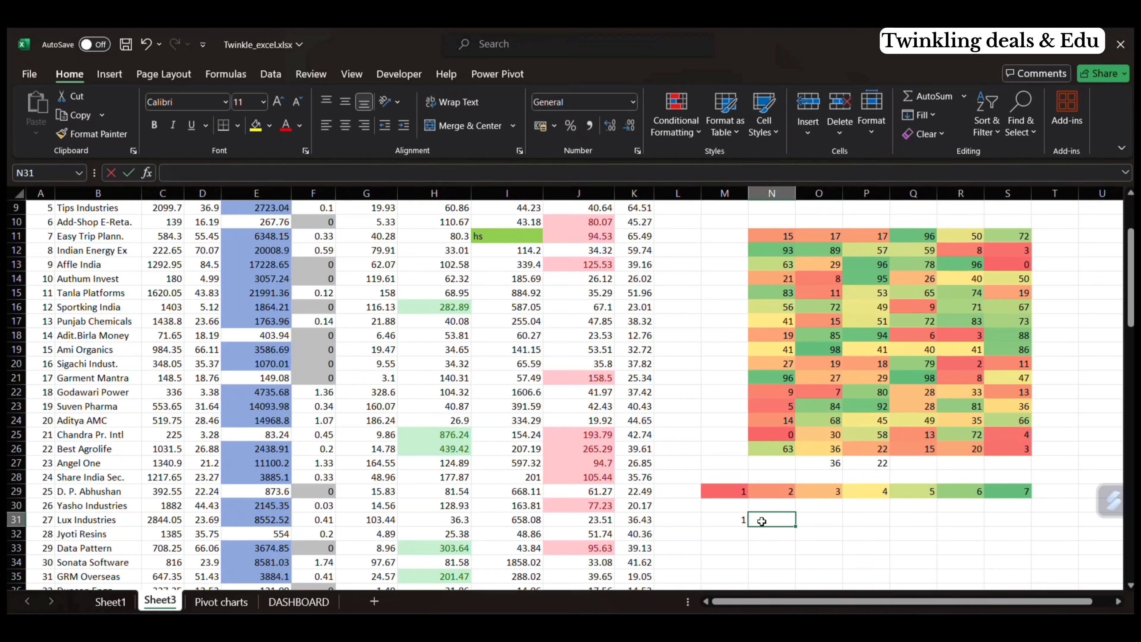
{"action": "type", "text": "3"}
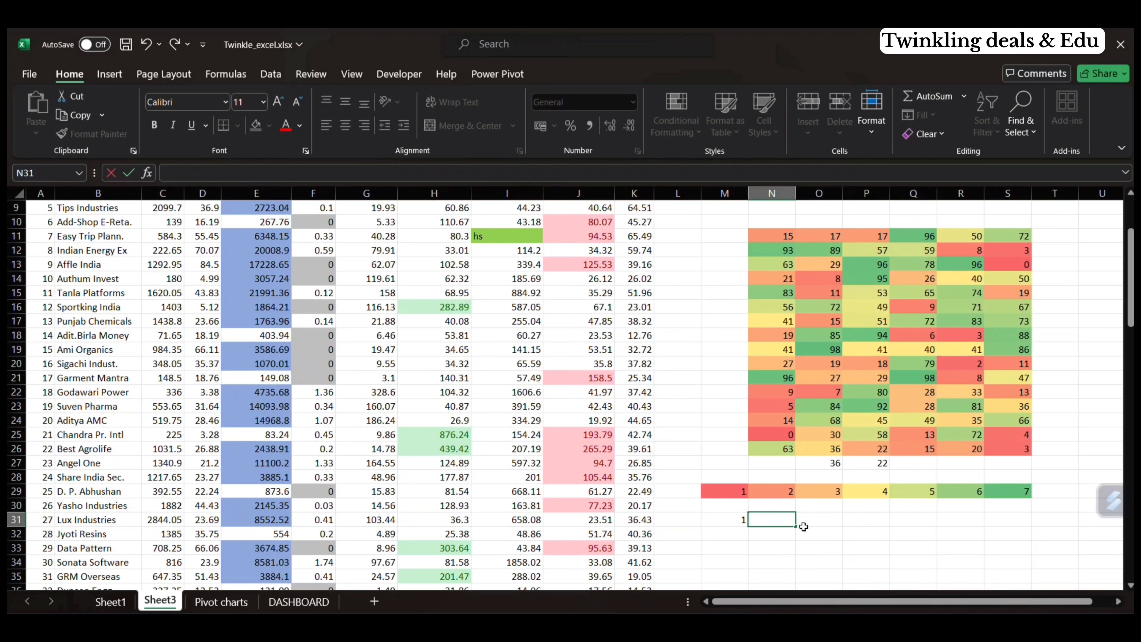
{"action": "left_click", "coordinate": [822, 516]}
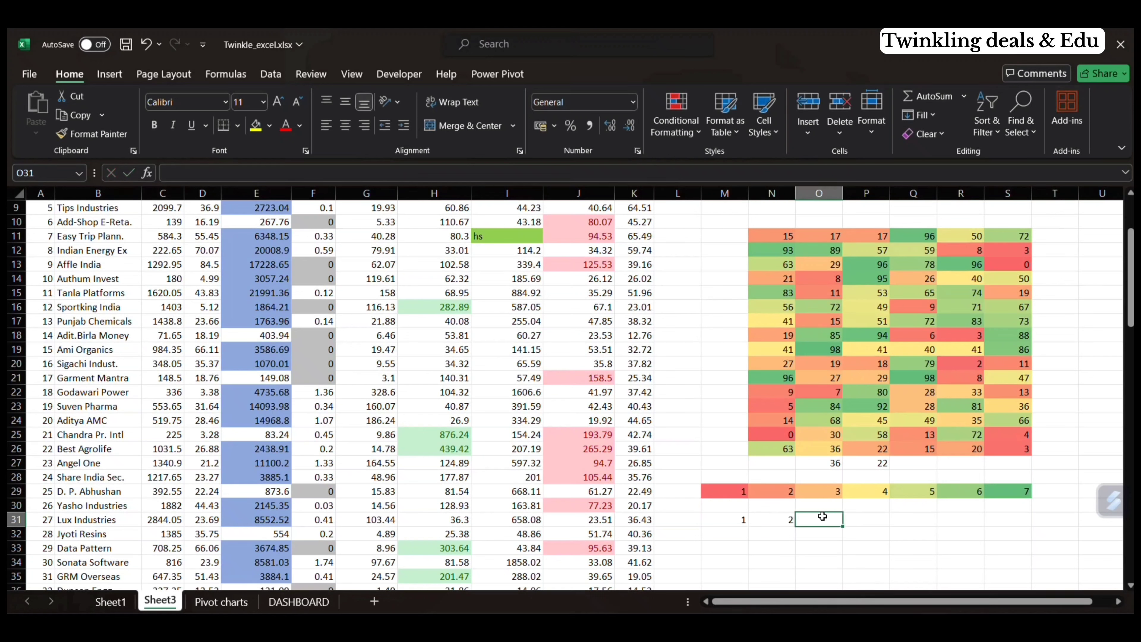
{"action": "type", "text": "3"}
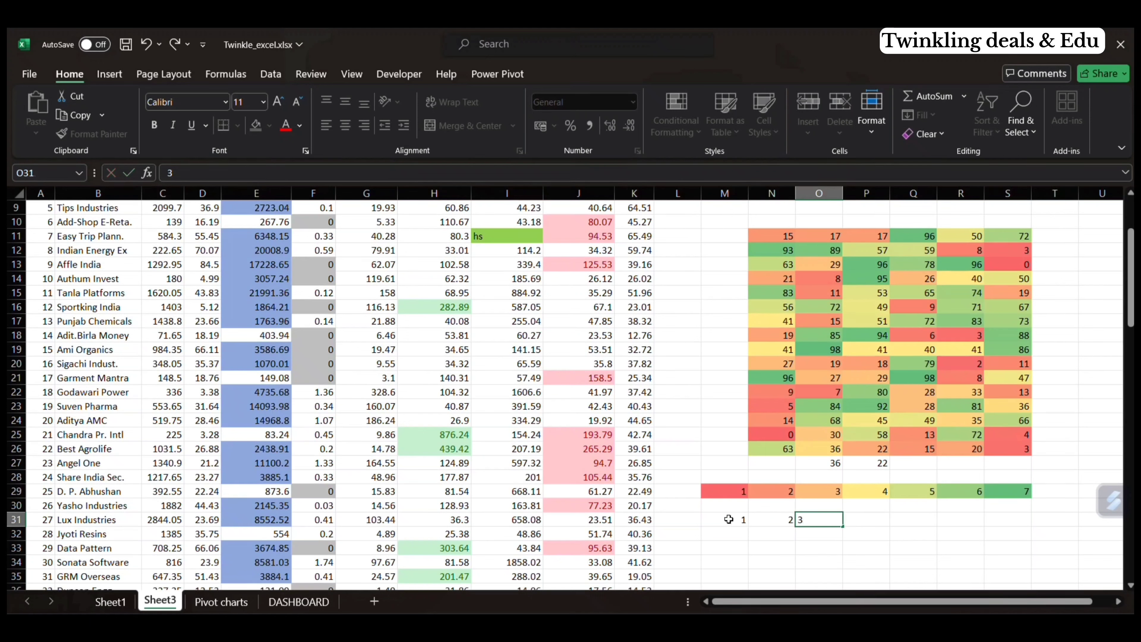
Step: Fill M31 across to S31 as a series from 1 to 7
{"action": "left_click", "coordinate": [729, 519]}
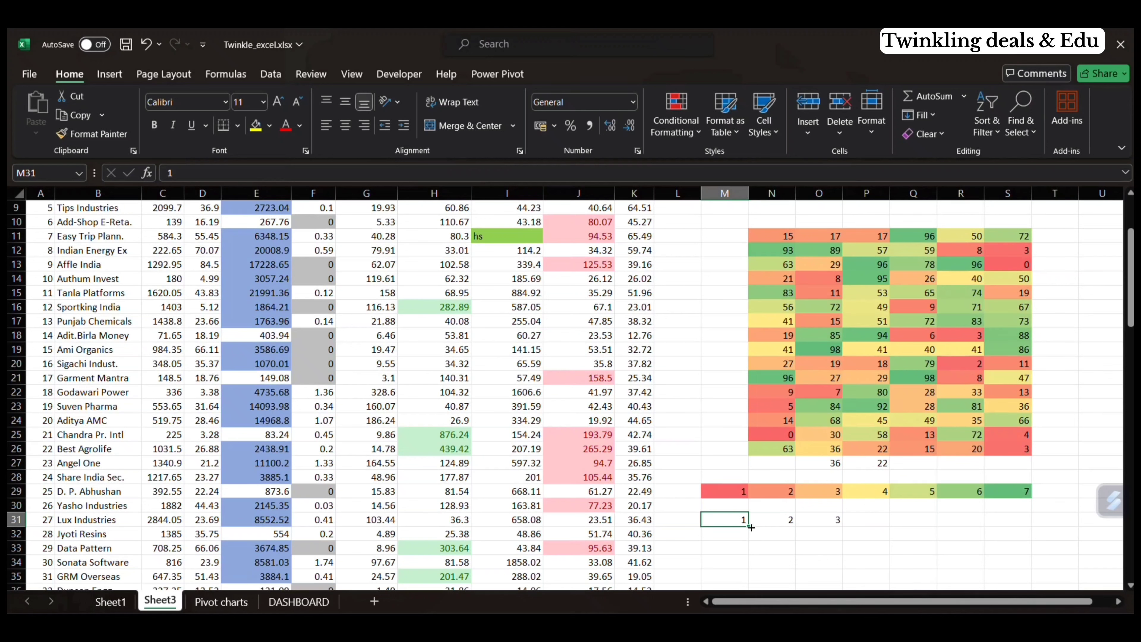
{"action": "left_click_drag", "start_coordinate": [750, 527], "coordinate": [1038, 525]}
{"action": "left_click", "coordinate": [1051, 537]}
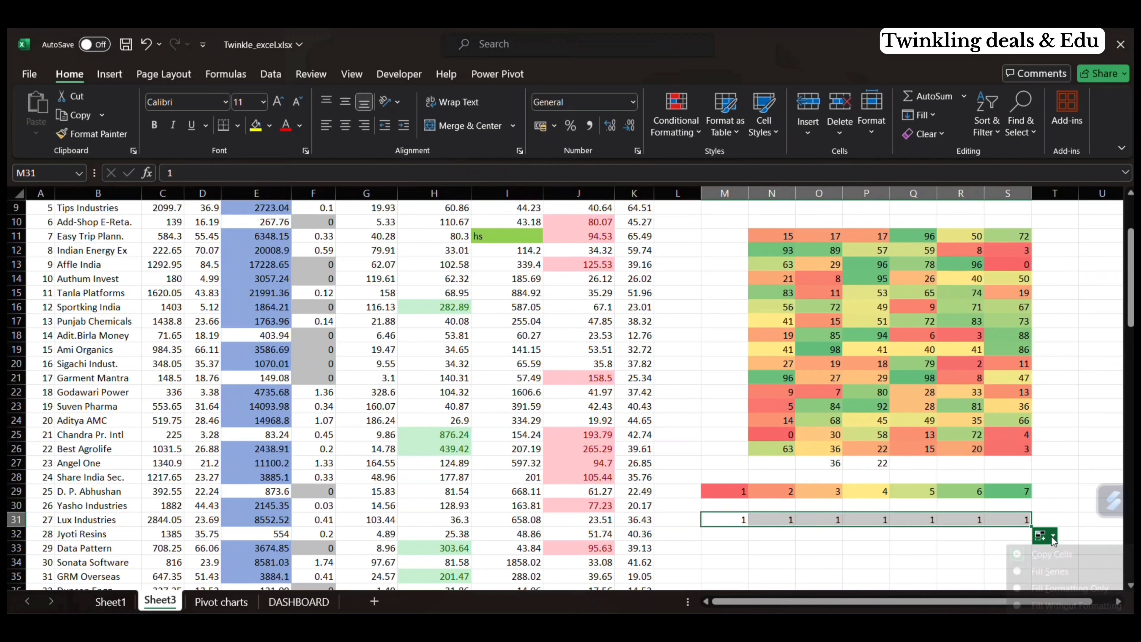
{"action": "left_click", "coordinate": [1046, 570]}
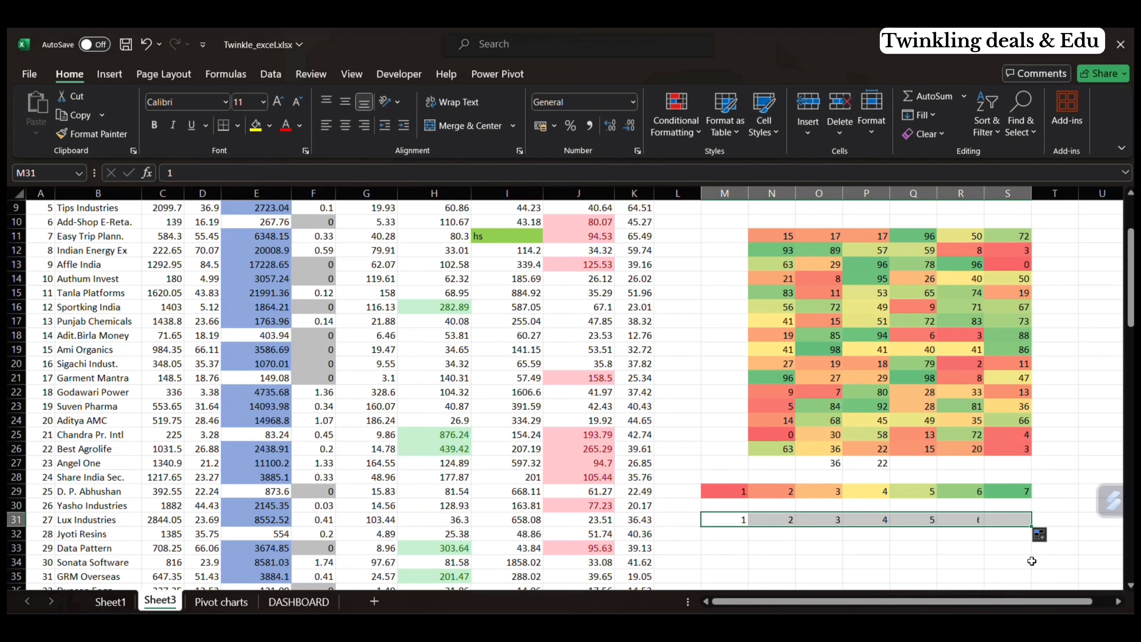
Step: Apply the Red - Yellow - Green color scale to M31:S31
{"action": "left_click", "coordinate": [684, 135]}
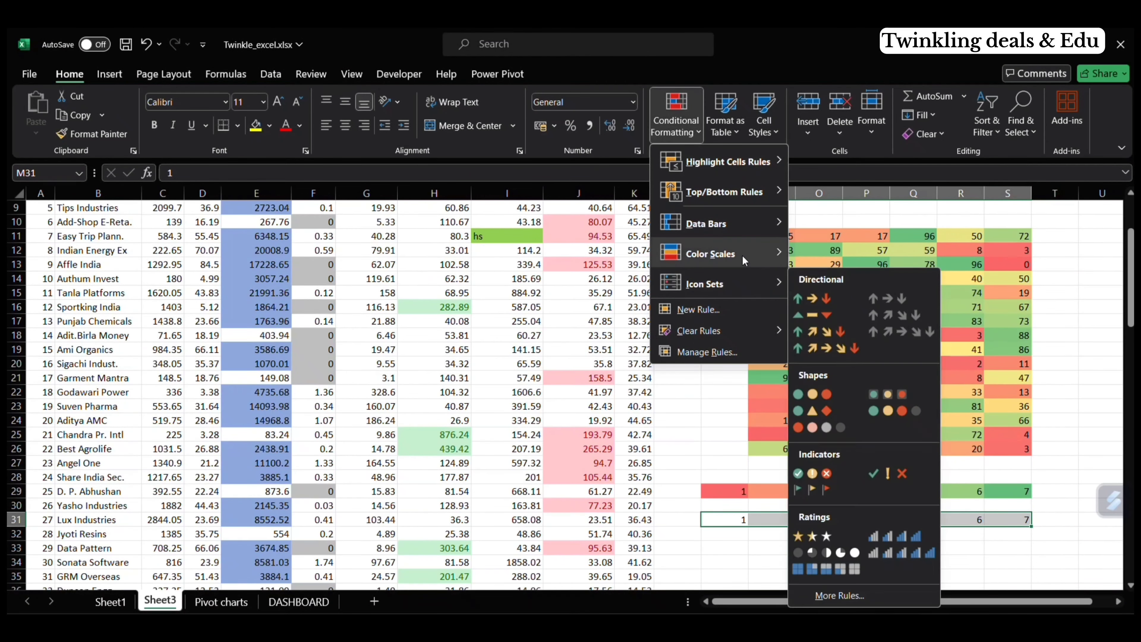
{"action": "mouse_move", "coordinate": [743, 257]}
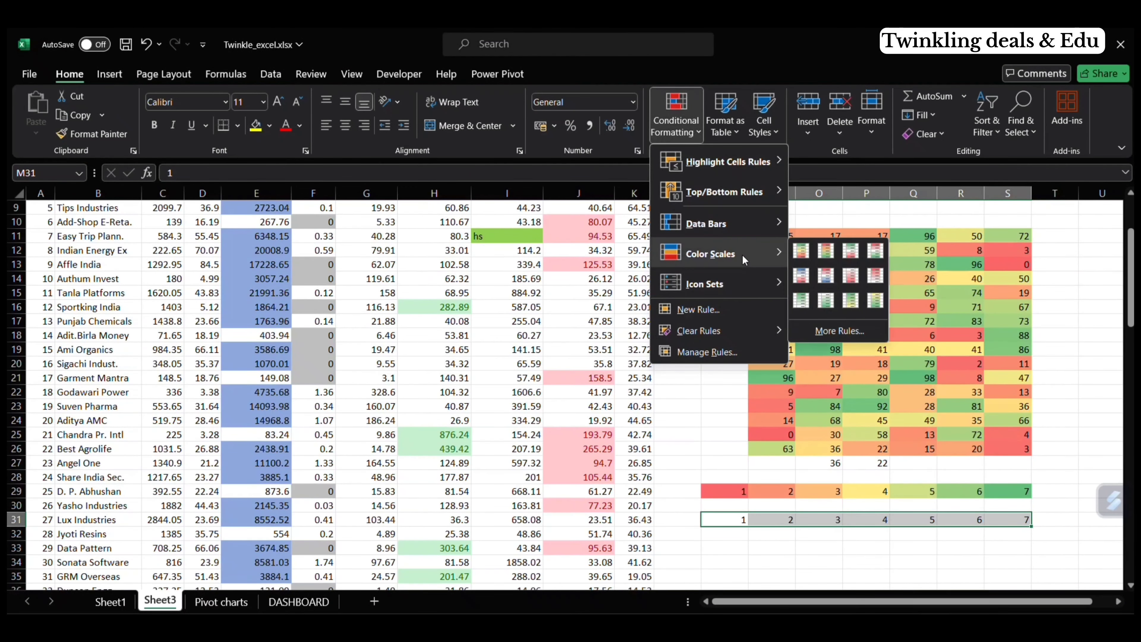
{"action": "left_click", "coordinate": [825, 250]}
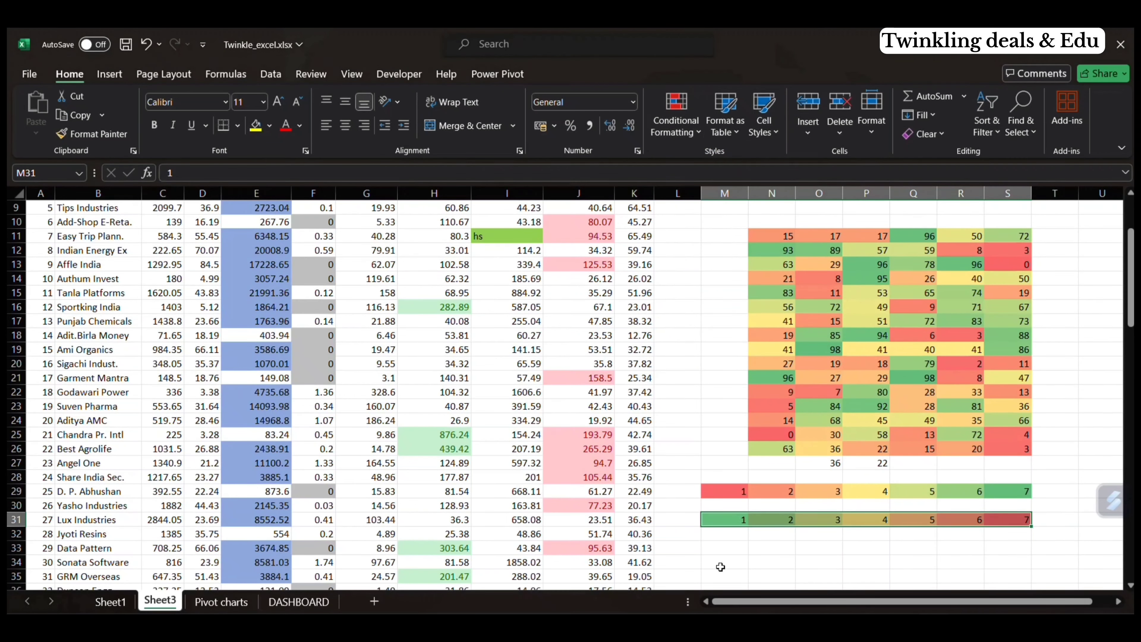
Step: Enter 1 in M33 and copy it across to S33
{"action": "left_click", "coordinate": [721, 553]}
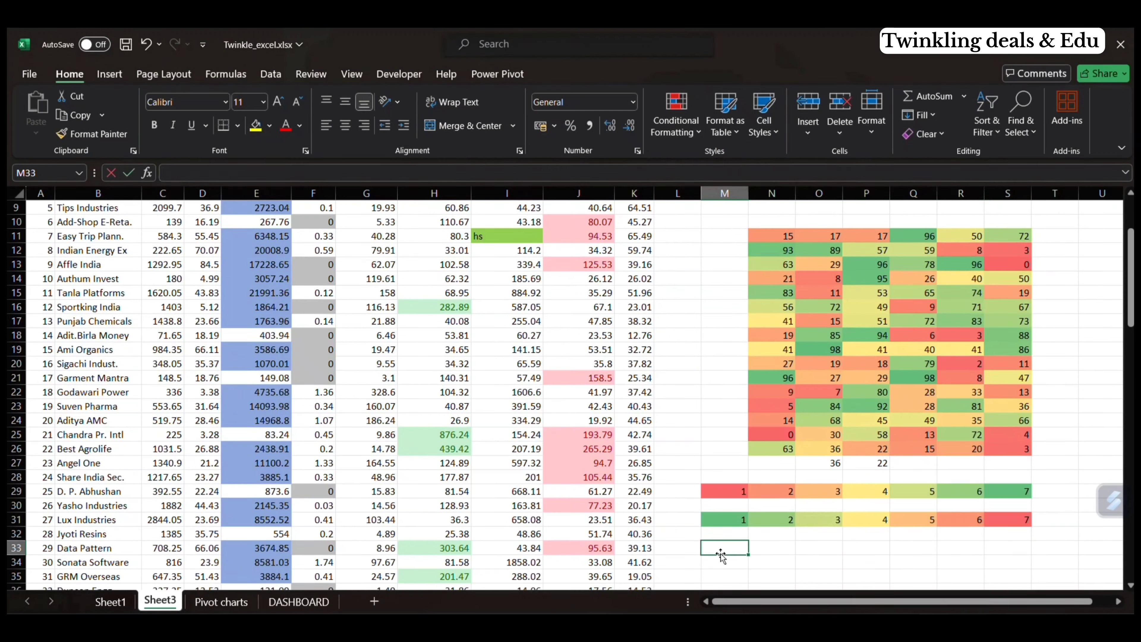
{"action": "type", "text": "1"}
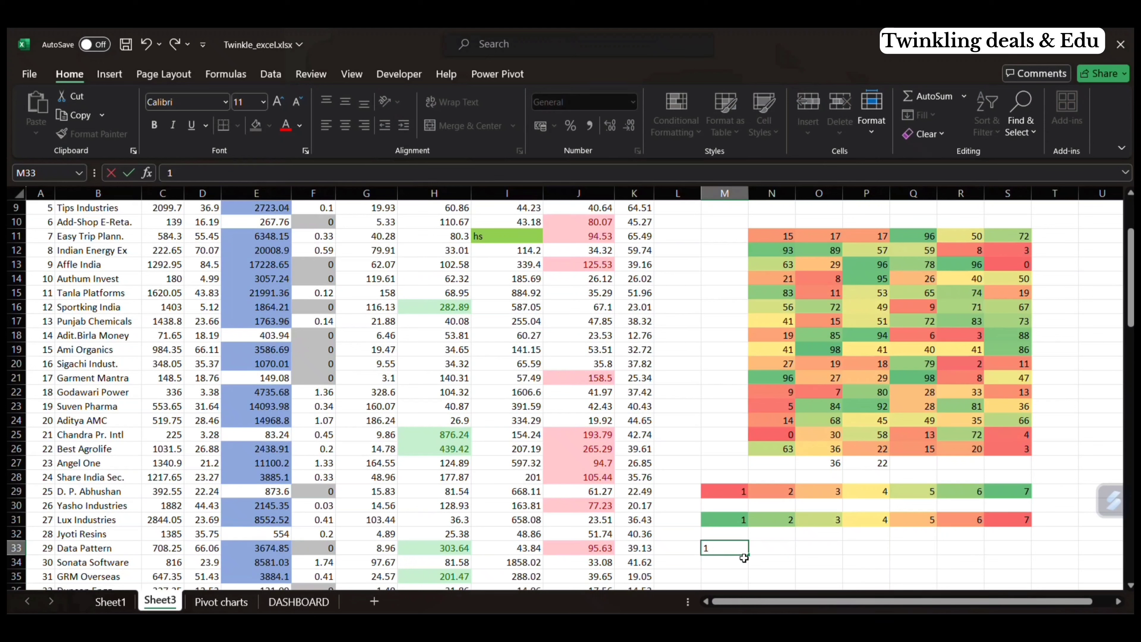
{"action": "left_click_drag", "start_coordinate": [748, 557], "coordinate": [1030, 559]}
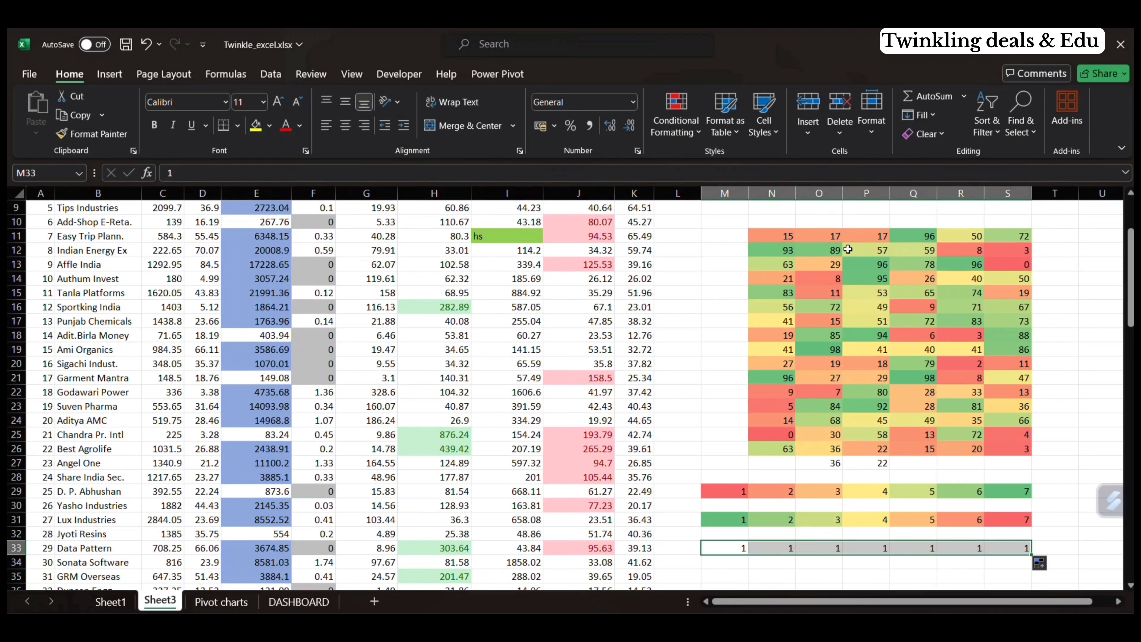
Step: Apply the two-color Green - White color scale to M33:S33
{"action": "left_click", "coordinate": [654, 118]}
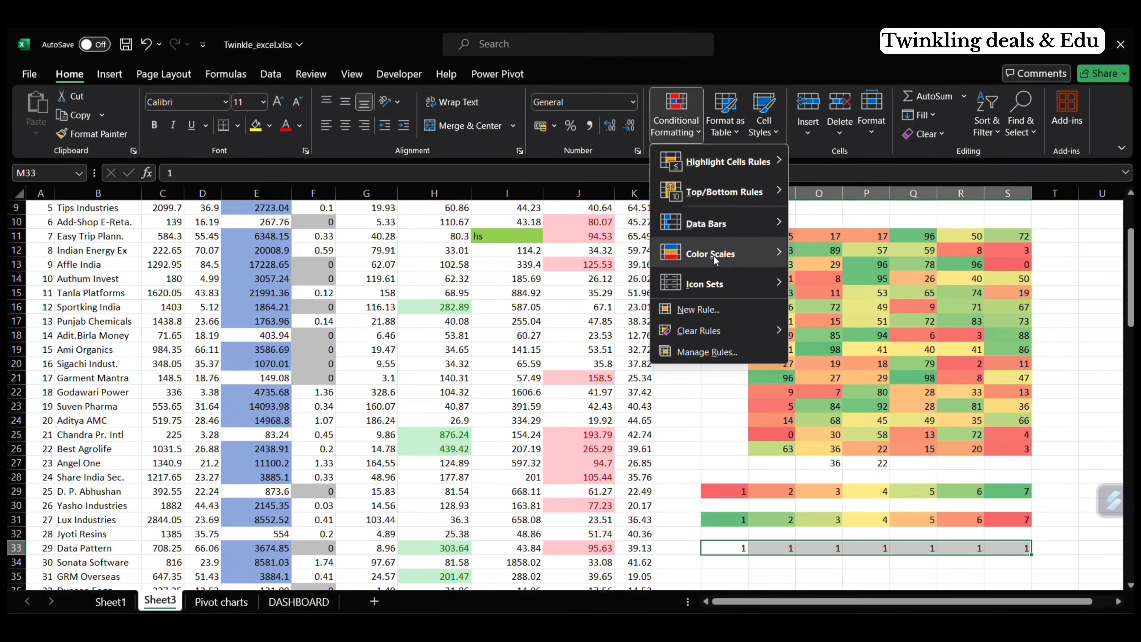
{"action": "mouse_move", "coordinate": [716, 259]}
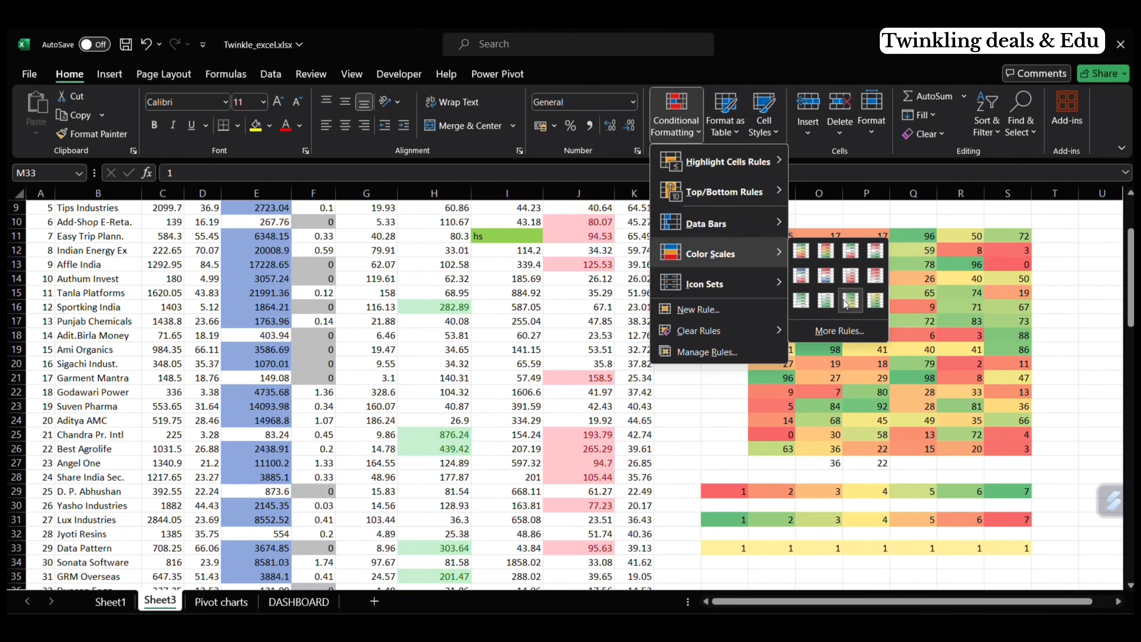
{"action": "left_click", "coordinate": [801, 300]}
Step: Convert the copied values in M33:S33 to a fill series from 1 to 7
{"action": "left_click_drag", "start_coordinate": [745, 556], "coordinate": [1043, 573]}
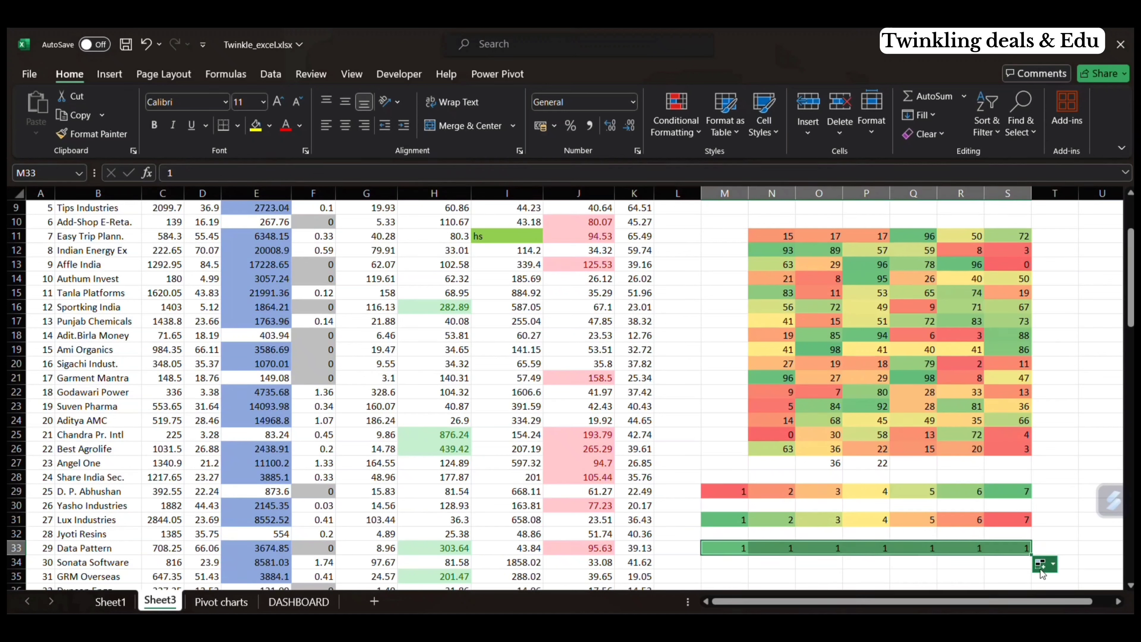
{"action": "left_click", "coordinate": [1046, 566]}
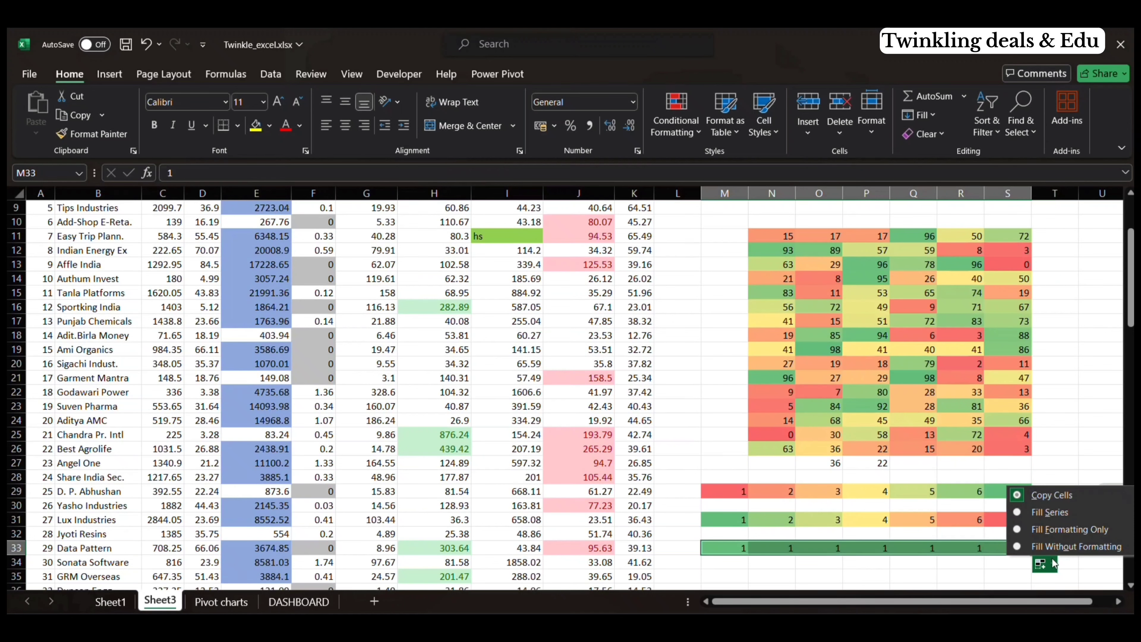
{"action": "left_click", "coordinate": [1066, 516]}
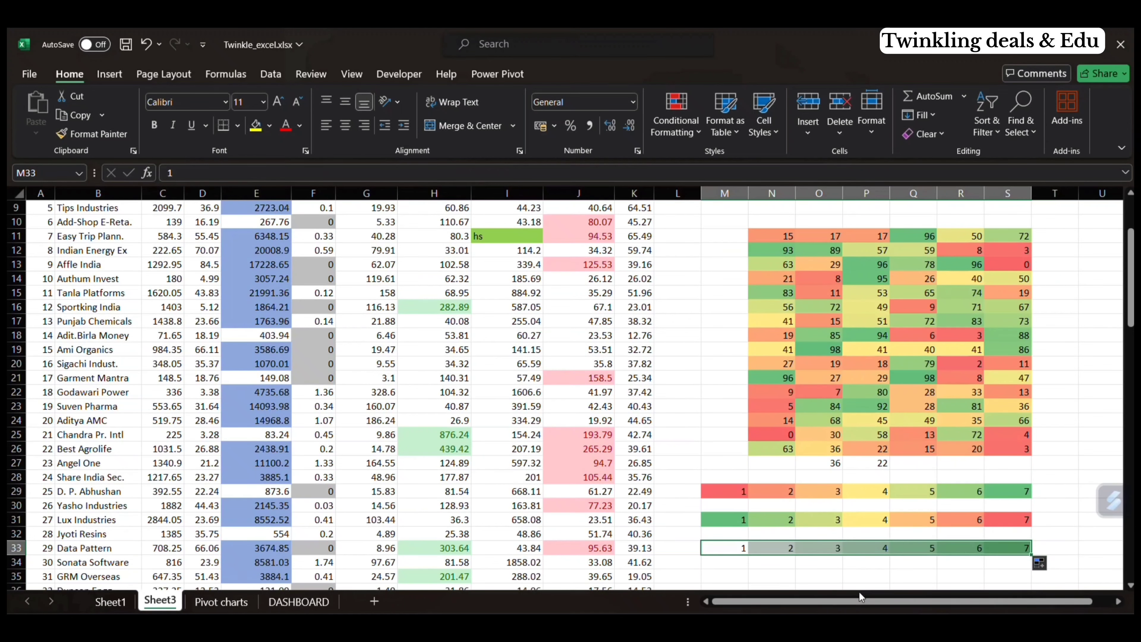
{"action": "left_click", "coordinate": [802, 565]}
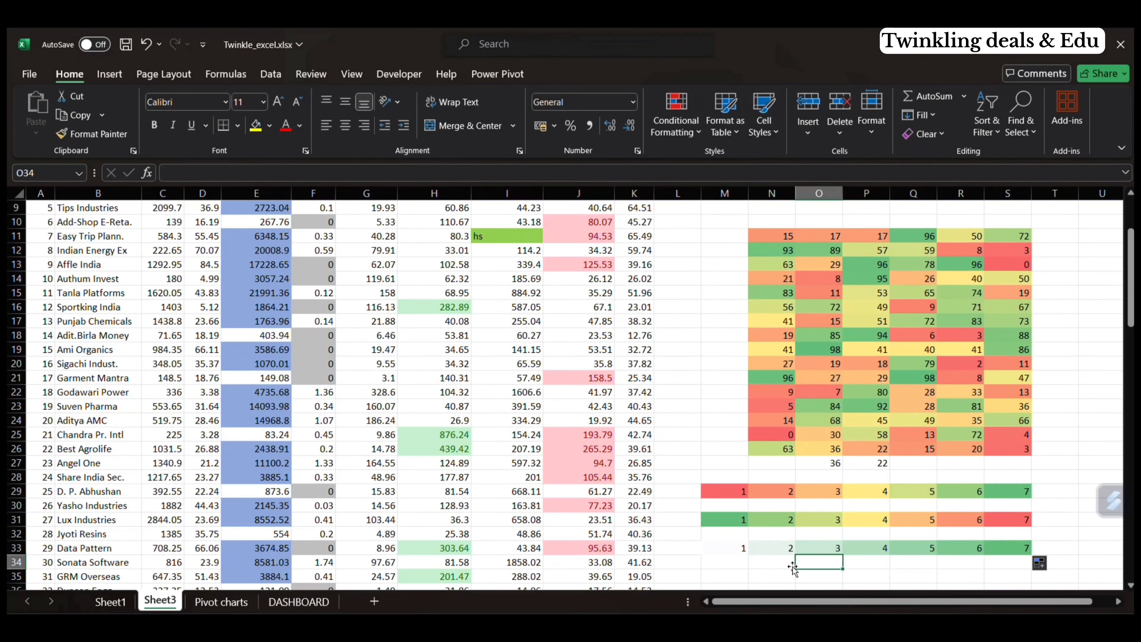
Step: Enter -1, 0 and 1 down column M in cells M35:M37
{"action": "scroll", "coordinate": [802, 566], "scroll_direction": "down", "scroll_amount": 1}
{"action": "left_click", "coordinate": [723, 532]}
{"action": "type", "text": "-1"}
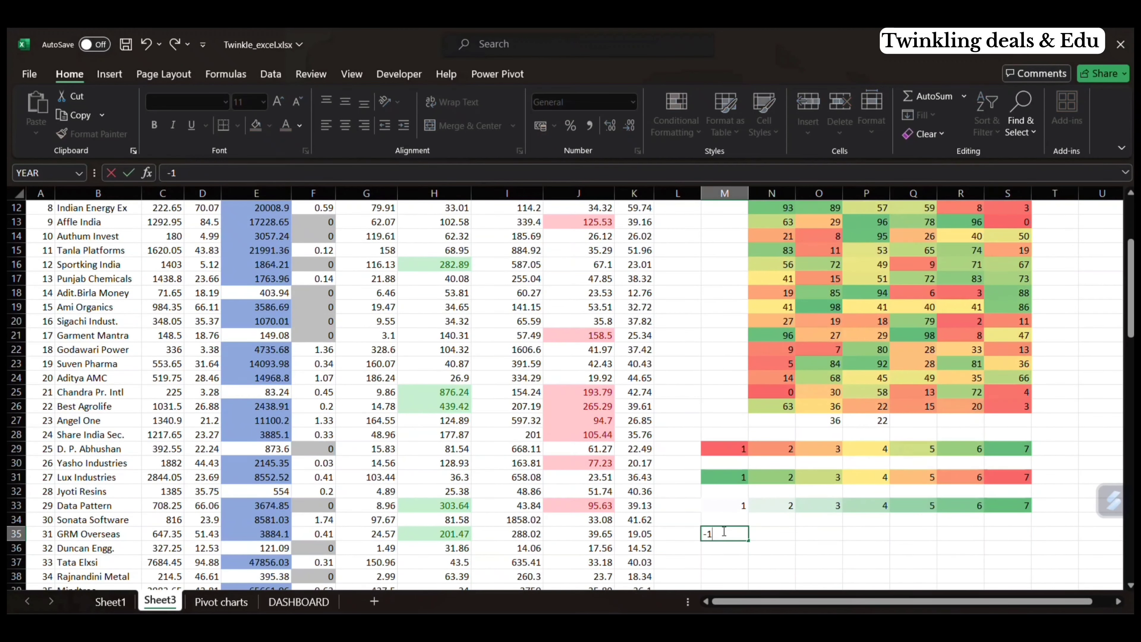
{"action": "key", "text": "Return"}
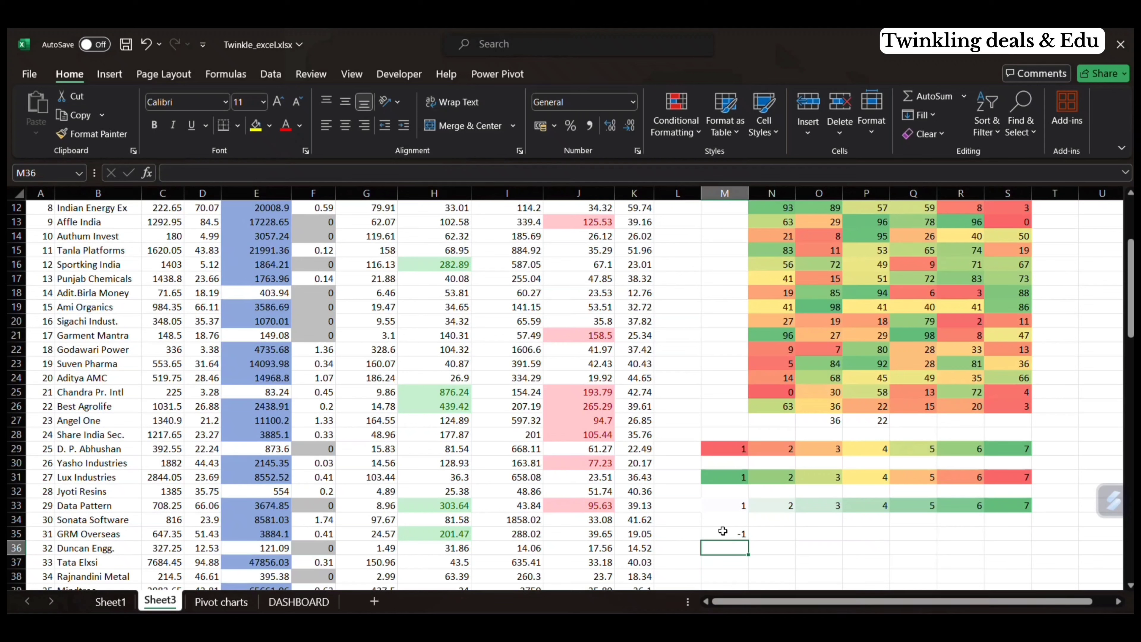
{"action": "type", "text": "0"}
{"action": "key", "text": "Return"}
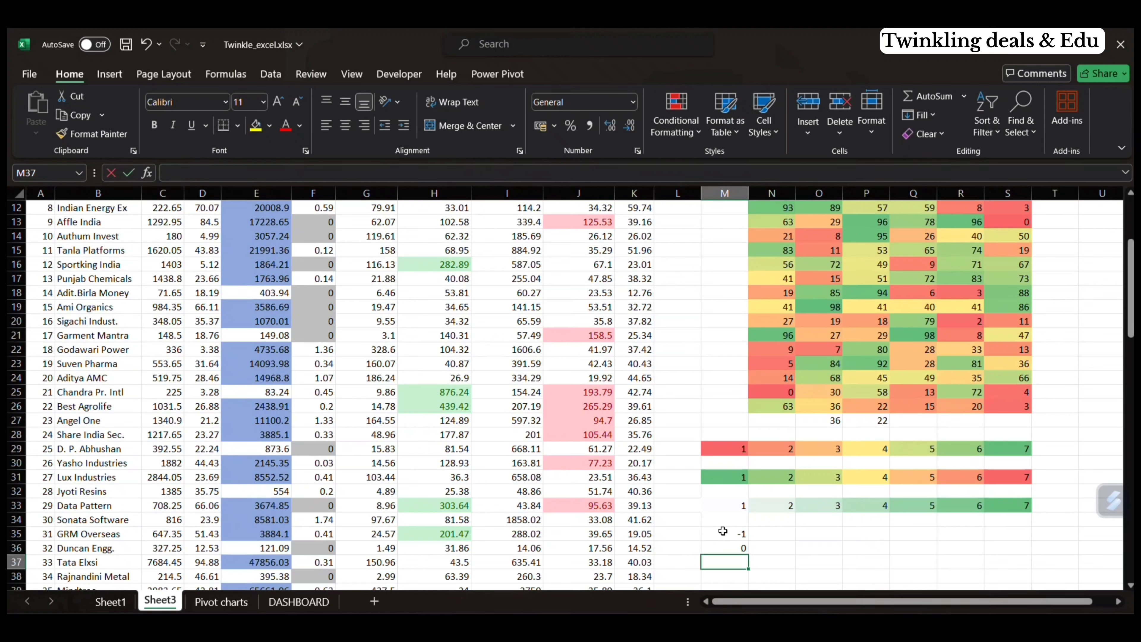
{"action": "type", "text": "1"}
{"action": "key", "text": "Return"}
Step: Apply the directional icon set of three colored arrows to M34:M37
{"action": "left_click_drag", "start_coordinate": [724, 562], "coordinate": [724, 520]}
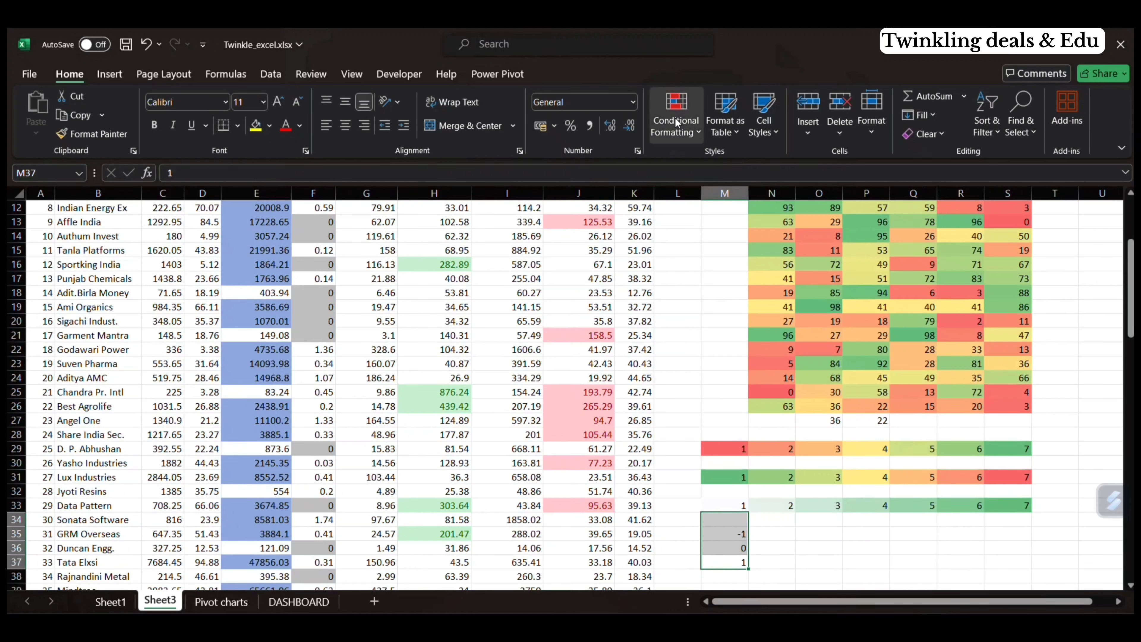
{"action": "left_click", "coordinate": [698, 133]}
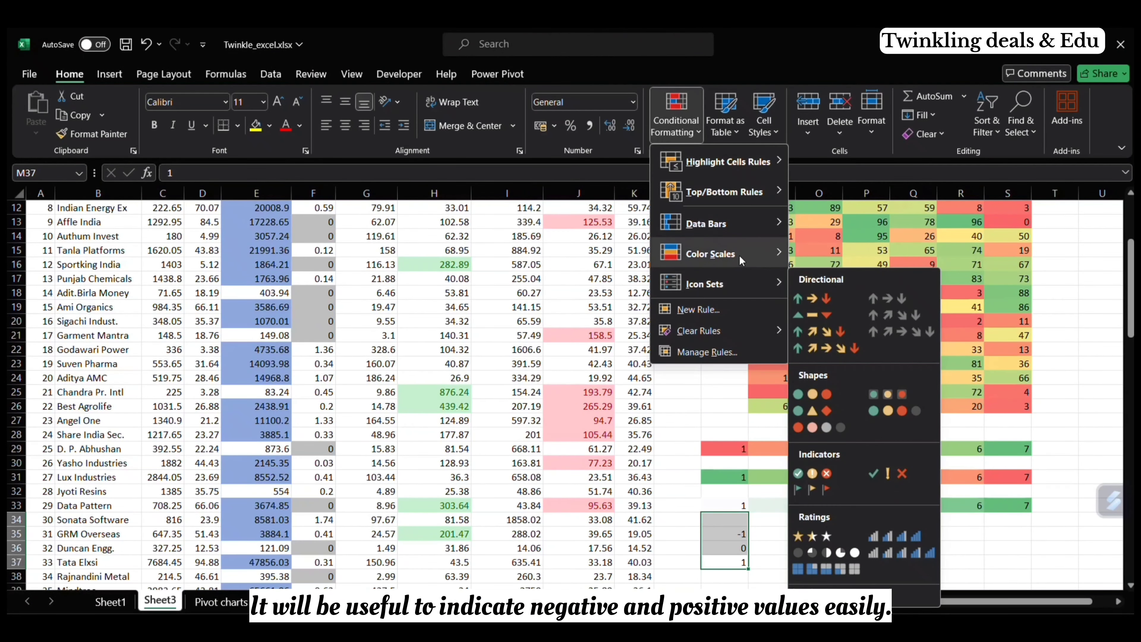
{"action": "mouse_move", "coordinate": [741, 258]}
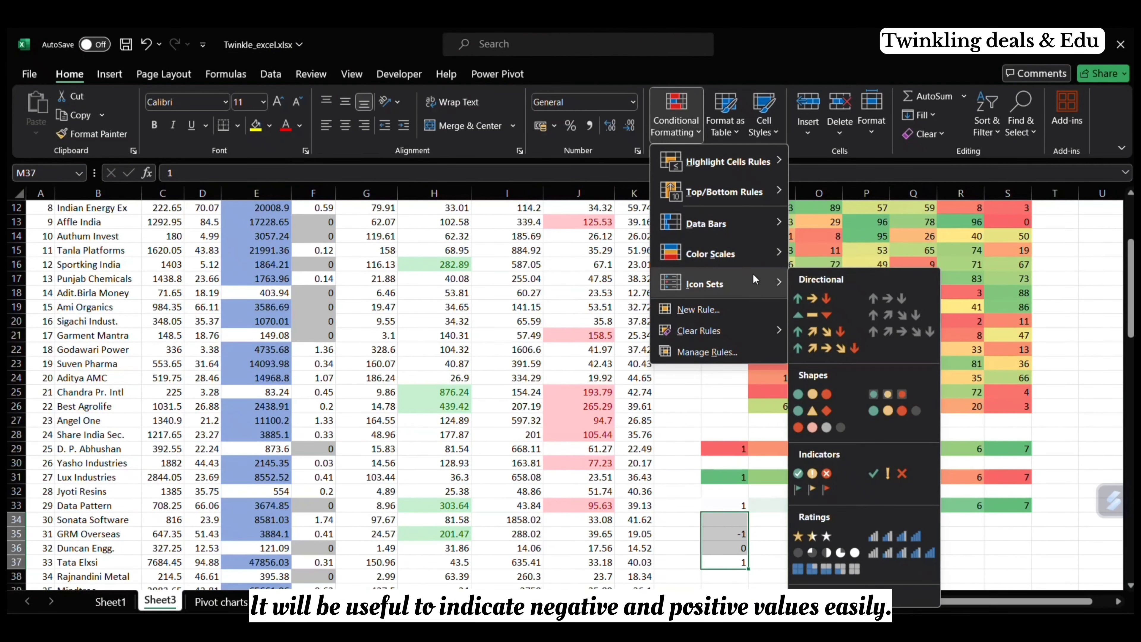
{"action": "left_click", "coordinate": [832, 299]}
{"action": "left_click", "coordinate": [787, 547]}
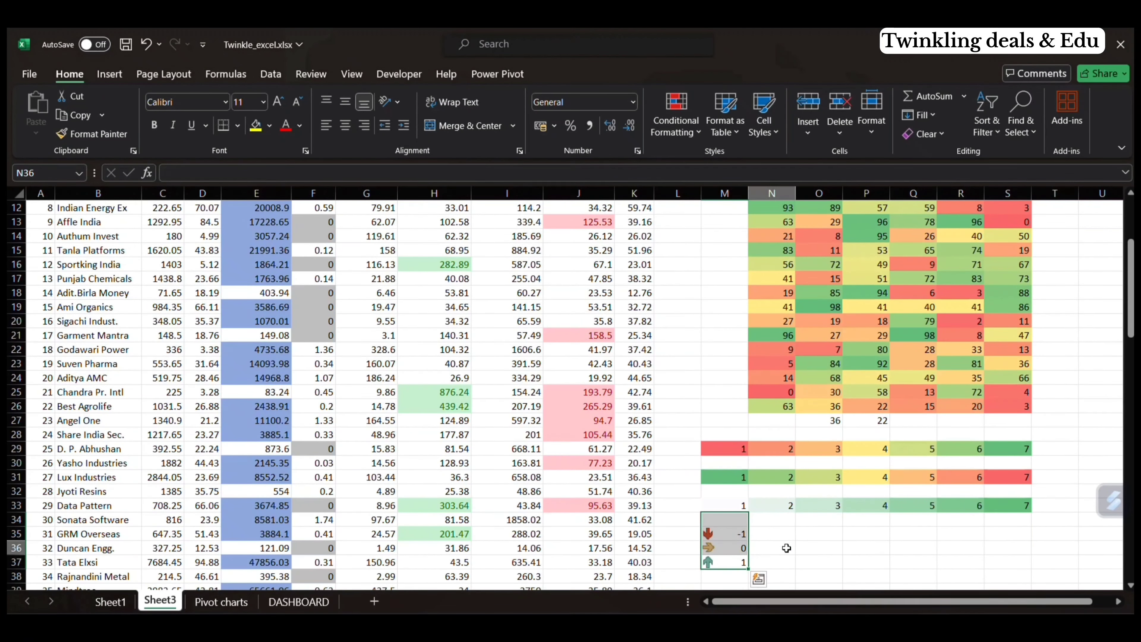
Step: Enter the text -ve values in cell O35
{"action": "left_click", "coordinate": [806, 534]}
{"action": "type", "text": "-ve"}
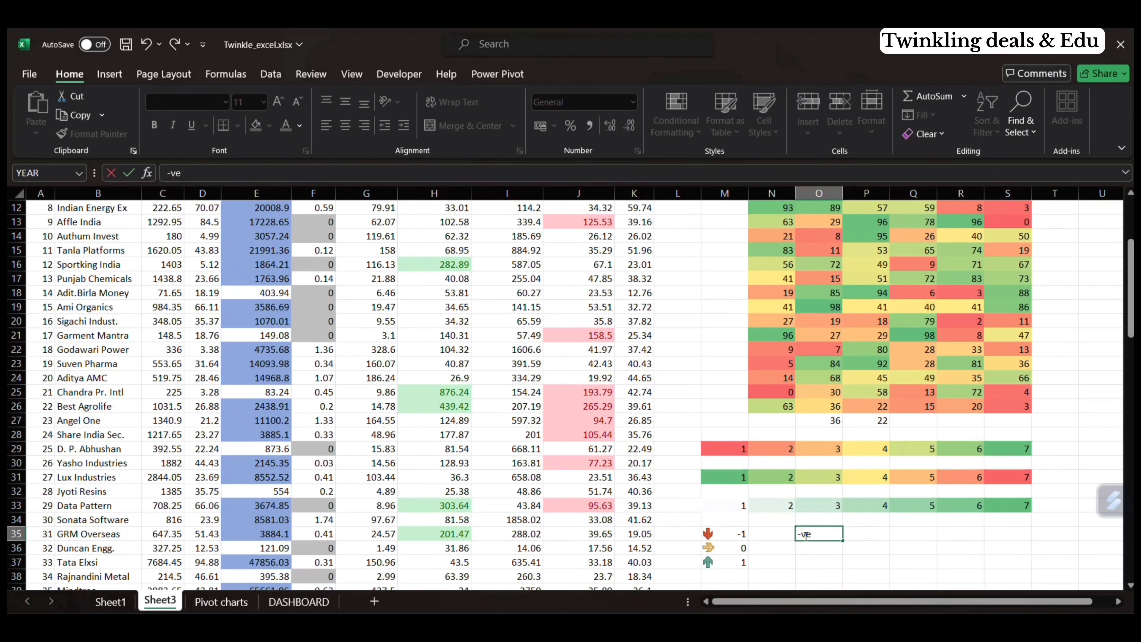
{"action": "type", "text": " va"}
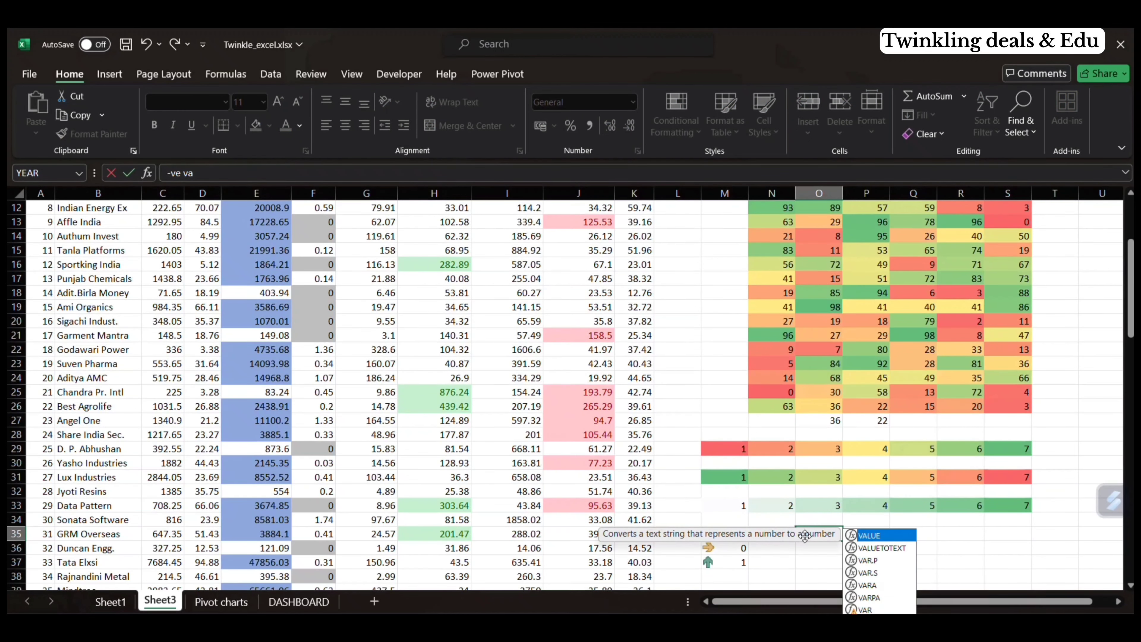
{"action": "type", "text": "lues"}
{"action": "key", "text": "Return"}
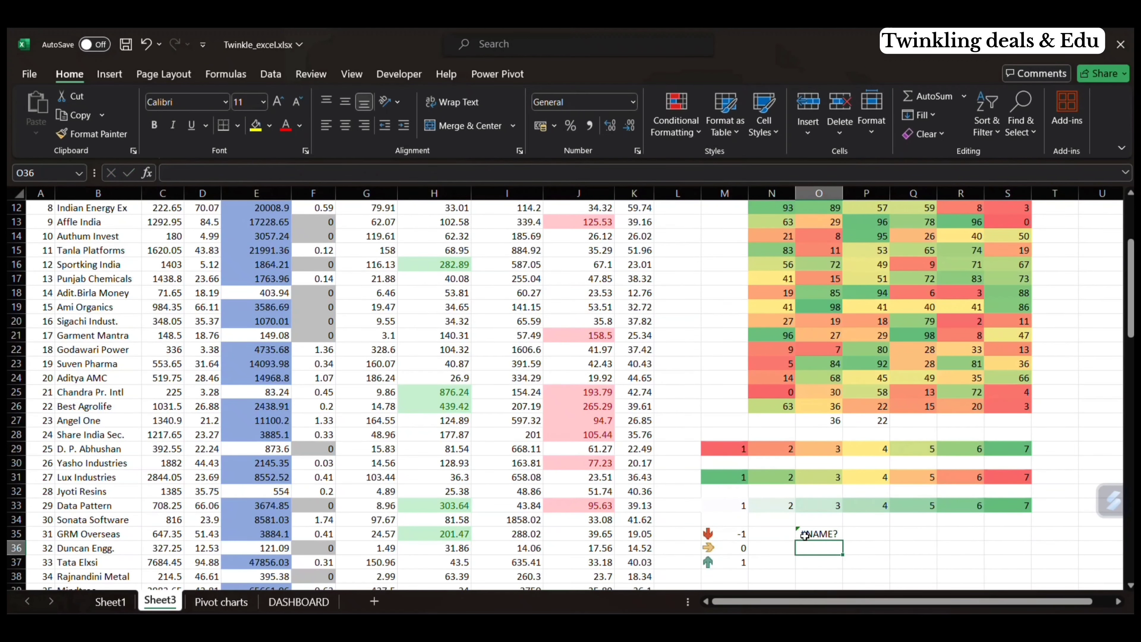
Step: Switch to ChatGPT and send the prompt "in an excel sheet identify there is an error or not , and want highlight it"
{"action": "mouse_move", "coordinate": [637, 631]}
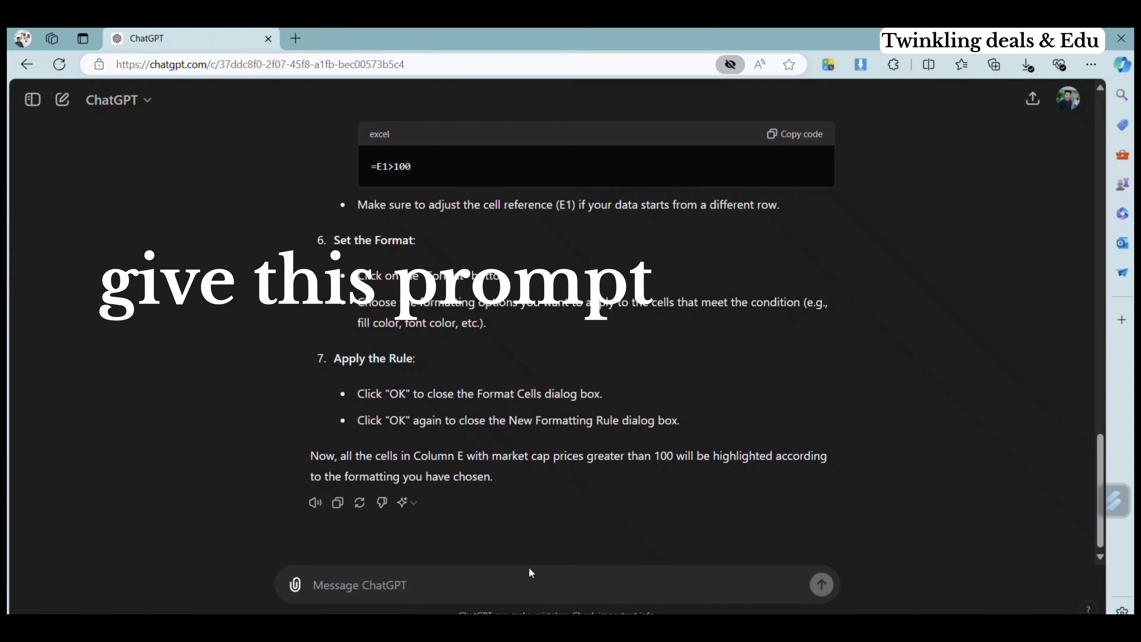
{"action": "type", "text": "in a"}
{"action": "key", "text": "BackSpace"}
{"action": "key", "text": "BackSpace"}
{"action": "type", "text": "an excel shee"}
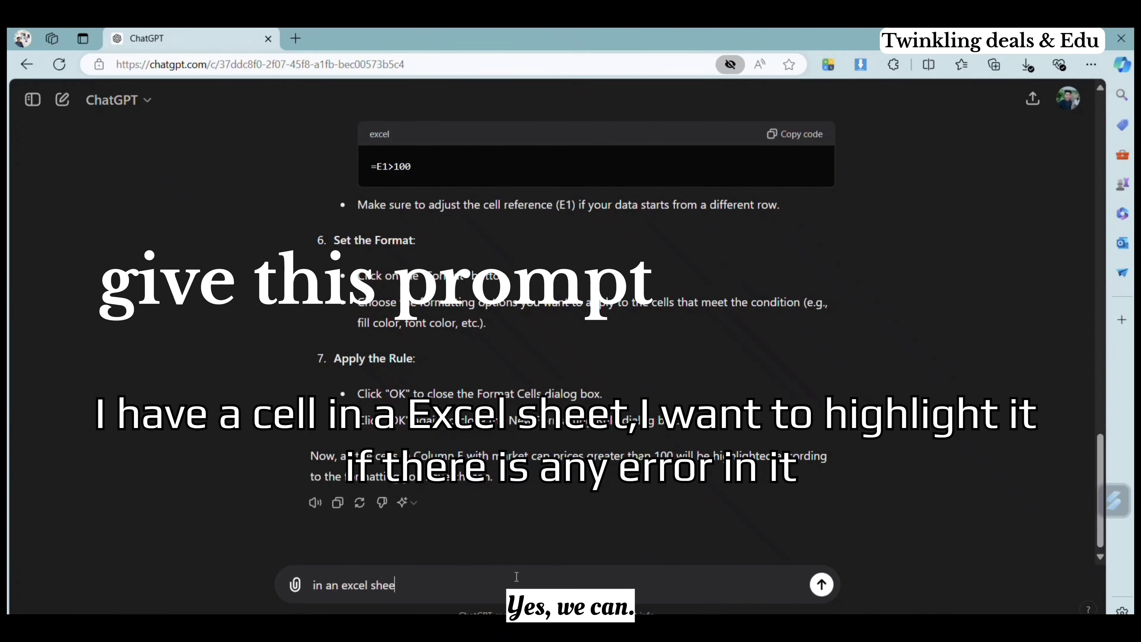
{"action": "type", "text": "t identify there is an error or n"}
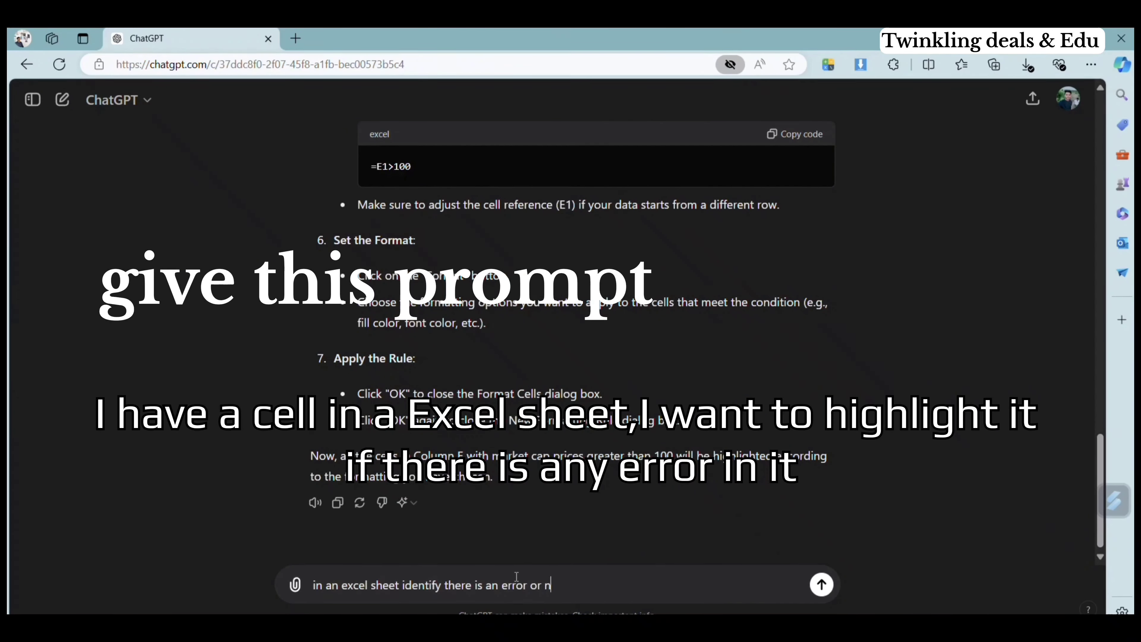
{"action": "type", "text": "ot , and want highlight"}
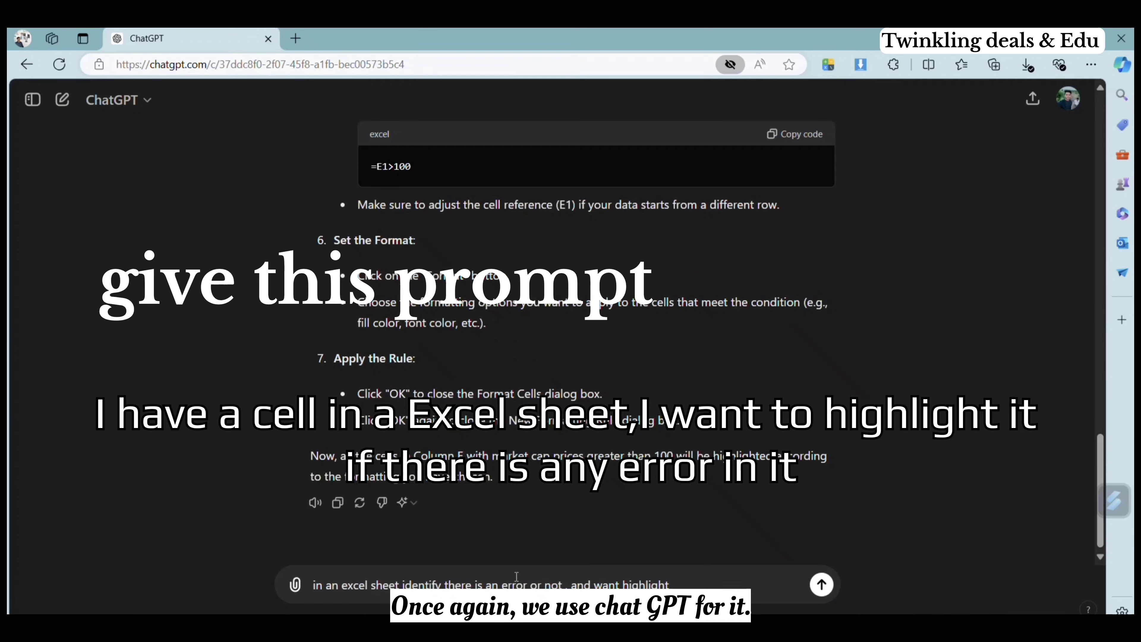
{"action": "type", "text": " it"}
{"action": "key", "text": "Return"}
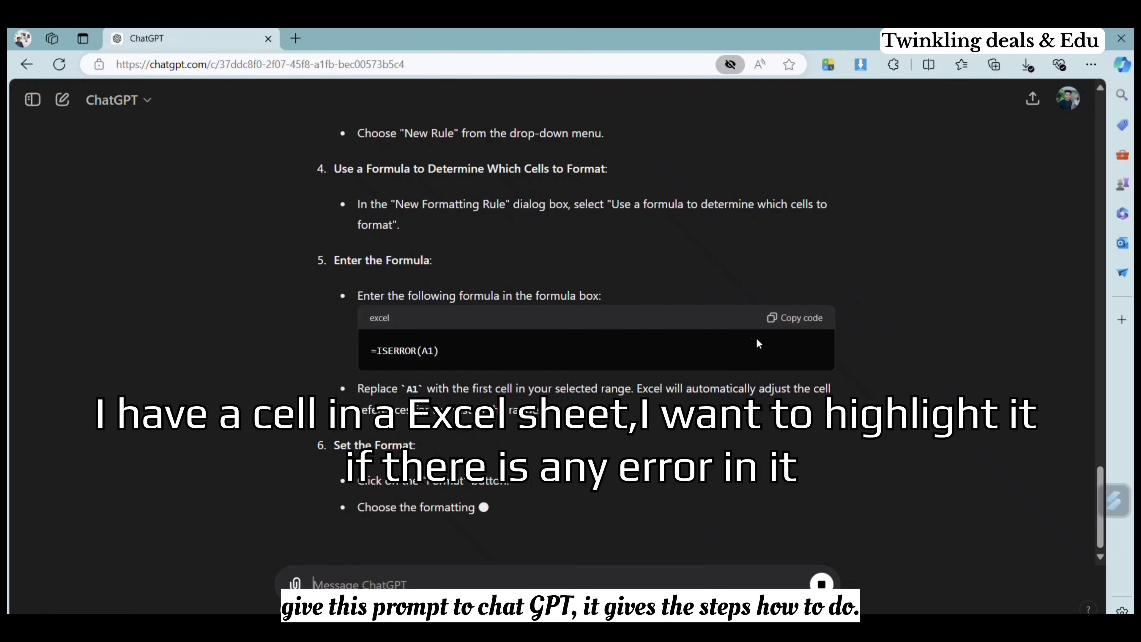
Step: Copy the suggested =ISERROR(A1) formula from the ChatGPT answer and return to the Excel workbook
{"action": "left_click", "coordinate": [795, 318]}
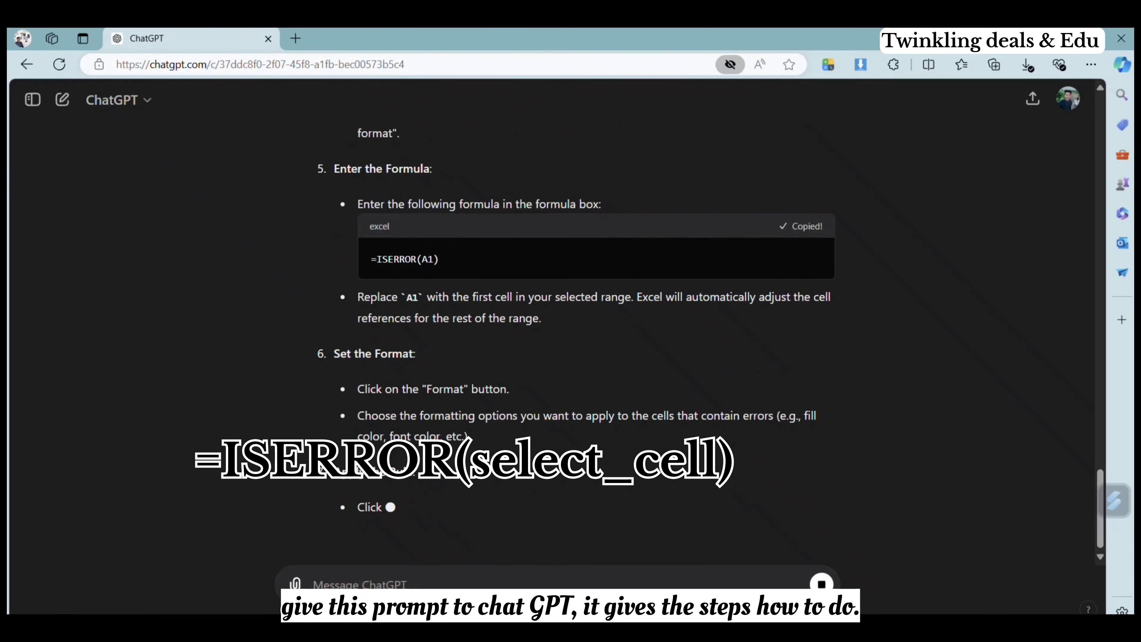
{"action": "mouse_move", "coordinate": [737, 623]}
{"action": "left_click", "coordinate": [737, 564]}
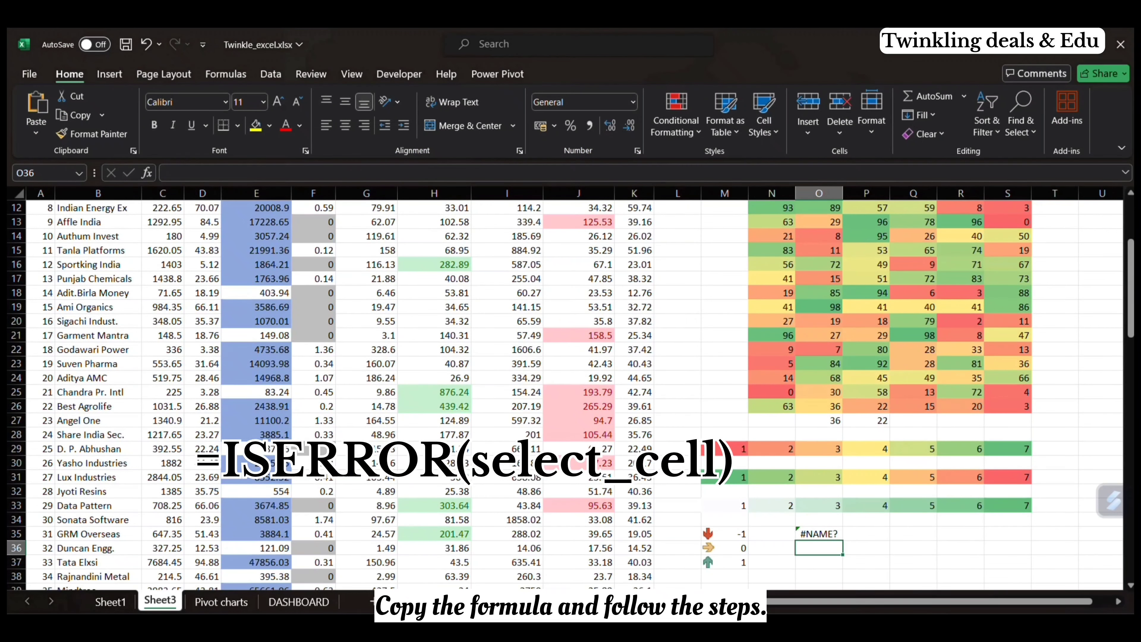
Step: Set up a new formula-based conditional formatting rule for O35 with the formula =iserror($O$35)
{"action": "left_click", "coordinate": [820, 533]}
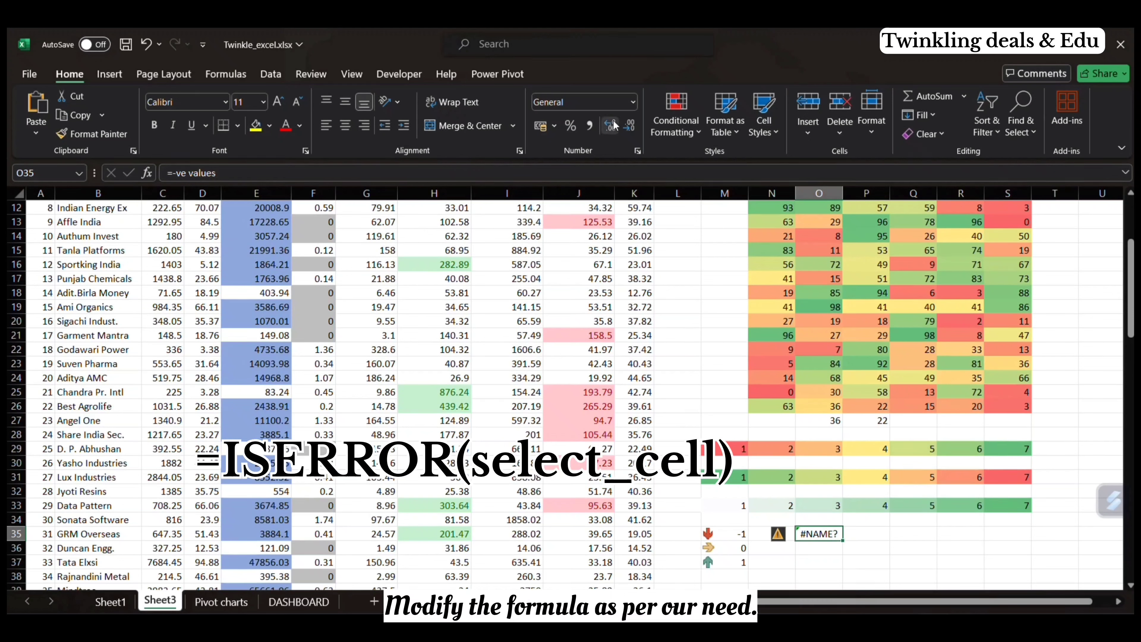
{"action": "left_click", "coordinate": [668, 127]}
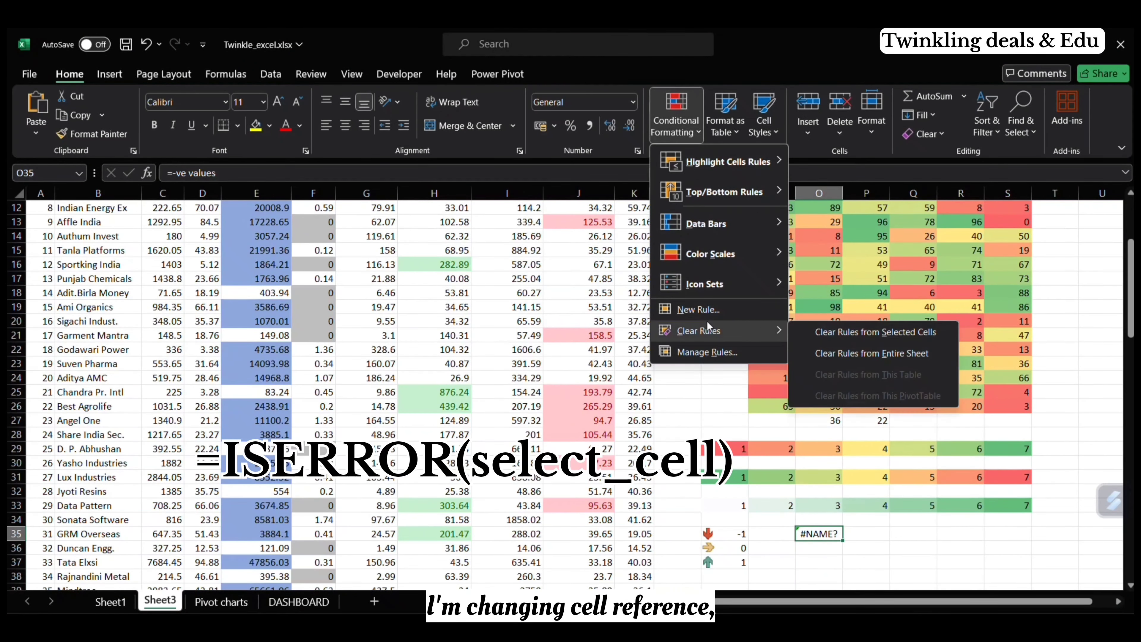
{"action": "left_click", "coordinate": [717, 311]}
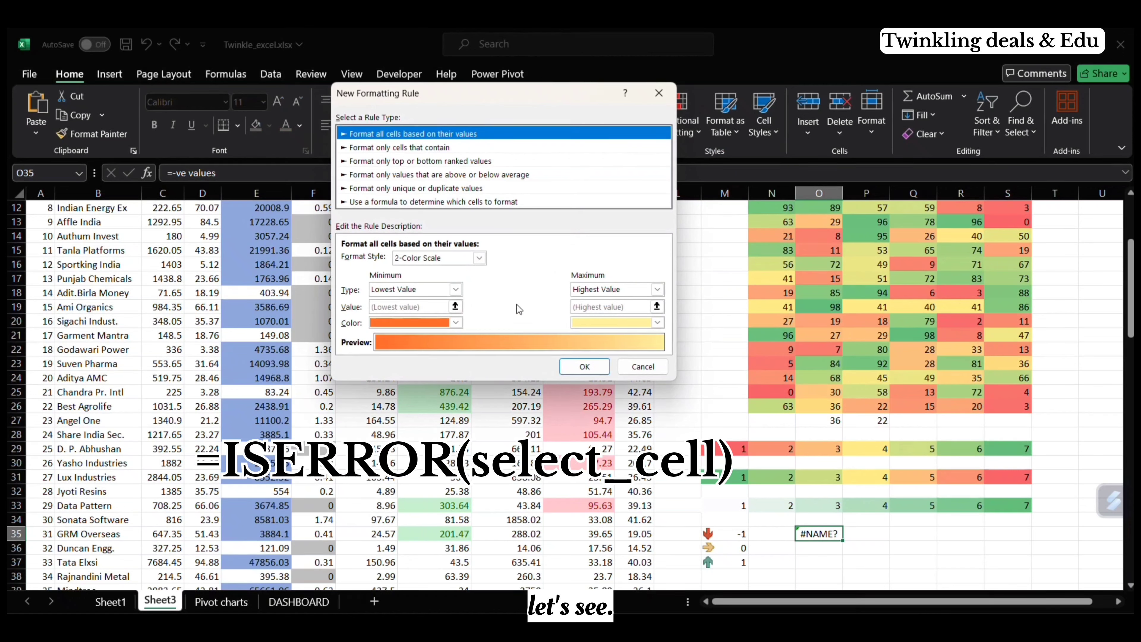
{"action": "left_click", "coordinate": [479, 202]}
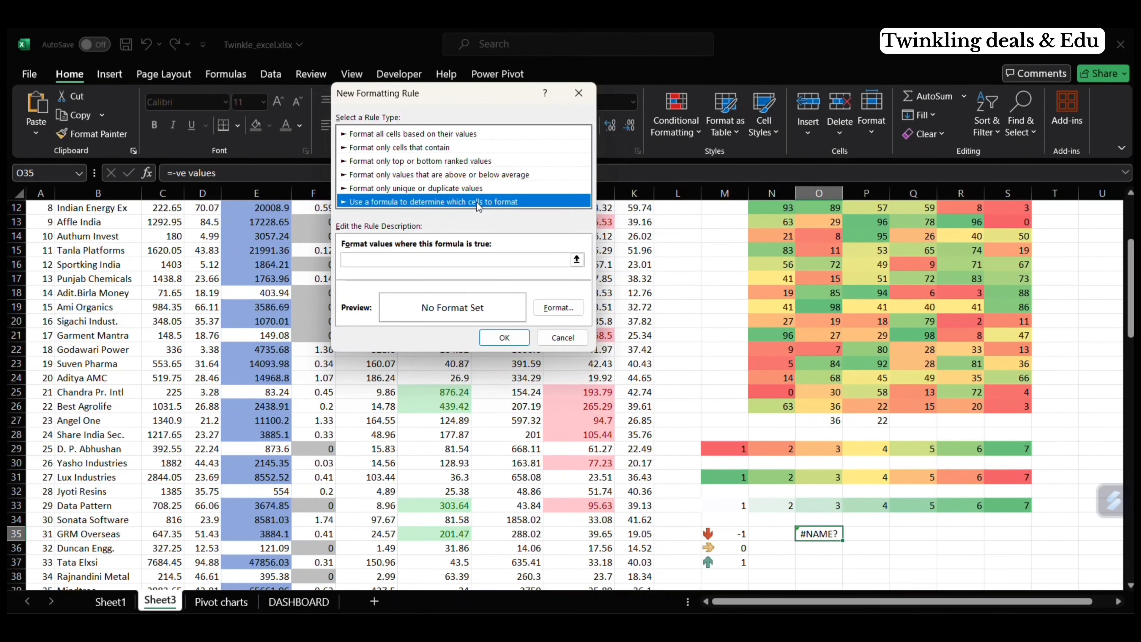
{"action": "left_click", "coordinate": [440, 258]}
{"action": "type", "text": "=is"}
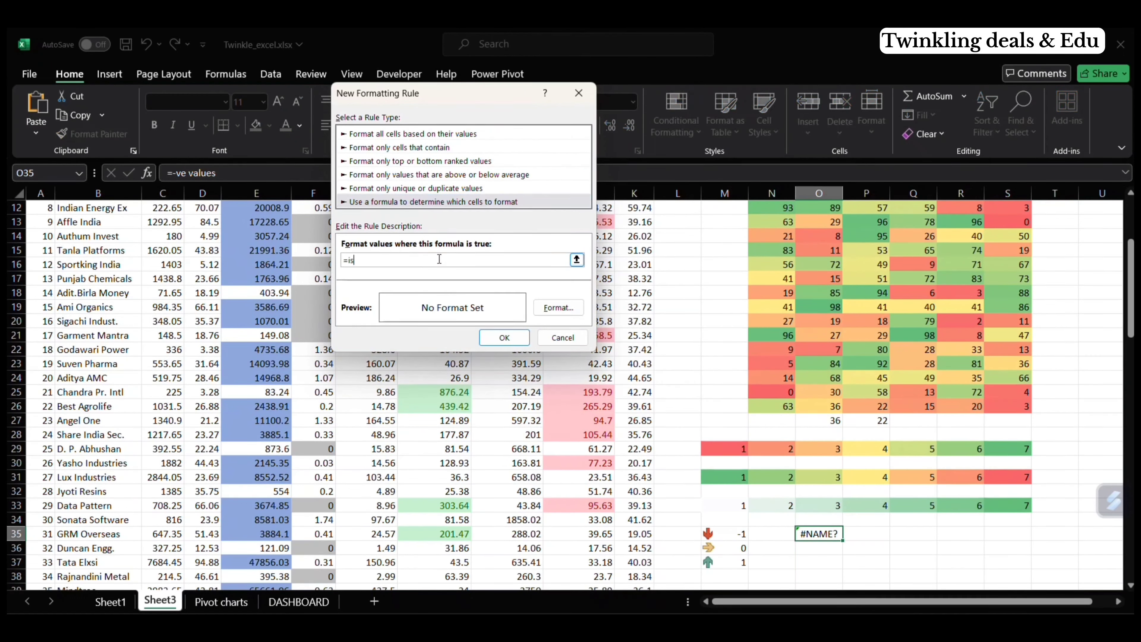
{"action": "type", "text": "error("}
{"action": "left_click", "coordinate": [821, 536]}
{"action": "type", "text": ")"}
Step: Give the error rule a purple fill with white font and apply it to O35
{"action": "left_click", "coordinate": [553, 308]}
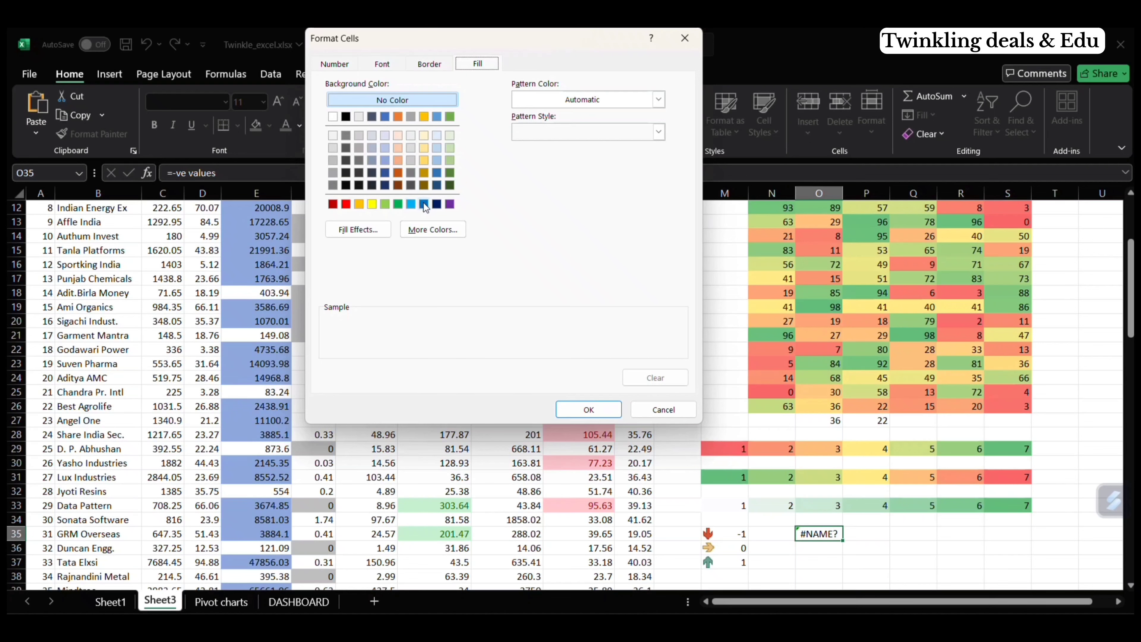
{"action": "left_click", "coordinate": [440, 204]}
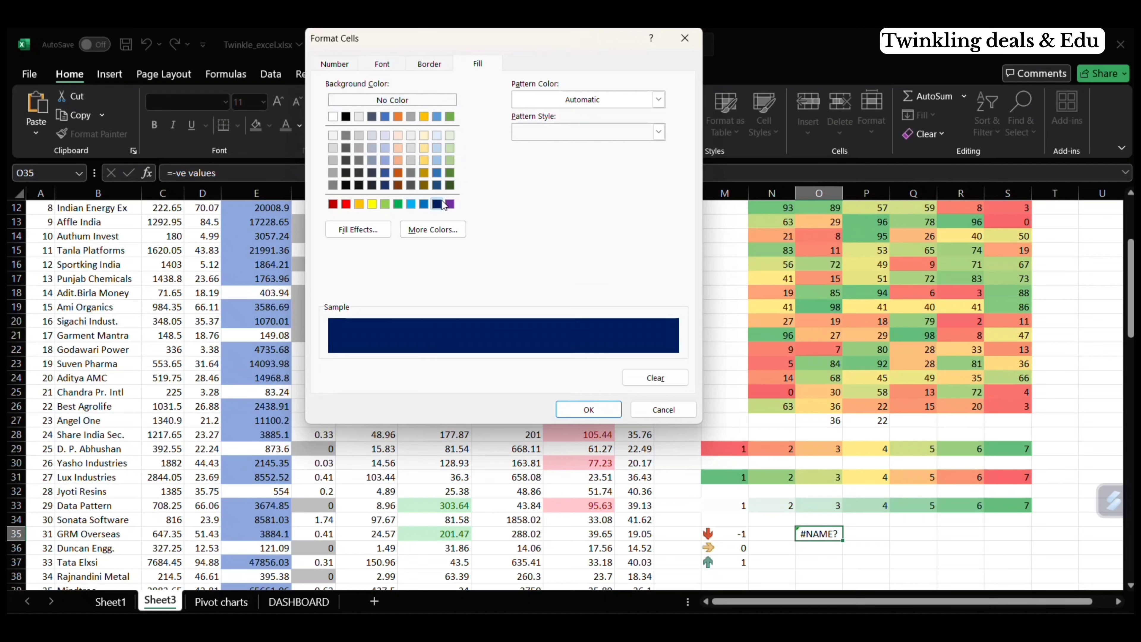
{"action": "left_click", "coordinate": [450, 204]}
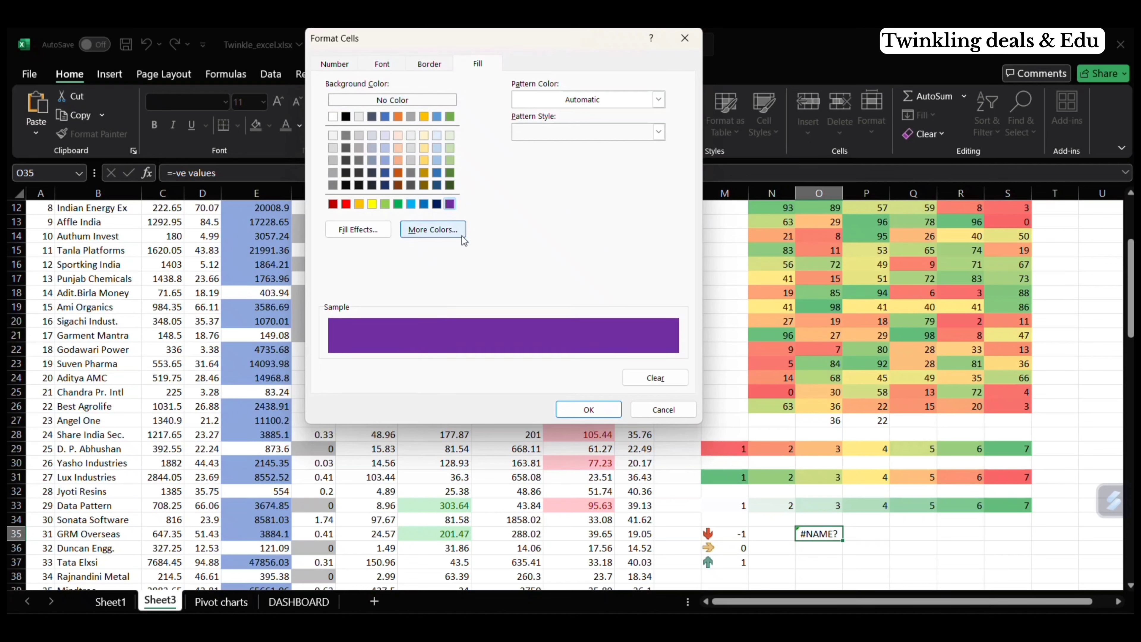
{"action": "left_click", "coordinate": [382, 64]}
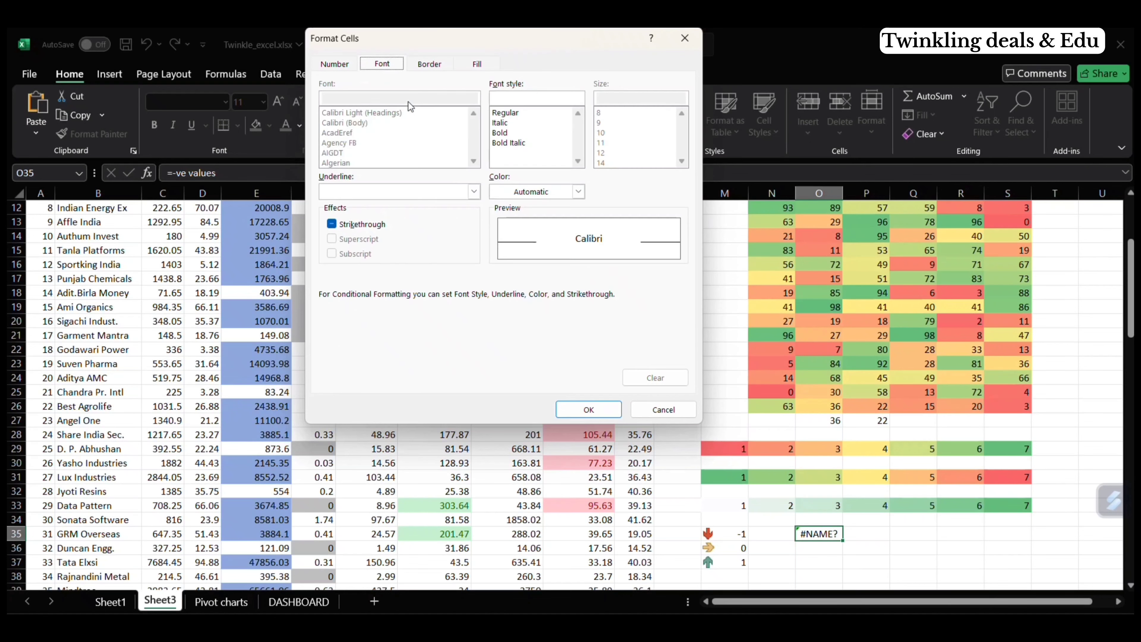
{"action": "left_click", "coordinate": [578, 194]}
{"action": "left_click", "coordinate": [498, 249]}
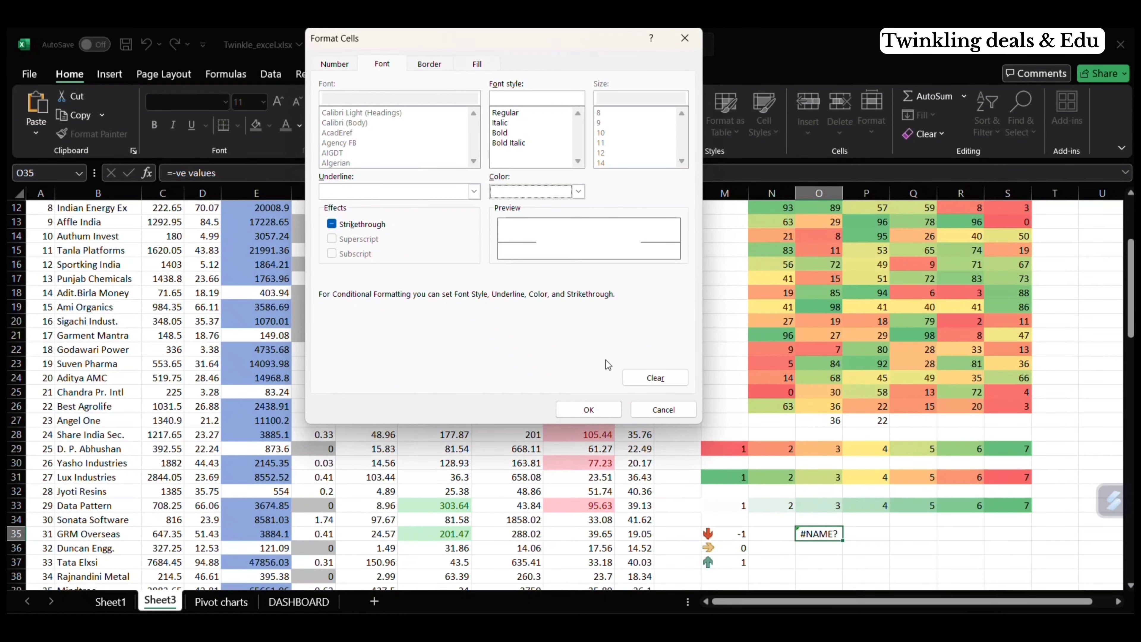
{"action": "left_click", "coordinate": [602, 410]}
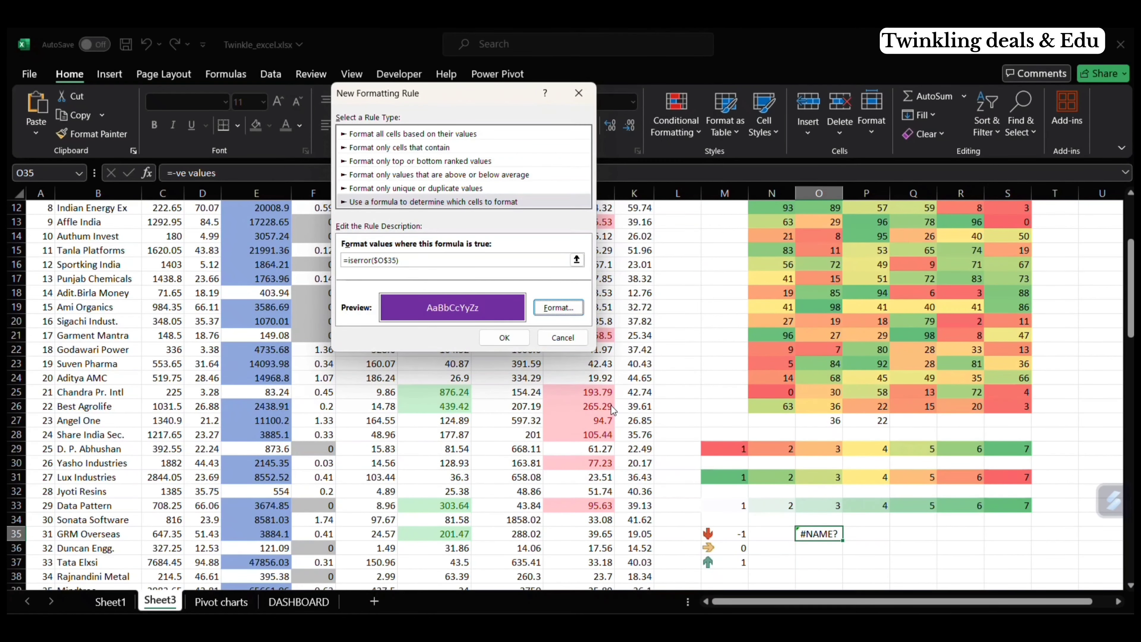
{"action": "left_click", "coordinate": [505, 337]}
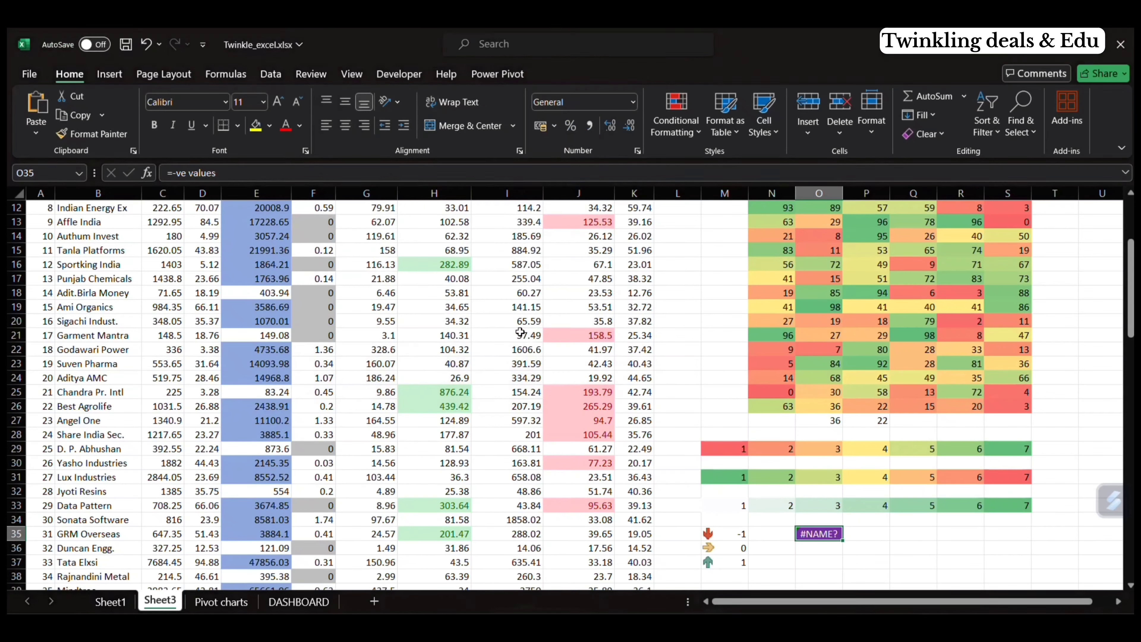
Step: Replace the content of O35 with the formula =O33+P33
{"action": "scroll", "coordinate": [809, 451], "scroll_direction": "down", "scroll_amount": 2}
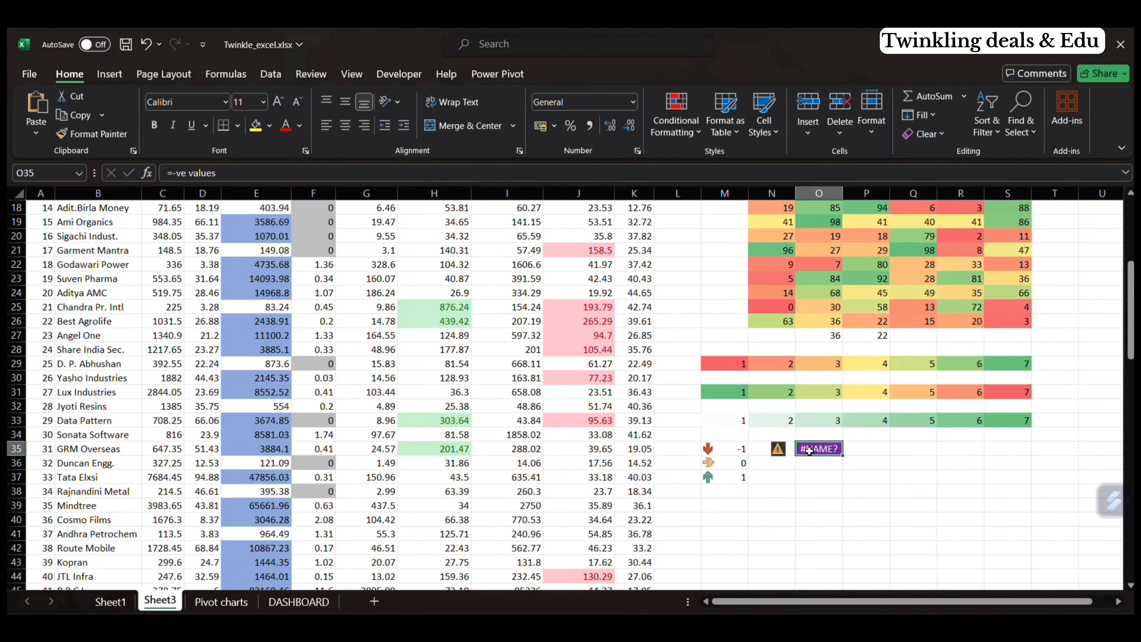
{"action": "left_click", "coordinate": [412, 176]}
{"action": "key", "text": "BackSpace"}
{"action": "key", "text": "BackSpace"}
{"action": "key", "text": "BackSpace"}
{"action": "key", "text": "BackSpace"}
{"action": "key", "text": "BackSpace"}
{"action": "key", "text": "BackSpace"}
{"action": "key", "text": "BackSpace"}
{"action": "key", "text": "BackSpace"}
{"action": "key", "text": "BackSpace"}
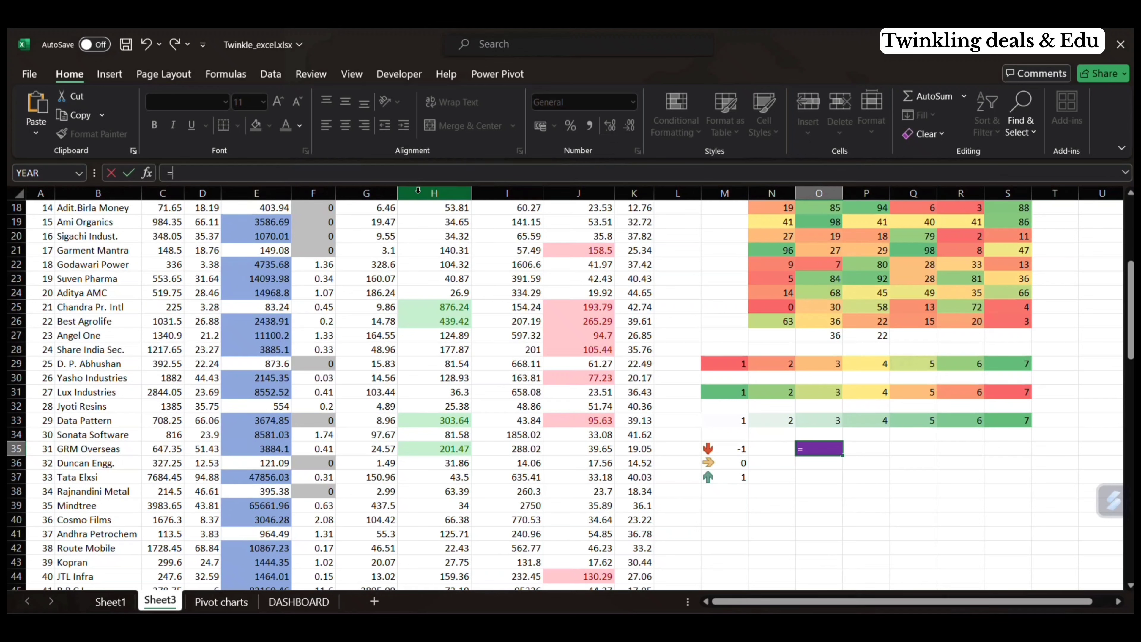
{"action": "left_click", "coordinate": [830, 419]}
{"action": "type", "text": "+"}
{"action": "left_click", "coordinate": [857, 425]}
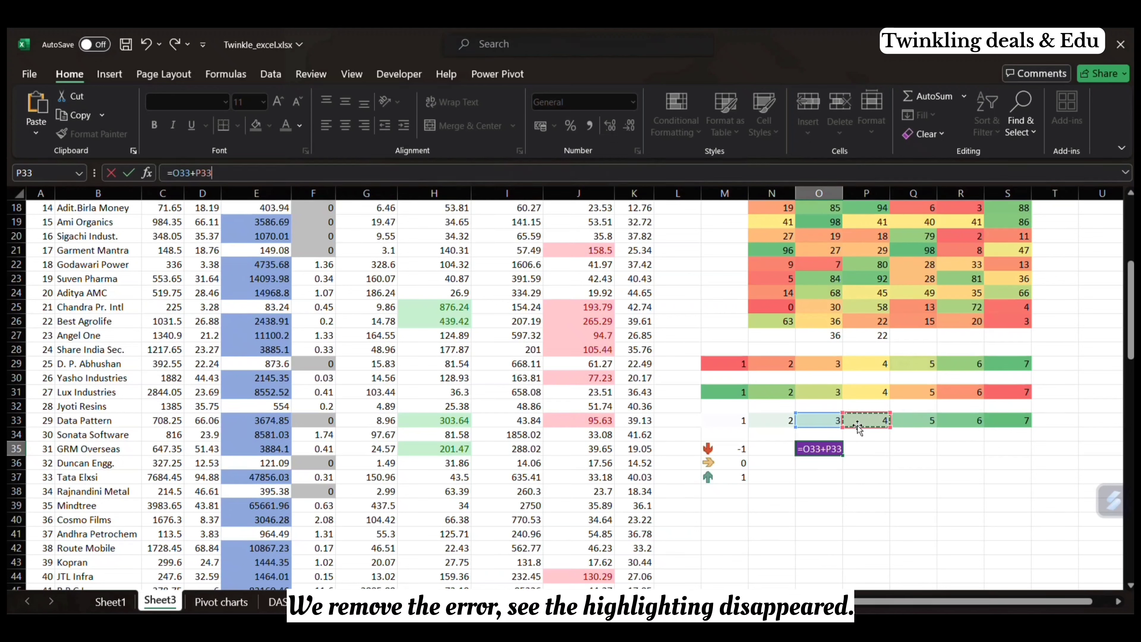
{"action": "key", "text": "Return"}
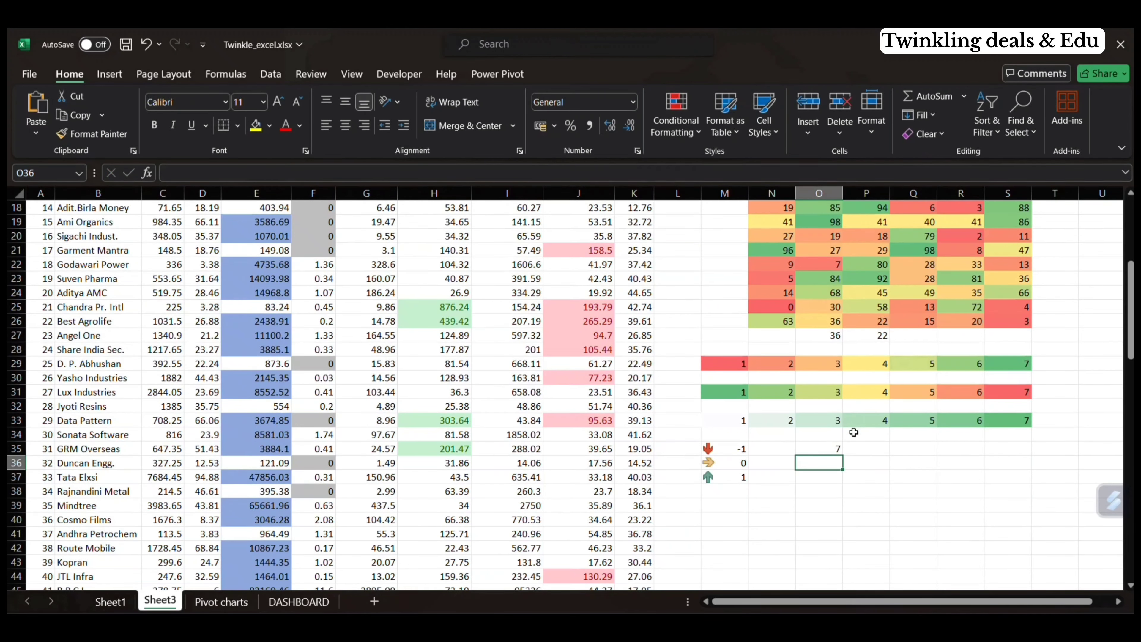
Step: Enter the division-by-zero formula =1/0 in O35 to test the error rule
{"action": "left_click", "coordinate": [840, 448]}
{"action": "type", "text": "1/0"}
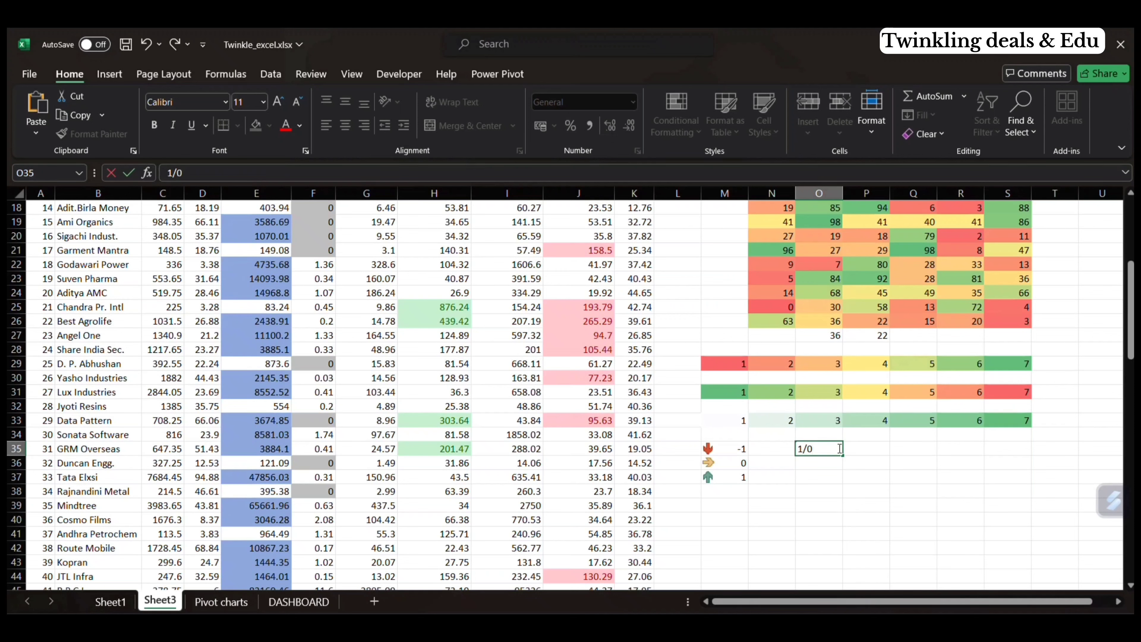
{"action": "key", "text": "Return"}
{"action": "left_click", "coordinate": [839, 448]}
{"action": "left_click", "coordinate": [166, 172]}
{"action": "type", "text": "="}
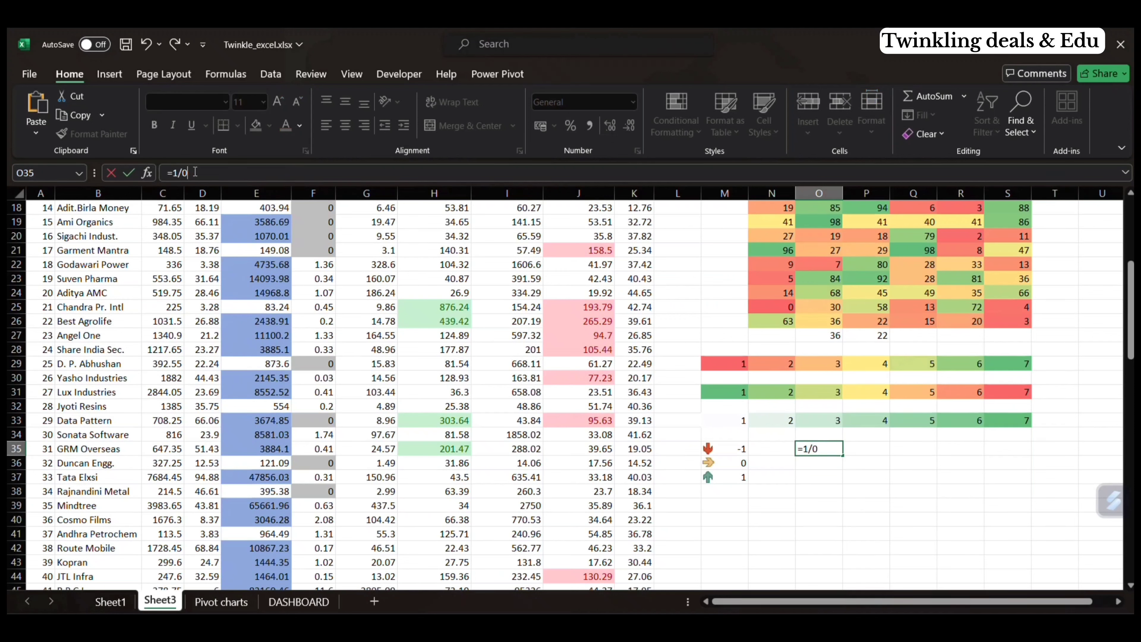
{"action": "key", "text": "Return"}
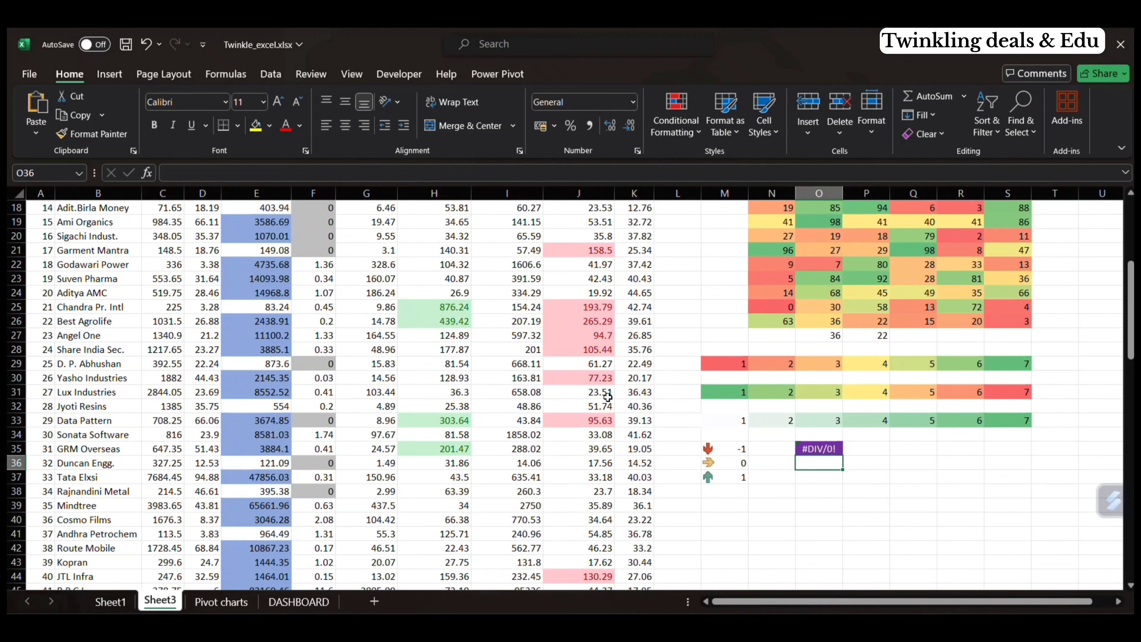
Step: Apply Light Blue gradient data bars to all the P/E values from D5 down to the end of the column
{"action": "scroll", "coordinate": [608, 397], "scroll_direction": "up", "scroll_amount": 5}
{"action": "left_click", "coordinate": [204, 236]}
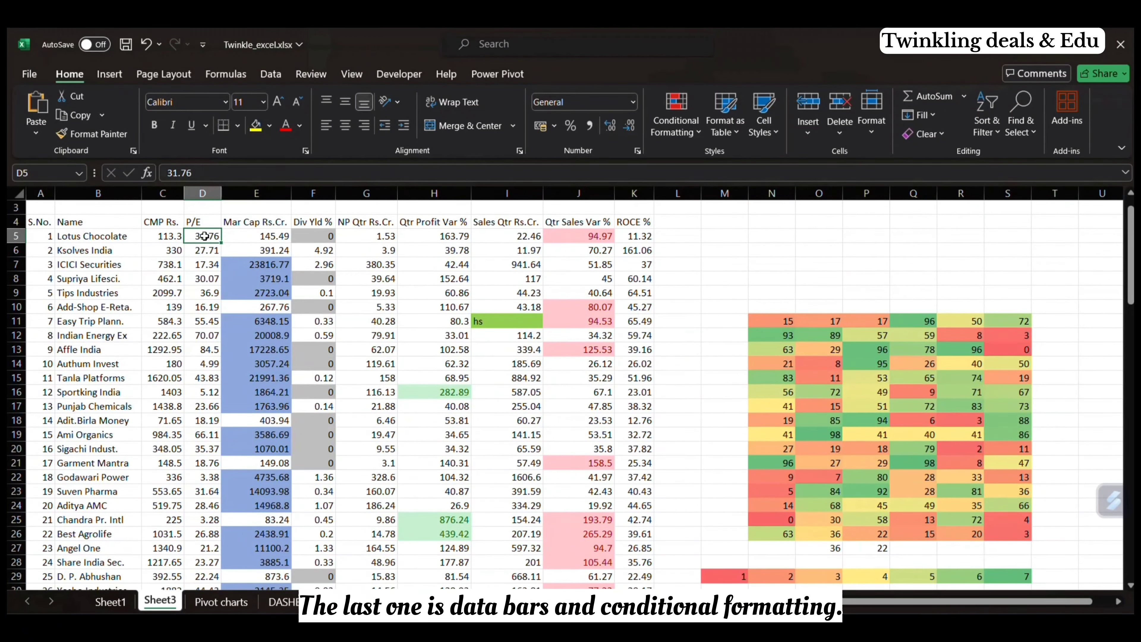
{"action": "key", "text": "ctrl+shift+Down"}
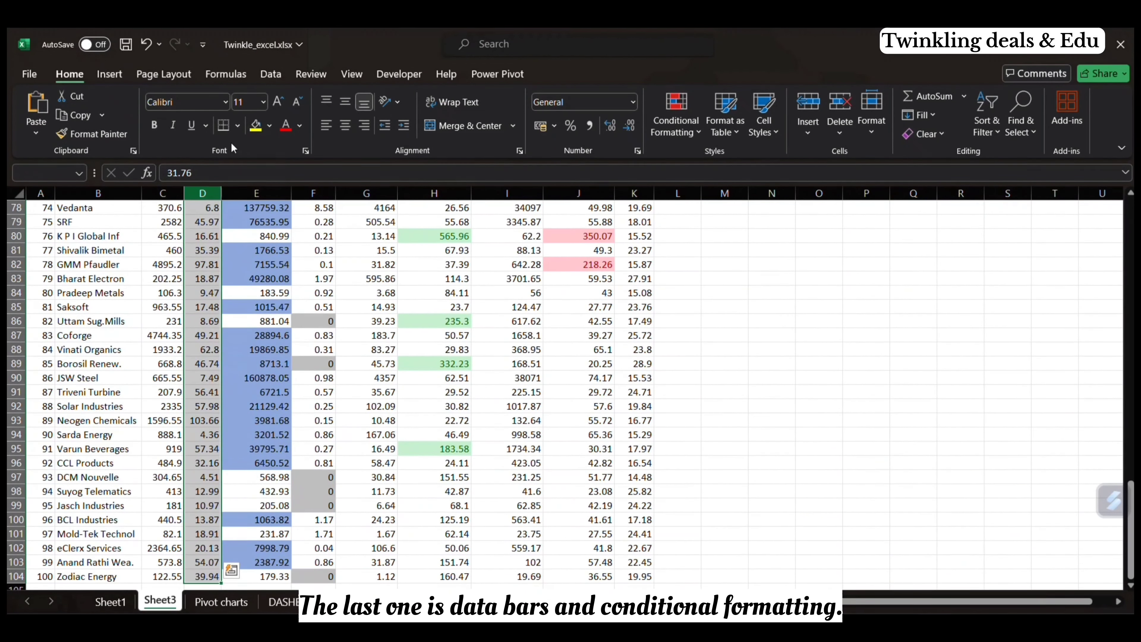
{"action": "left_click", "coordinate": [694, 130]}
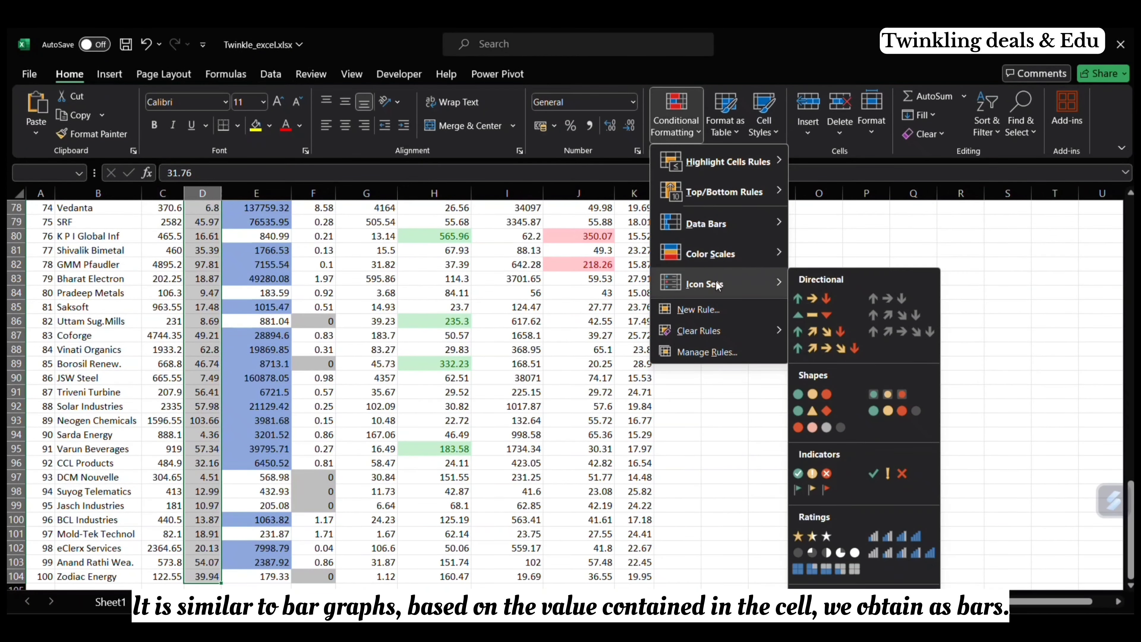
{"action": "mouse_move", "coordinate": [762, 261]}
{"action": "mouse_move", "coordinate": [764, 225]}
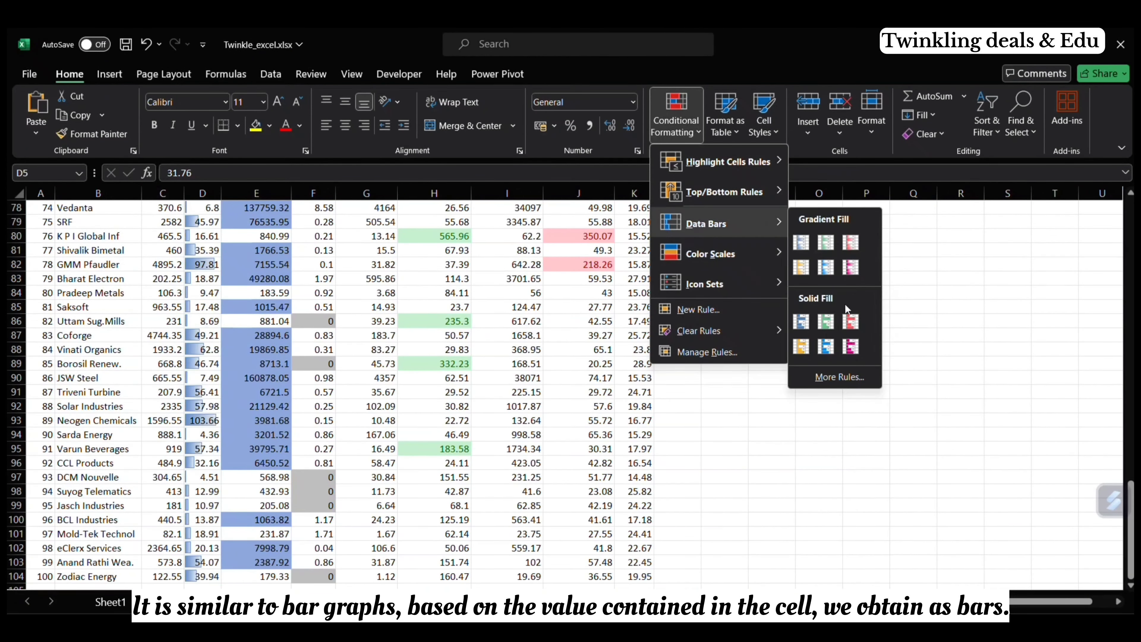
{"action": "left_click", "coordinate": [822, 274]}
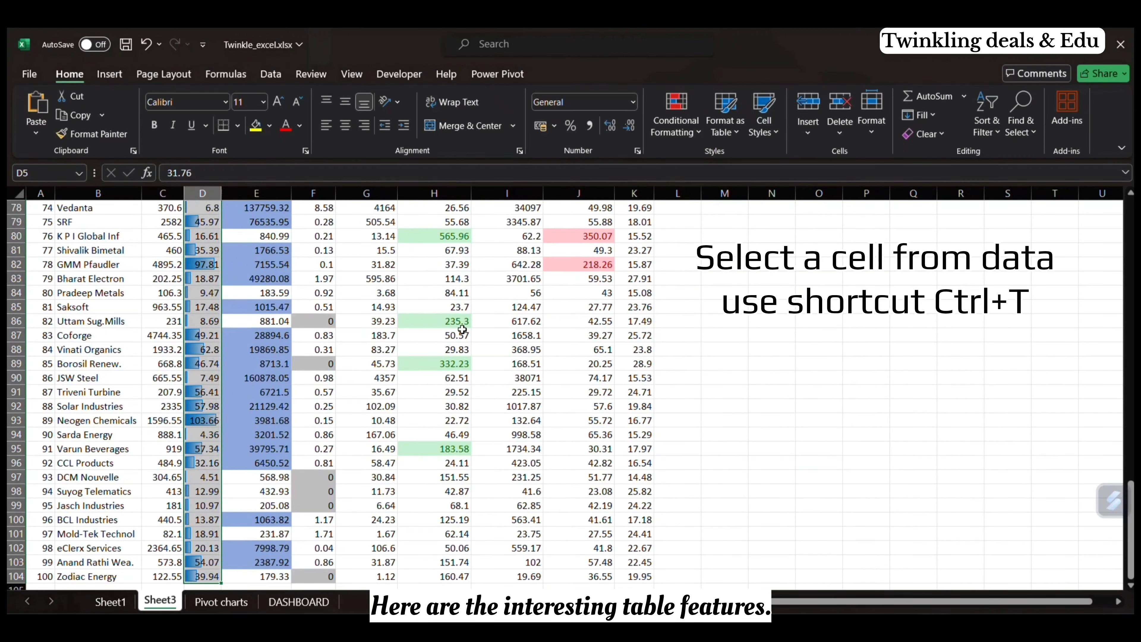
Step: Convert the stock data range A4:K104 into a table with headers
{"action": "scroll", "coordinate": [464, 324], "scroll_direction": "up", "scroll_amount": 20}
{"action": "left_click", "coordinate": [624, 250]}
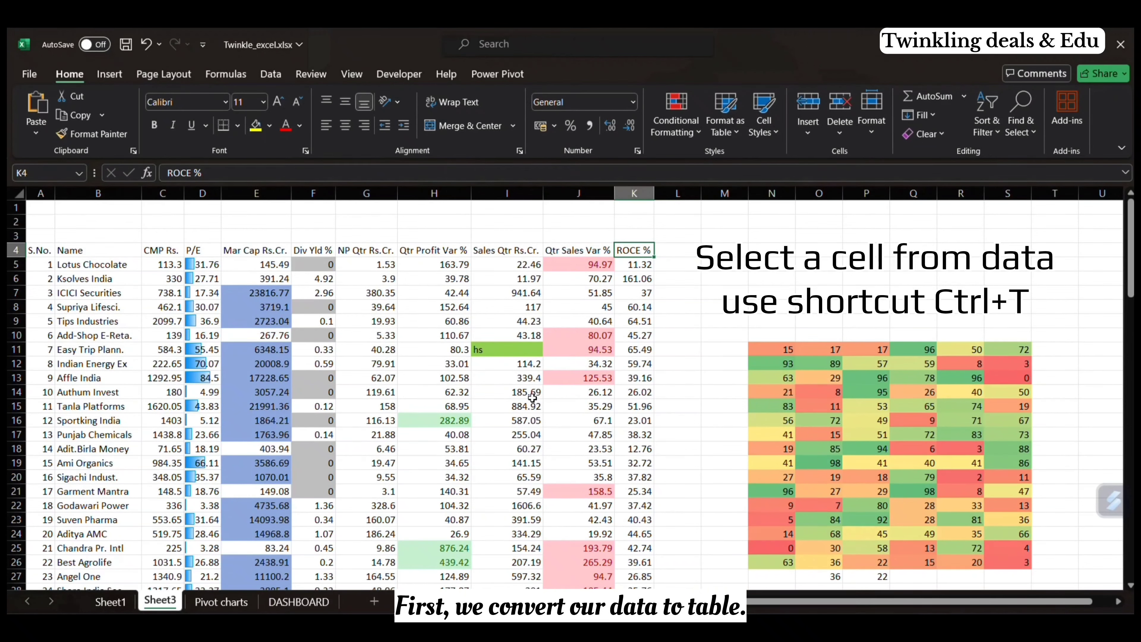
{"action": "key", "text": "ctrl+t"}
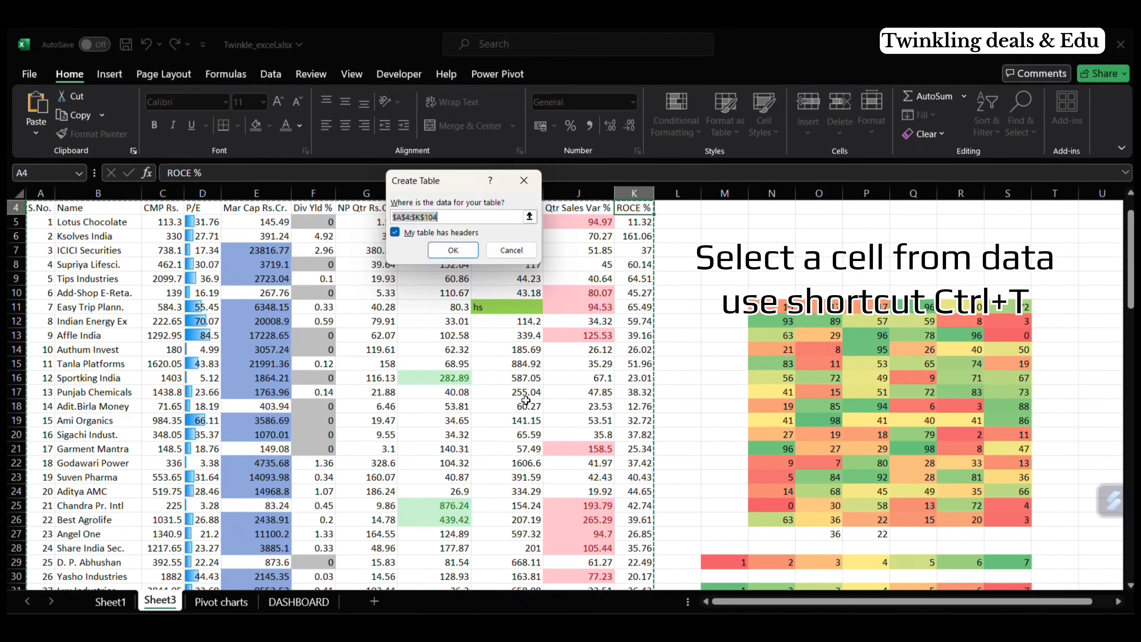
{"action": "left_click", "coordinate": [452, 250]}
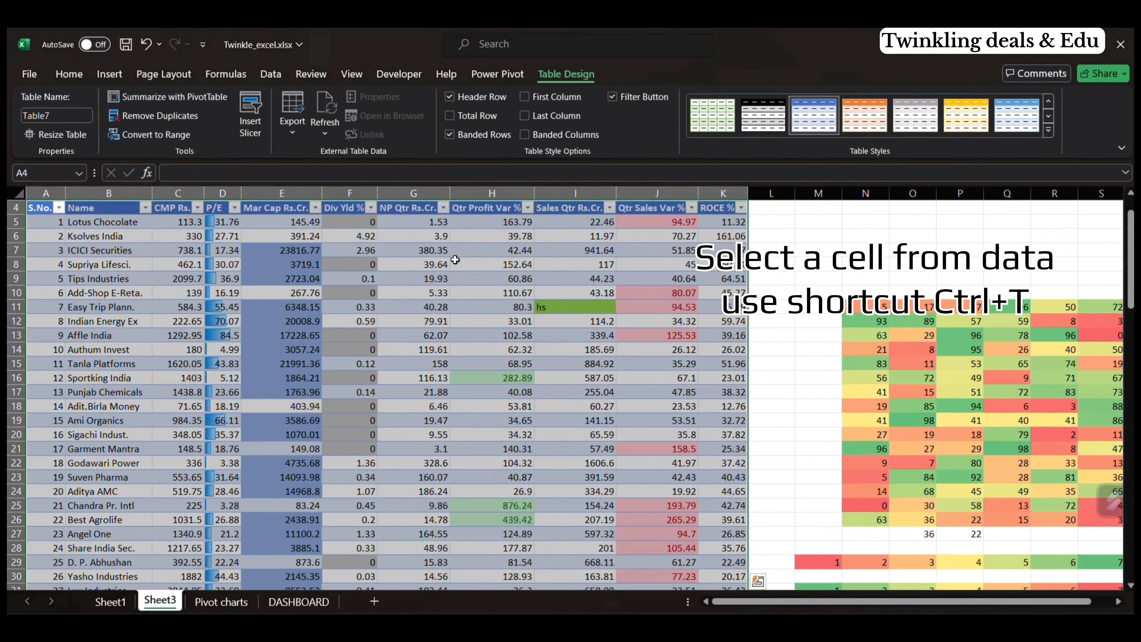
{"action": "left_click", "coordinate": [601, 333]}
{"action": "scroll", "coordinate": [611, 324], "scroll_direction": "down", "scroll_amount": 7}
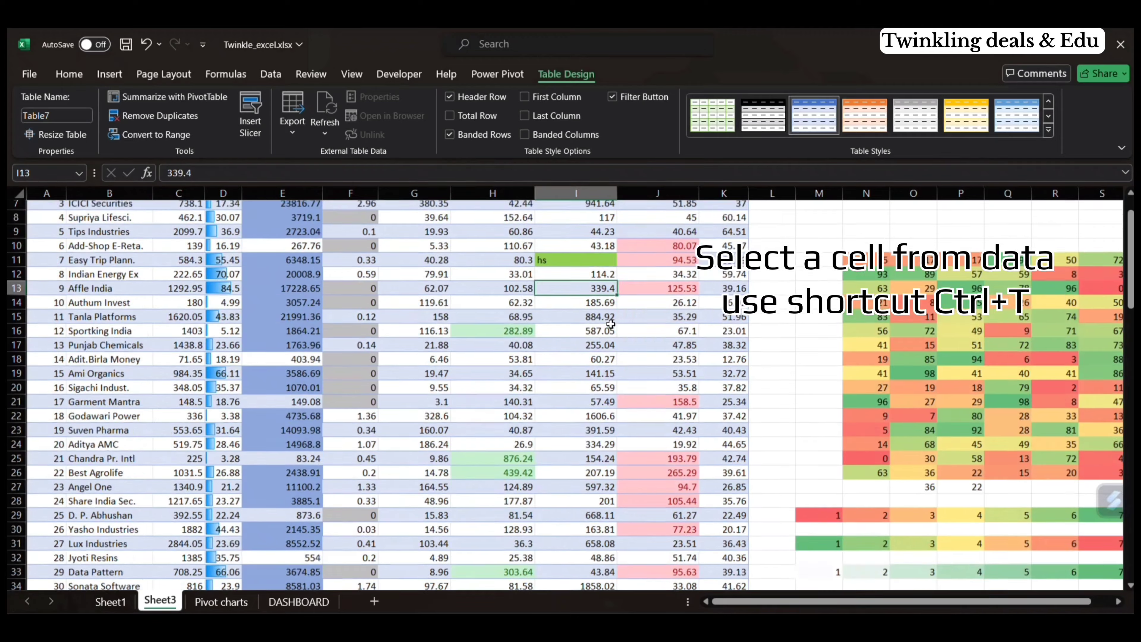
{"action": "scroll", "coordinate": [610, 324], "scroll_direction": "up", "scroll_amount": 8}
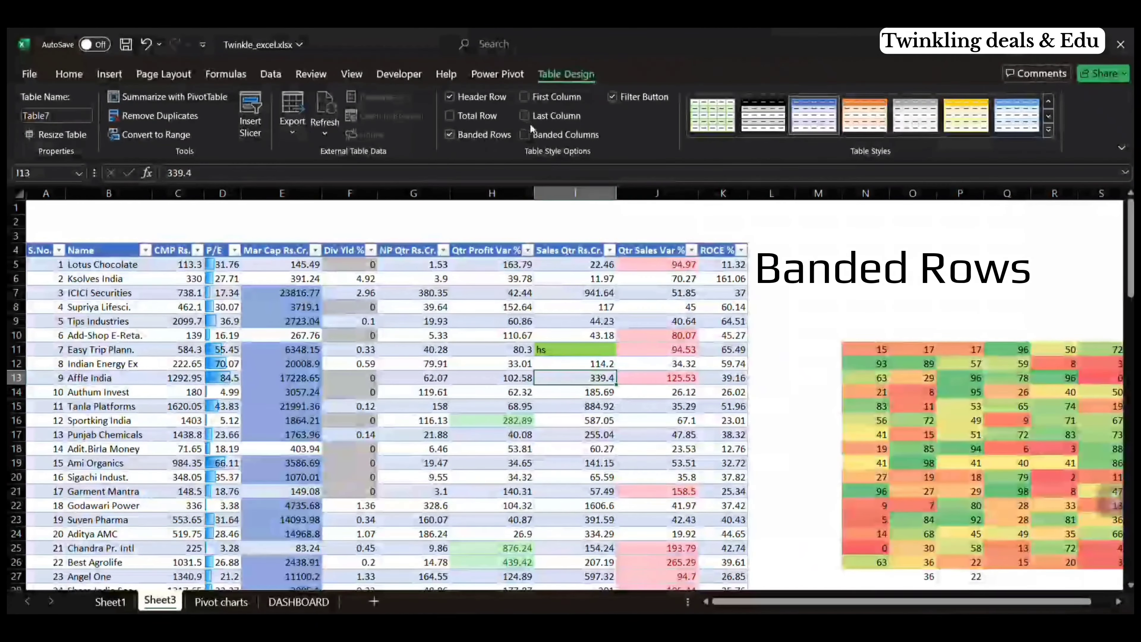
Step: Switch the stock table's style from banded rows to banded columns
{"action": "left_click", "coordinate": [526, 133]}
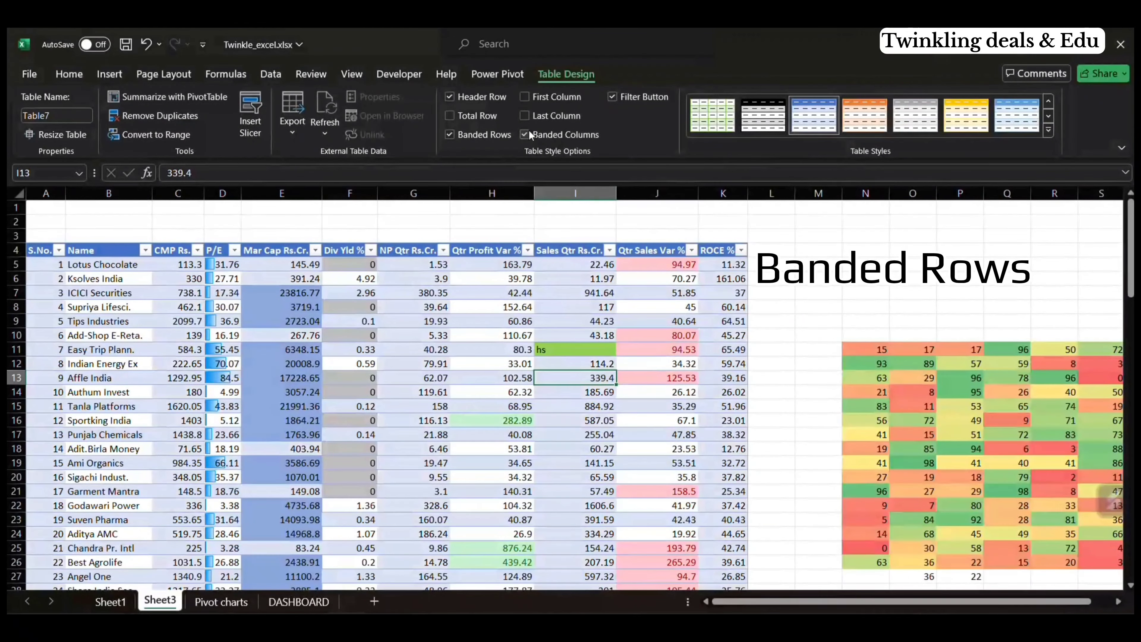
{"action": "left_click", "coordinate": [451, 133]}
{"action": "scroll", "coordinate": [582, 382], "scroll_direction": "down", "scroll_amount": 2}
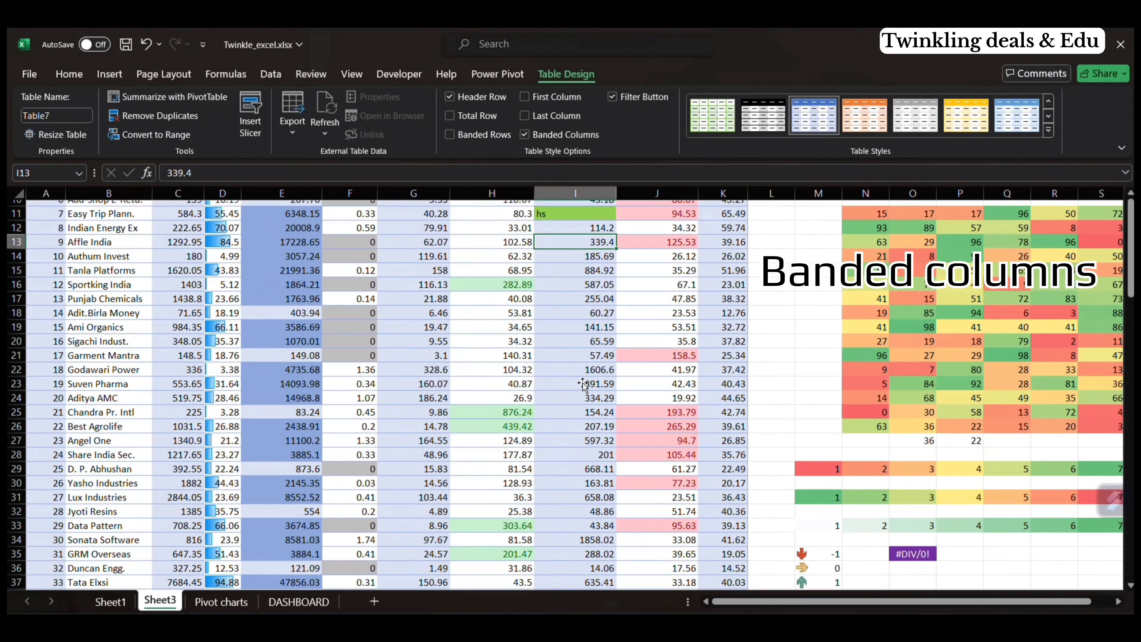
{"action": "scroll", "coordinate": [583, 382], "scroll_direction": "up", "scroll_amount": 2}
Step: Extend the table with a new column by entering 5454 in L5 and 151 in L6
{"action": "left_click", "coordinate": [767, 264]}
{"action": "type", "text": "5454"}
{"action": "key", "text": "Return"}
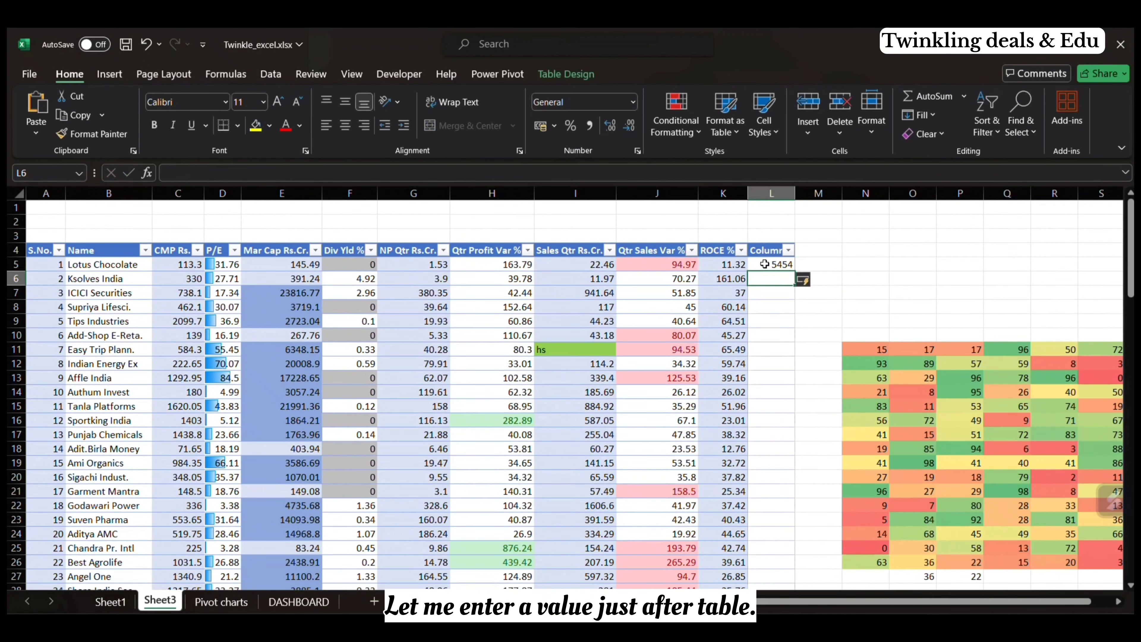
{"action": "type", "text": "151"}
{"action": "key", "text": "Return"}
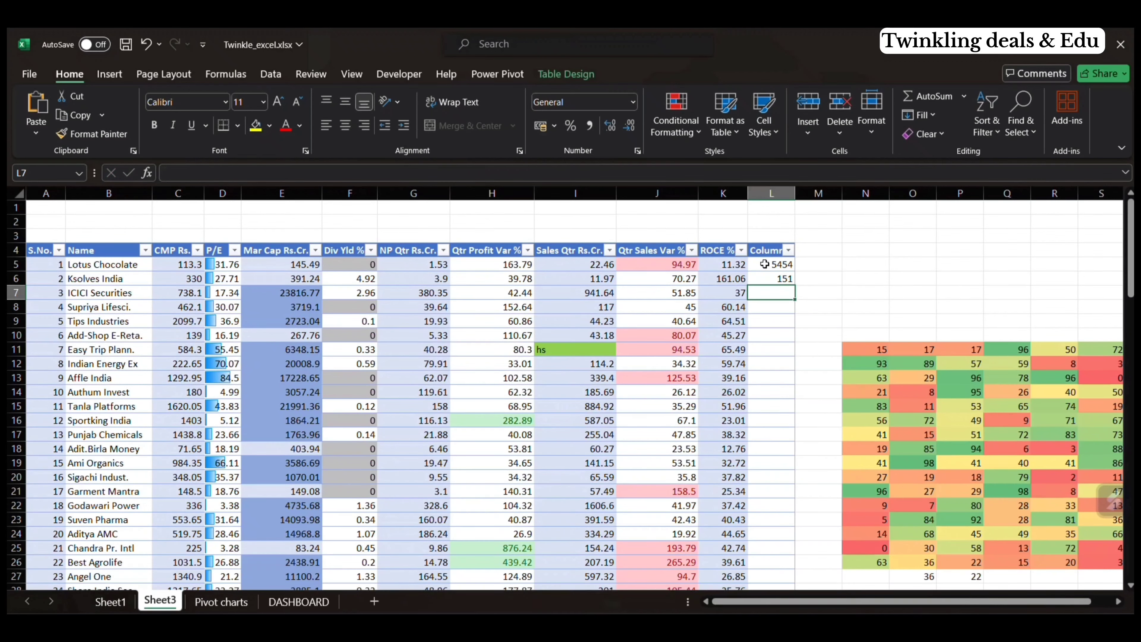
Step: Extend the table below its last row by entering 155 in I105 and 224 in I106
{"action": "scroll", "coordinate": [768, 305], "scroll_direction": "down", "scroll_amount": 20}
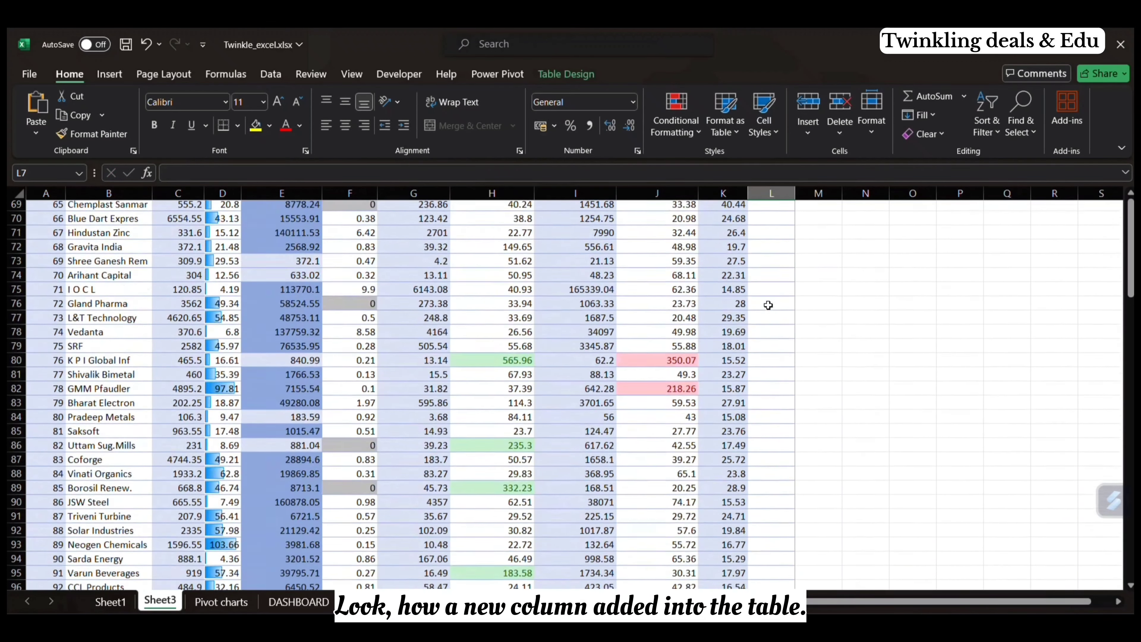
{"action": "left_click", "coordinate": [546, 263]}
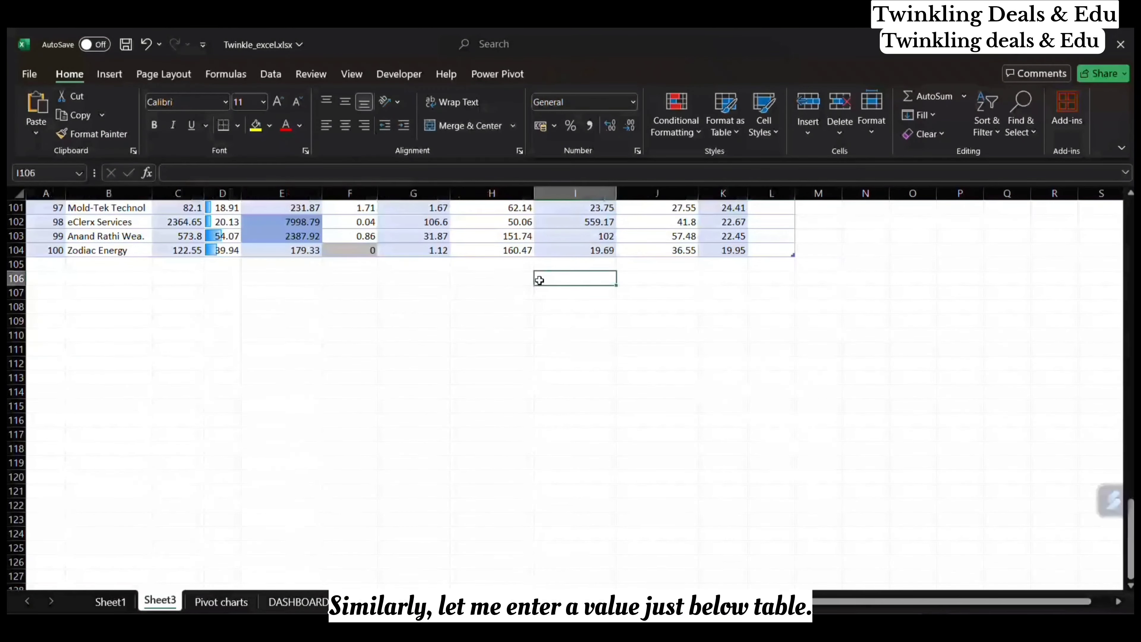
{"action": "type", "text": "155"}
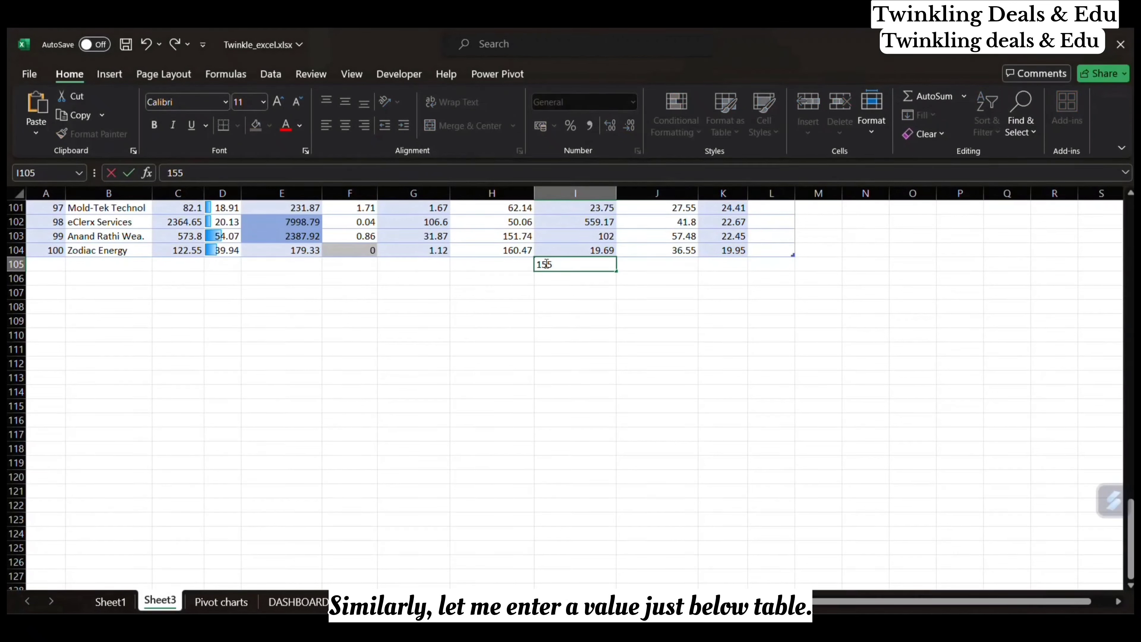
{"action": "key", "text": "Return"}
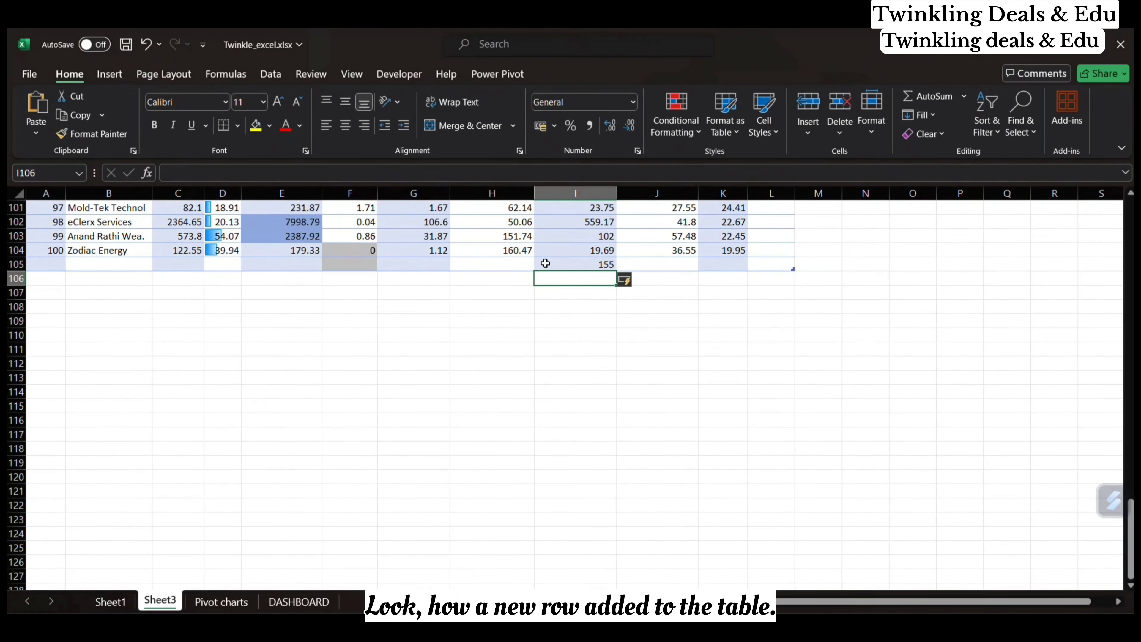
{"action": "type", "text": "224"}
{"action": "key", "text": "Return"}
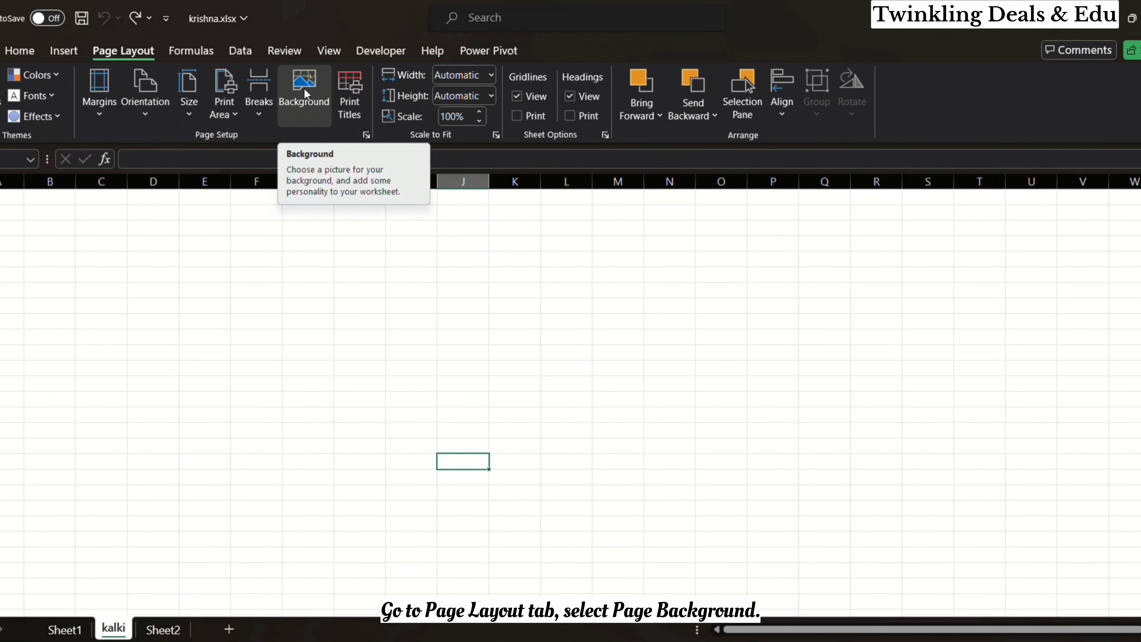
Step: Insert a picture from the computer as the background of the kalki sheet in krishna.xlsx
{"action": "left_click", "coordinate": [304, 88]}
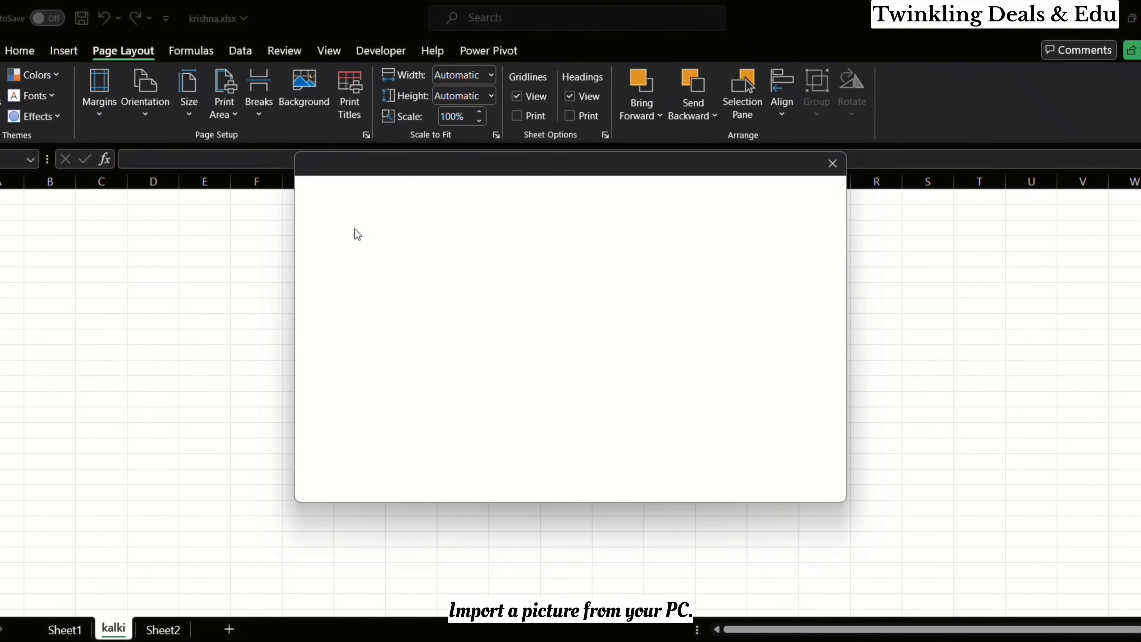
{"action": "left_click", "coordinate": [354, 243]}
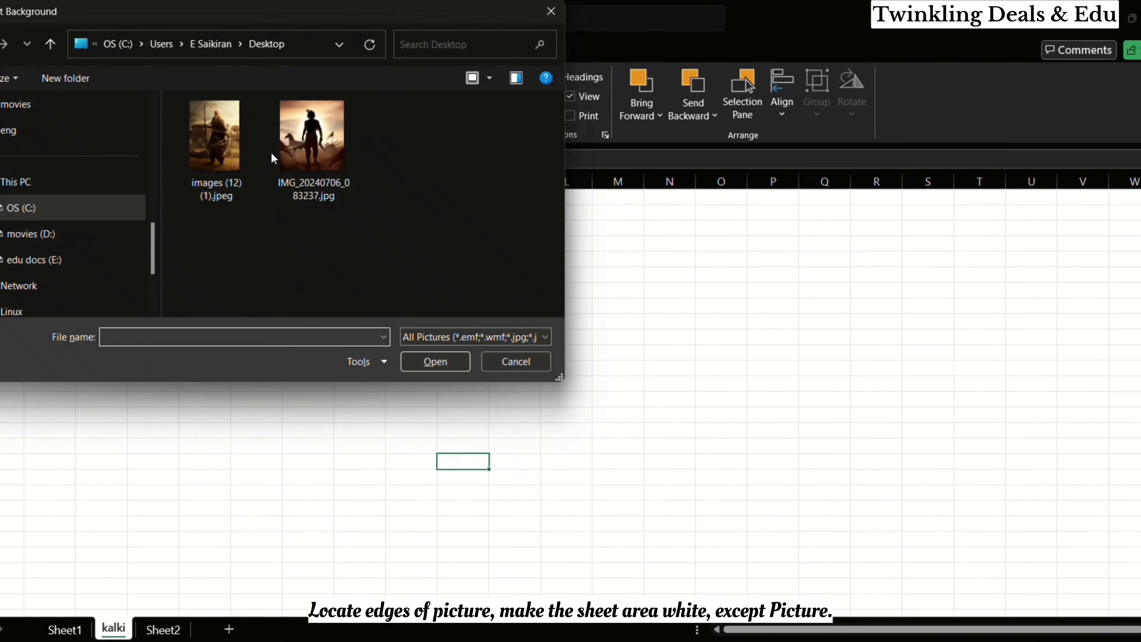
{"action": "double_click", "coordinate": [290, 154]}
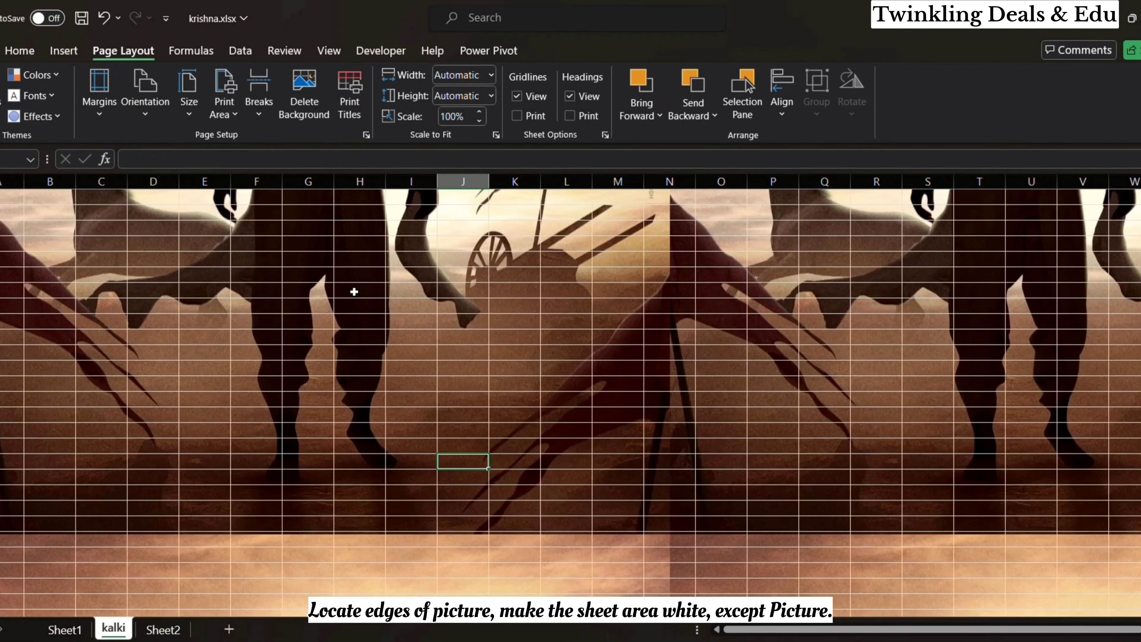
Step: Fill all cells beyond the first background picture's side edge, from column R to the sheet's end, with white
{"action": "scroll", "coordinate": [354, 292], "scroll_direction": "up", "scroll_amount": 9}
{"action": "scroll", "coordinate": [355, 292], "scroll_direction": "down", "scroll_amount": 3}
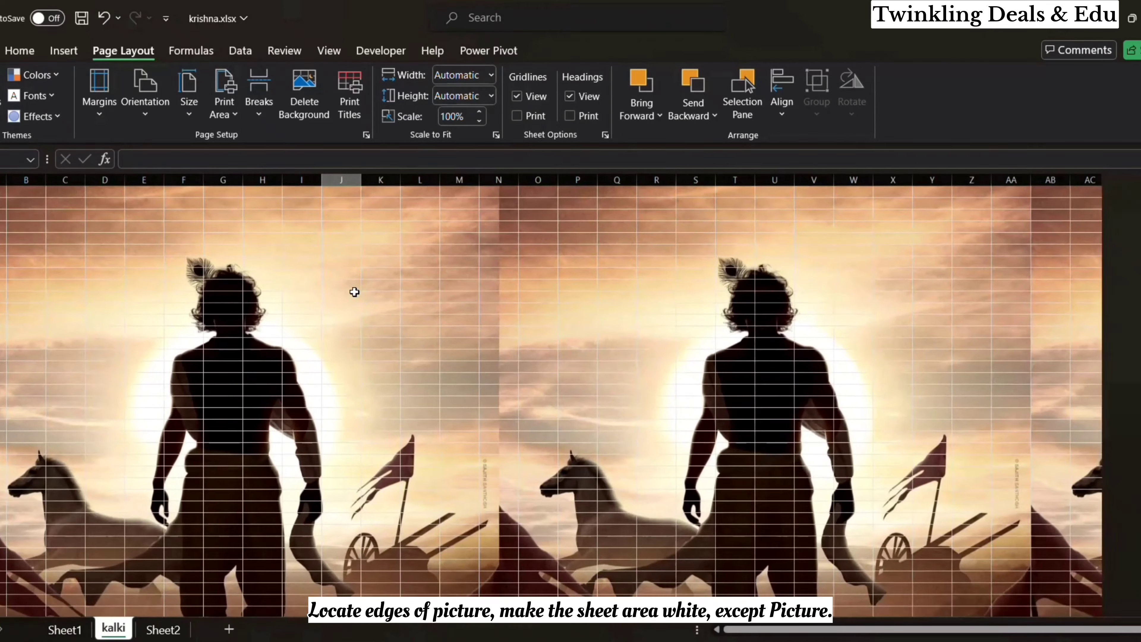
{"action": "scroll", "coordinate": [439, 388], "scroll_direction": "down", "scroll_amount": 4}
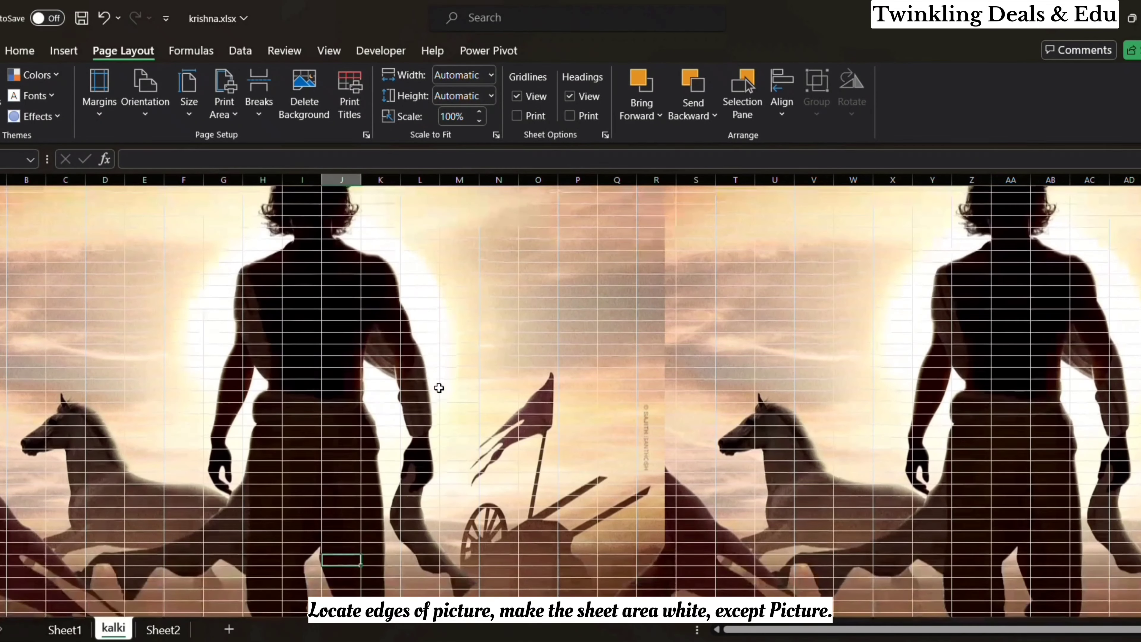
{"action": "scroll", "coordinate": [439, 388], "scroll_direction": "up", "scroll_amount": 4}
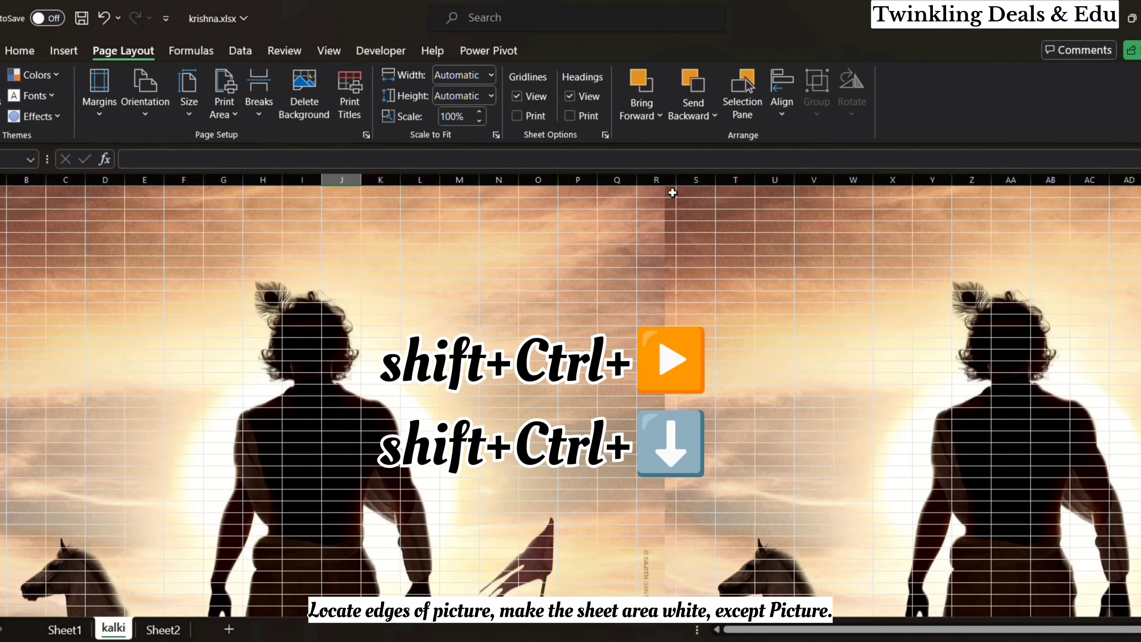
{"action": "left_click", "coordinate": [673, 193]}
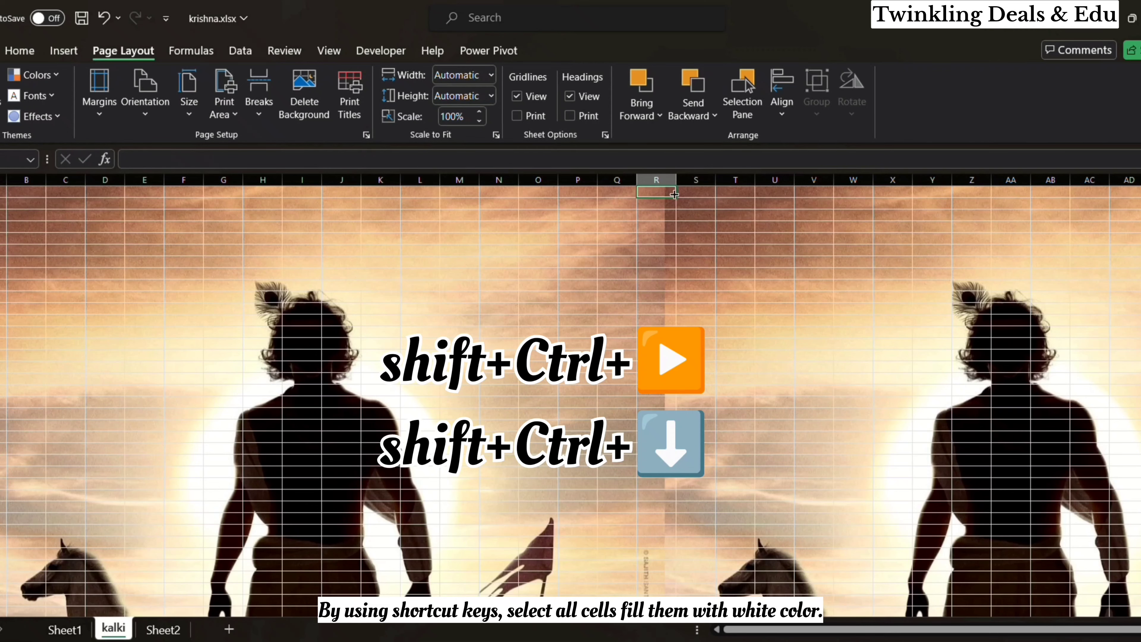
{"action": "key", "text": "ctrl+shift+Right"}
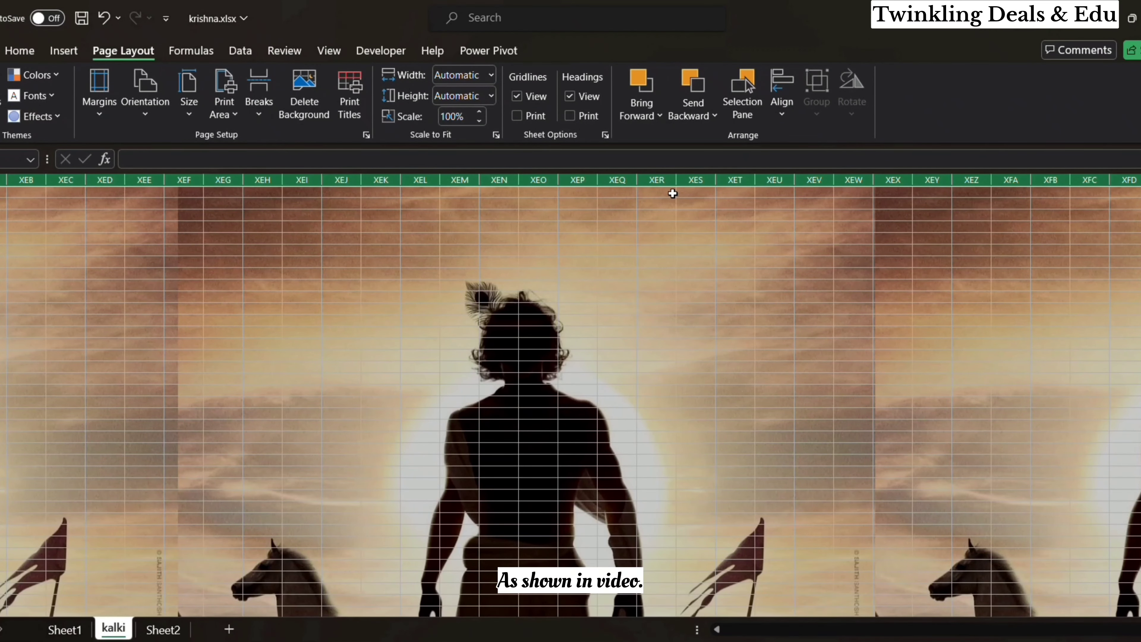
{"action": "left_click", "coordinate": [30, 45]}
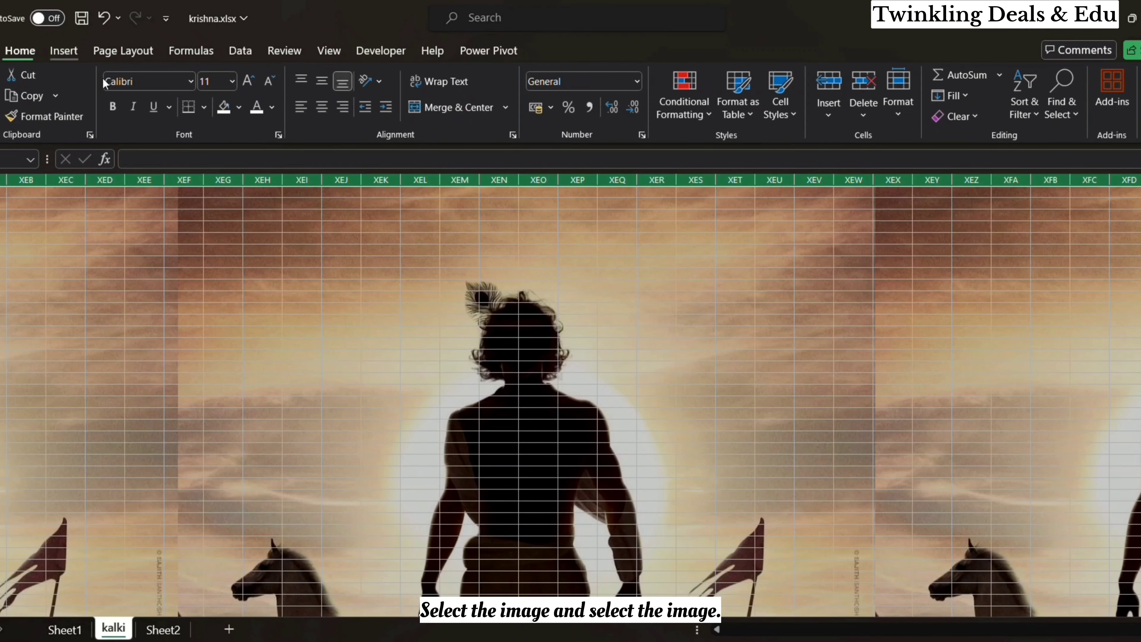
{"action": "left_click", "coordinate": [223, 109]}
{"action": "left_click", "coordinate": [464, 310]}
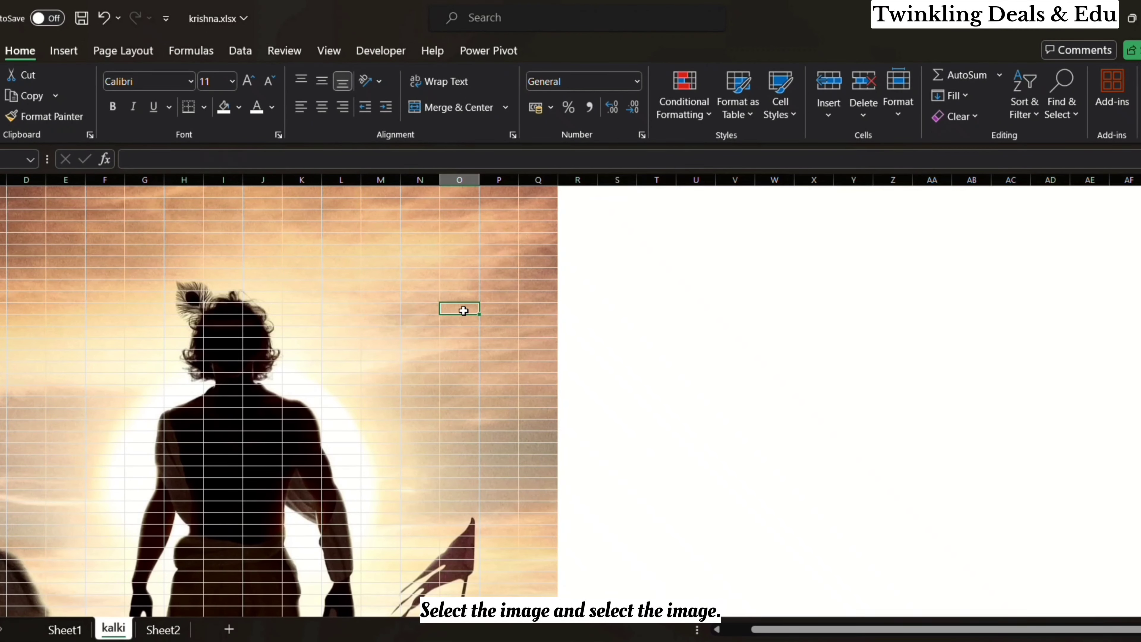
Step: Fill all cells below the first background picture, from column C to the sheet's last column and row, with white
{"action": "scroll", "coordinate": [463, 310], "scroll_direction": "down", "scroll_amount": 17}
{"action": "scroll", "coordinate": [464, 310], "scroll_direction": "up", "scroll_amount": 1}
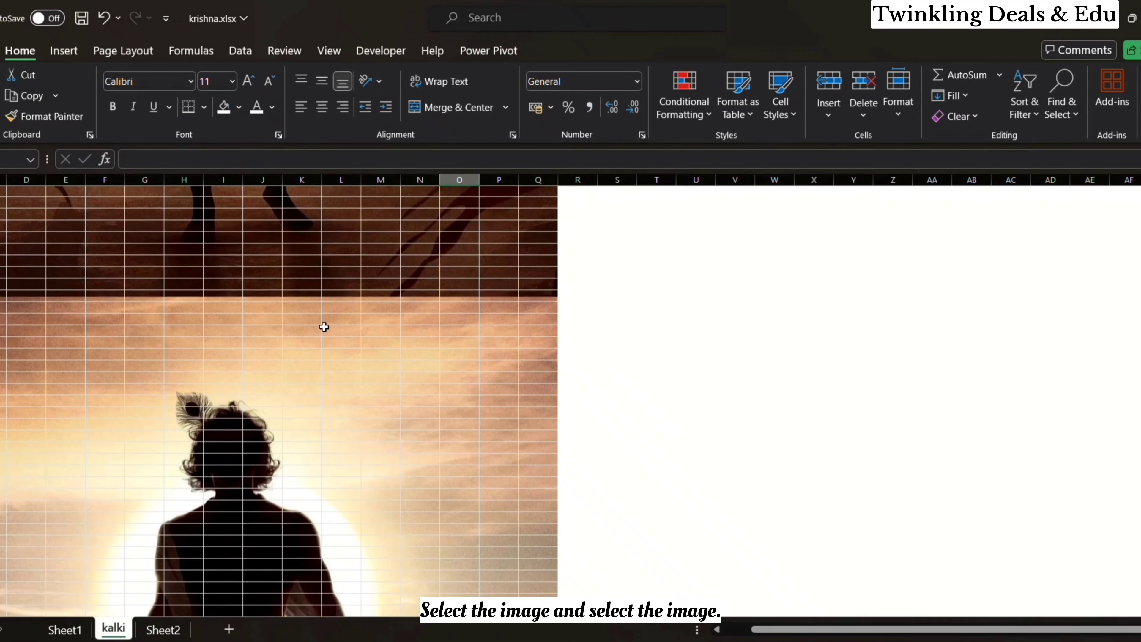
{"action": "left_click", "coordinate": [4, 297]}
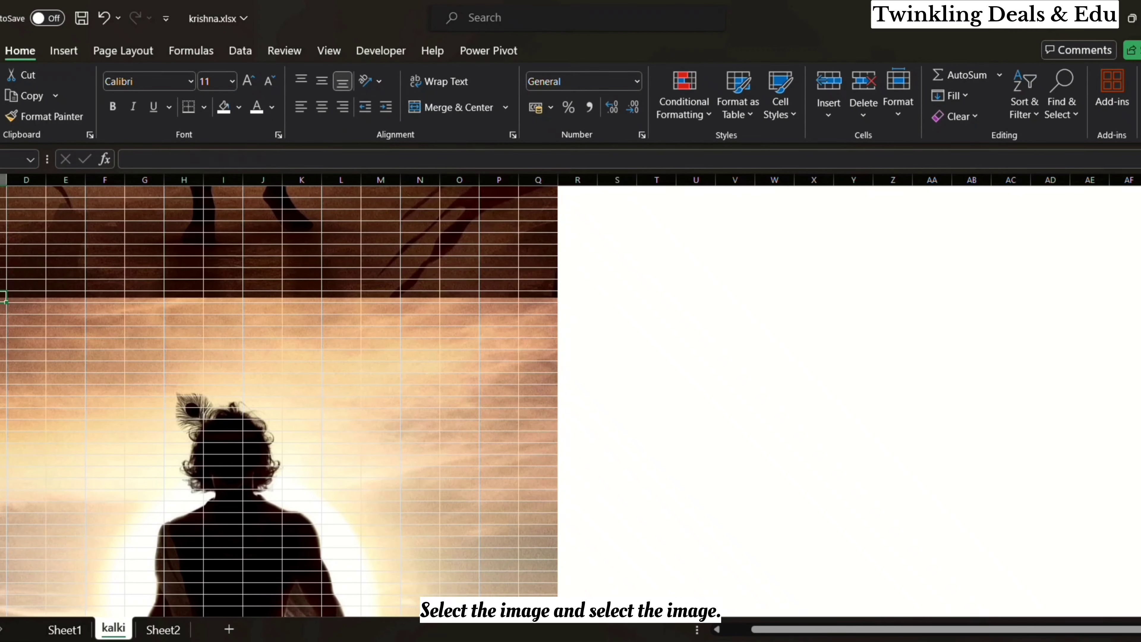
{"action": "key", "text": "ctrl+shift+Right"}
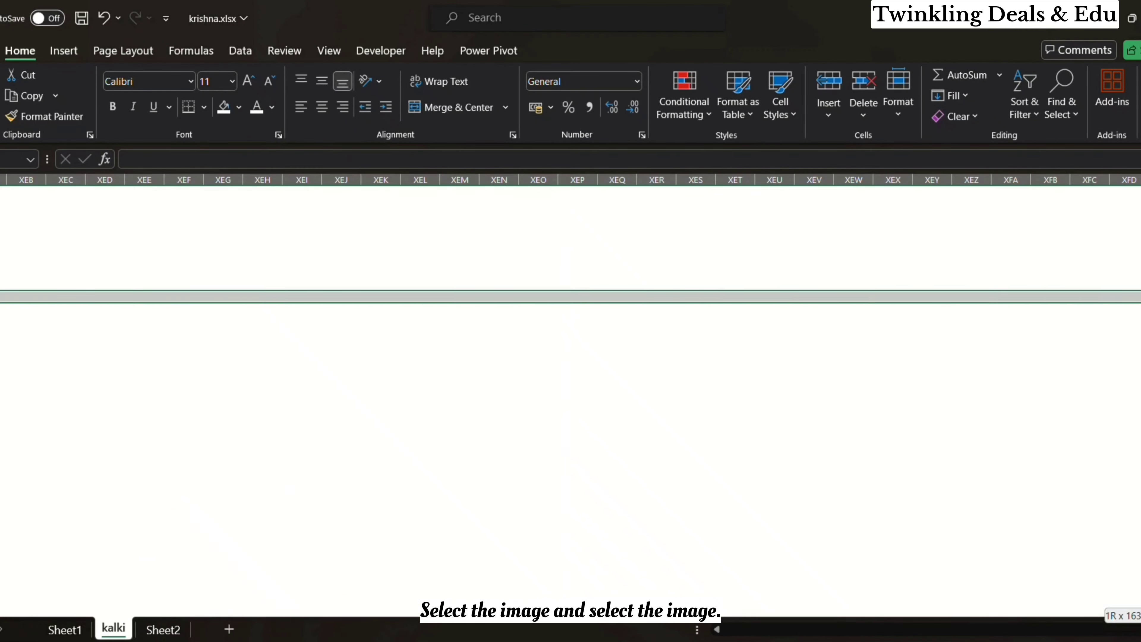
{"action": "key", "text": "ctrl+shift+Down"}
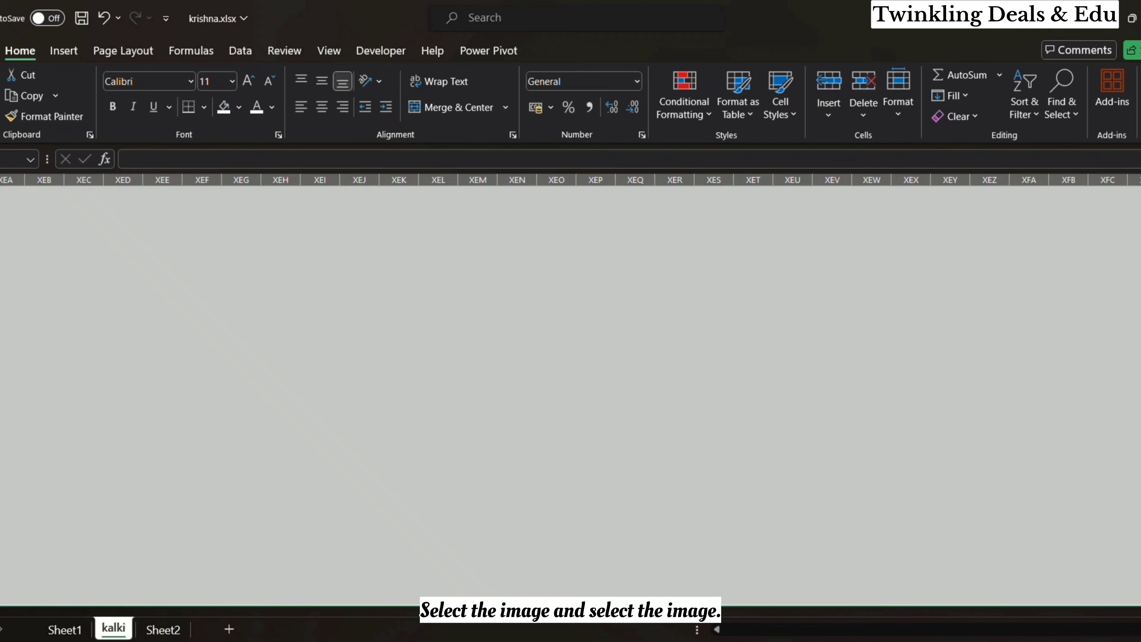
{"action": "left_click", "coordinate": [225, 115]}
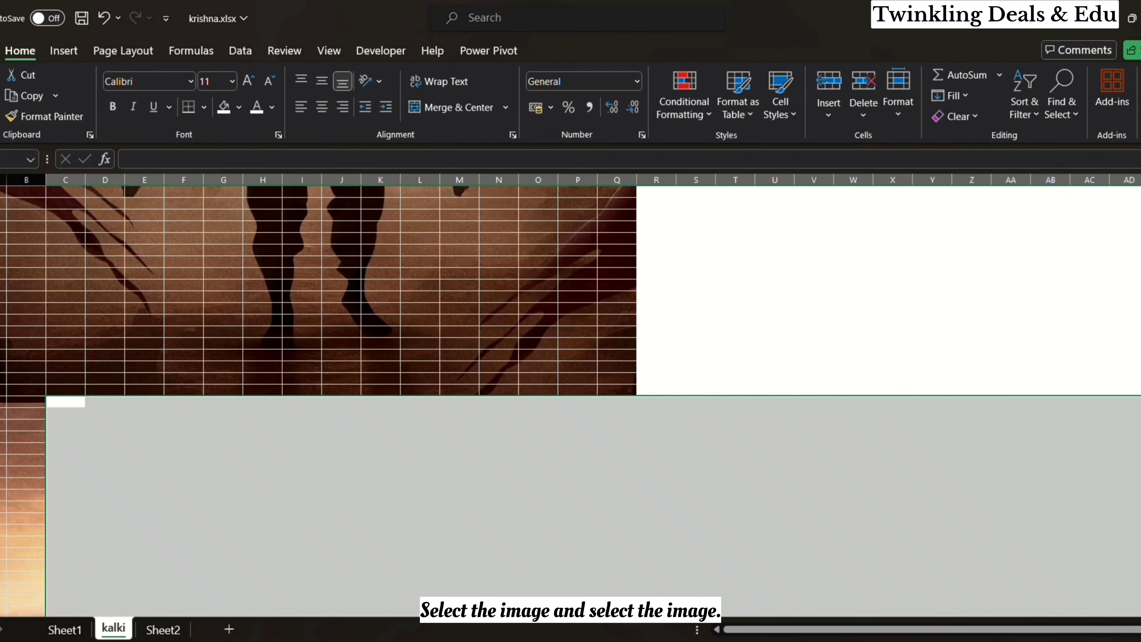
Step: Fill the remaining cells below the first background picture, from column A to the sheet's last column and row, with white
{"action": "left_click", "coordinate": [2, 402]}
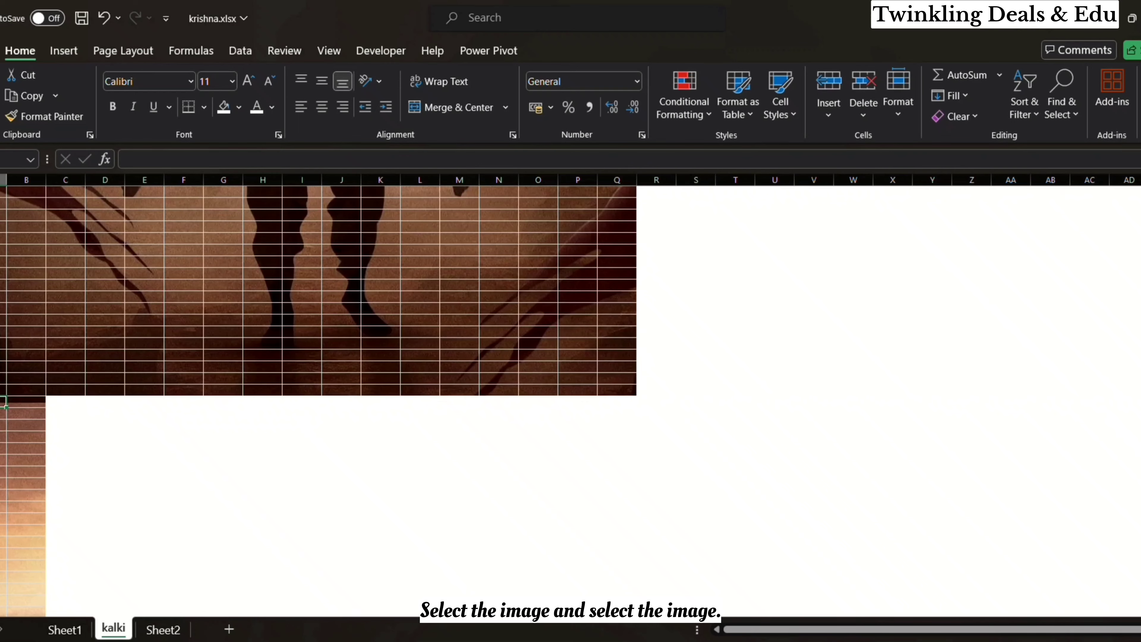
{"action": "key", "text": "shift+space"}
{"action": "key", "text": "ctrl+shift+Down"}
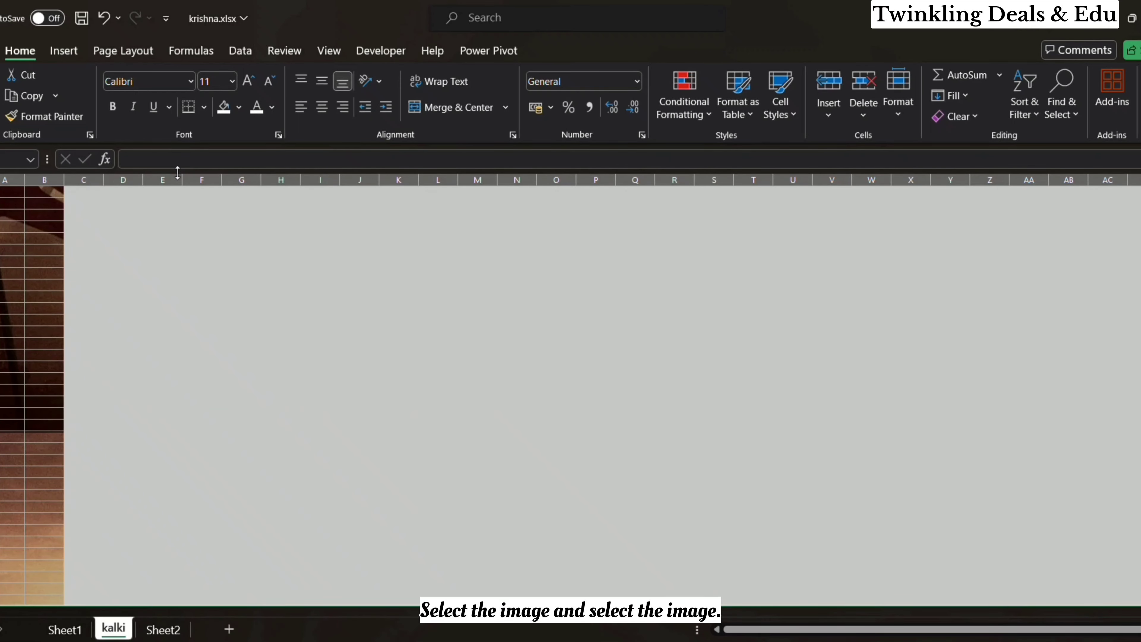
{"action": "left_click", "coordinate": [225, 108]}
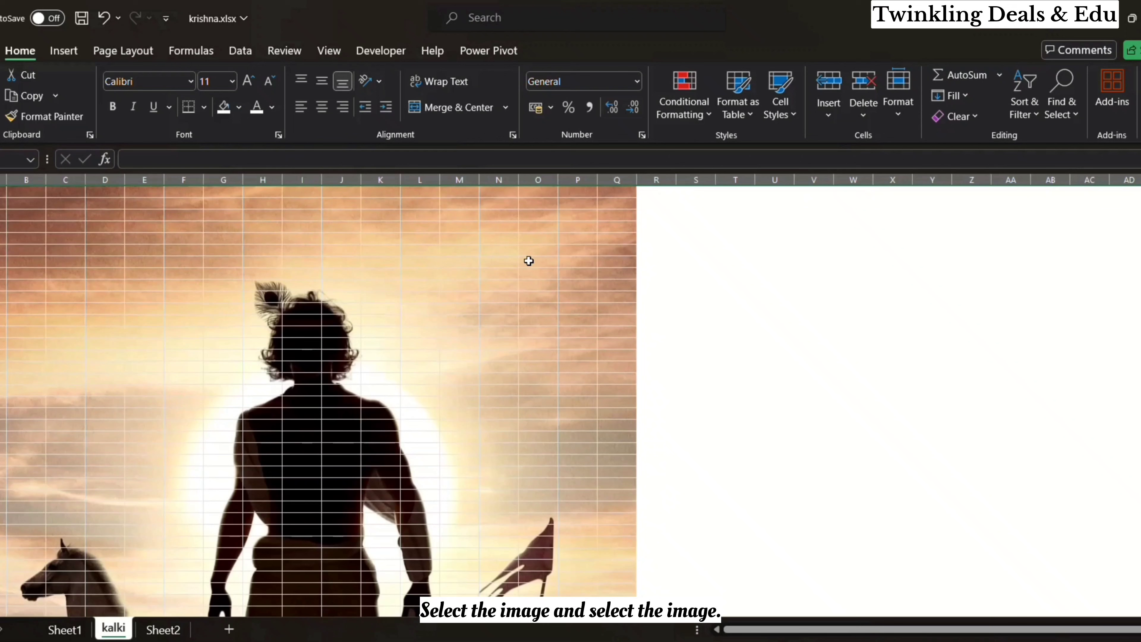
{"action": "left_click", "coordinate": [575, 258]}
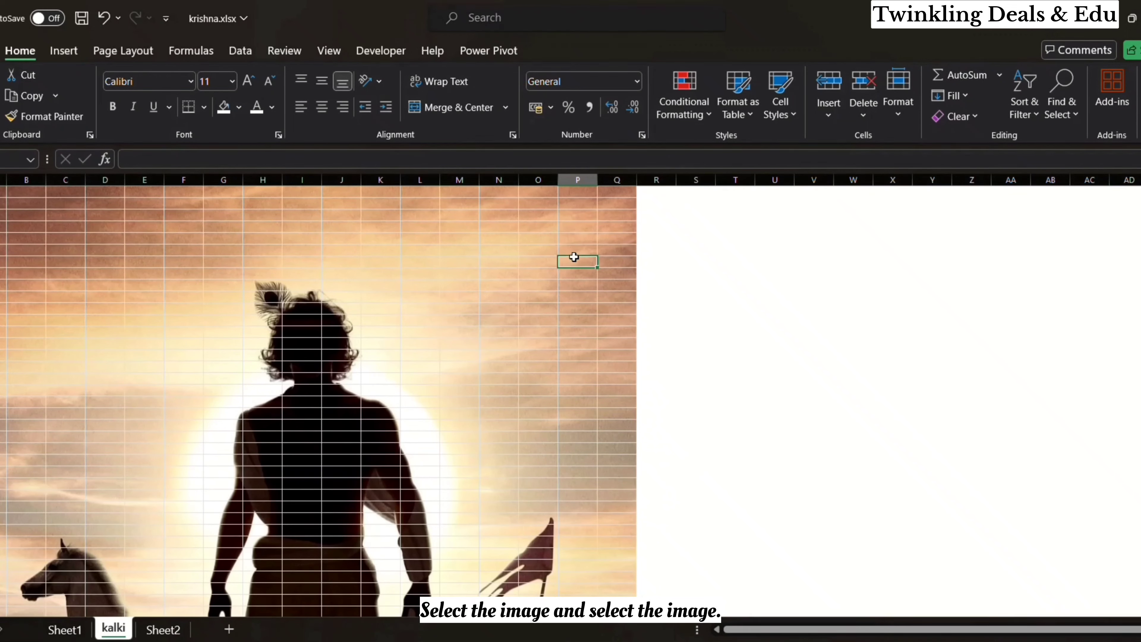
Step: Switch the Developer tab off and back on in the ribbon customization settings and apply them
{"action": "left_click", "coordinate": [373, 48]}
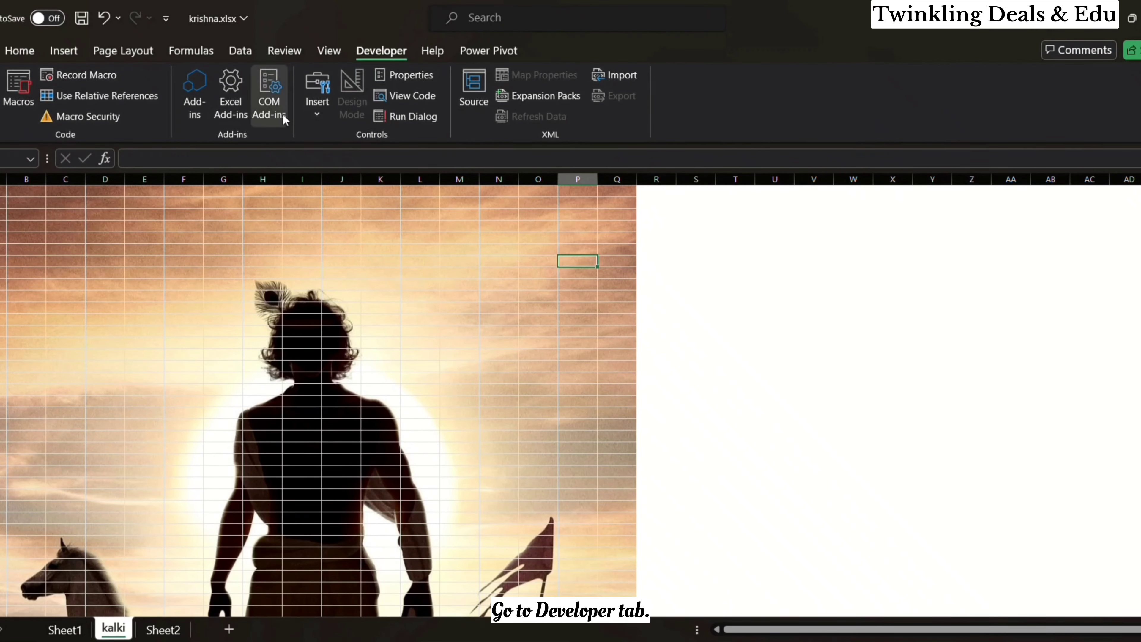
{"action": "left_click", "coordinate": [316, 116]}
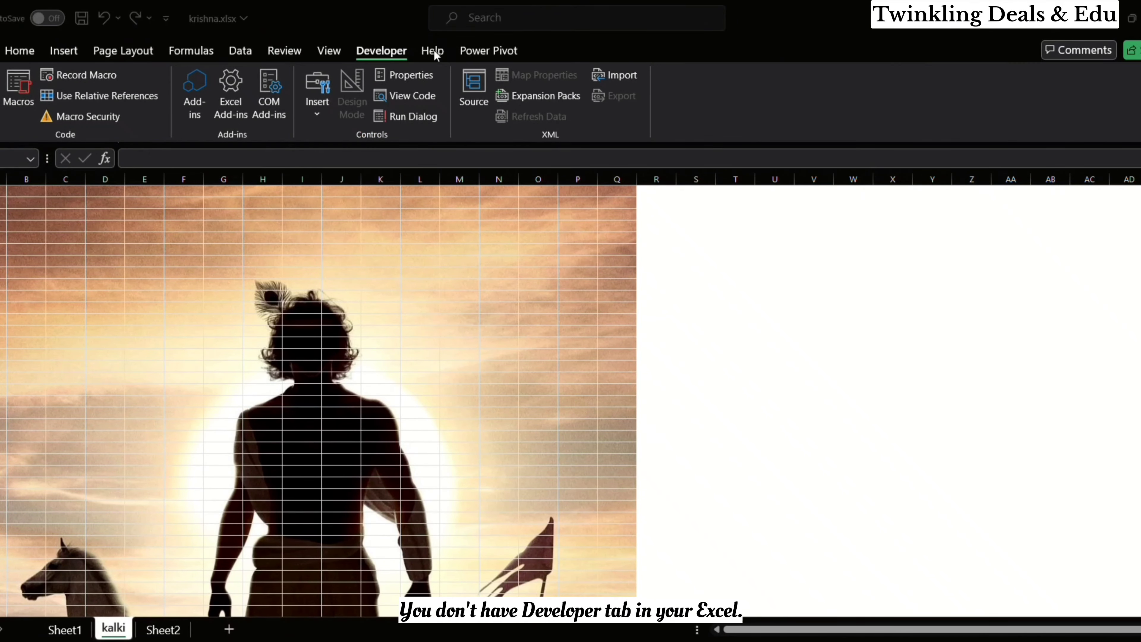
{"action": "left_click", "coordinate": [367, 48]}
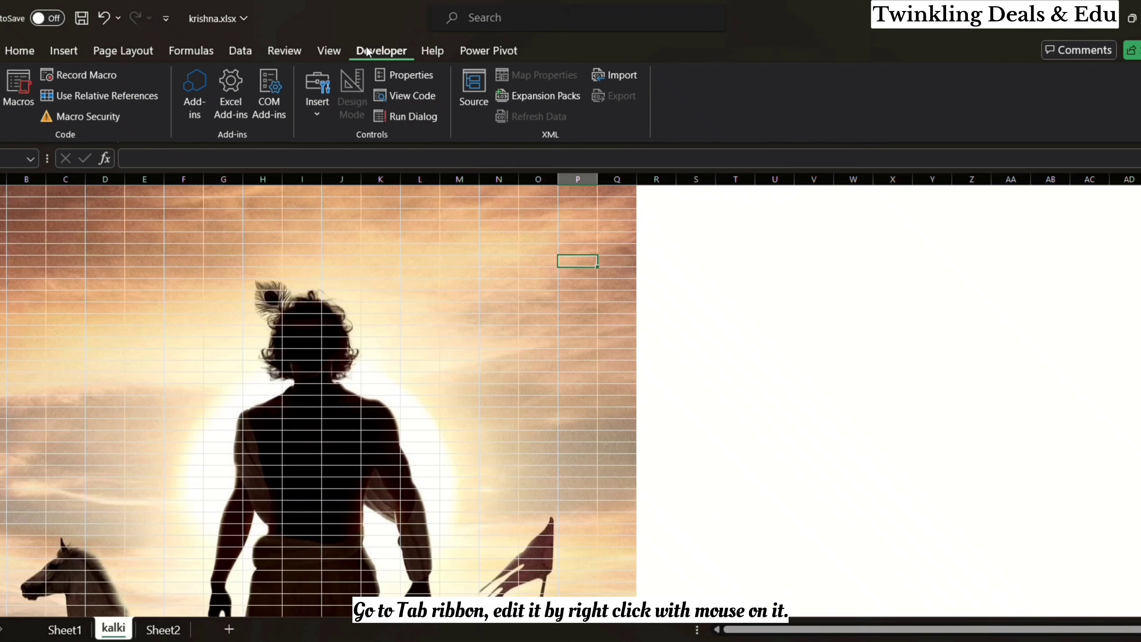
{"action": "right_click", "coordinate": [366, 46]}
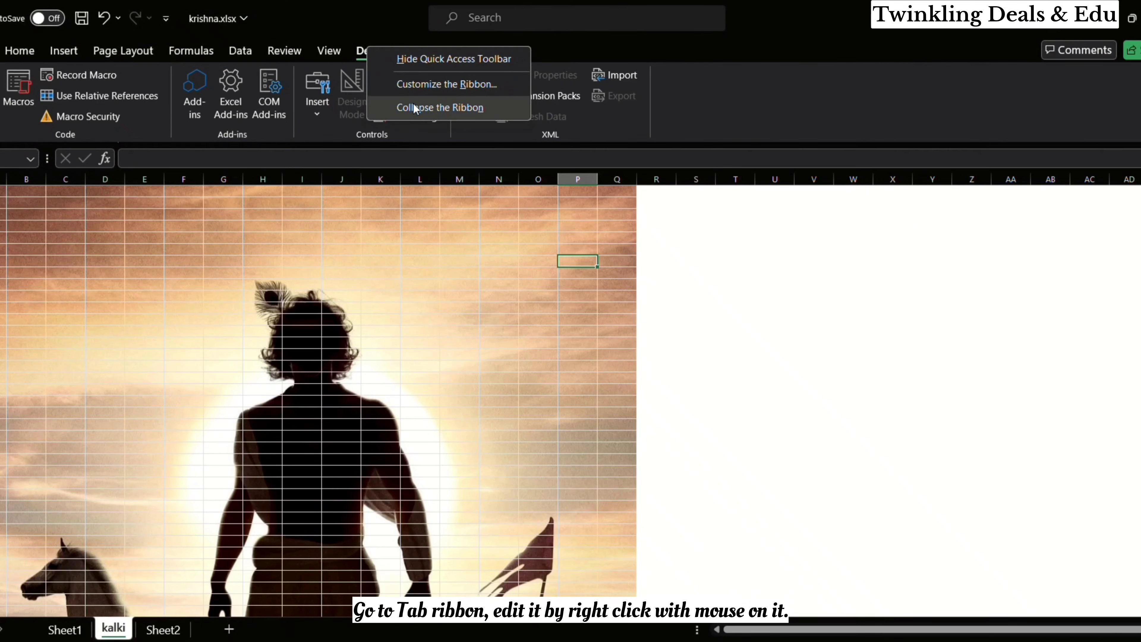
{"action": "left_click", "coordinate": [451, 83]}
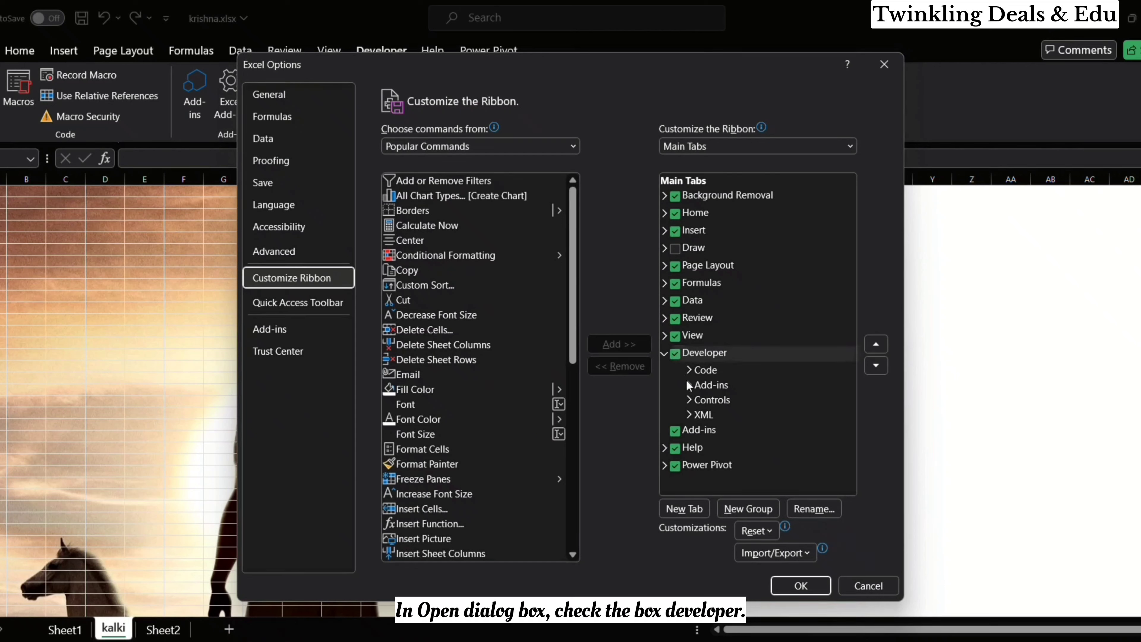
{"action": "left_click", "coordinate": [677, 356]}
{"action": "left_click", "coordinate": [675, 353]}
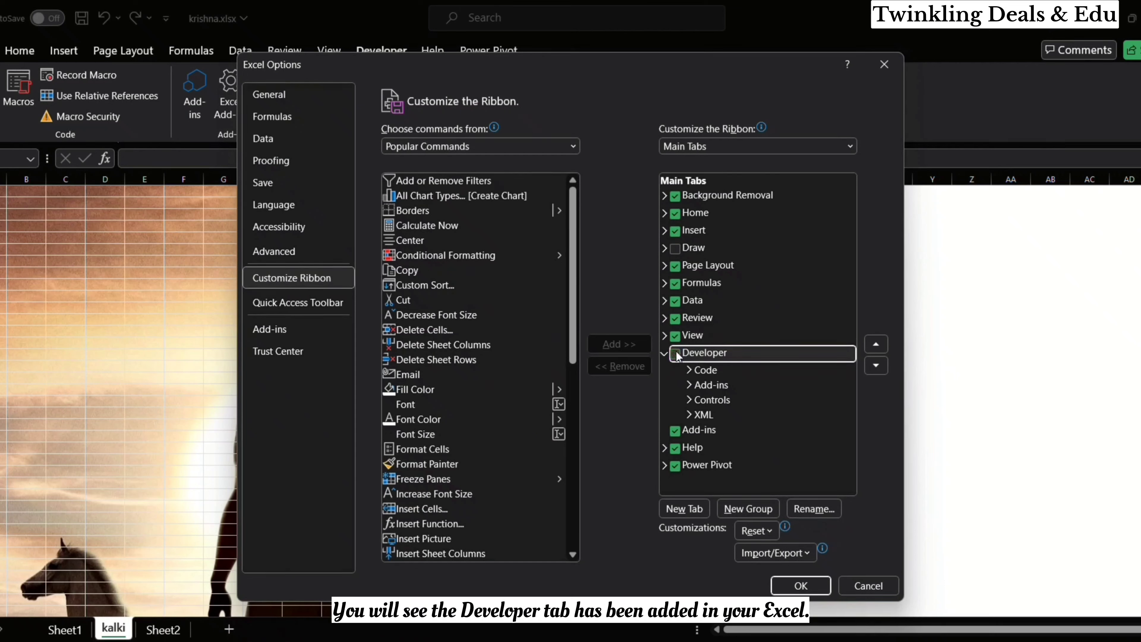
{"action": "left_click", "coordinate": [799, 586]}
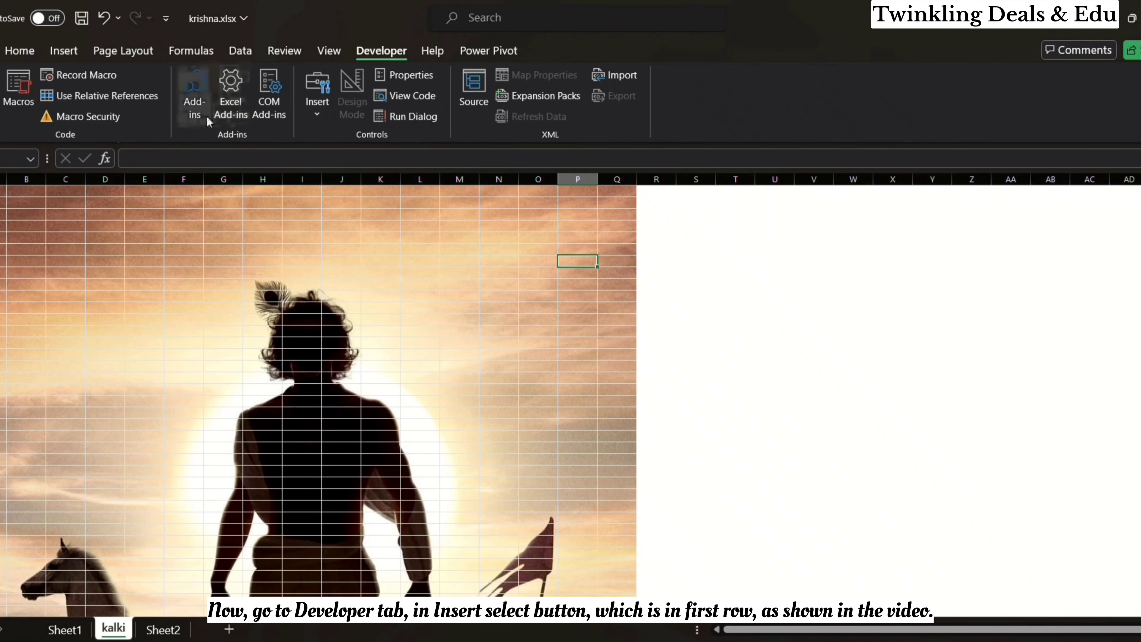
Step: Place a spin button form control in the white area beside the picture, across columns R and S
{"action": "left_click", "coordinate": [317, 113]}
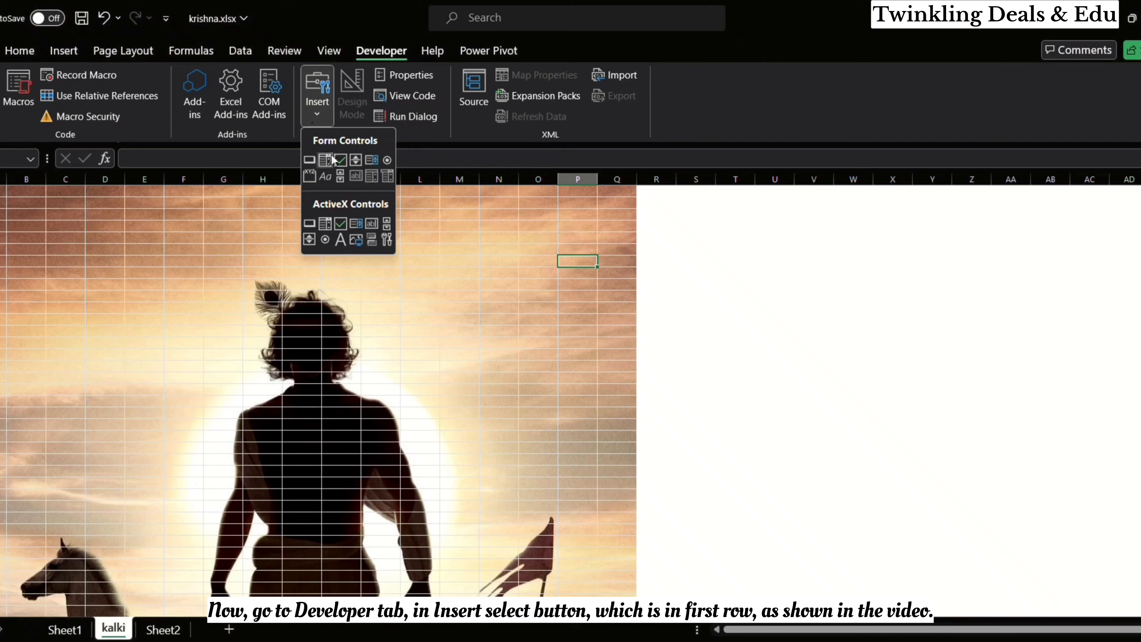
{"action": "left_click", "coordinate": [351, 161]}
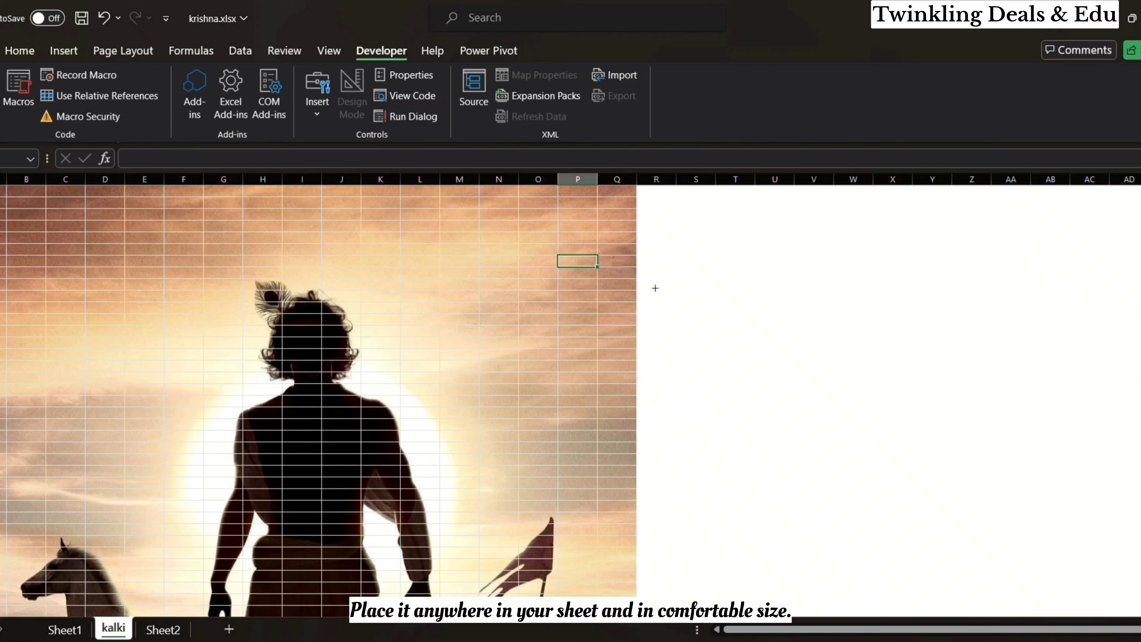
{"action": "left_click_drag", "start_coordinate": [656, 289], "coordinate": [702, 363]}
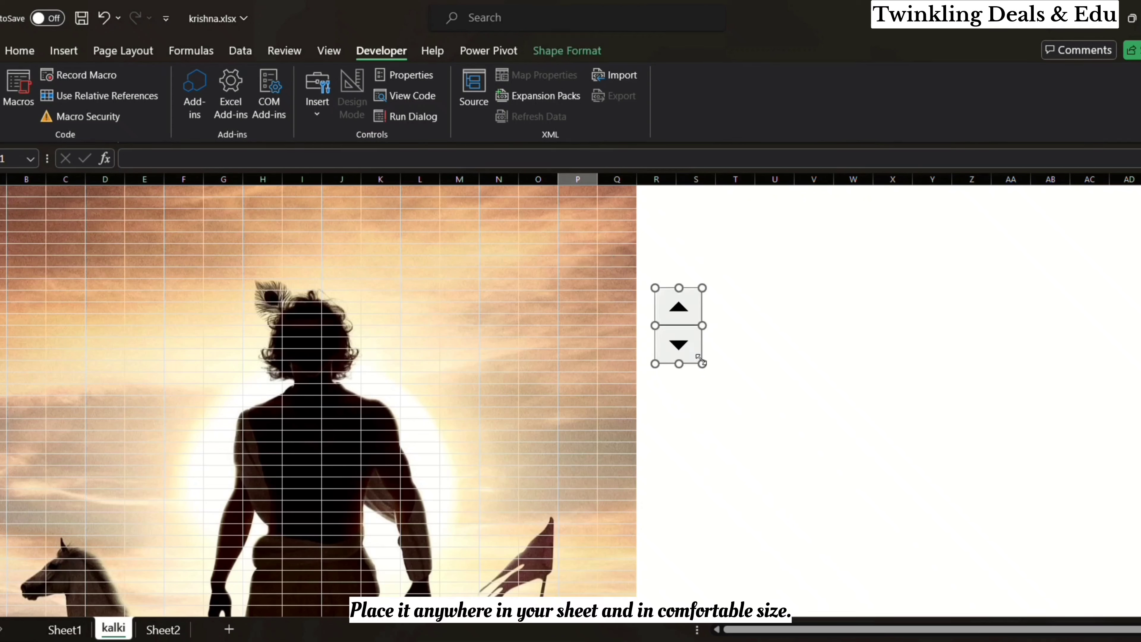
{"action": "left_click", "coordinate": [673, 220]}
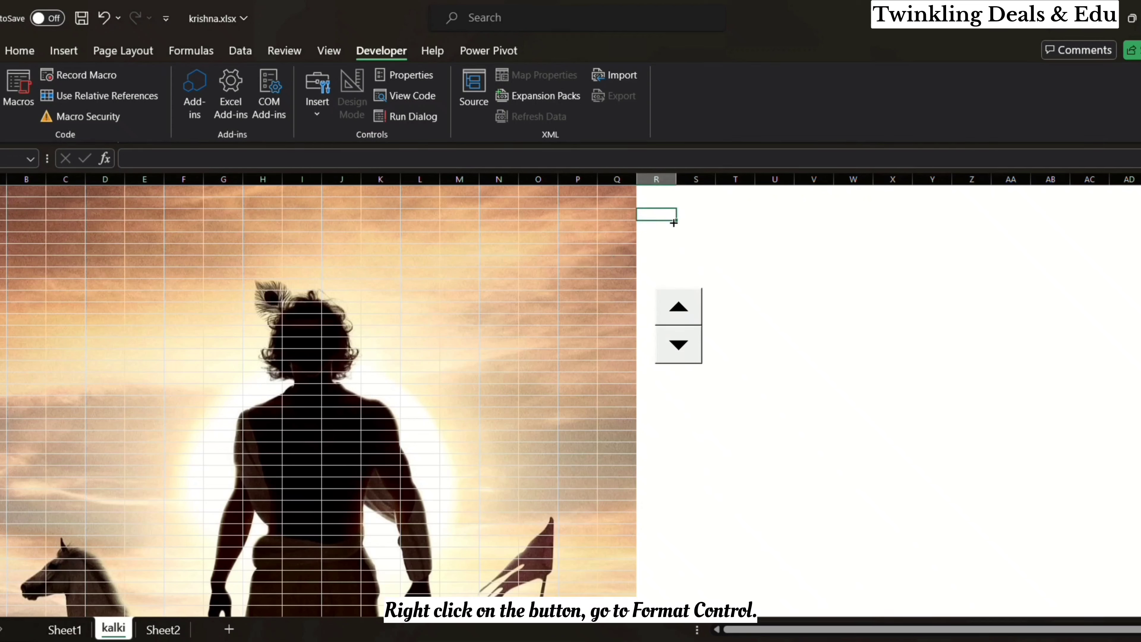
Step: Clear the maximum value in the spin button's Format Control settings
{"action": "right_click", "coordinate": [697, 318]}
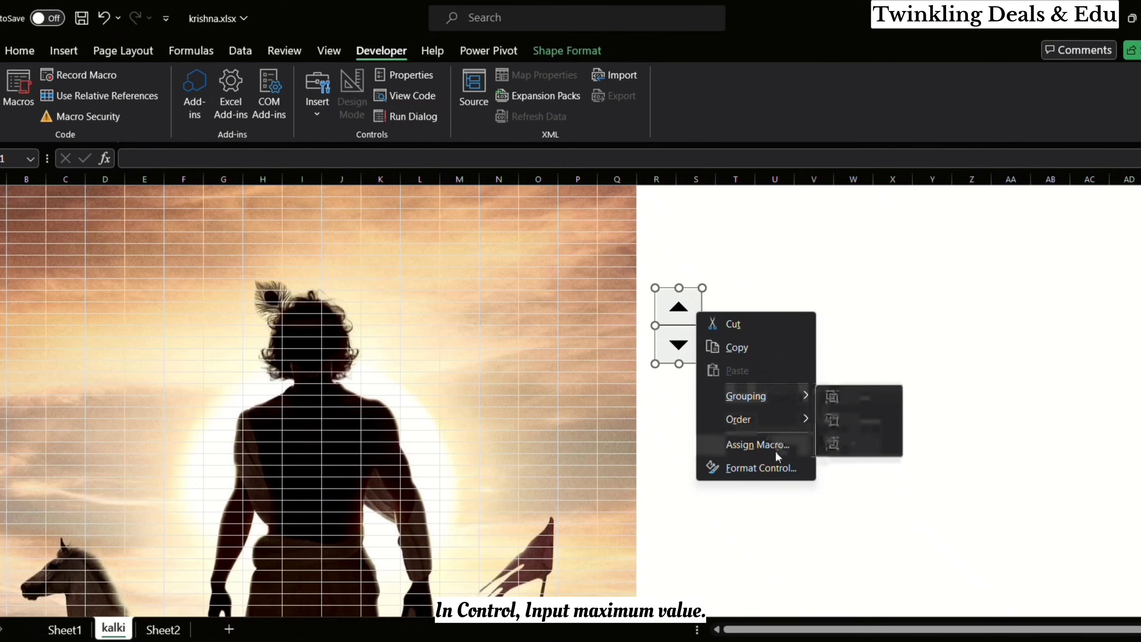
{"action": "left_click", "coordinate": [776, 465]}
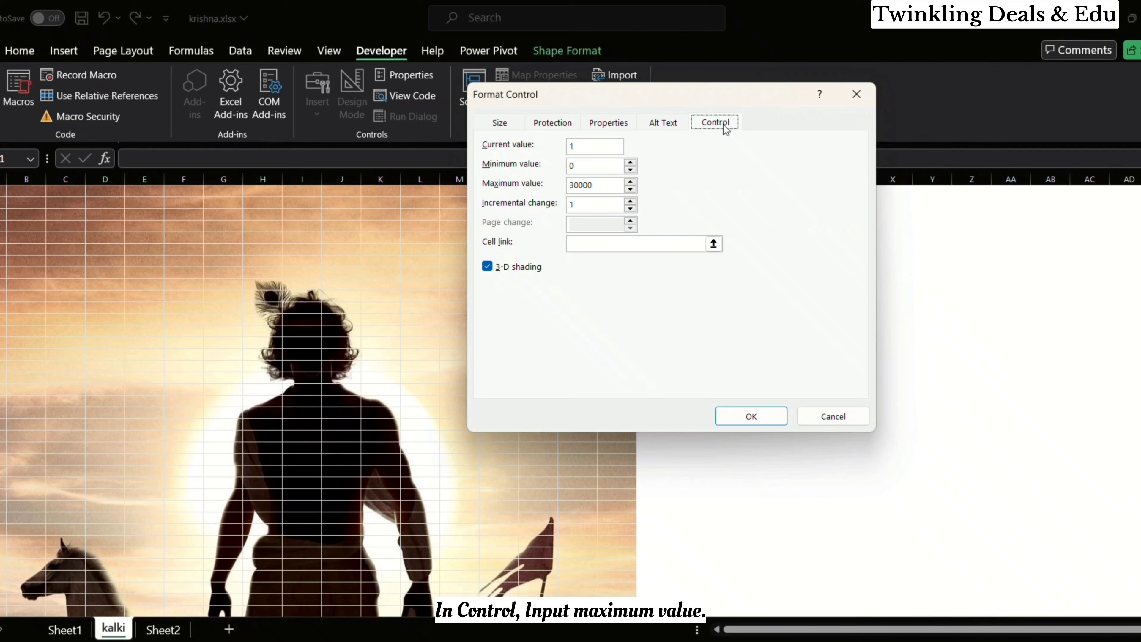
{"action": "left_click", "coordinate": [609, 173]}
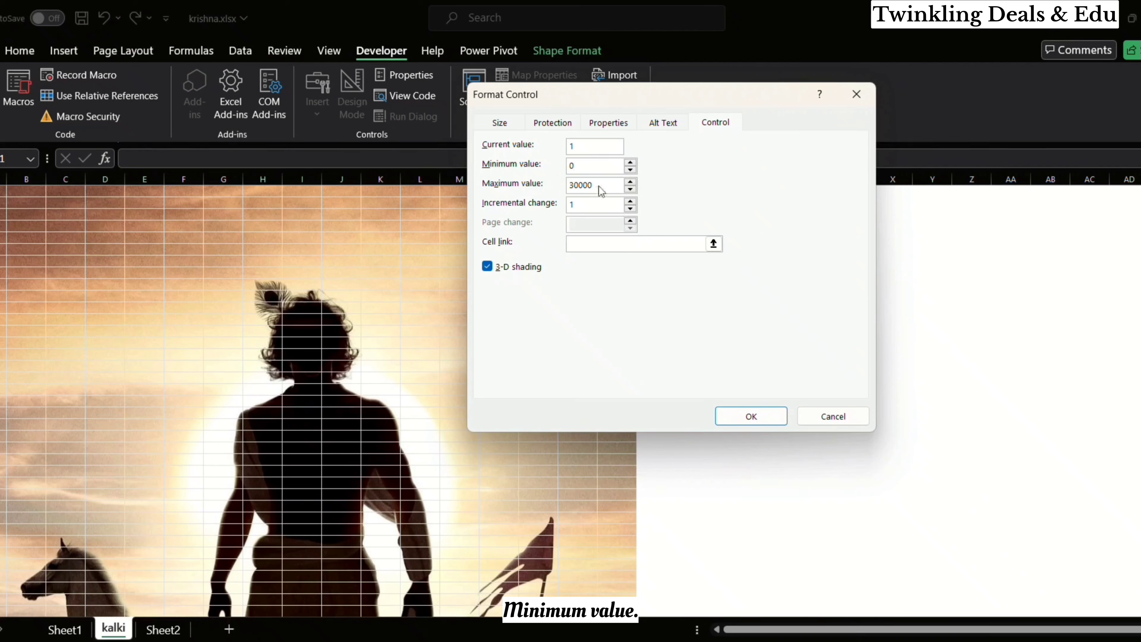
{"action": "key", "text": "BackSpace"}
{"action": "key", "text": "BackSpace"}
{"action": "key", "text": "BackSpace"}
{"action": "key", "text": "BackSpace"}
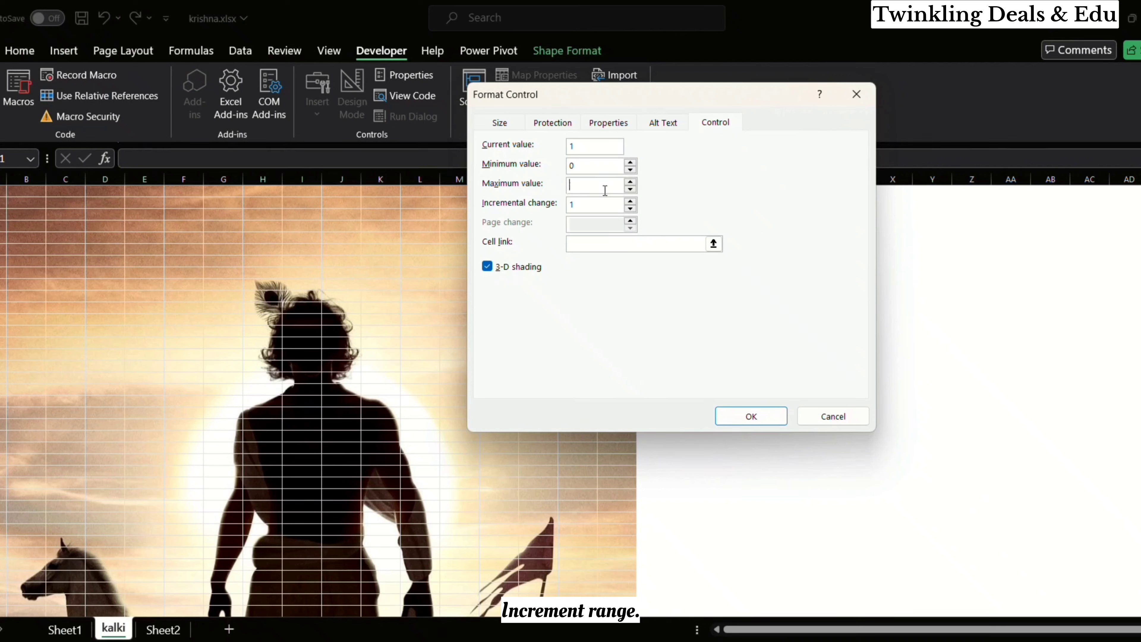
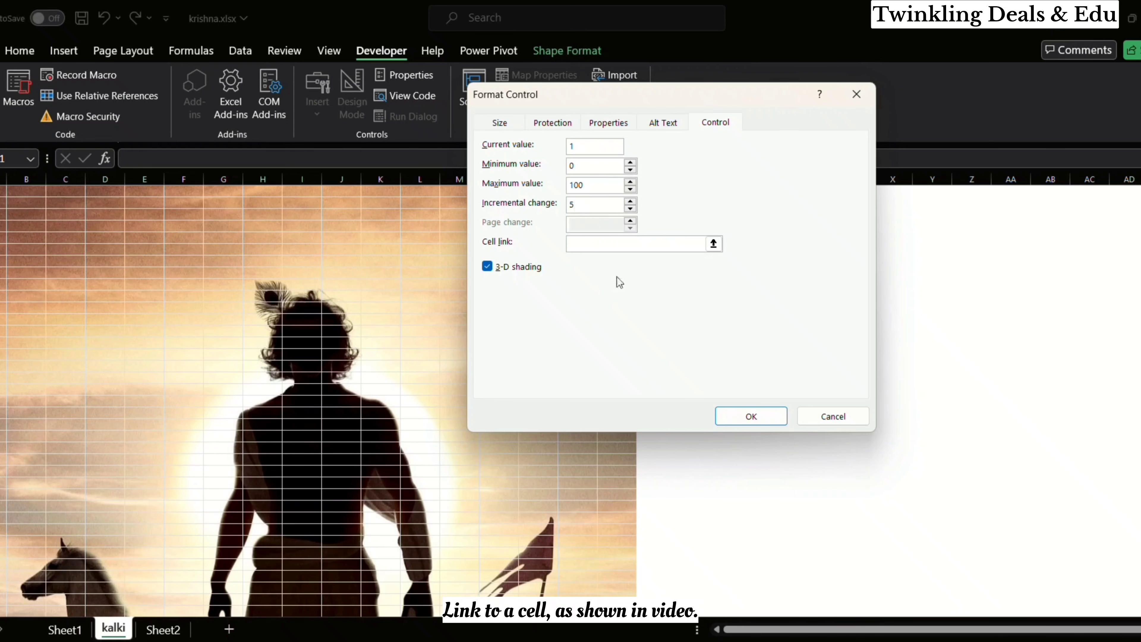
Step: Link the spin button to cell R3 and apply the control settings
{"action": "left_click", "coordinate": [713, 244]}
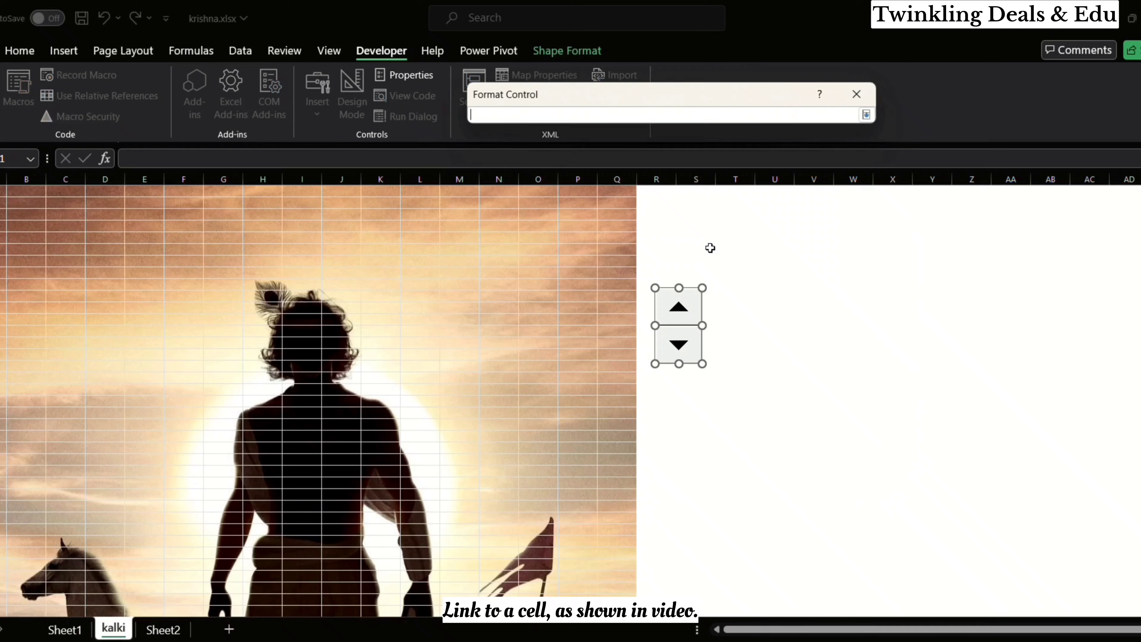
{"action": "left_click", "coordinate": [665, 214]}
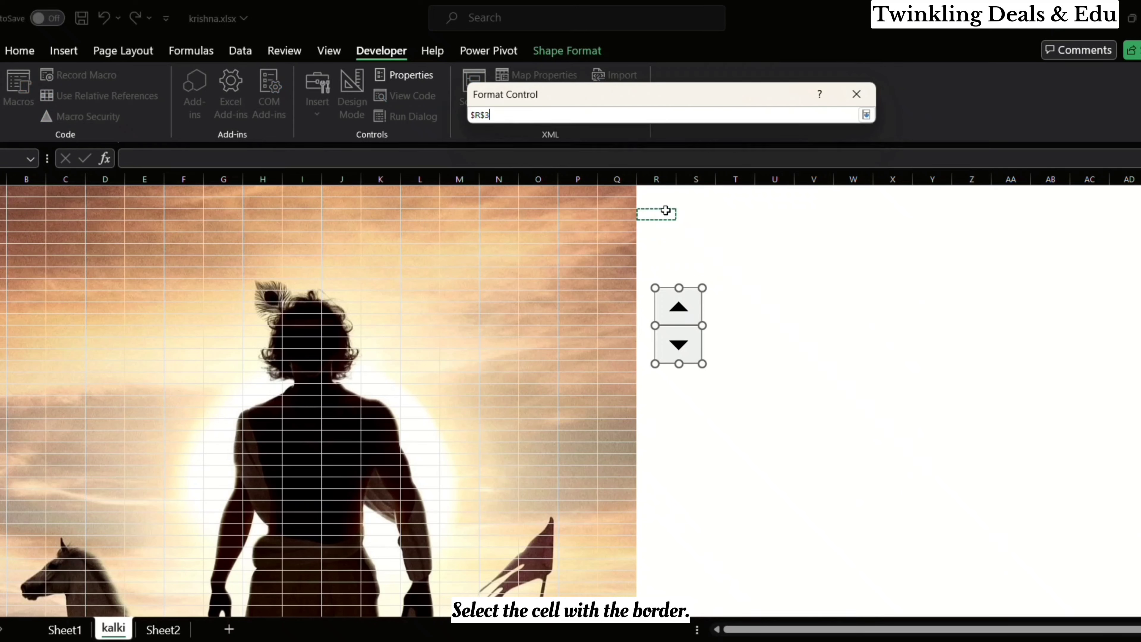
{"action": "left_click", "coordinate": [866, 115]}
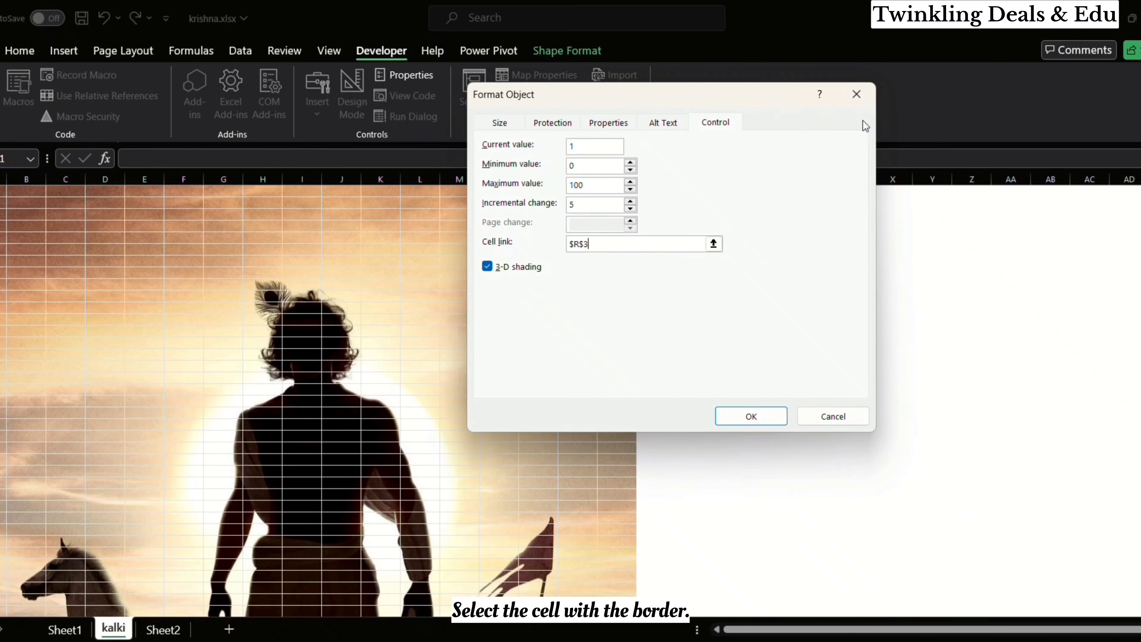
{"action": "left_click", "coordinate": [739, 420]}
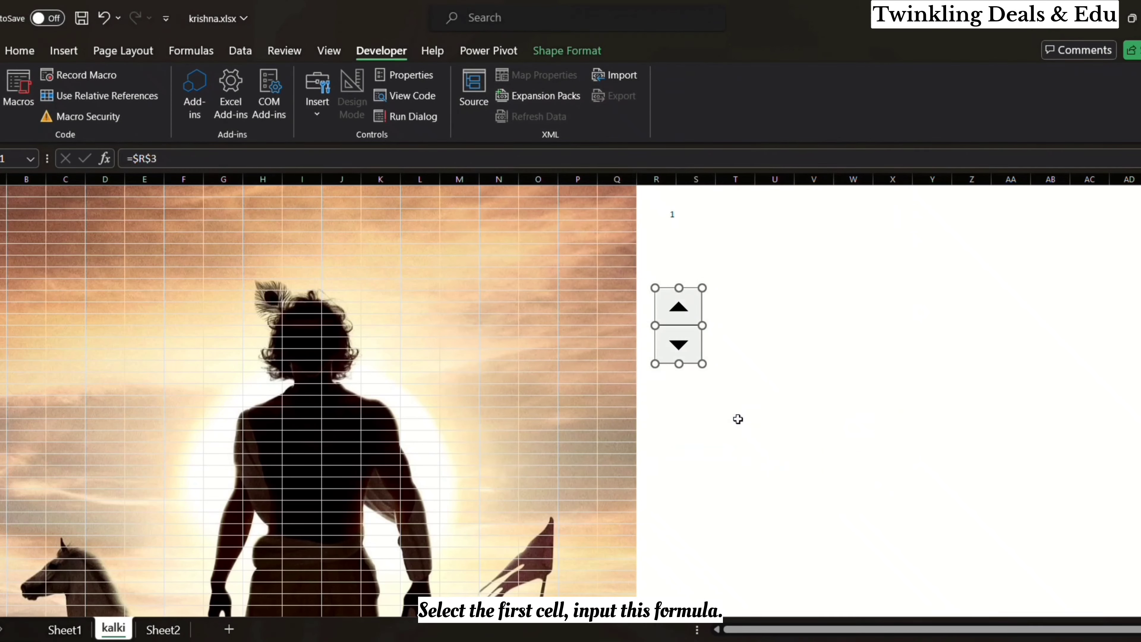
Step: Add an outline border around the linked cell R3
{"action": "left_click", "coordinate": [678, 214]}
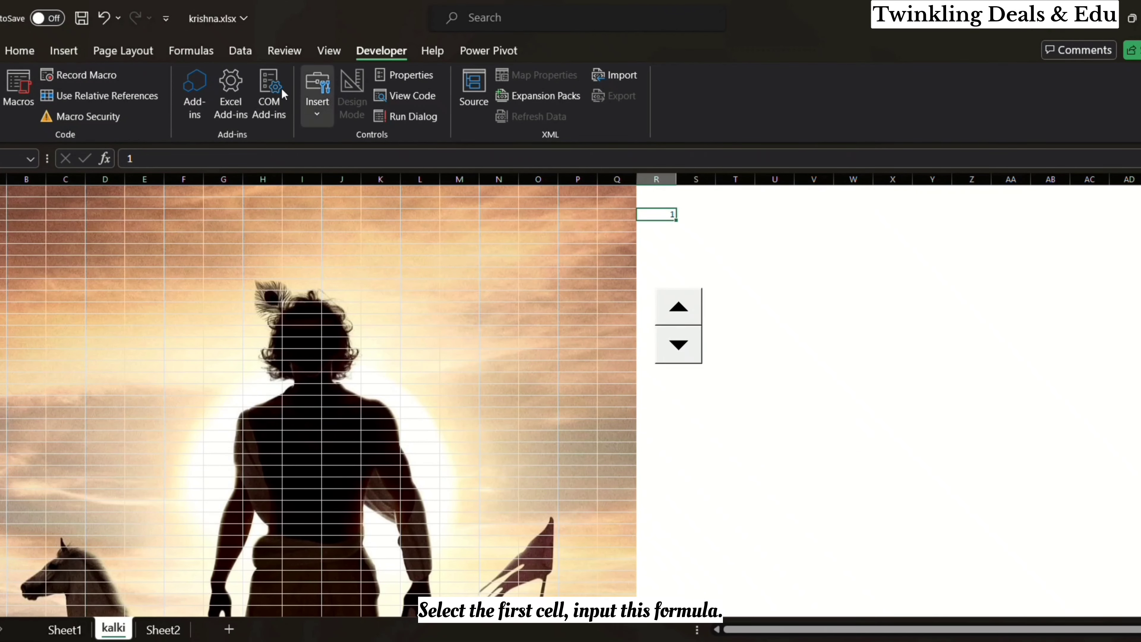
{"action": "left_click", "coordinate": [16, 52]}
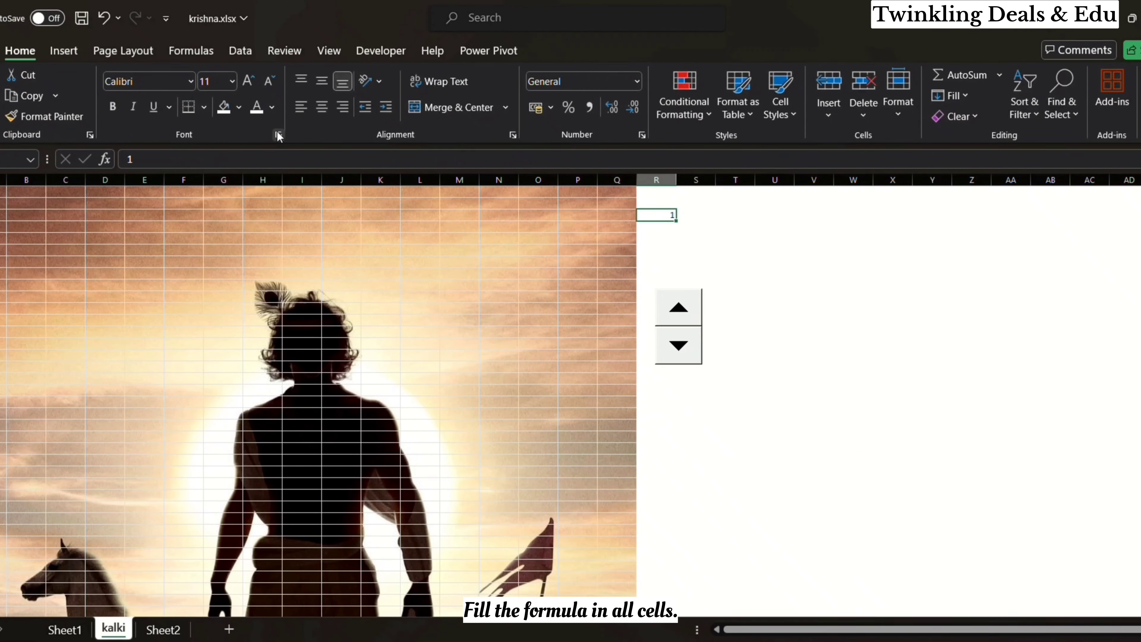
{"action": "left_click", "coordinate": [203, 107]}
{"action": "left_click", "coordinate": [216, 274]}
Step: Enter the formula =randbetween(0,100) in cell A1, the first cell over the picture
{"action": "left_click", "coordinate": [3, 193]}
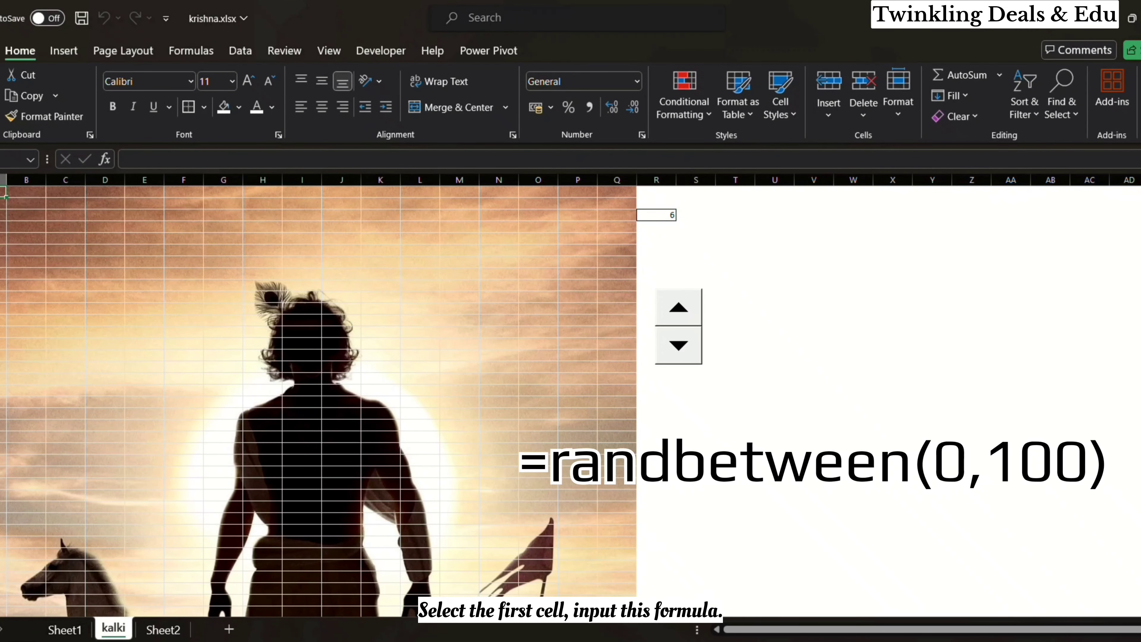
{"action": "type", "text": "=randbe"}
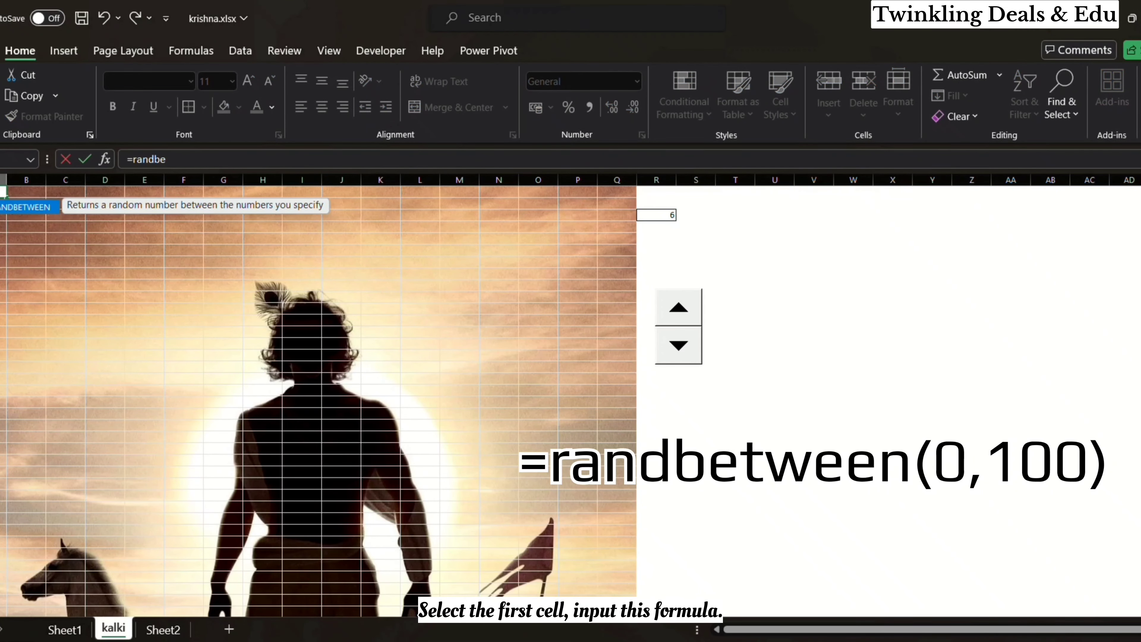
{"action": "type", "text": "tween("}
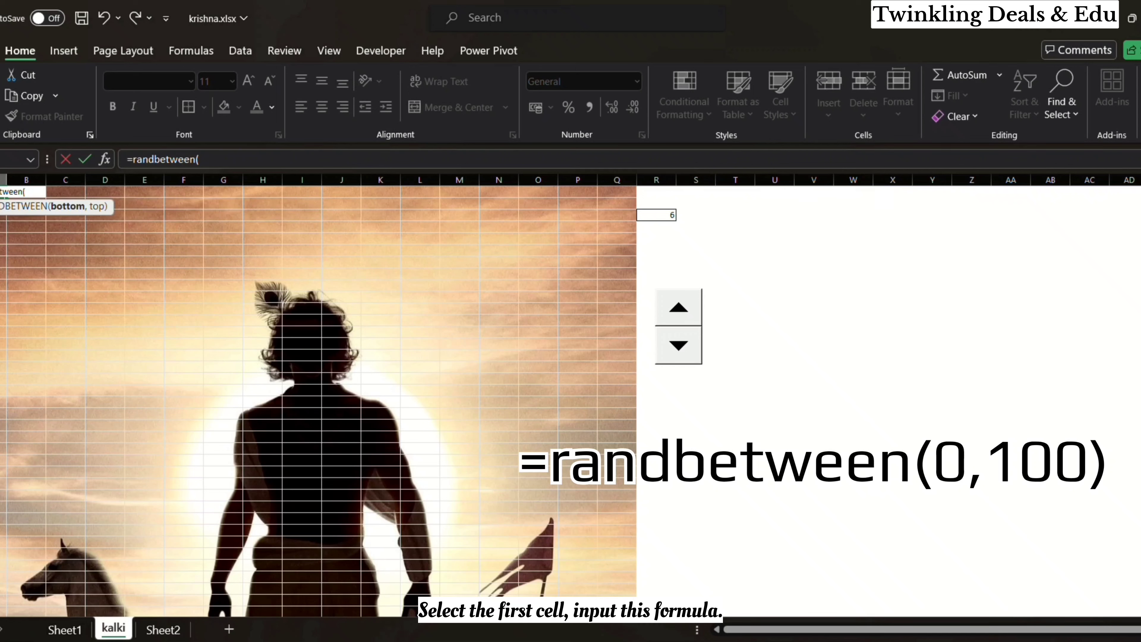
{"action": "type", "text": "0,100)"}
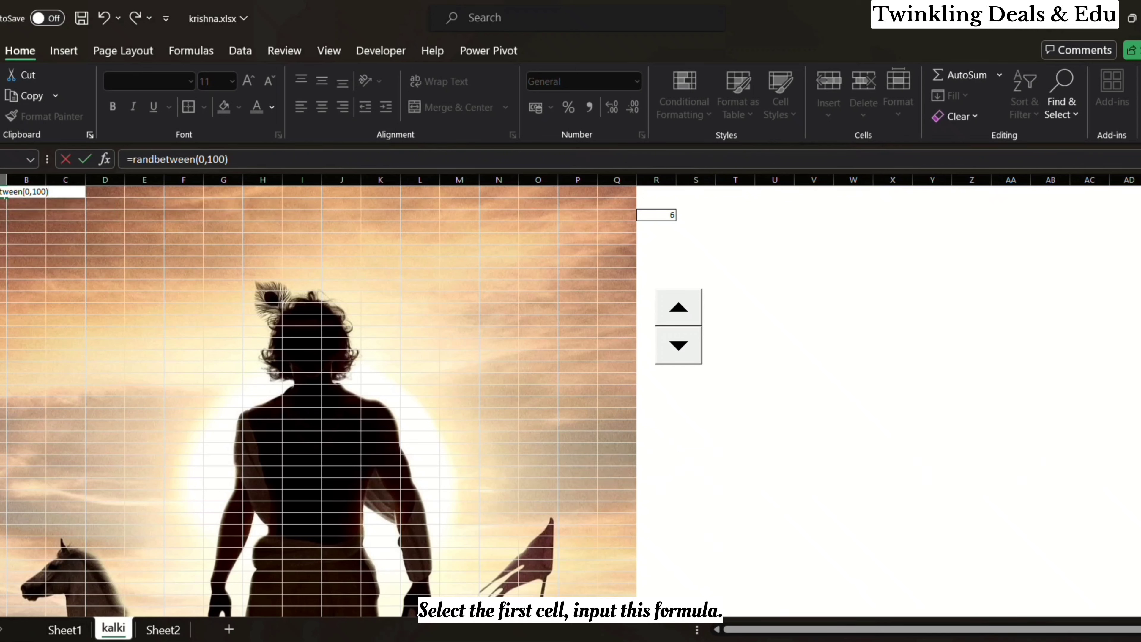
{"action": "key", "text": "Return"}
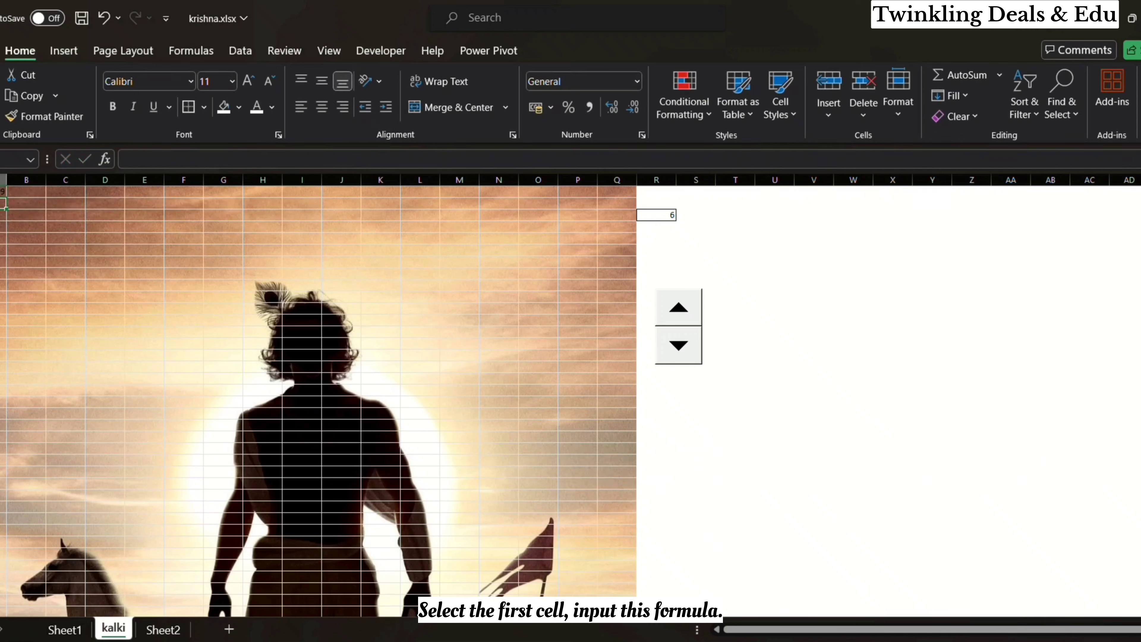
Step: Fill the RANDBETWEEN formula from A1 across to column Q and down over all the picture's cells
{"action": "key", "text": "Up"}
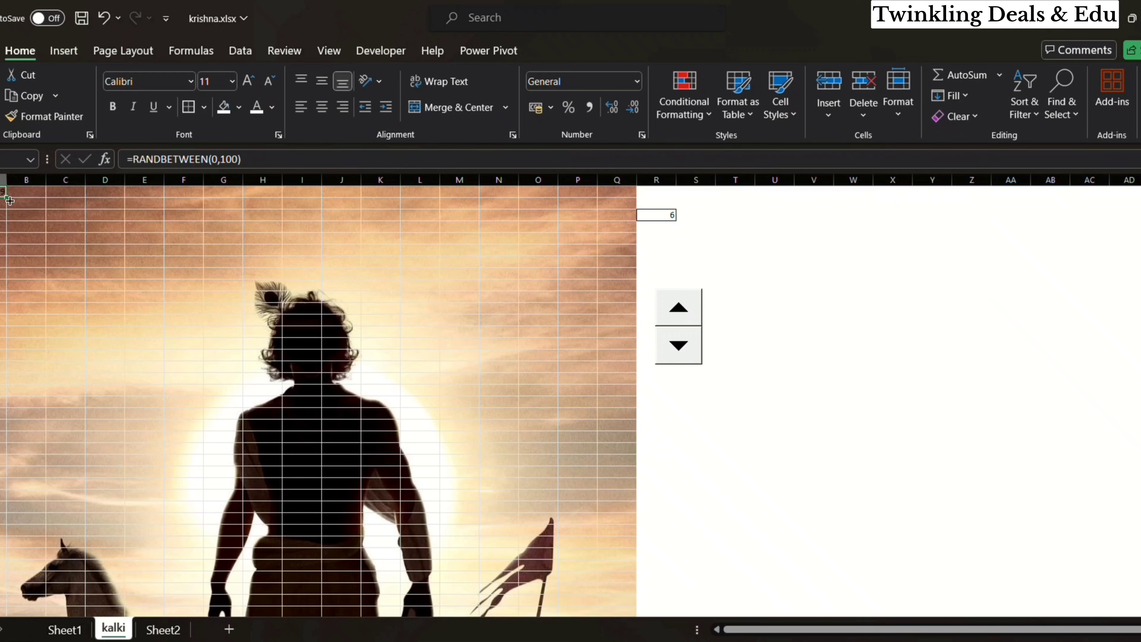
{"action": "left_click_drag", "start_coordinate": [10, 201], "coordinate": [629, 209]}
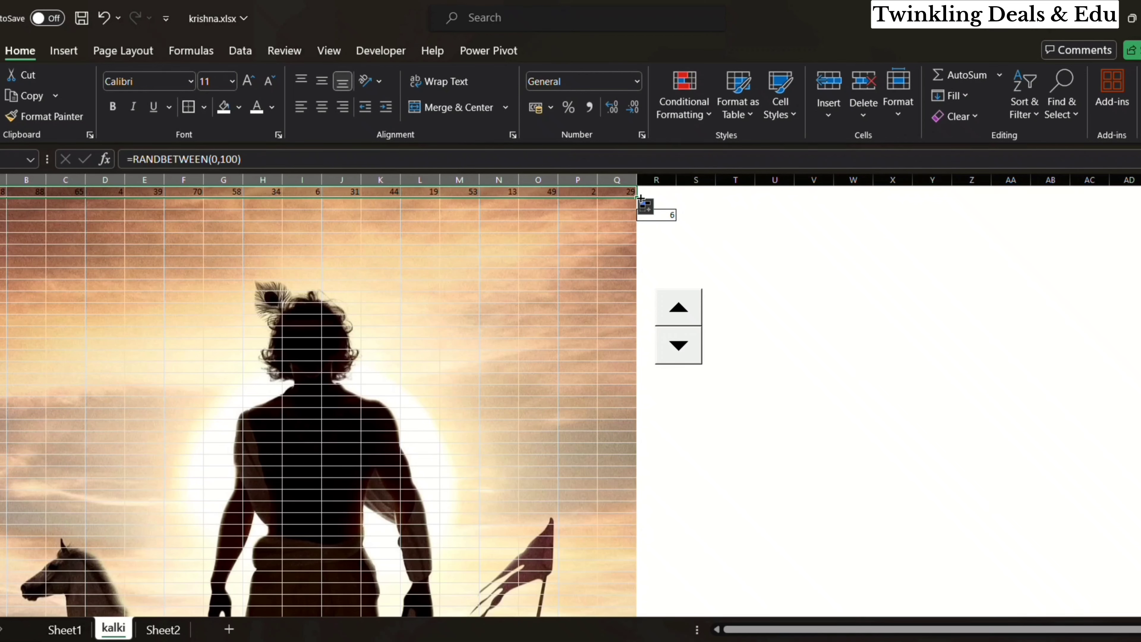
{"action": "left_click_drag", "start_coordinate": [640, 198], "coordinate": [637, 279]}
{"action": "scroll", "coordinate": [679, 314], "scroll_direction": "up", "scroll_amount": 10}
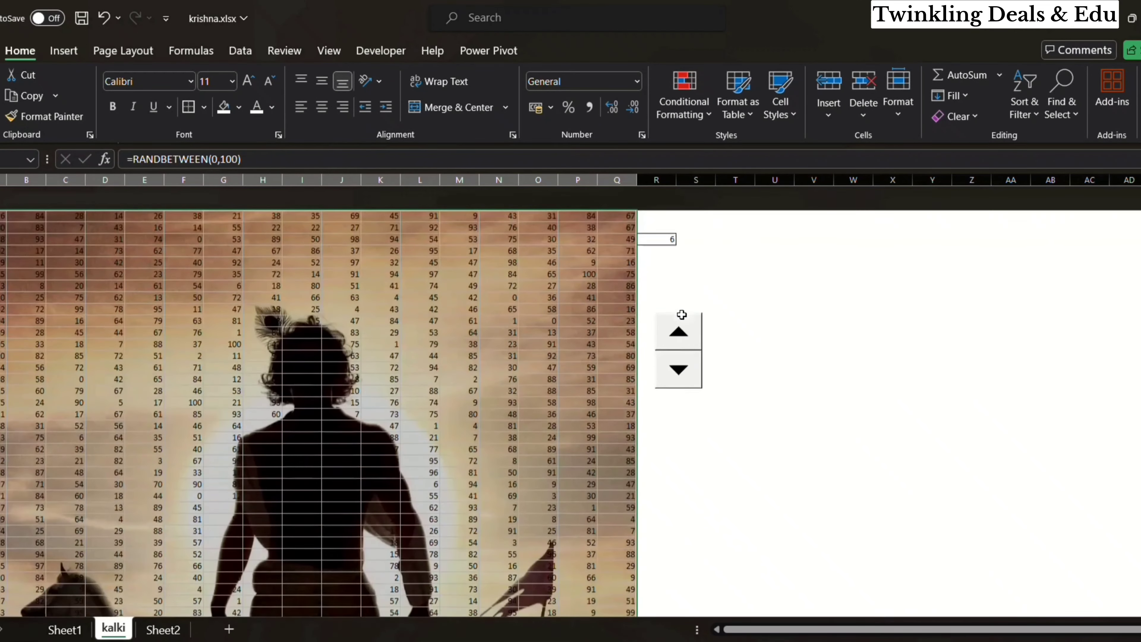
{"action": "left_click", "coordinate": [539, 402]}
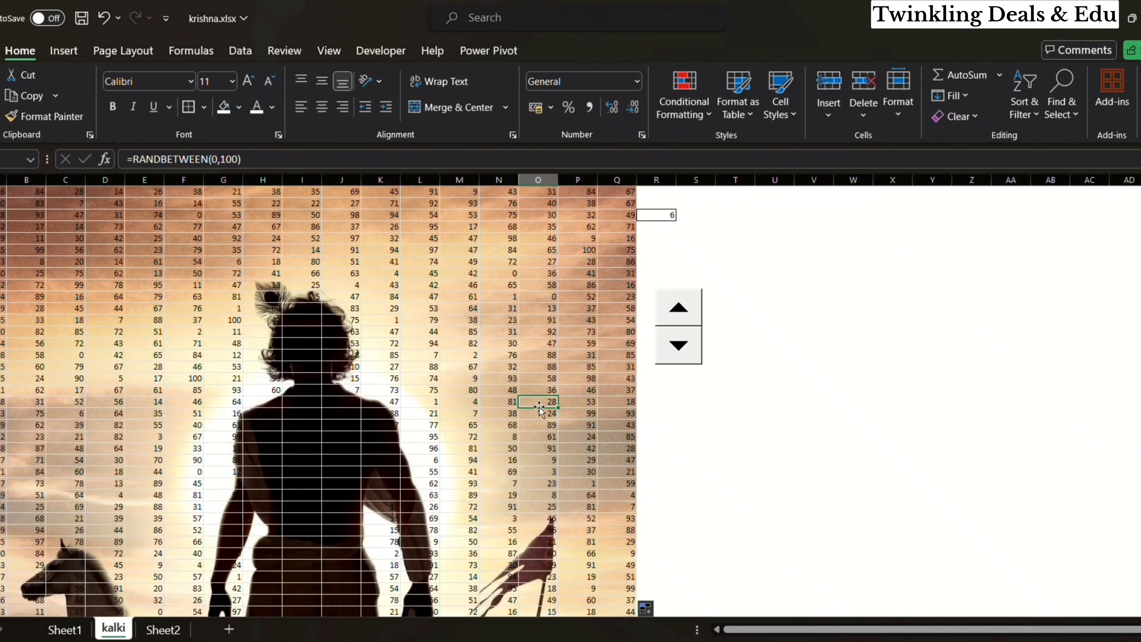
Step: Copy all the cells over the picture and paste them back in place as values only
{"action": "left_click", "coordinate": [3, 193]}
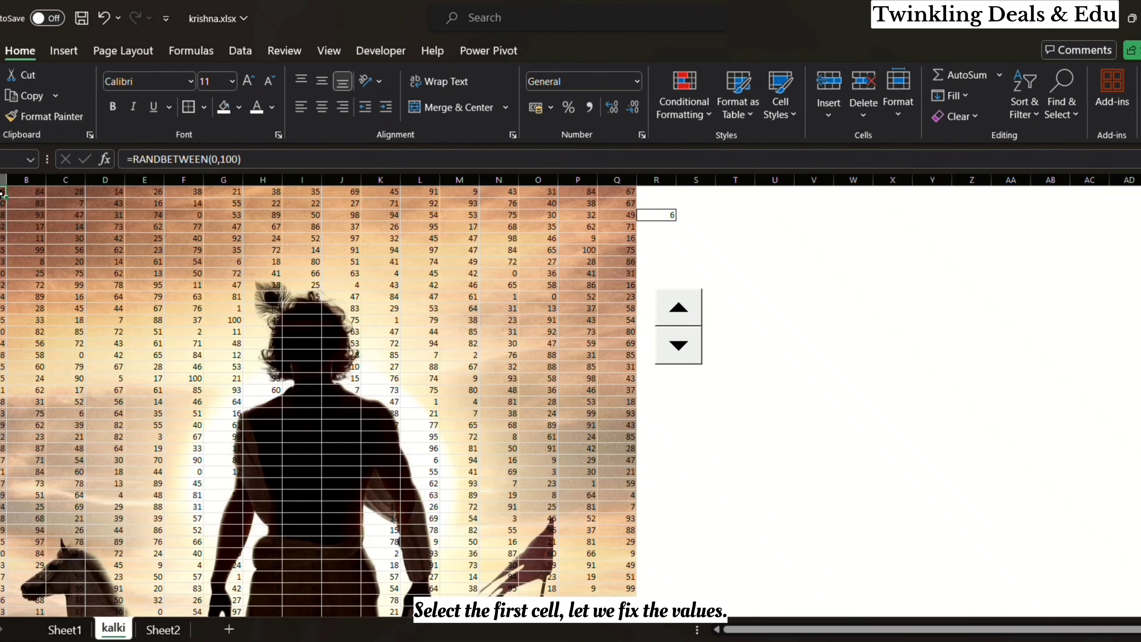
{"action": "left_click_drag", "start_coordinate": [4, 193], "coordinate": [625, 562]}
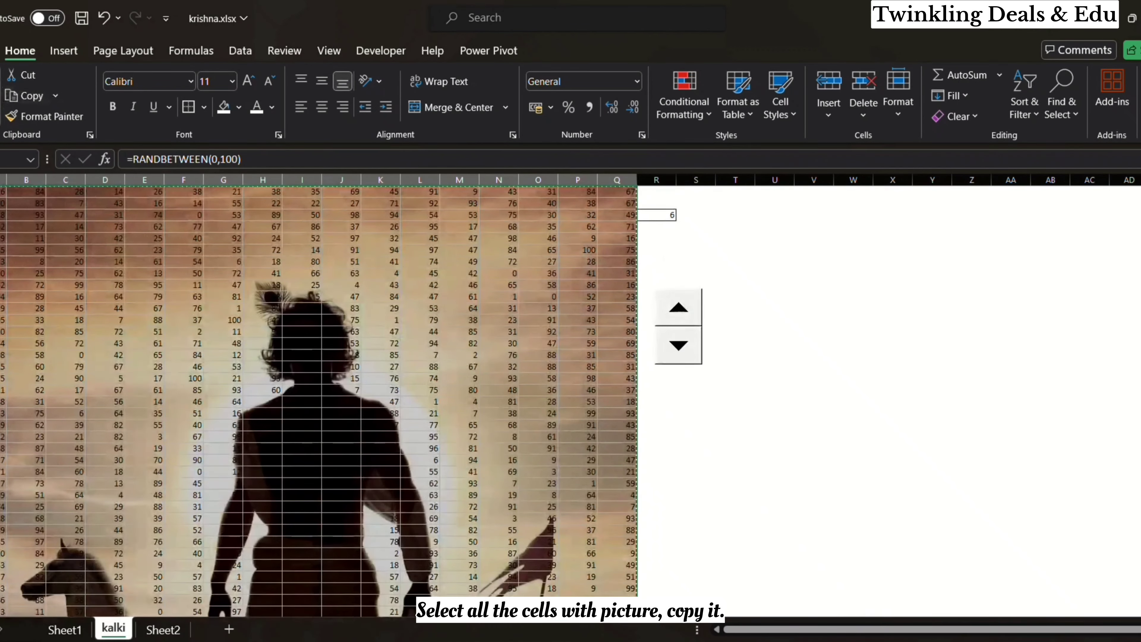
{"action": "left_click", "coordinate": [2, 119]}
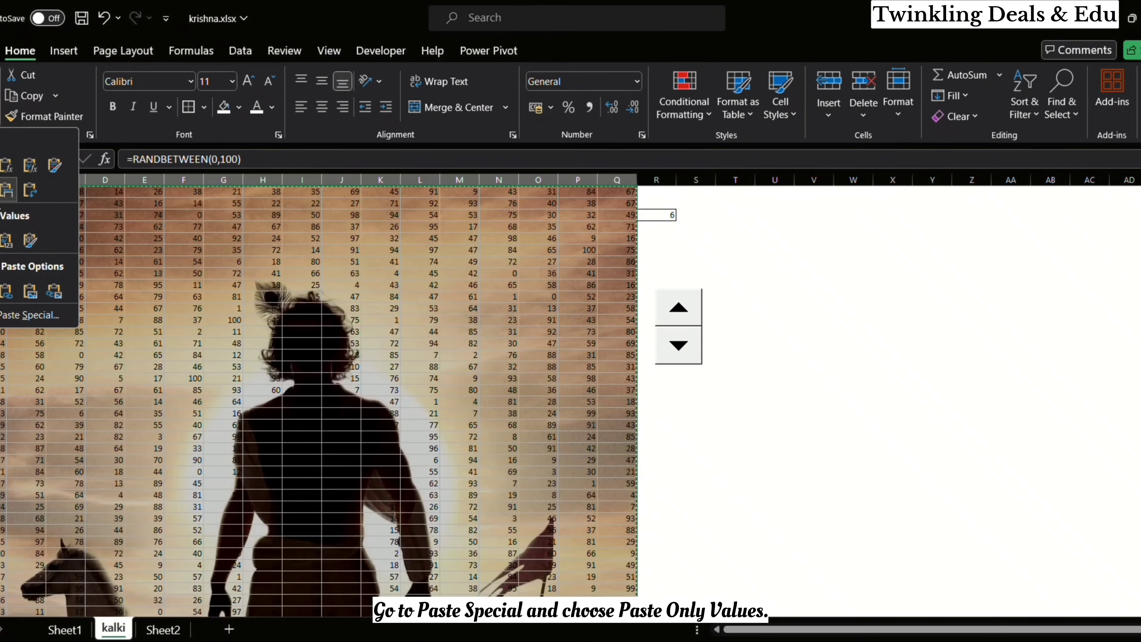
{"action": "left_click", "coordinate": [1, 241]}
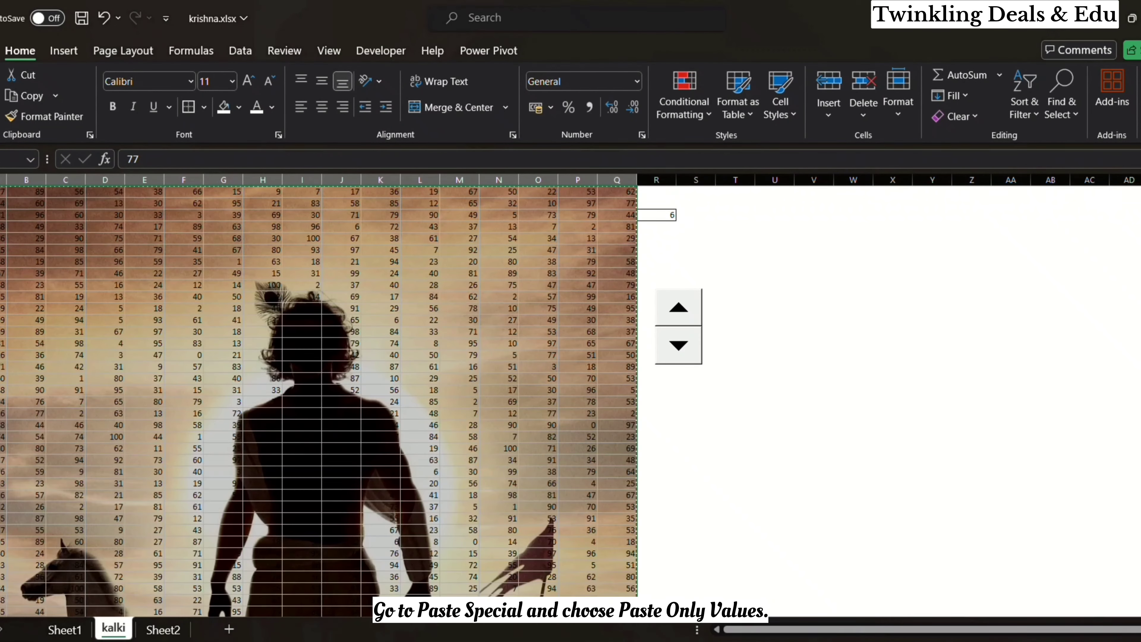
{"action": "left_click", "coordinate": [458, 296]}
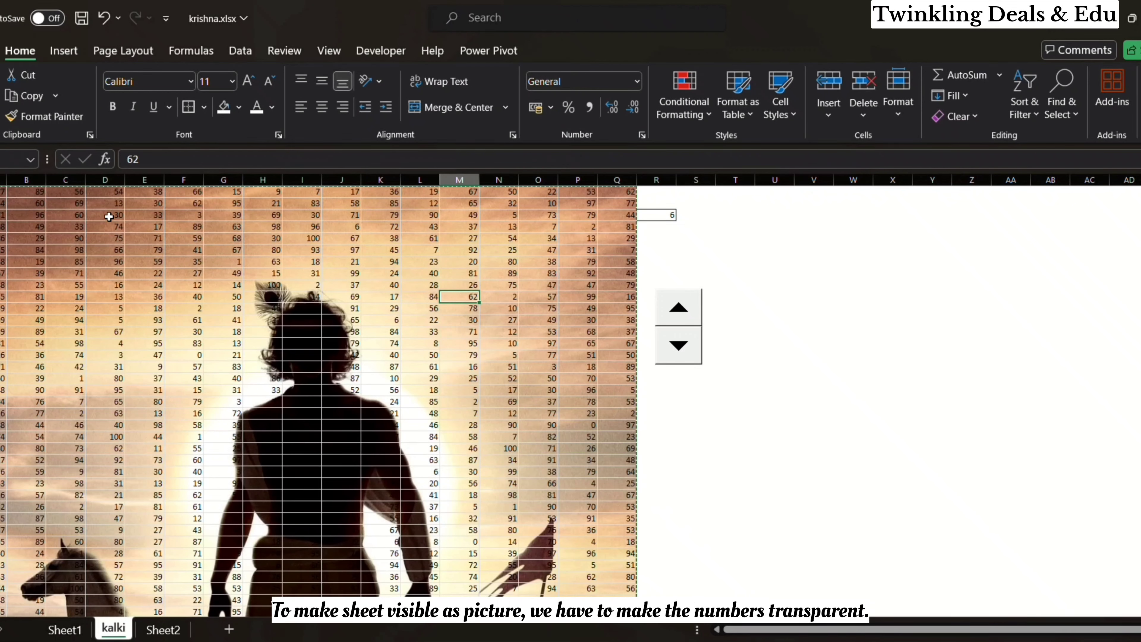
Step: Hide the numbers in all the picture's cells by applying the custom number format ;;;
{"action": "left_click_drag", "start_coordinate": [9, 194], "coordinate": [602, 584]}
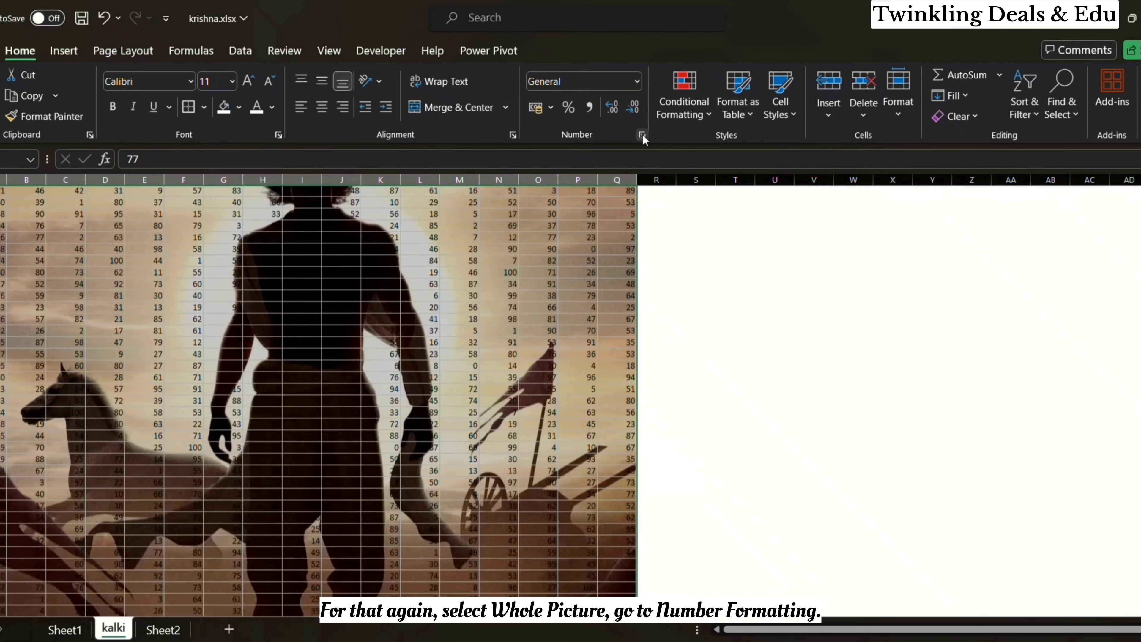
{"action": "left_click", "coordinate": [641, 135]}
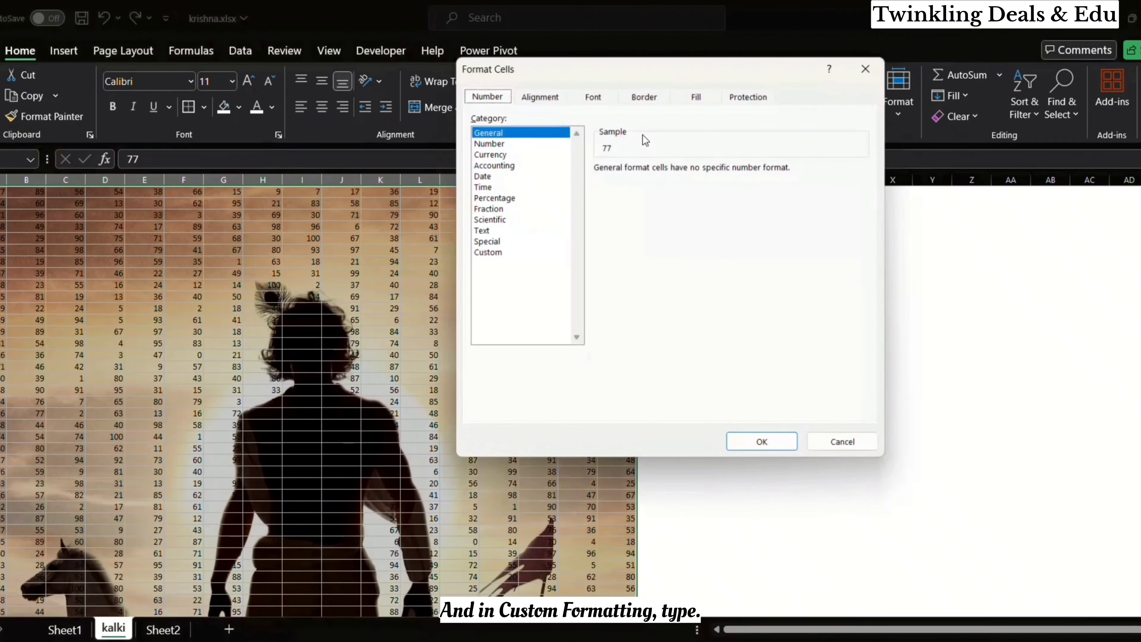
{"action": "left_click", "coordinate": [510, 254]}
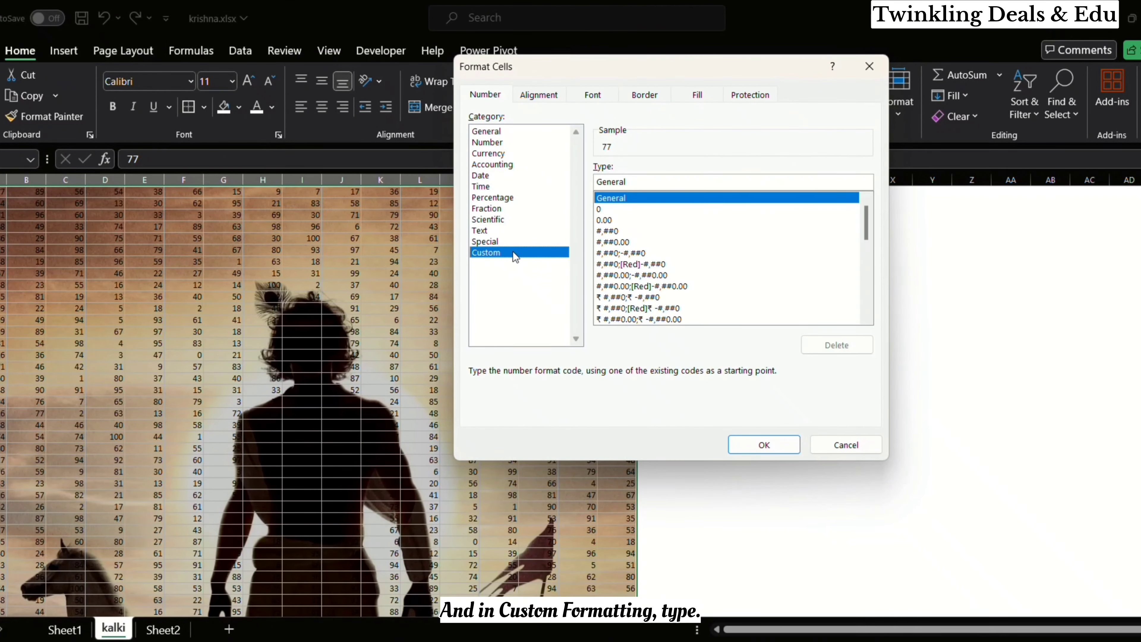
{"action": "key", "text": "BackSpace"}
{"action": "key", "text": "BackSpace"}
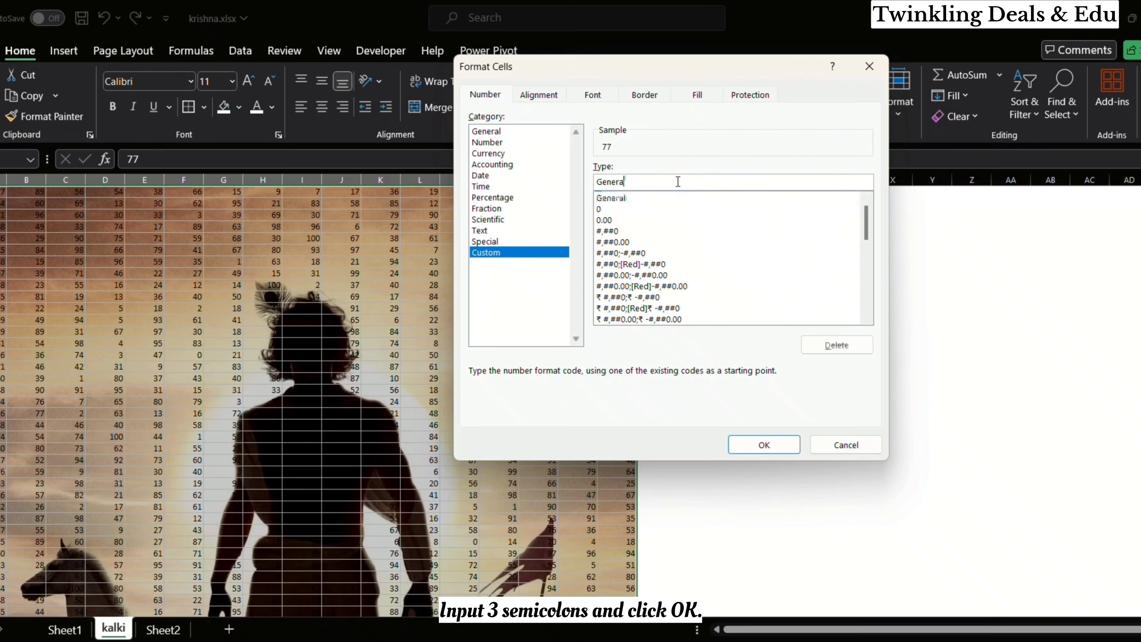
{"action": "key", "text": "BackSpace"}
{"action": "key", "text": "BackSpace"}
{"action": "key", "text": "BackSpace"}
{"action": "key", "text": "BackSpace"}
{"action": "key", "text": "BackSpace"}
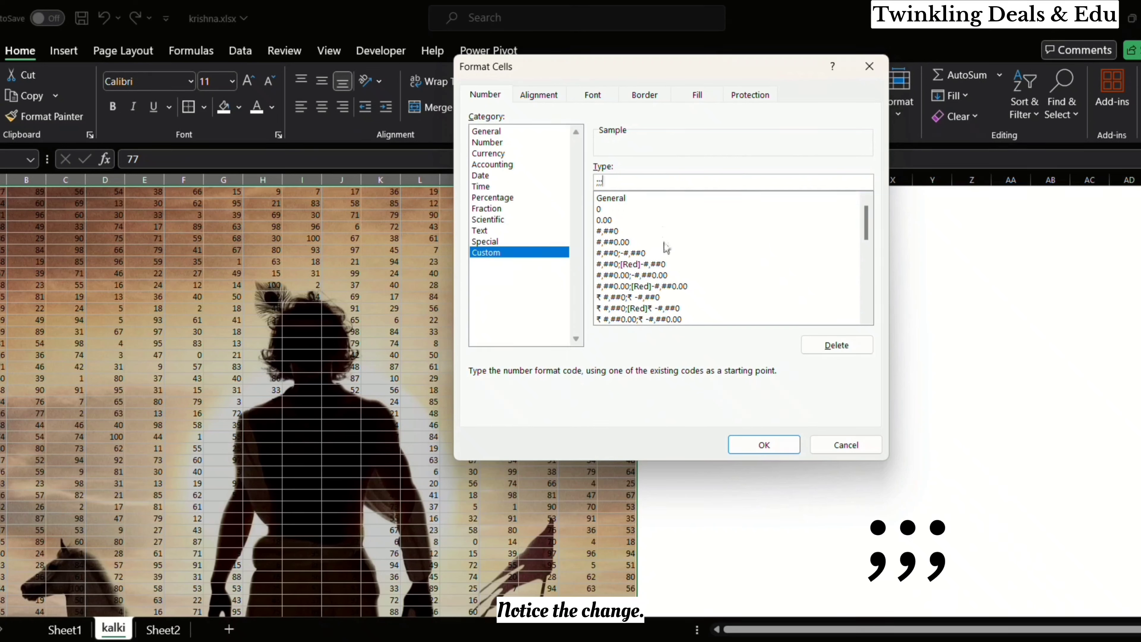
{"action": "left_click", "coordinate": [749, 445]}
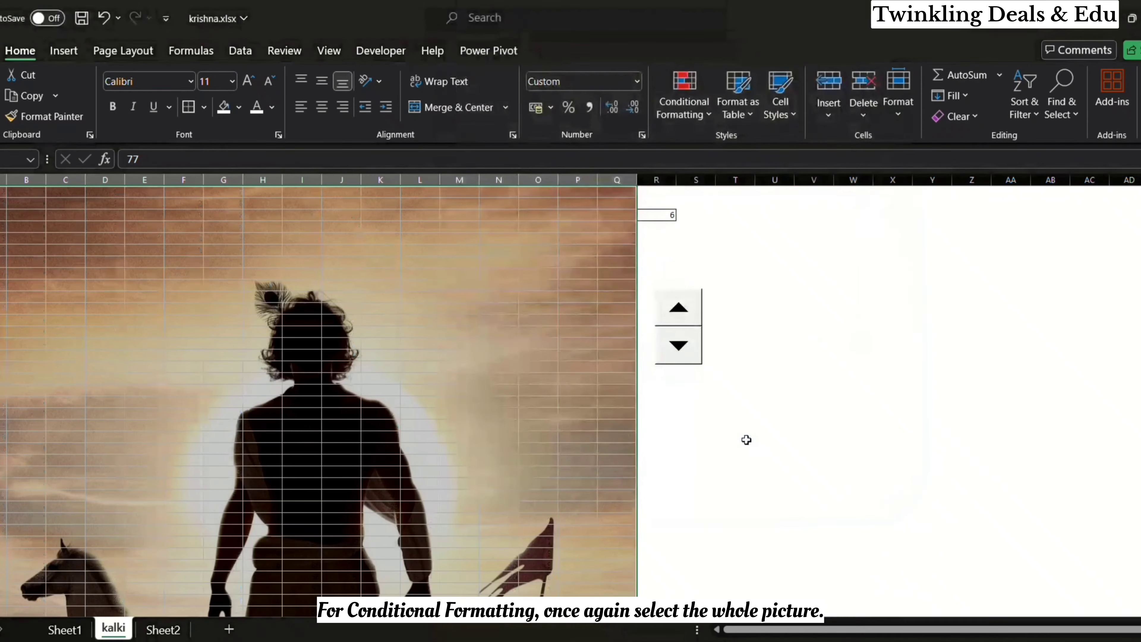
Step: Start a Greater Than highlight rule for all the picture's cells, with =$R$3 as the comparison value
{"action": "left_click", "coordinate": [532, 414]}
{"action": "scroll", "coordinate": [532, 414], "scroll_direction": "down", "scroll_amount": 6}
{"action": "scroll", "coordinate": [533, 413], "scroll_direction": "up", "scroll_amount": 7}
{"action": "scroll", "coordinate": [533, 414], "scroll_direction": "down", "scroll_amount": 1}
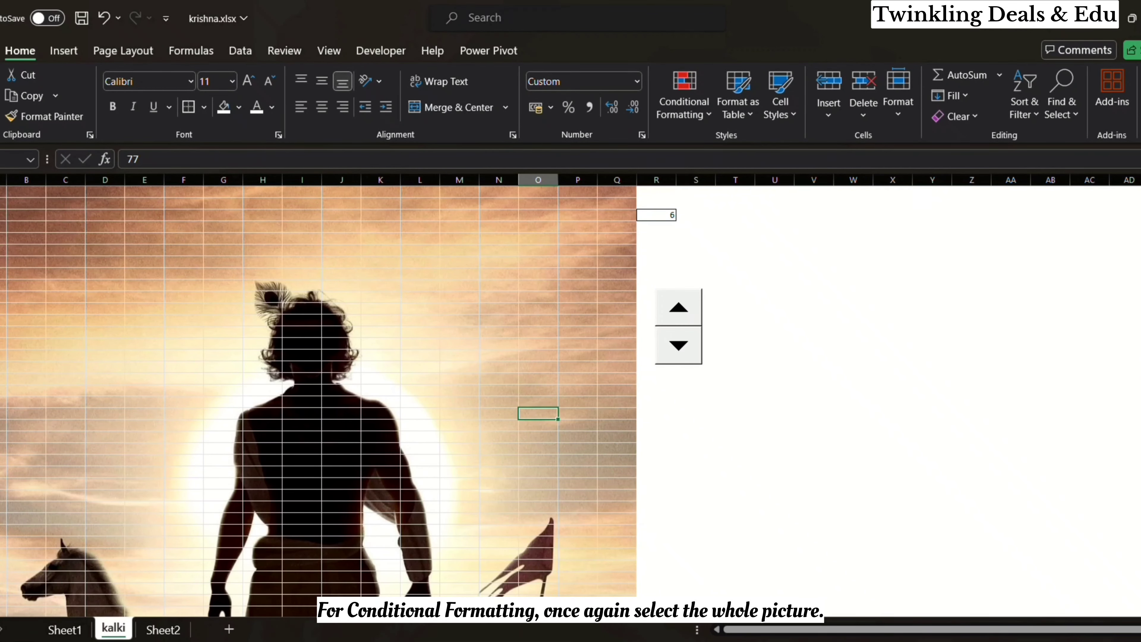
{"action": "left_click_drag", "start_coordinate": [3, 191], "coordinate": [635, 582]}
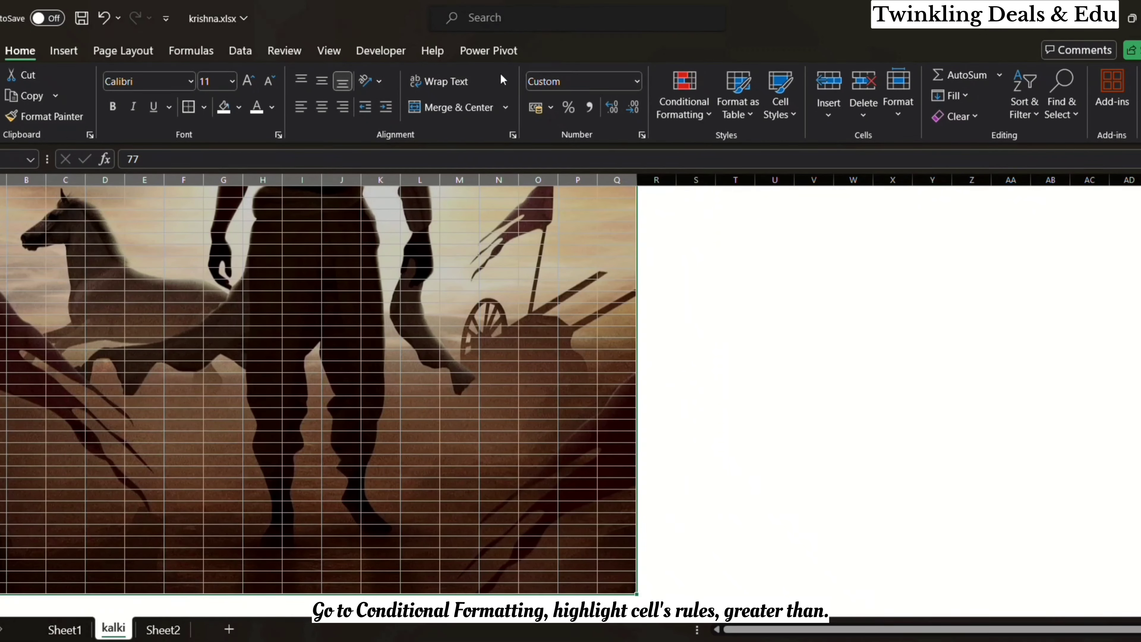
{"action": "left_click", "coordinate": [684, 96]}
{"action": "mouse_move", "coordinate": [775, 147]}
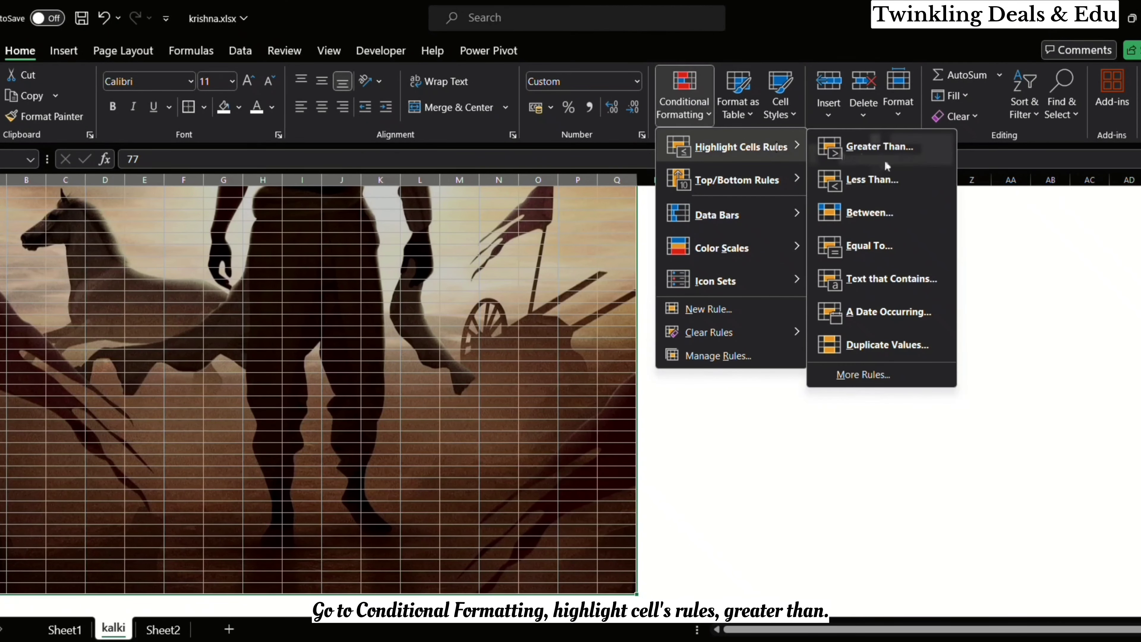
{"action": "left_click", "coordinate": [907, 158]}
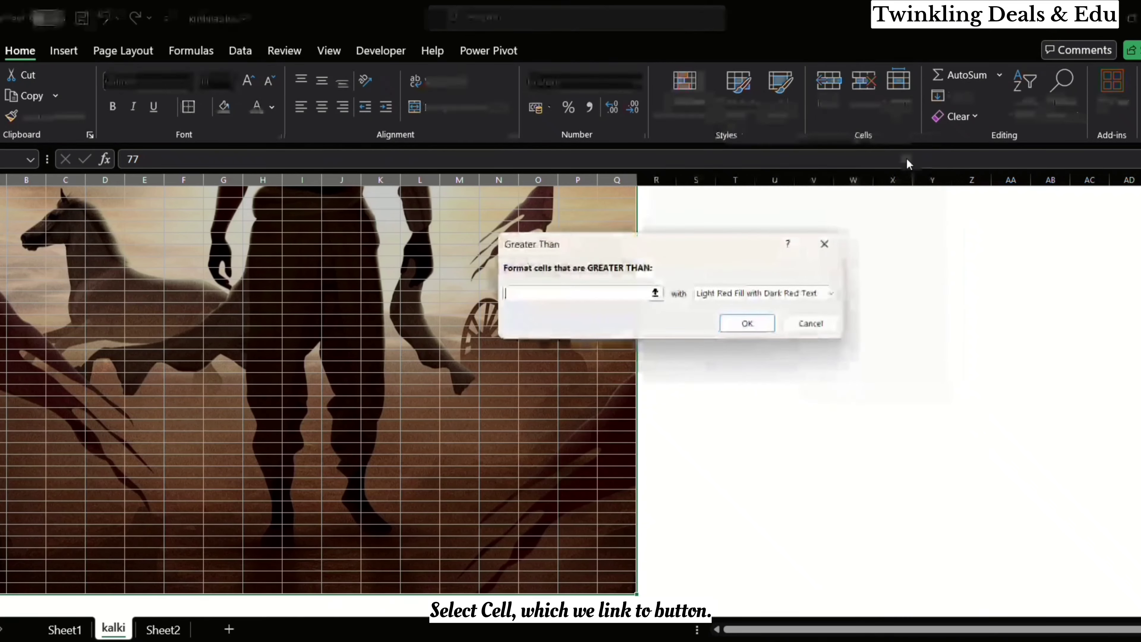
{"action": "left_click", "coordinate": [656, 293]}
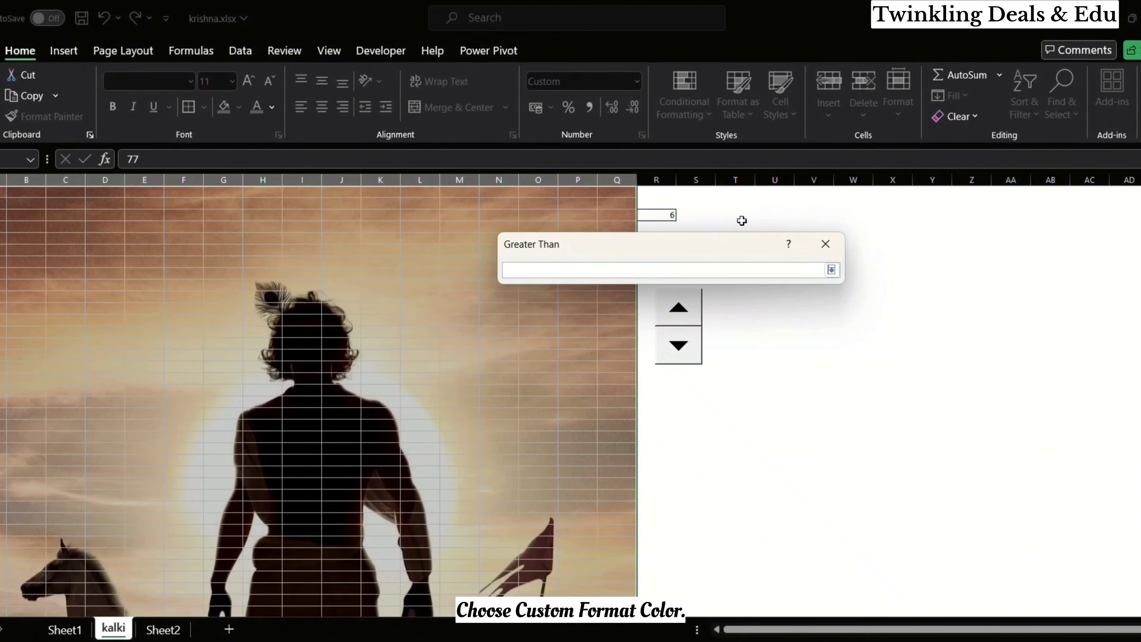
{"action": "left_click", "coordinate": [668, 217]}
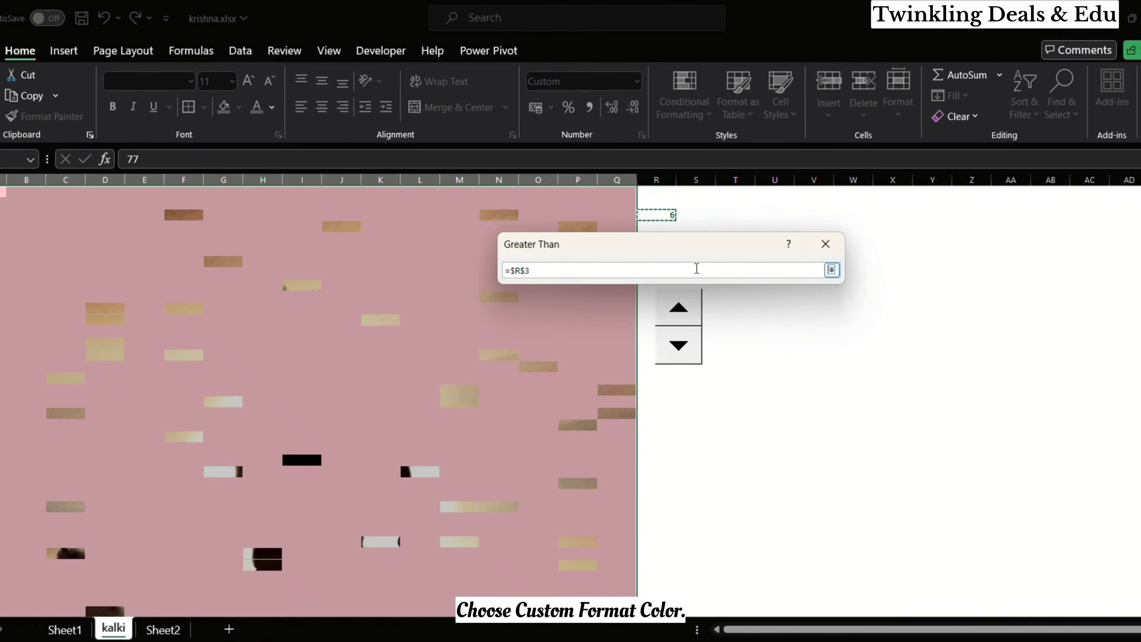
{"action": "left_click", "coordinate": [831, 270]}
Step: Give the Greater Than rule a custom format with the light grey fill one shade below white and apply it
{"action": "left_click", "coordinate": [833, 294]}
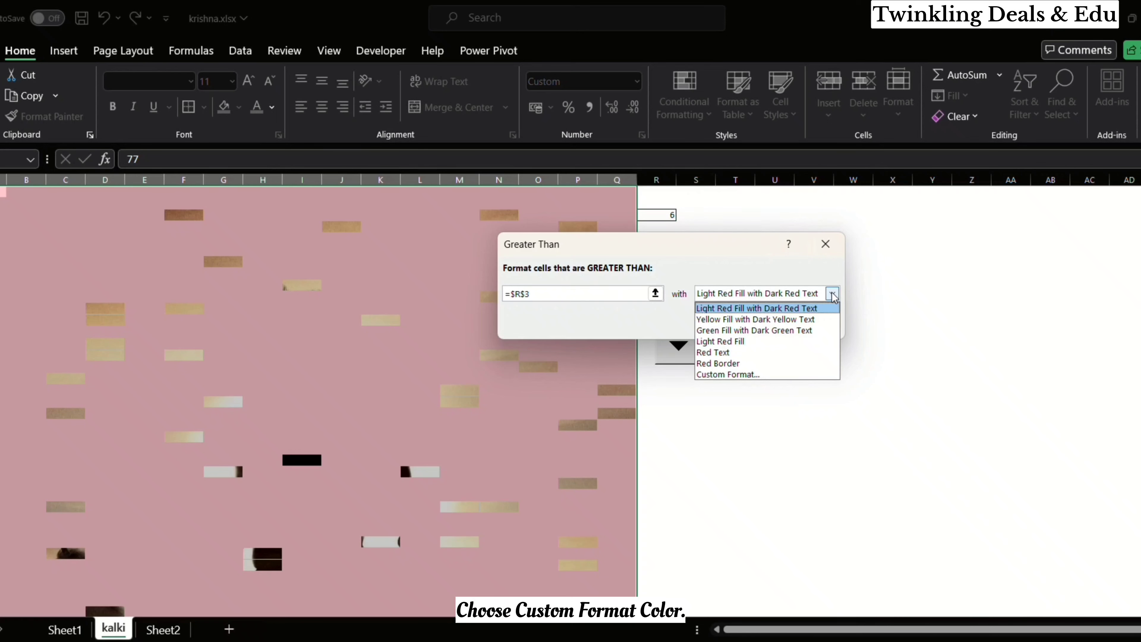
{"action": "left_click", "coordinate": [763, 376]}
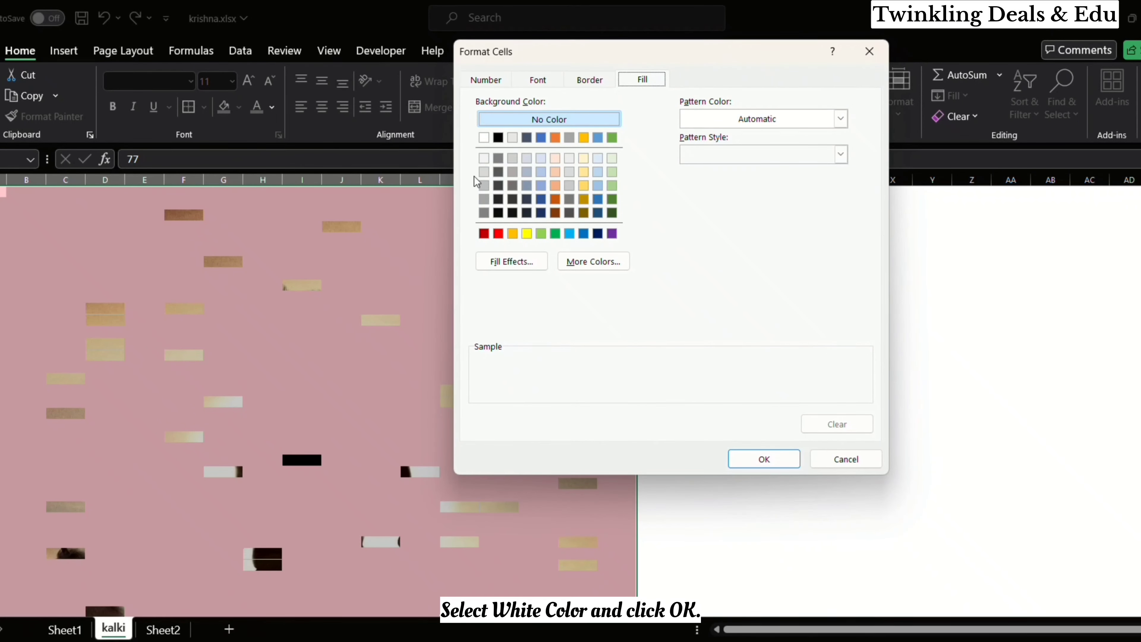
{"action": "left_click", "coordinate": [484, 159]}
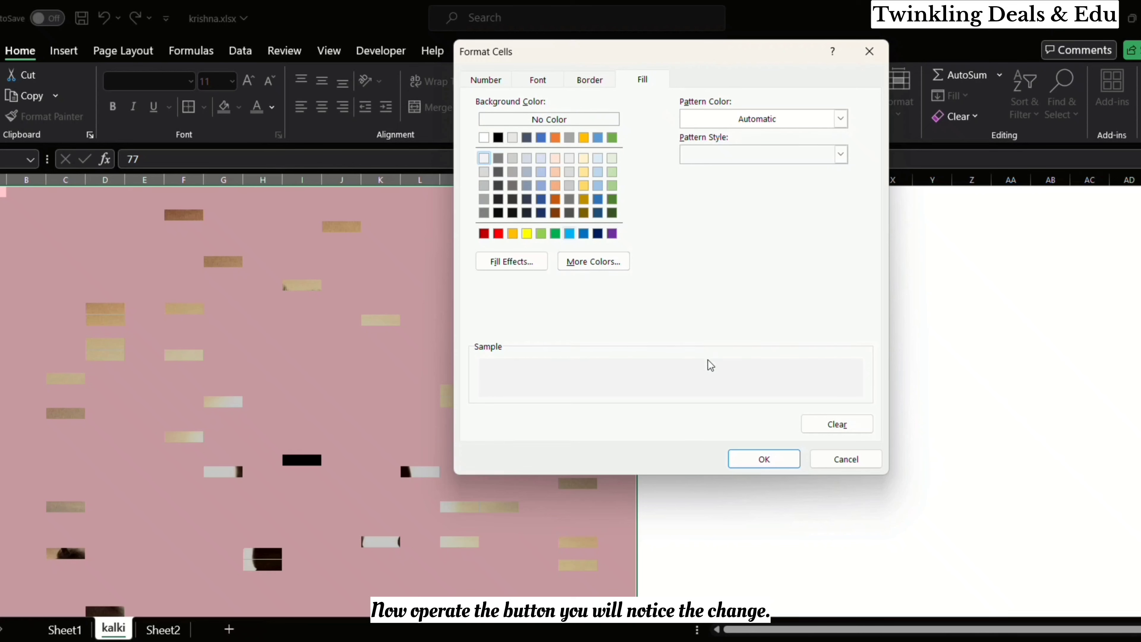
{"action": "left_click", "coordinate": [752, 461]}
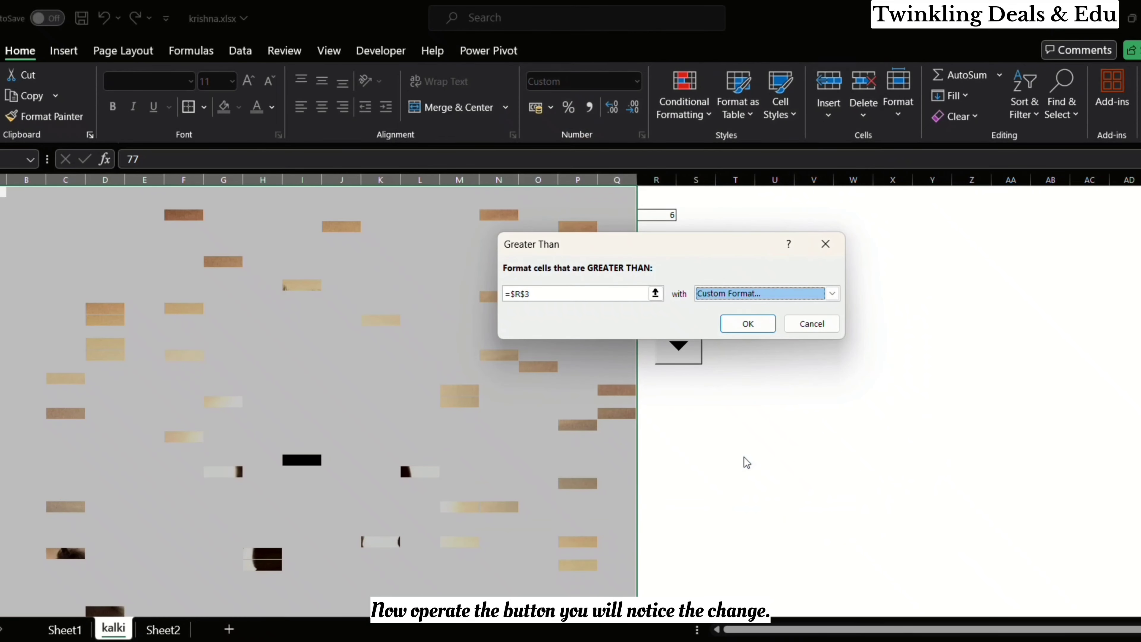
{"action": "left_click", "coordinate": [748, 323]}
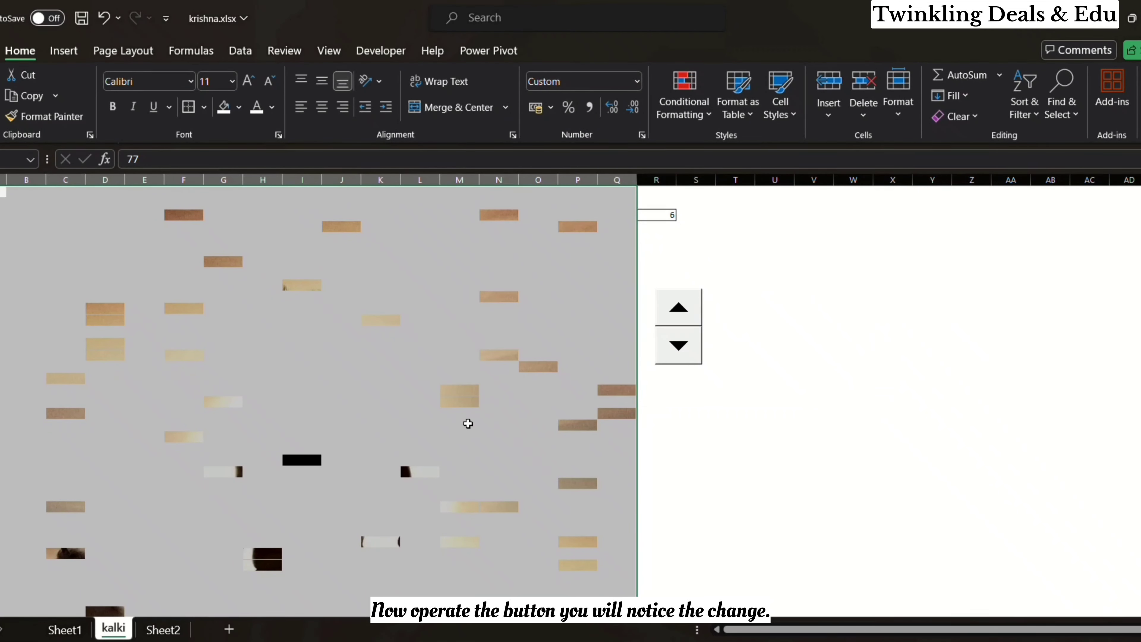
{"action": "scroll", "coordinate": [438, 435], "scroll_direction": "down", "scroll_amount": 1}
{"action": "left_click", "coordinate": [438, 435]}
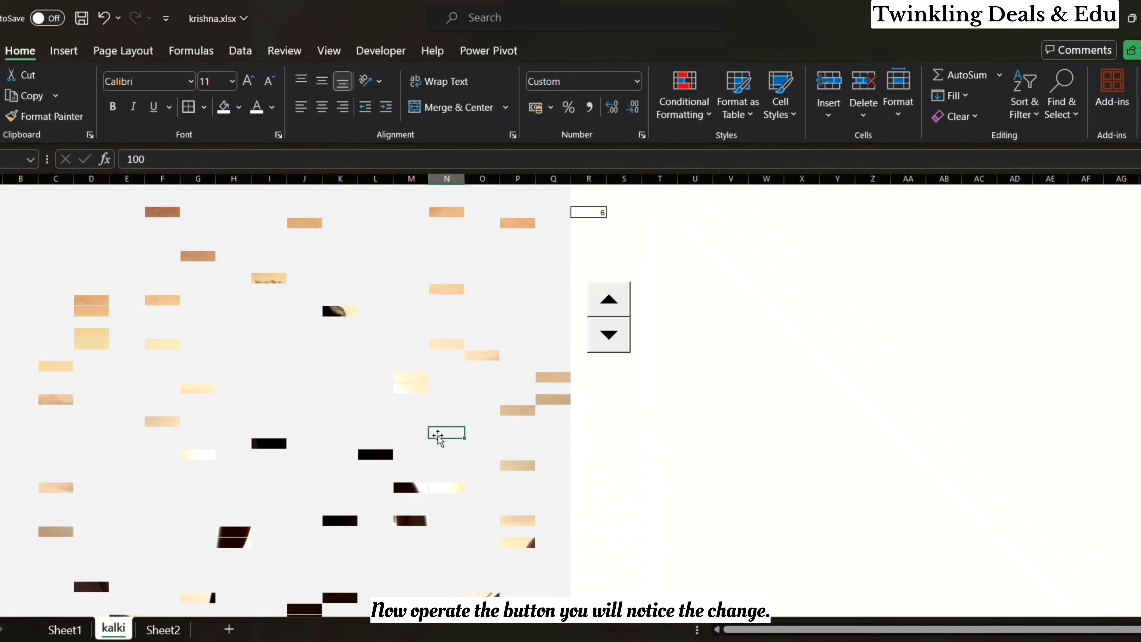
Step: Lower R3 to 0 with the spin button and examine how the cells cover the picture down the sheet
{"action": "left_click", "coordinate": [589, 212]}
{"action": "left_click", "coordinate": [609, 306]}
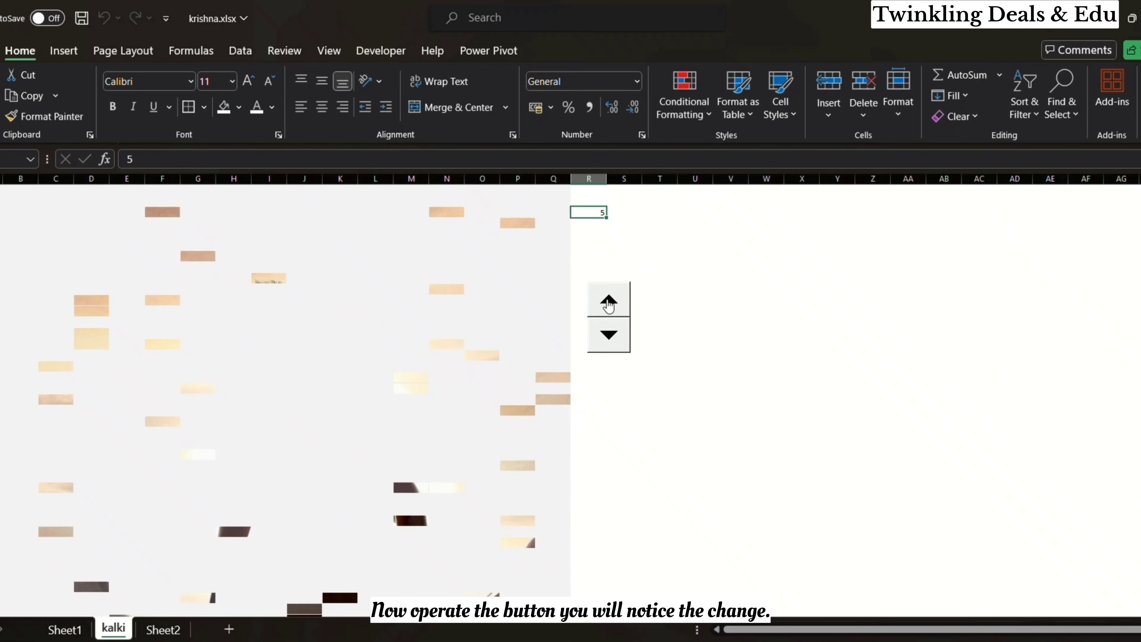
{"action": "left_click", "coordinate": [609, 341]}
{"action": "scroll", "coordinate": [431, 473], "scroll_direction": "down", "scroll_amount": 9}
{"action": "scroll", "coordinate": [466, 438], "scroll_direction": "up", "scroll_amount": 9}
{"action": "scroll", "coordinate": [466, 438], "scroll_direction": "down", "scroll_amount": 9}
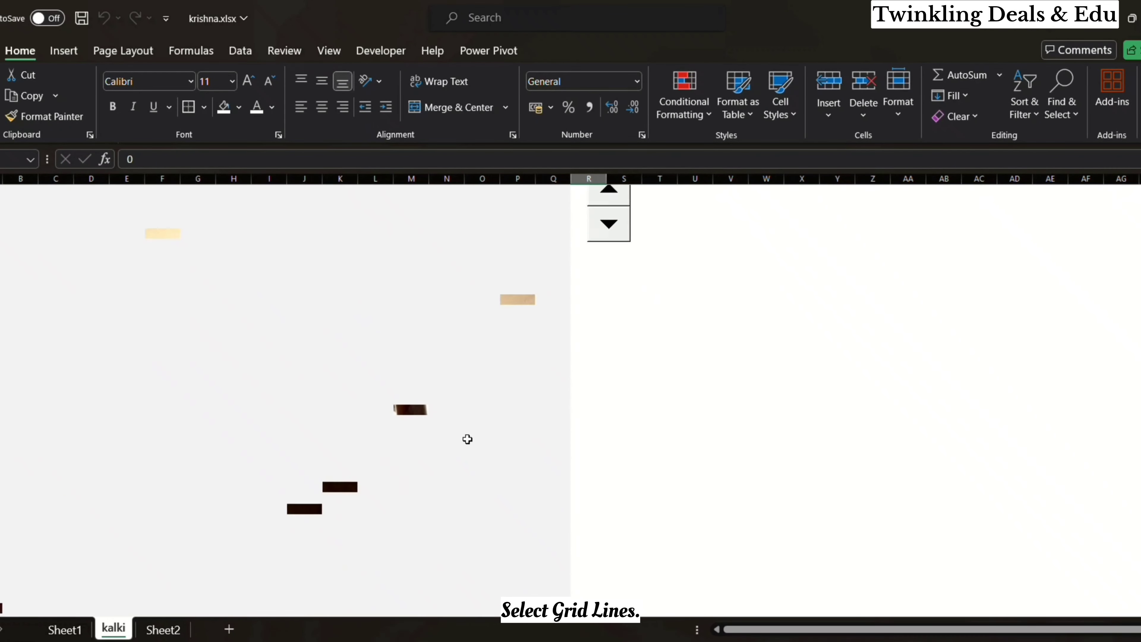
{"action": "scroll", "coordinate": [467, 440], "scroll_direction": "up", "scroll_amount": 3}
{"action": "scroll", "coordinate": [468, 439], "scroll_direction": "up", "scroll_amount": 6}
Step: Raise R3 to 100 with the spin button to uncover the whole picture
{"action": "left_click", "coordinate": [609, 300]}
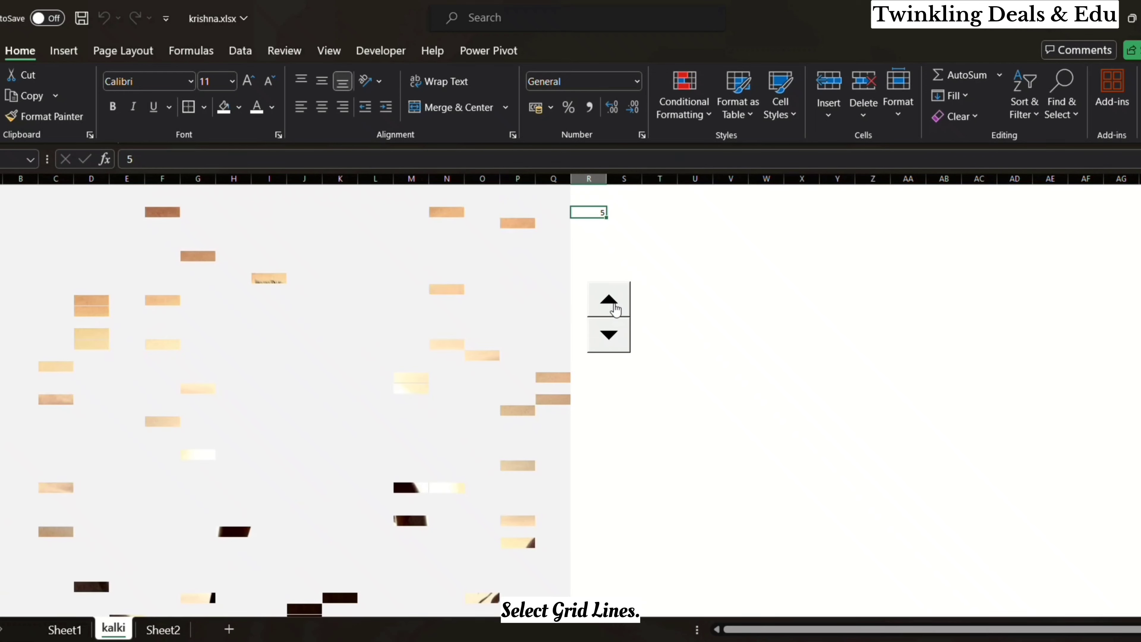
{"action": "left_click", "coordinate": [609, 300]}
{"action": "left_click", "coordinate": [609, 300]}
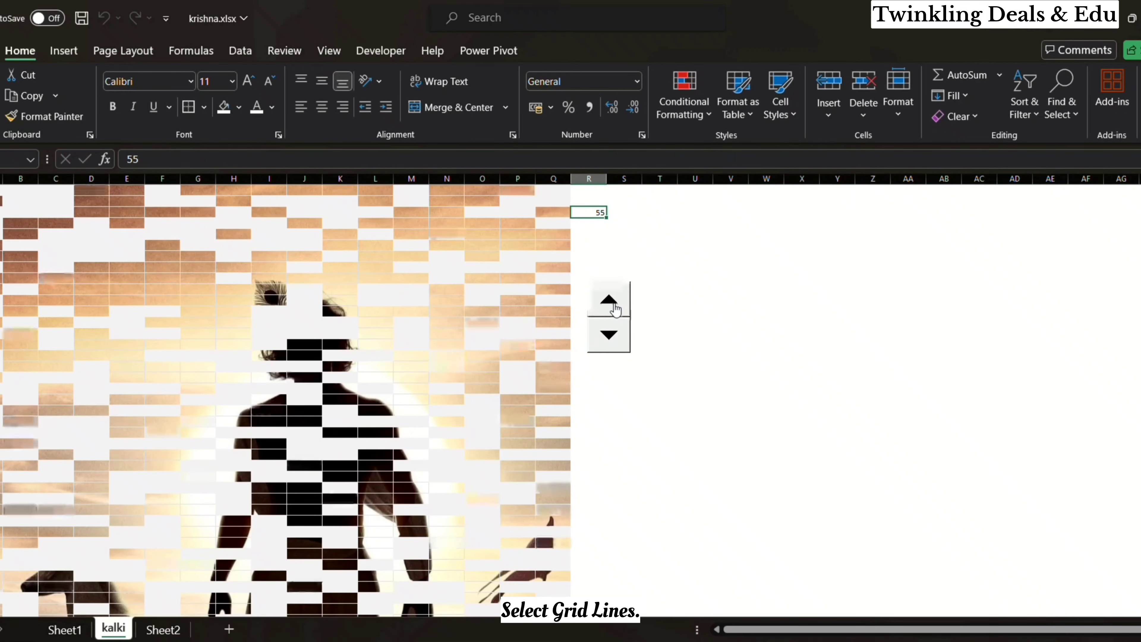
{"action": "left_click", "coordinate": [609, 300]}
{"action": "left_click", "coordinate": [609, 300]}
{"action": "left_click", "coordinate": [609, 300]}
{"action": "left_click", "coordinate": [609, 300]}
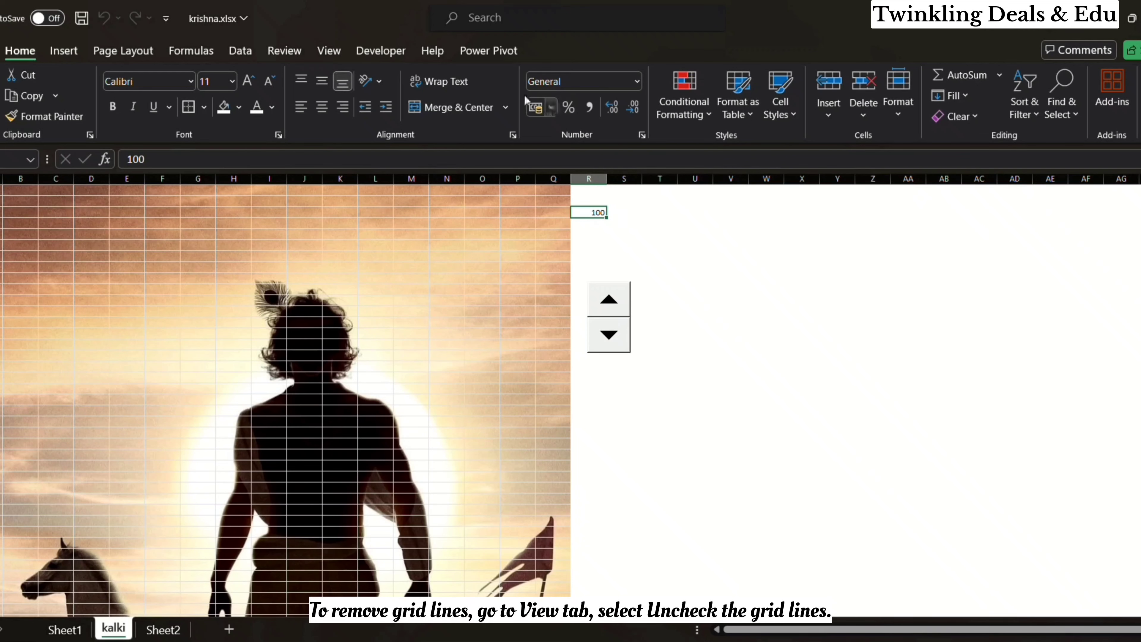
Step: Turn off the sheet's gridlines and test the picture effect by running the spin button down and back up
{"action": "left_click", "coordinate": [331, 51]}
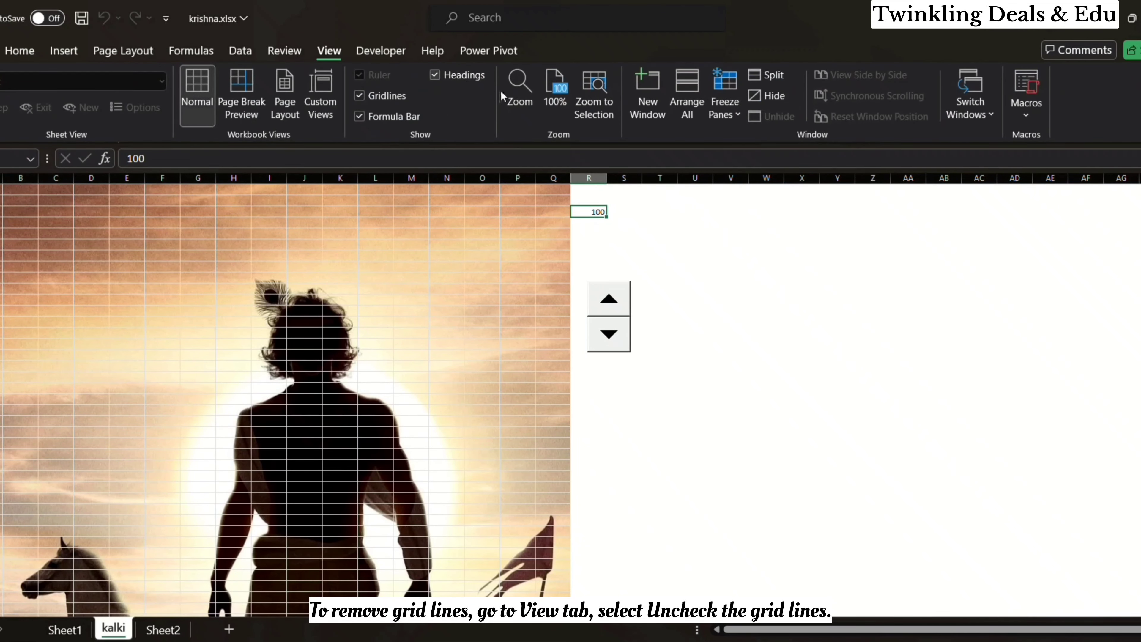
{"action": "left_click", "coordinate": [359, 96]}
{"action": "left_click", "coordinate": [609, 333]}
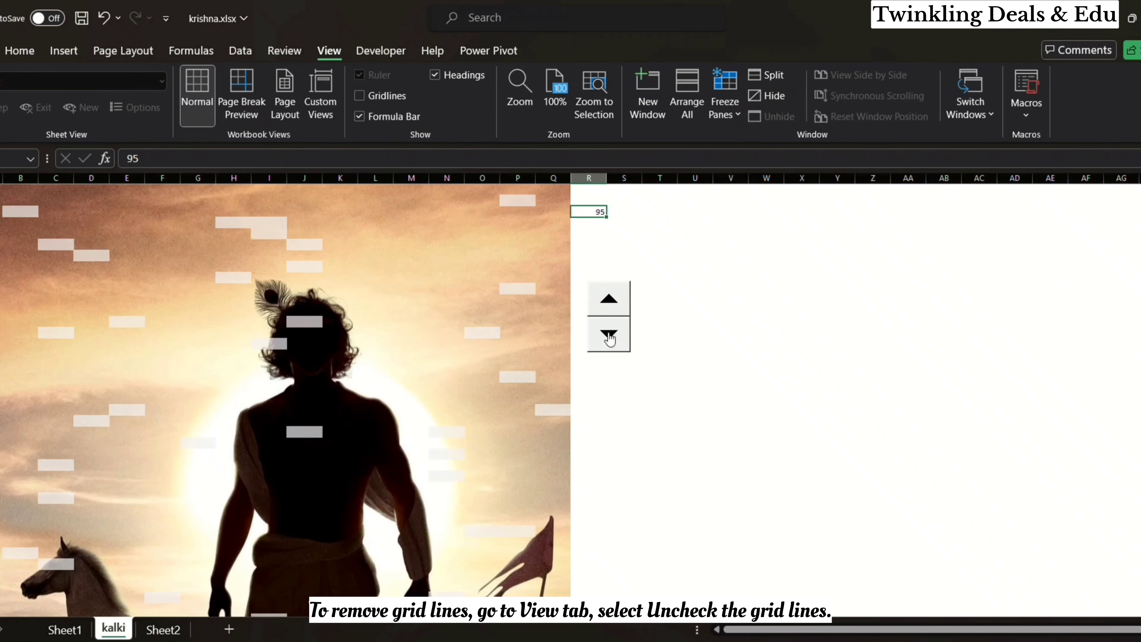
{"action": "left_click", "coordinate": [608, 334]}
{"action": "left_click", "coordinate": [615, 311]}
{"action": "left_click", "coordinate": [614, 312]}
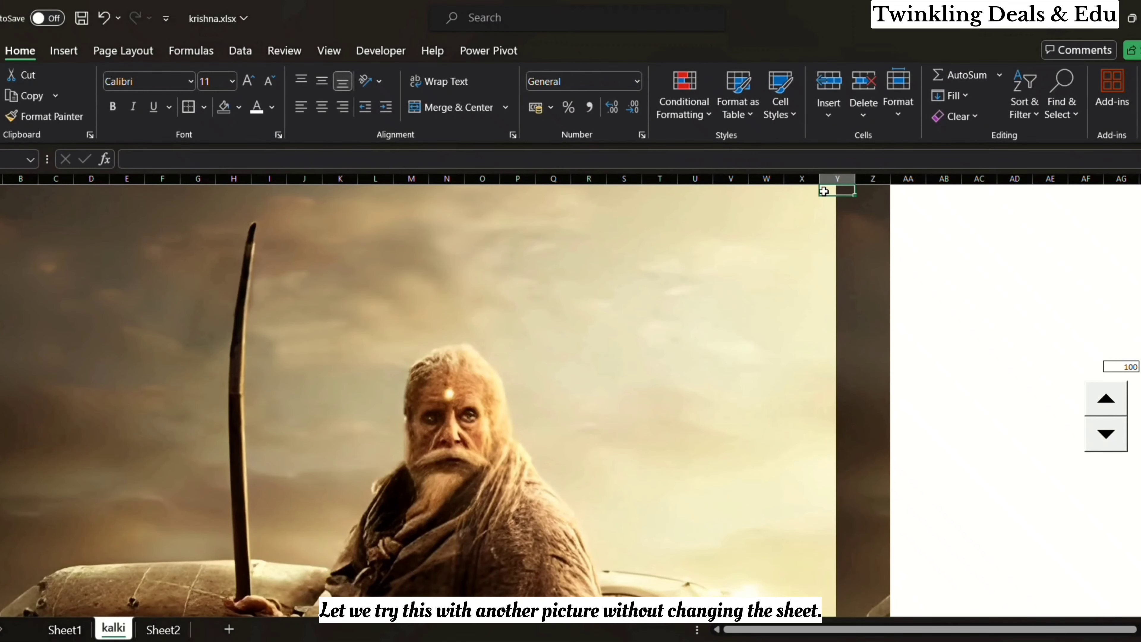
Step: Cover the surplus picture strip in columns Y and Z with a white fill, from the first row to the picture's lower edge
{"action": "key", "text": "shift+Right"}
{"action": "key", "text": "shift+Down"}
{"action": "key", "text": "shift+Down"}
{"action": "key", "text": "shift+Down"}
{"action": "key", "text": "shift+Down"}
{"action": "key", "text": "shift+Down"}
{"action": "key", "text": "shift+Down"}
{"action": "key", "text": "shift+Down"}
{"action": "key", "text": "shift+Down"}
{"action": "key", "text": "shift+Down"}
{"action": "key", "text": "shift+Down"}
{"action": "key", "text": "shift+Down"}
{"action": "key", "text": "shift+Down"}
{"action": "key", "text": "shift+Down"}
{"action": "key", "text": "shift+Down"}
{"action": "key", "text": "shift+Down"}
{"action": "key", "text": "shift+Down"}
{"action": "key", "text": "shift+Down"}
{"action": "key", "text": "shift+Down"}
{"action": "key", "text": "shift+Down"}
{"action": "key", "text": "shift+Down"}
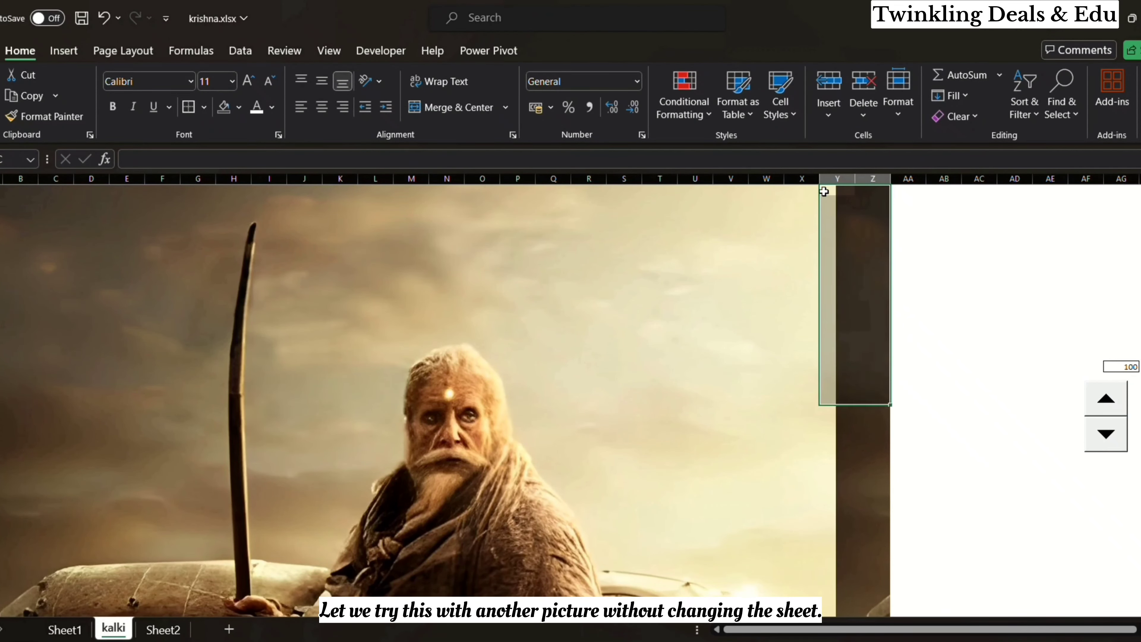
{"action": "key", "text": "shift+Down"}
{"action": "key", "text": "shift+Down"}
{"action": "key", "text": "shift+Down"}
{"action": "key", "text": "shift+Down"}
{"action": "key", "text": "shift+Down"}
{"action": "key", "text": "shift+Down"}
{"action": "key", "text": "shift+Down"}
{"action": "key", "text": "shift+Down"}
{"action": "key", "text": "shift+Down"}
{"action": "key", "text": "shift+Down"}
{"action": "key", "text": "shift+Down"}
{"action": "key", "text": "shift+Down"}
{"action": "key", "text": "shift+Down"}
{"action": "key", "text": "shift+Down"}
{"action": "key", "text": "shift+Down"}
{"action": "key", "text": "shift+Down"}
{"action": "key", "text": "shift+Down"}
{"action": "key", "text": "shift+Down"}
{"action": "key", "text": "shift+Down"}
{"action": "key", "text": "shift+Down"}
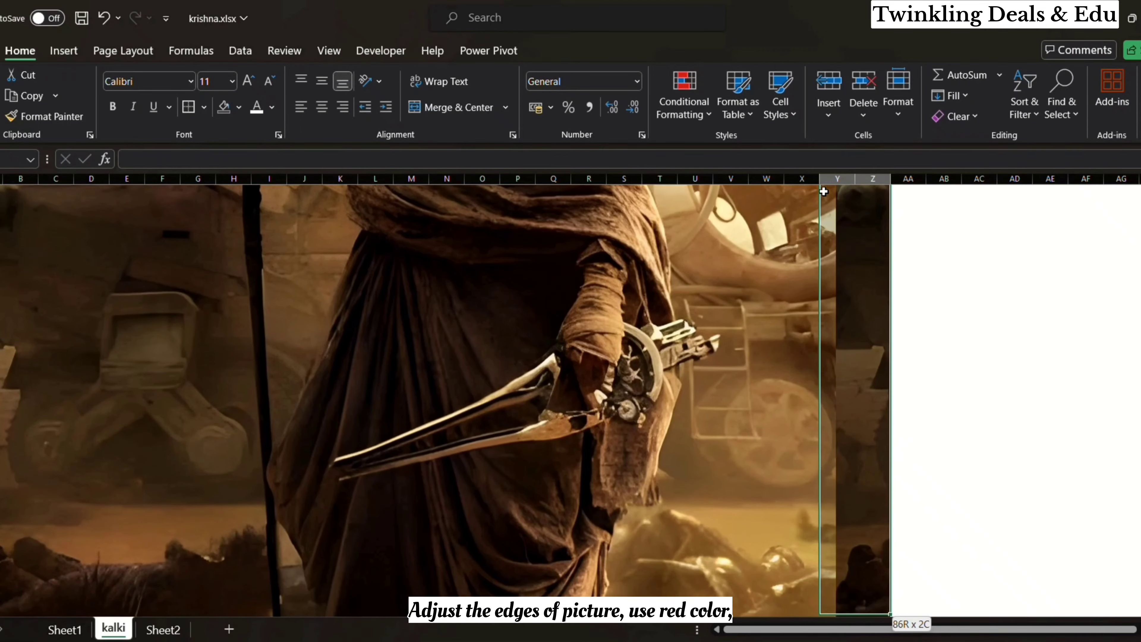
{"action": "key", "text": "shift+Down"}
{"action": "key", "text": "shift+Down"}
{"action": "key", "text": "shift+Down"}
{"action": "key", "text": "shift+Down"}
{"action": "key", "text": "shift+Down"}
{"action": "key", "text": "shift+Down"}
{"action": "key", "text": "shift+Down"}
{"action": "key", "text": "shift+Down"}
{"action": "key", "text": "shift+Down"}
{"action": "key", "text": "shift+Down"}
{"action": "key", "text": "shift+Down"}
{"action": "key", "text": "shift+Down"}
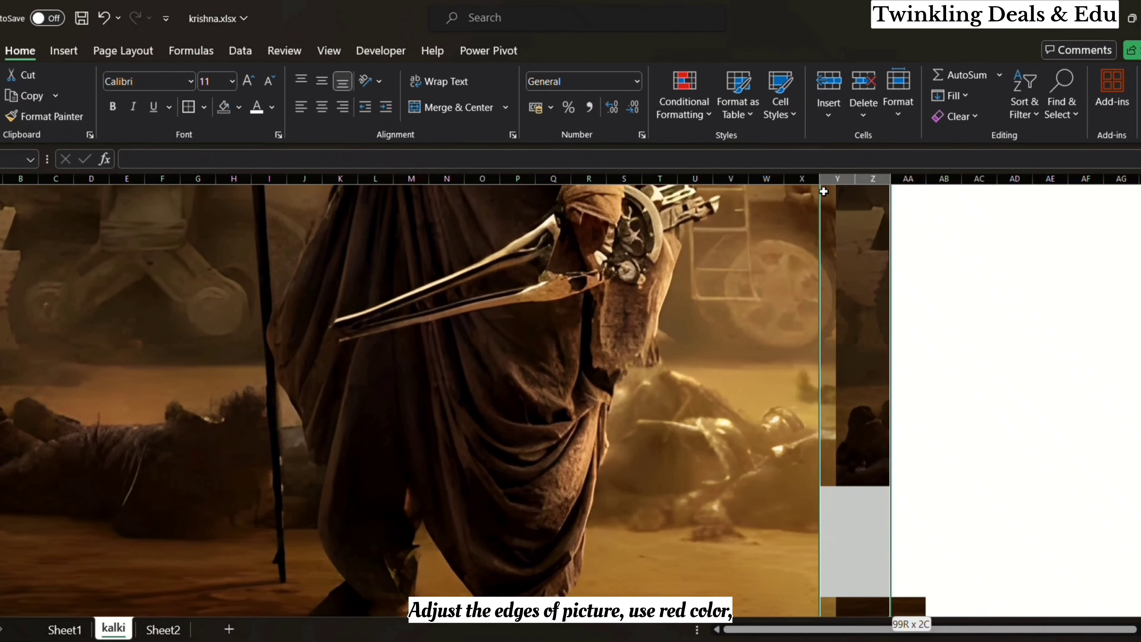
{"action": "key", "text": "shift+Down"}
{"action": "key", "text": "shift+Down"}
{"action": "key", "text": "shift+Down"}
{"action": "key", "text": "shift+Down"}
{"action": "key", "text": "shift+Down"}
{"action": "key", "text": "shift+Down"}
{"action": "key", "text": "shift+Down"}
{"action": "key", "text": "shift+Down"}
{"action": "key", "text": "shift+Down"}
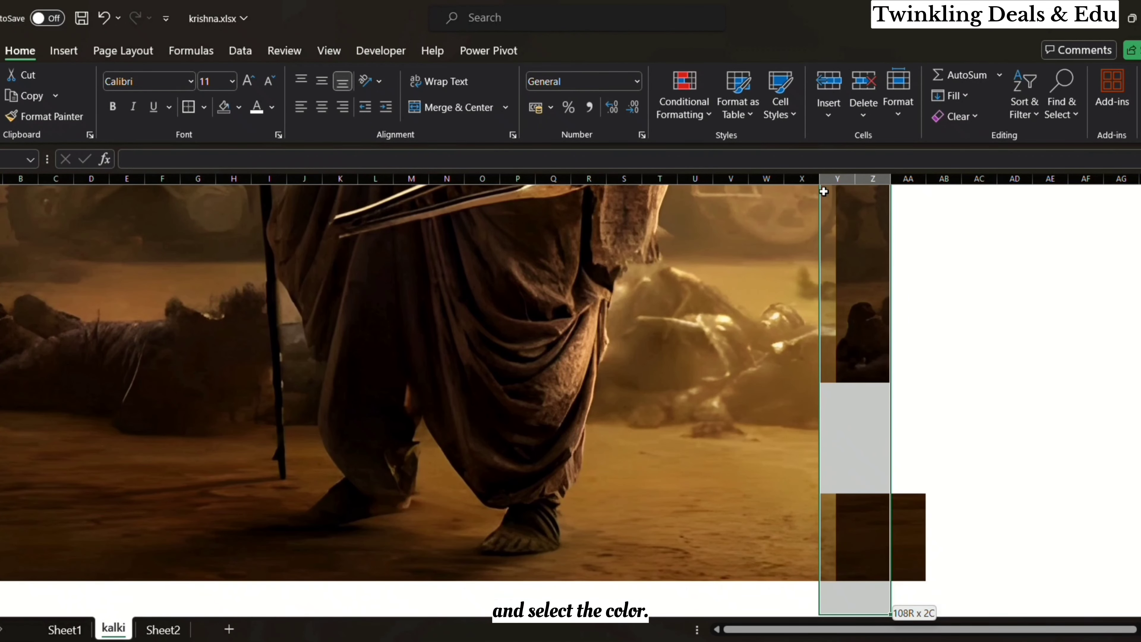
{"action": "key", "text": "shift+Up"}
{"action": "key", "text": "shift+Up"}
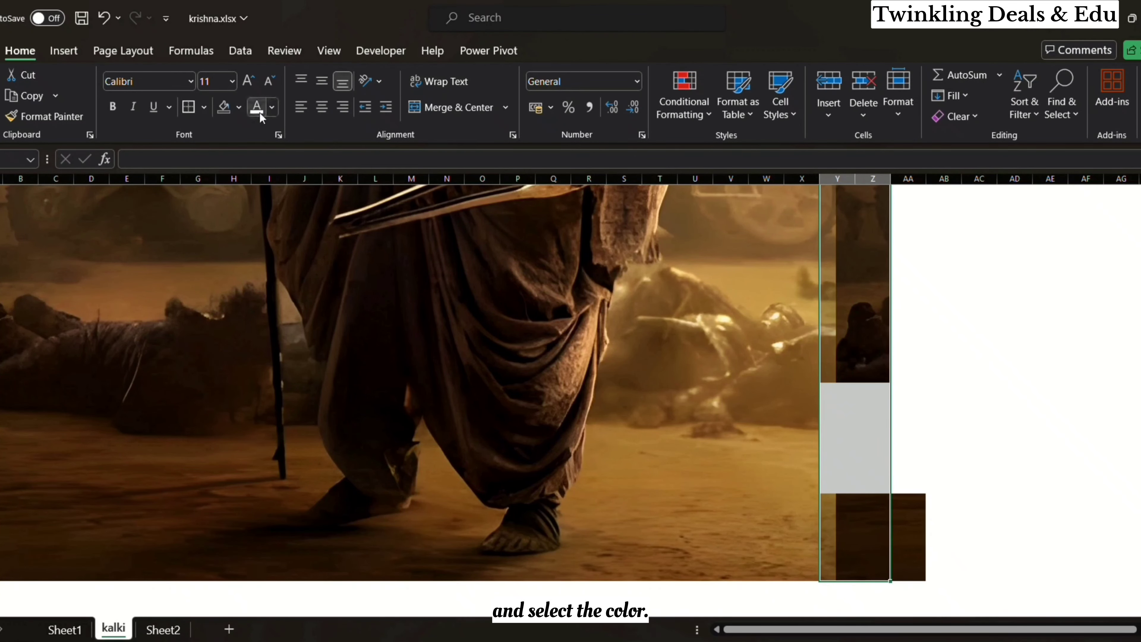
{"action": "left_click", "coordinate": [242, 115]}
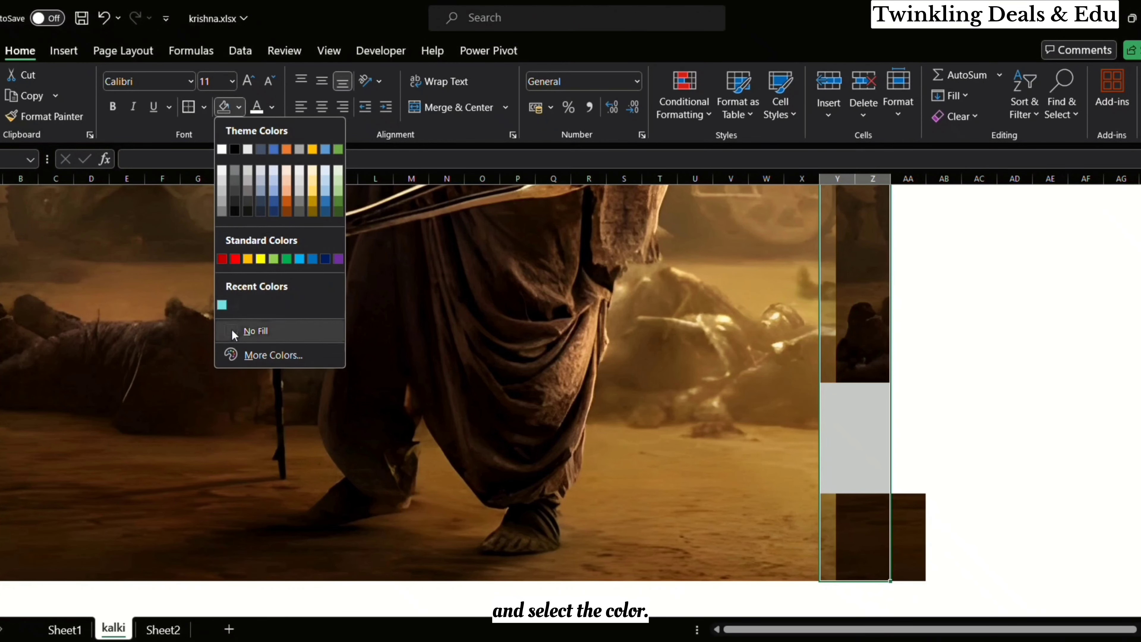
{"action": "left_click", "coordinate": [231, 331]}
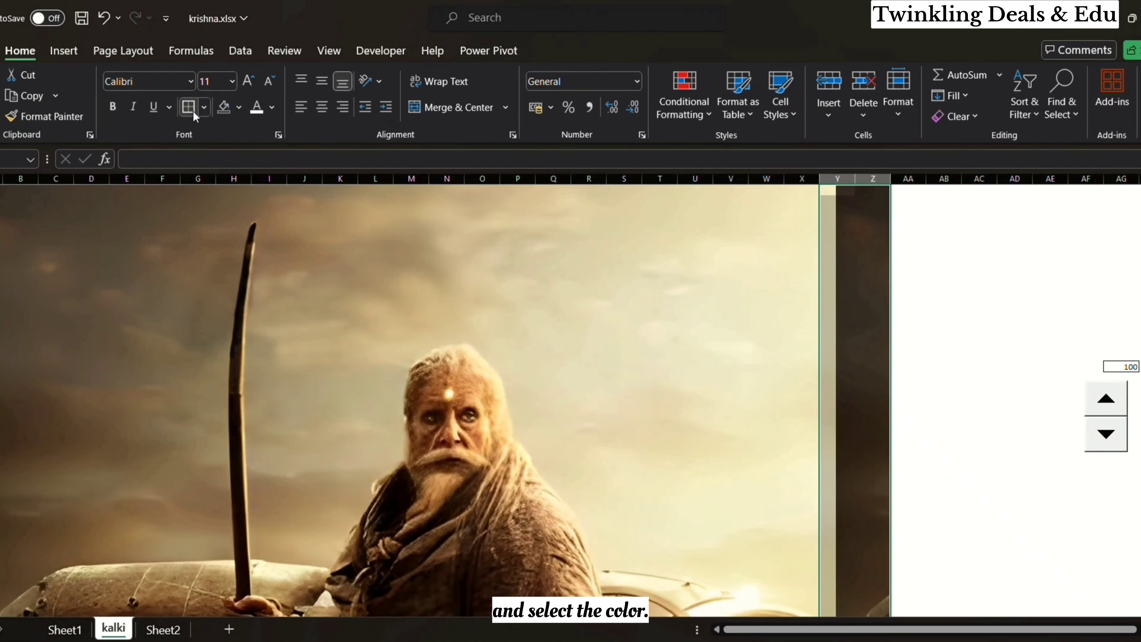
{"action": "left_click", "coordinate": [239, 109]}
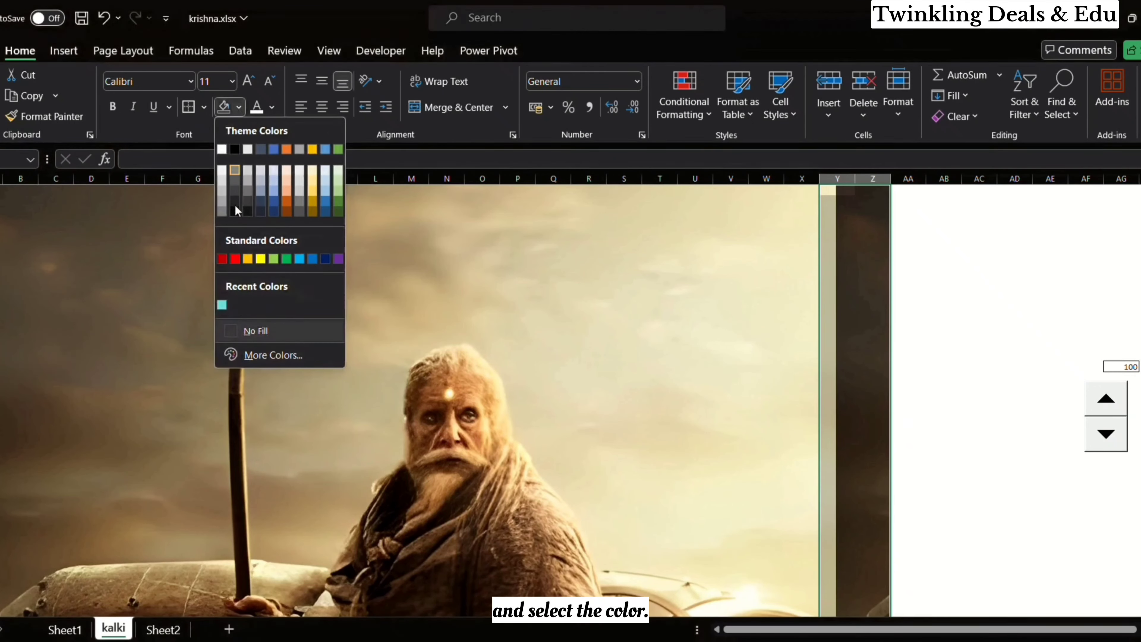
{"action": "left_click", "coordinate": [221, 149]}
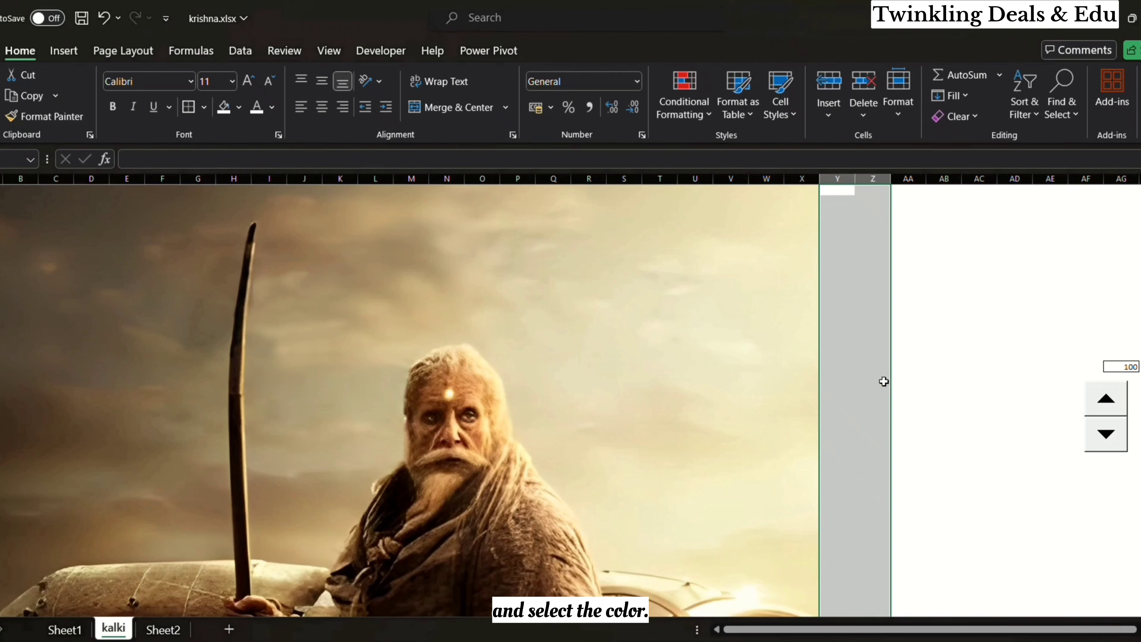
Step: Enter =RANDBETWEEN(0,100) in cell A1 over the new picture
{"action": "left_click", "coordinate": [5, 194]}
{"action": "type", "text": "=rand(betwee"}
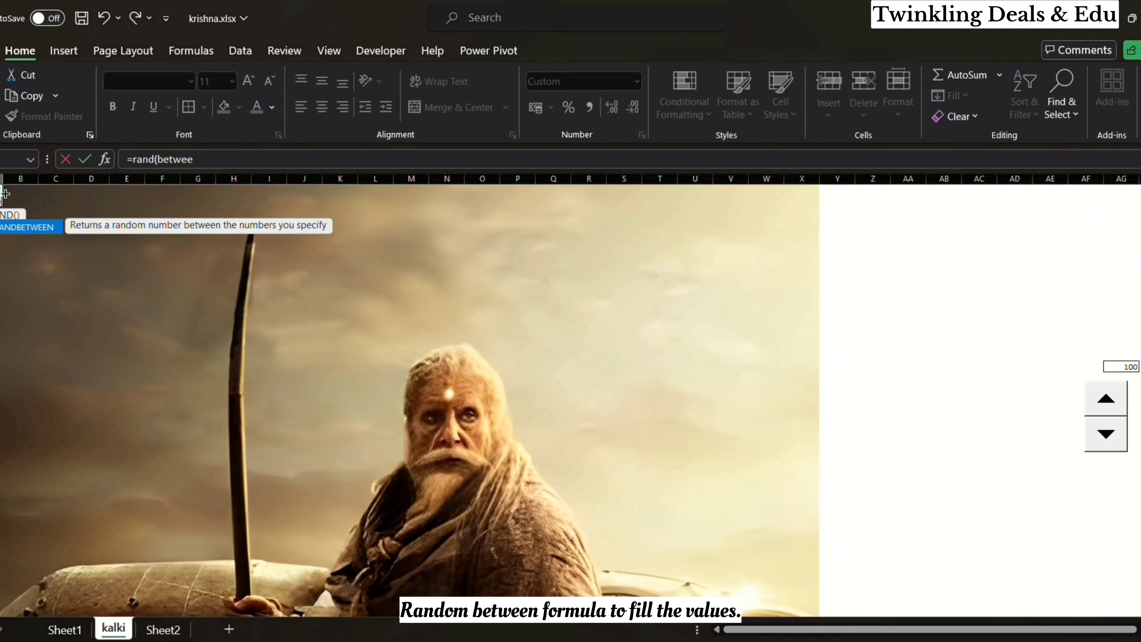
{"action": "key", "text": "BackSpace"}
{"action": "key", "text": "BackSpace"}
{"action": "key", "text": "BackSpace"}
{"action": "key", "text": "BackSpace"}
{"action": "key", "text": "BackSpace"}
{"action": "key", "text": "BackSpace"}
{"action": "key", "text": "BackSpace"}
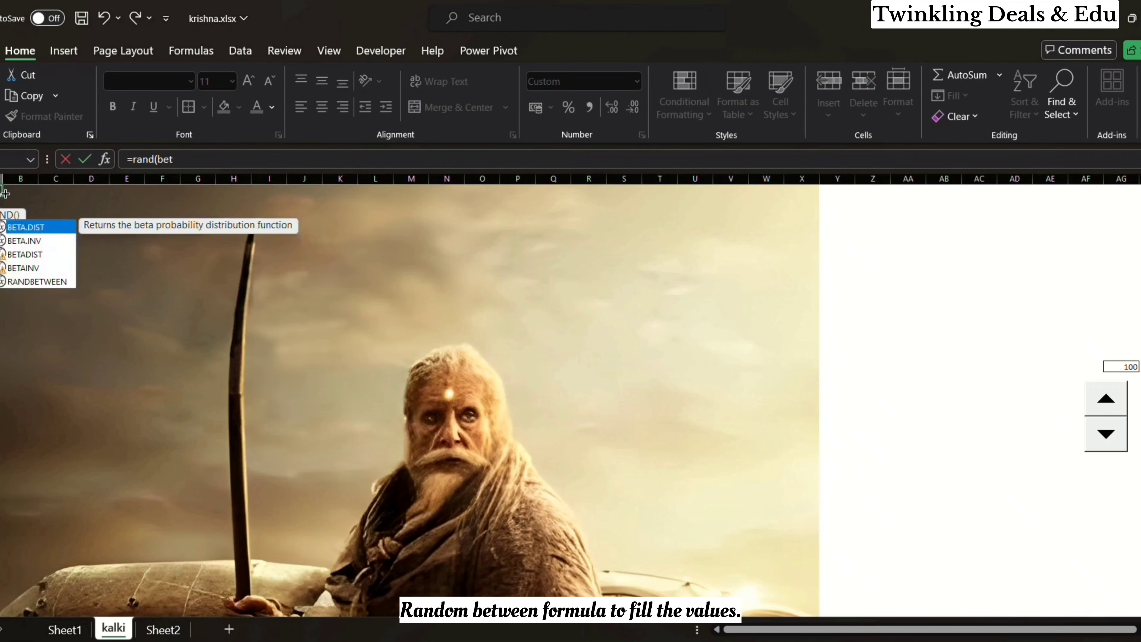
{"action": "type", "text": "between(0,100)"}
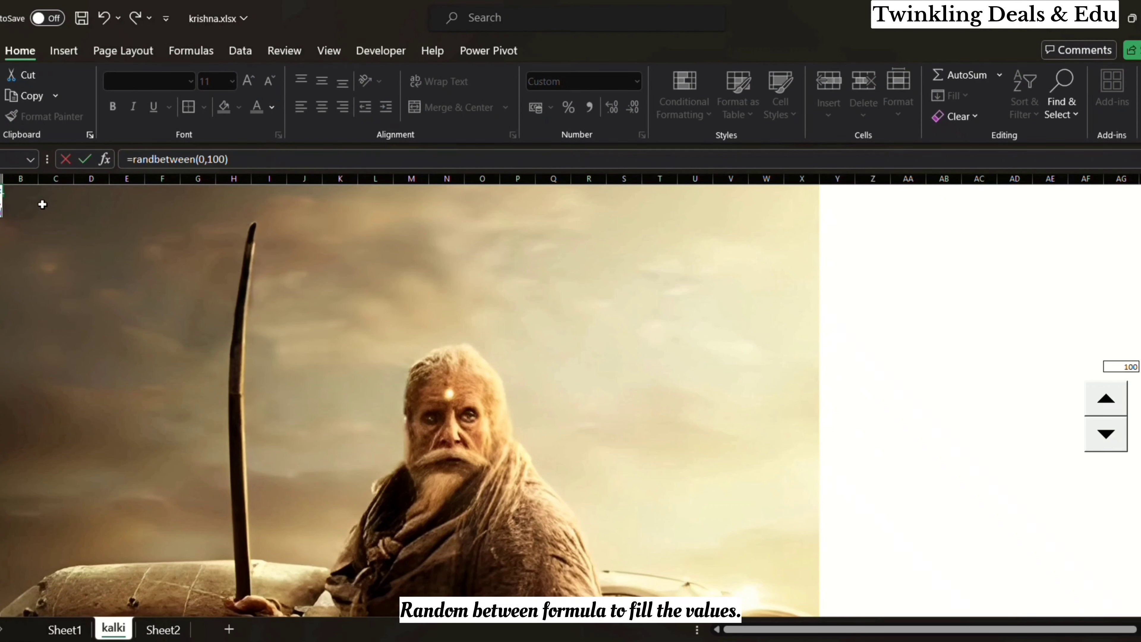
{"action": "key", "text": "Return"}
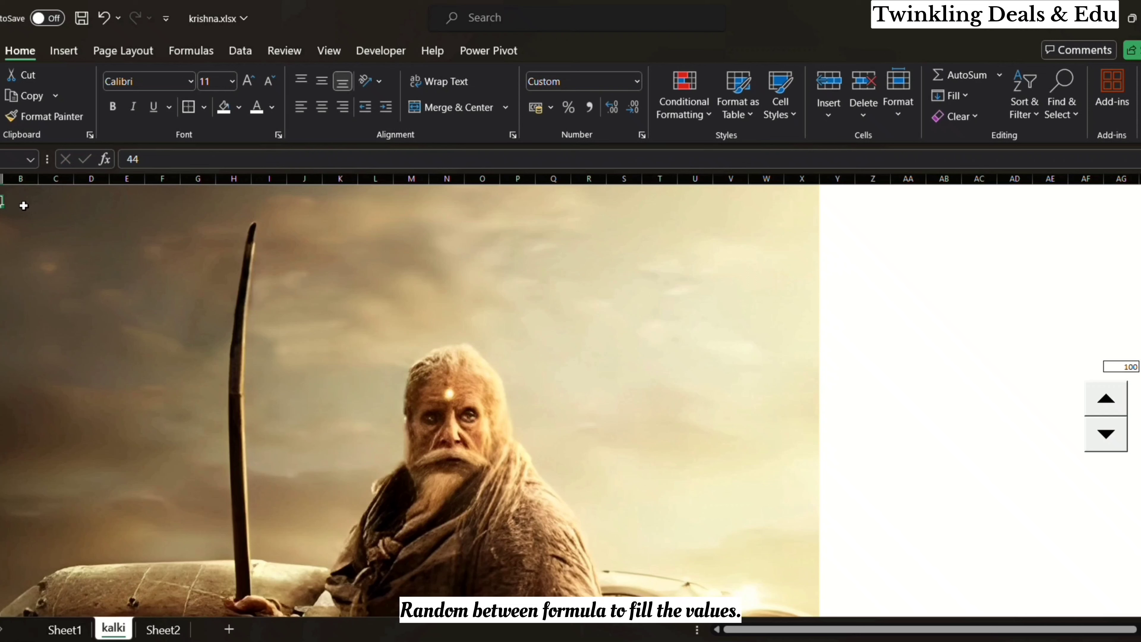
Step: Fill the RANDBETWEEN formula from A1 across to column X and down over all the new picture's cells
{"action": "left_click", "coordinate": [1, 192]}
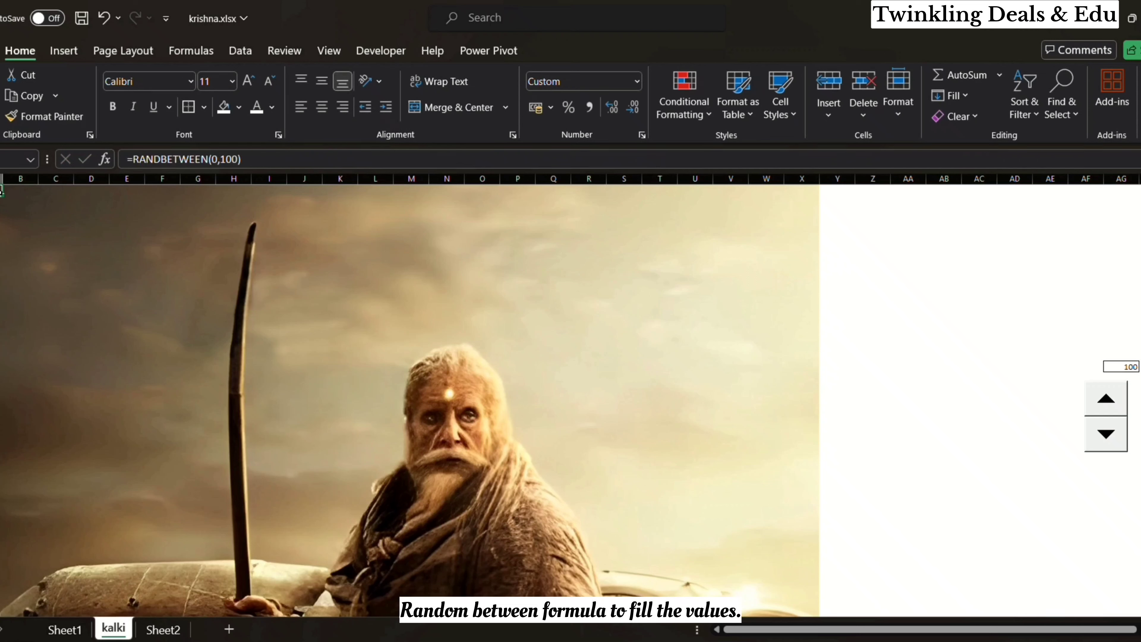
{"action": "left_click_drag", "start_coordinate": [4, 195], "coordinate": [436, 273]}
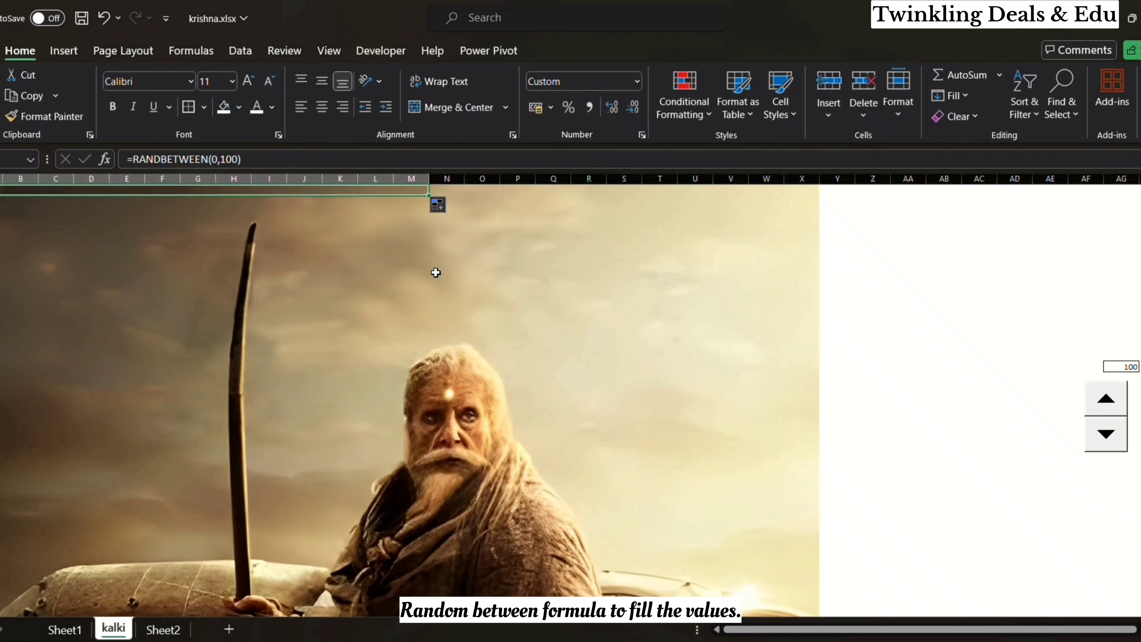
{"action": "left_click_drag", "start_coordinate": [428, 196], "coordinate": [809, 201]}
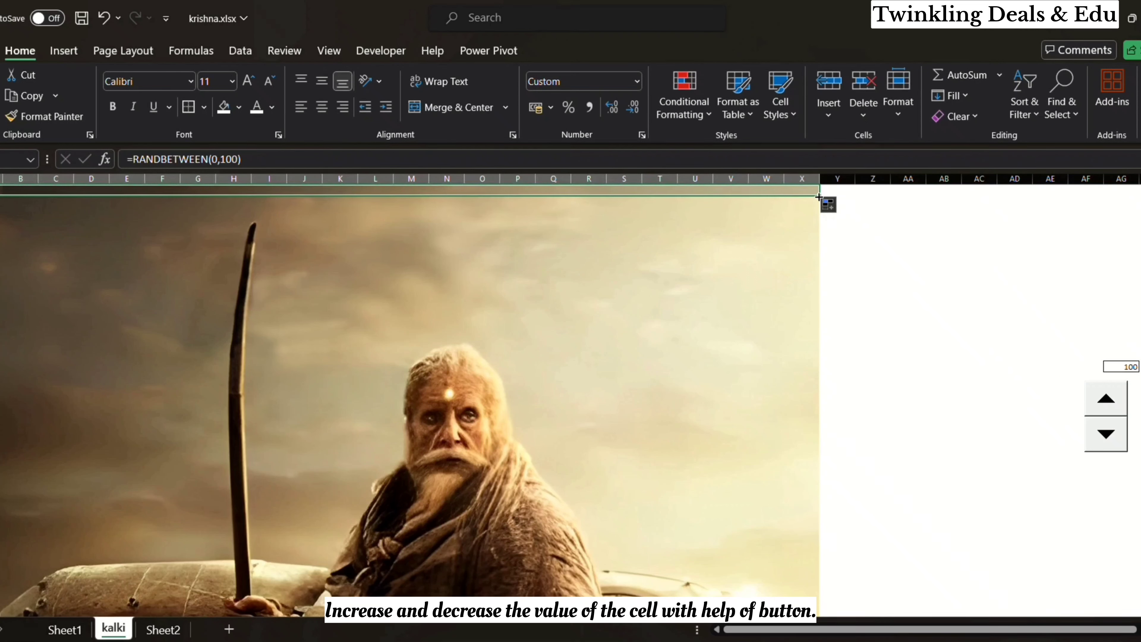
{"action": "left_click_drag", "start_coordinate": [820, 194], "coordinate": [815, 250]}
{"action": "scroll", "coordinate": [818, 252], "scroll_direction": "up", "scroll_amount": 10}
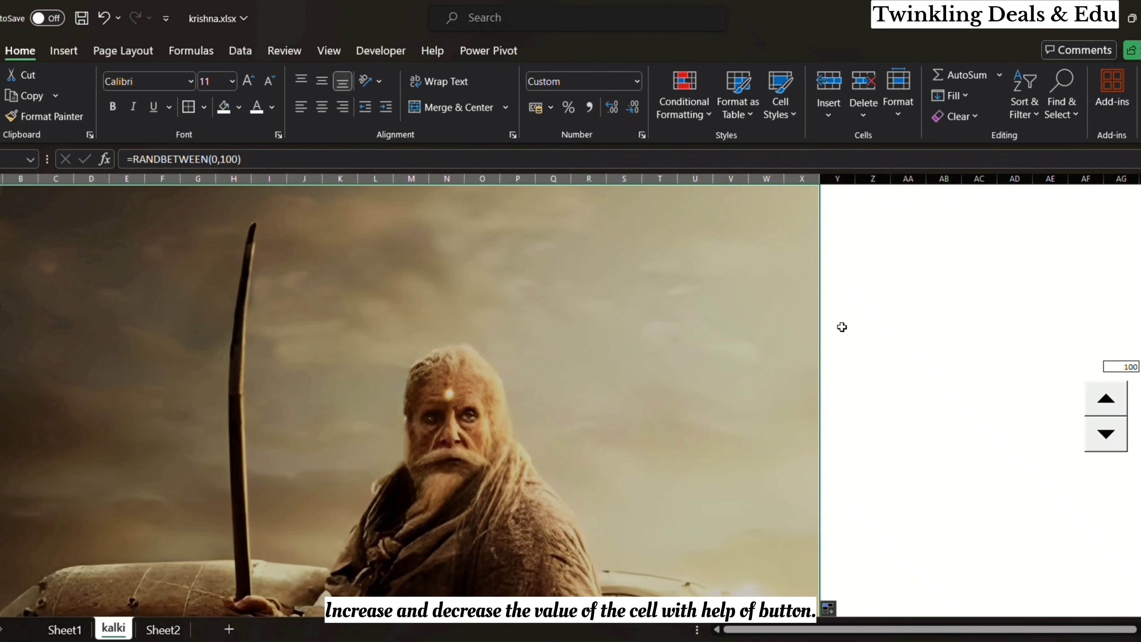
{"action": "left_click", "coordinate": [842, 327]}
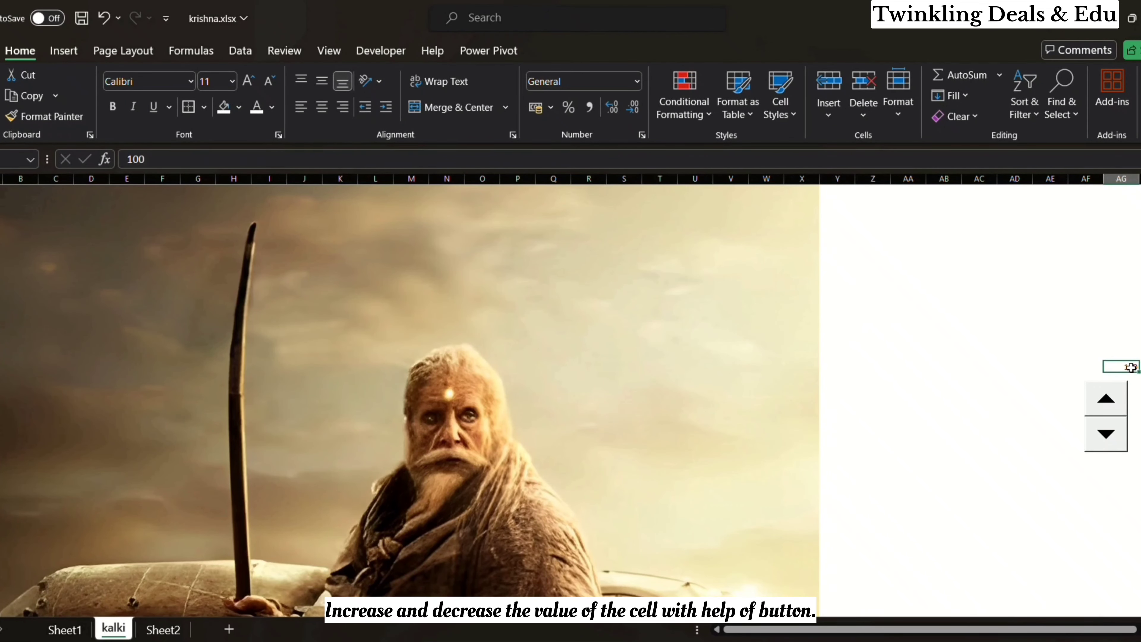